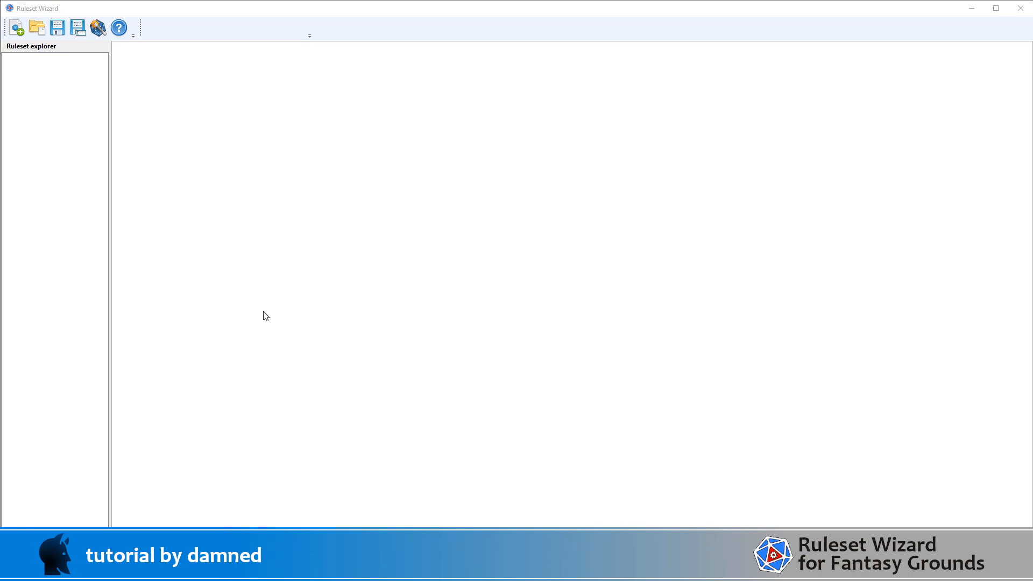
Create a new project named Cyberpunk RED with compilation type Ruleset, and fill in the author's name
{"action": "left_click", "coordinate": [17, 34]}
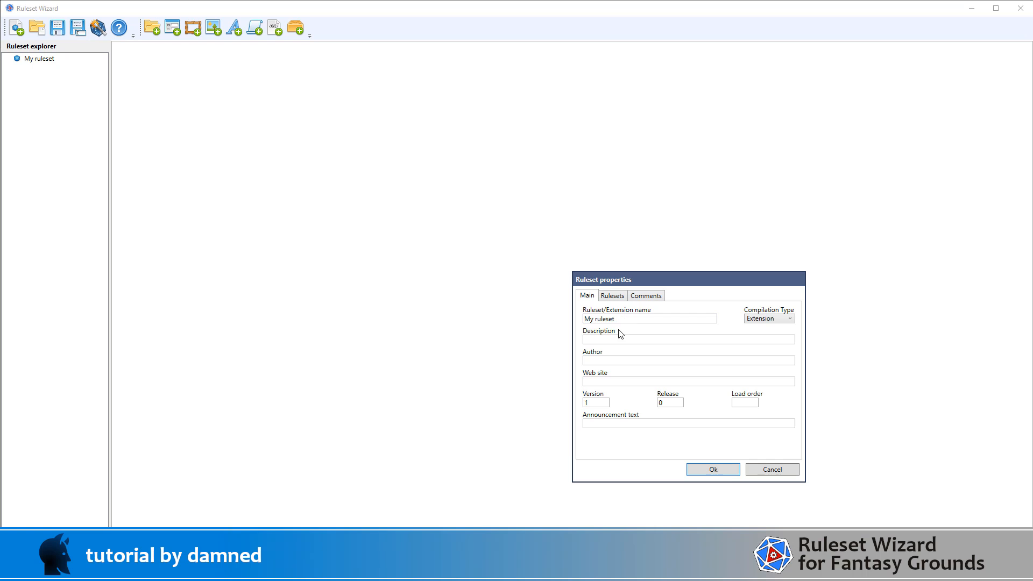
{"action": "left_click_drag", "start_coordinate": [635, 322], "coordinate": [558, 317]}
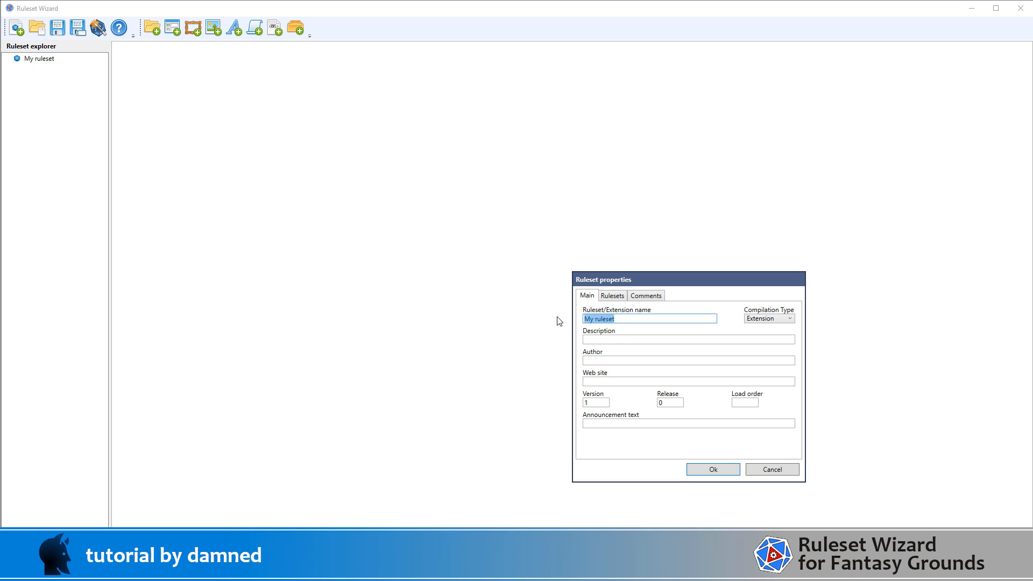
{"action": "type", "text": "Cyberpunk RED"}
{"action": "left_click", "coordinate": [780, 320]}
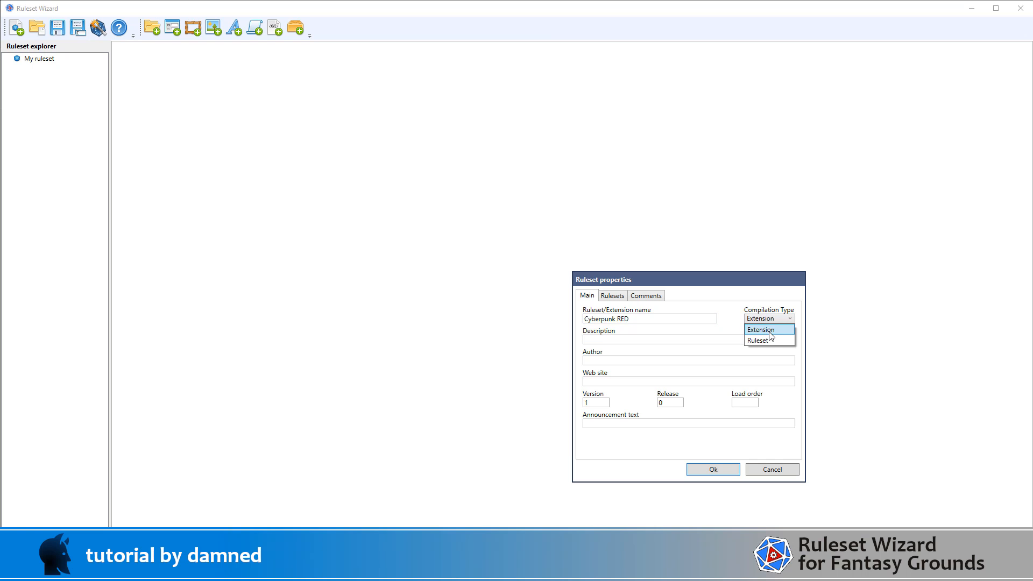
{"action": "left_click", "coordinate": [774, 338]}
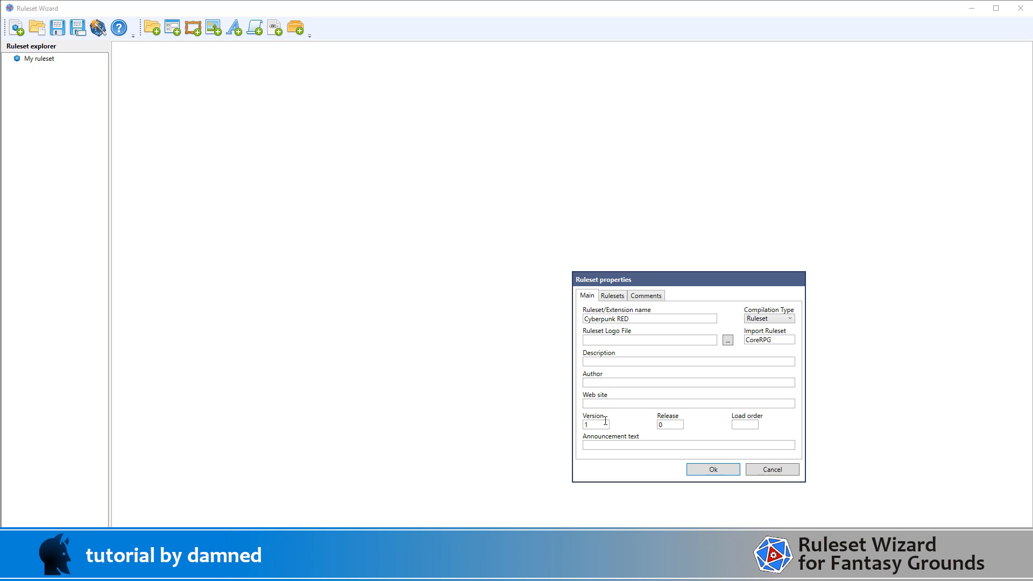
{"action": "left_click", "coordinate": [604, 383]}
{"action": "type", "text": "damned"}
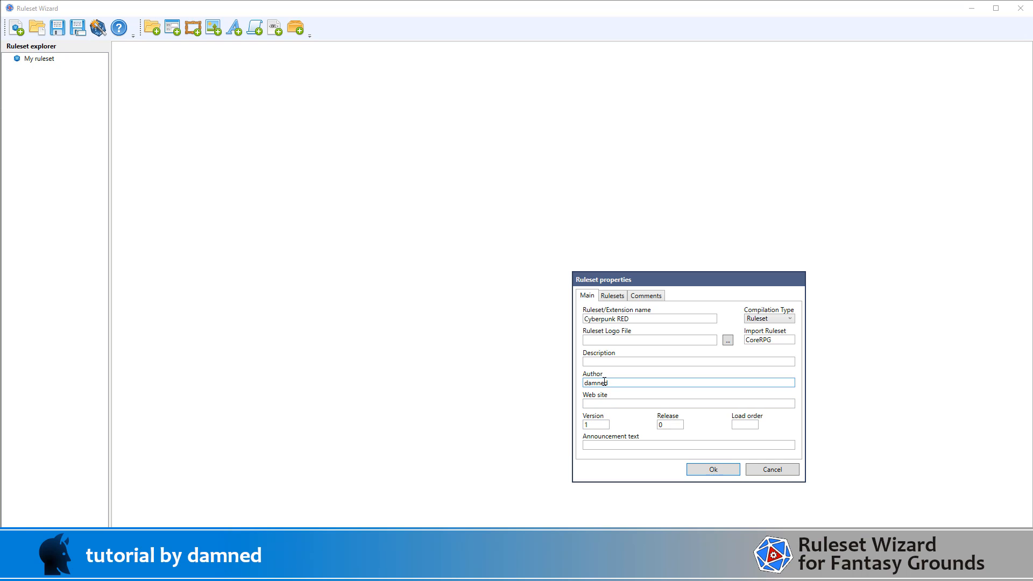
{"action": "left_click", "coordinate": [712, 470]}
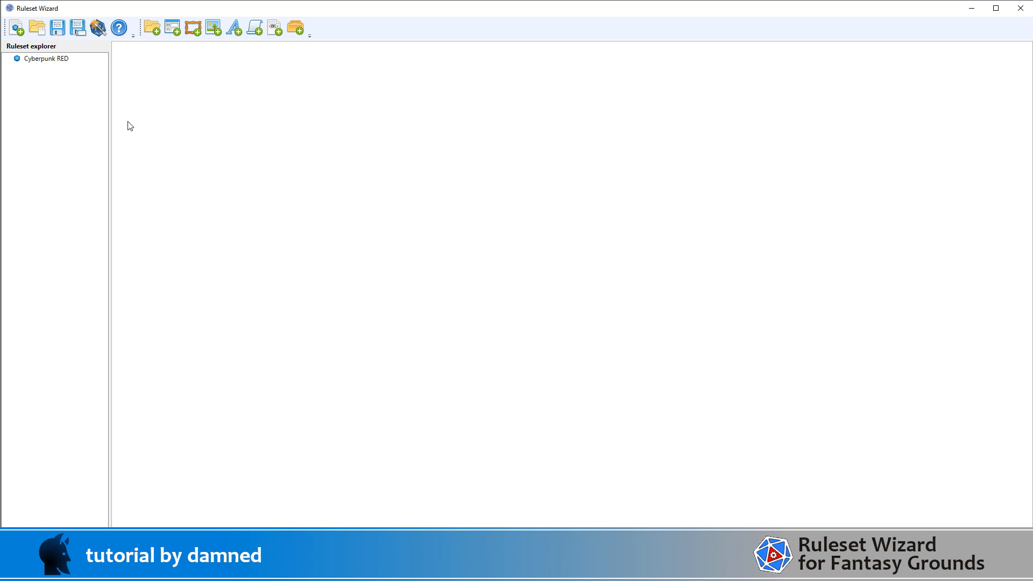
Save the project as Cyberpunk RED.rwp in the CyberpunkRED folder under rulesets
{"action": "left_click", "coordinate": [59, 34]}
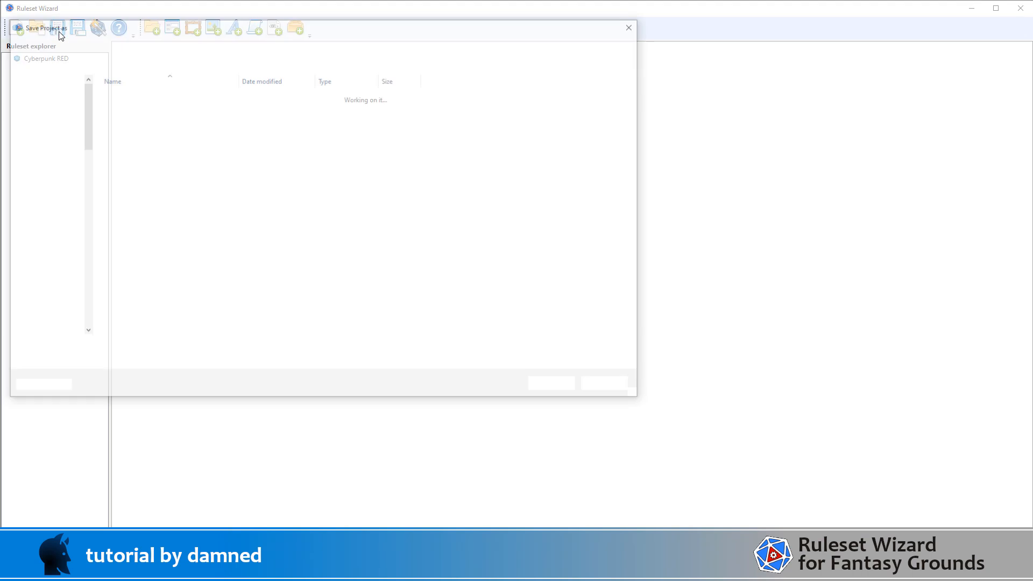
{"action": "left_click", "coordinate": [338, 44]}
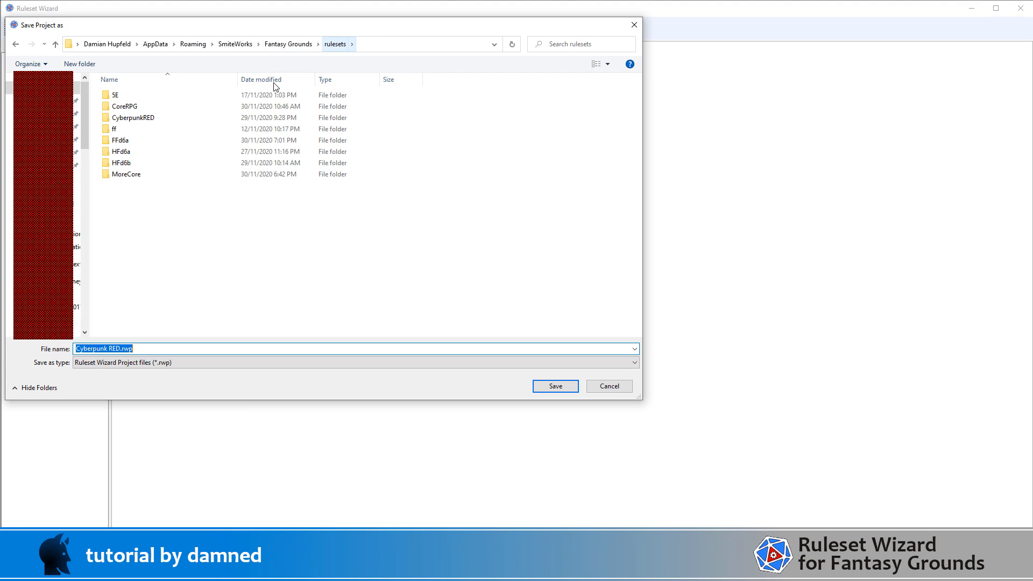
{"action": "double_click", "coordinate": [140, 124]}
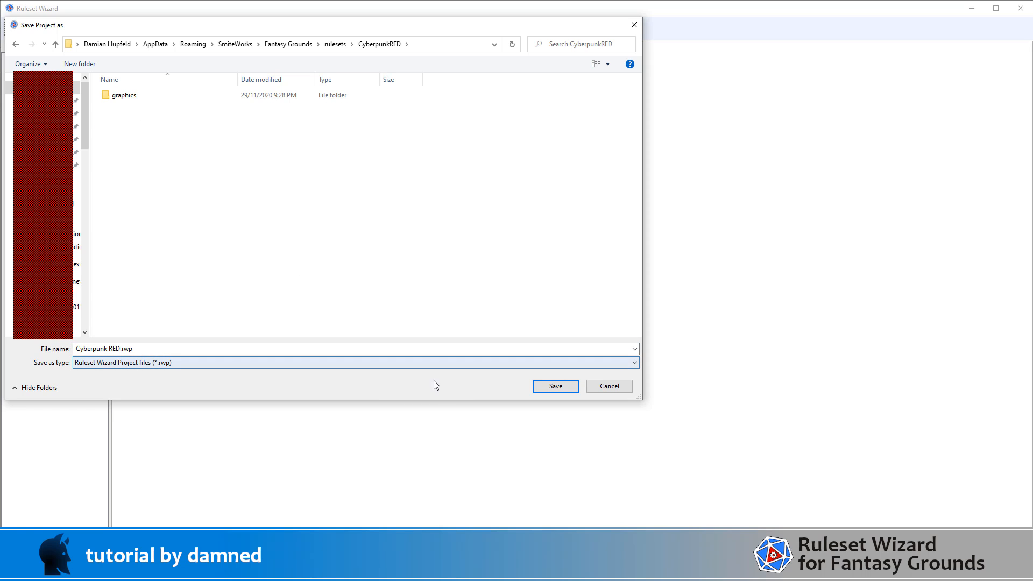
{"action": "left_click", "coordinate": [554, 386]}
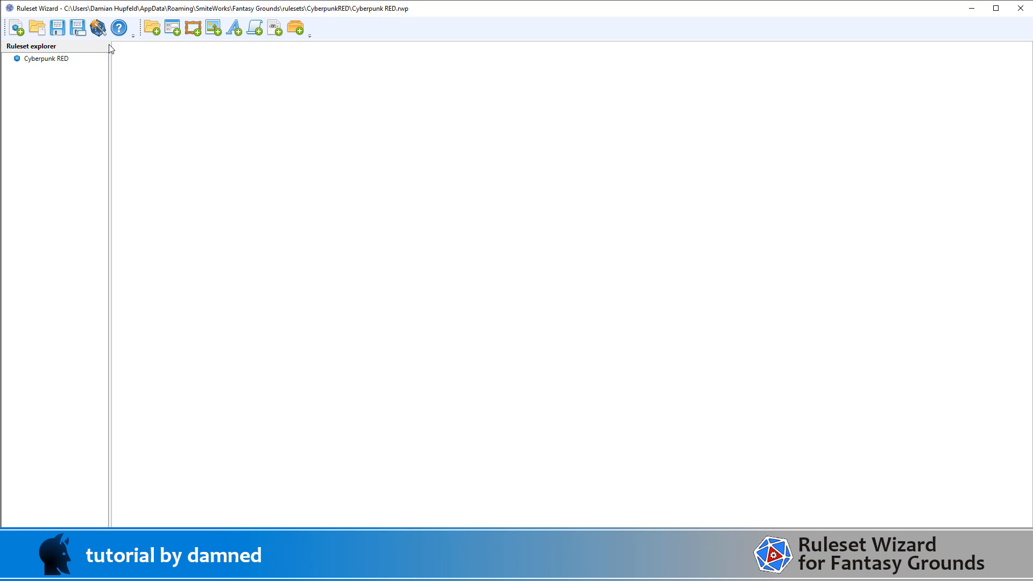
Add a folder named campaign to the Cyberpunk RED ruleset
{"action": "left_click", "coordinate": [151, 28]}
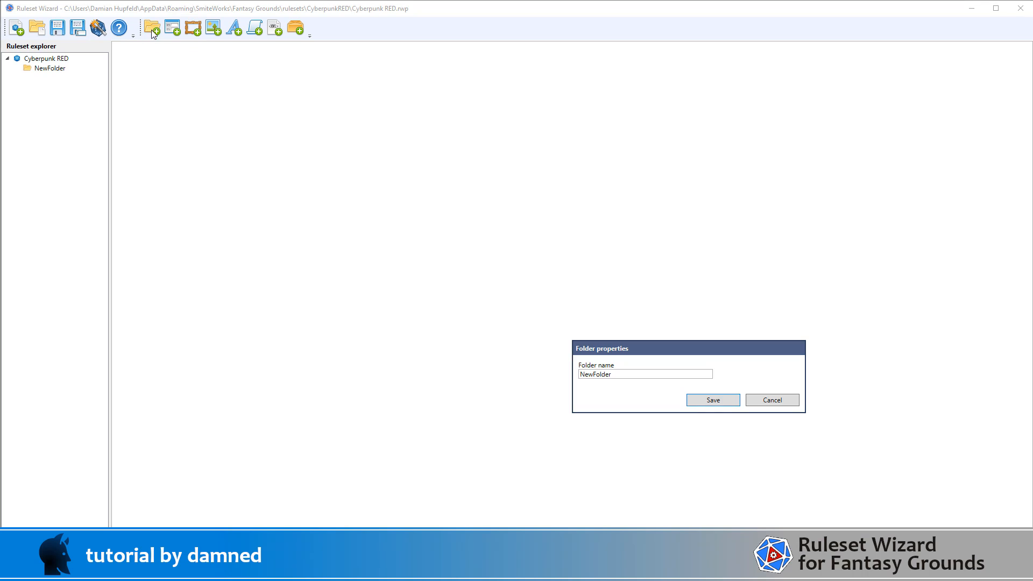
{"action": "left_click_drag", "start_coordinate": [642, 374], "coordinate": [544, 366]}
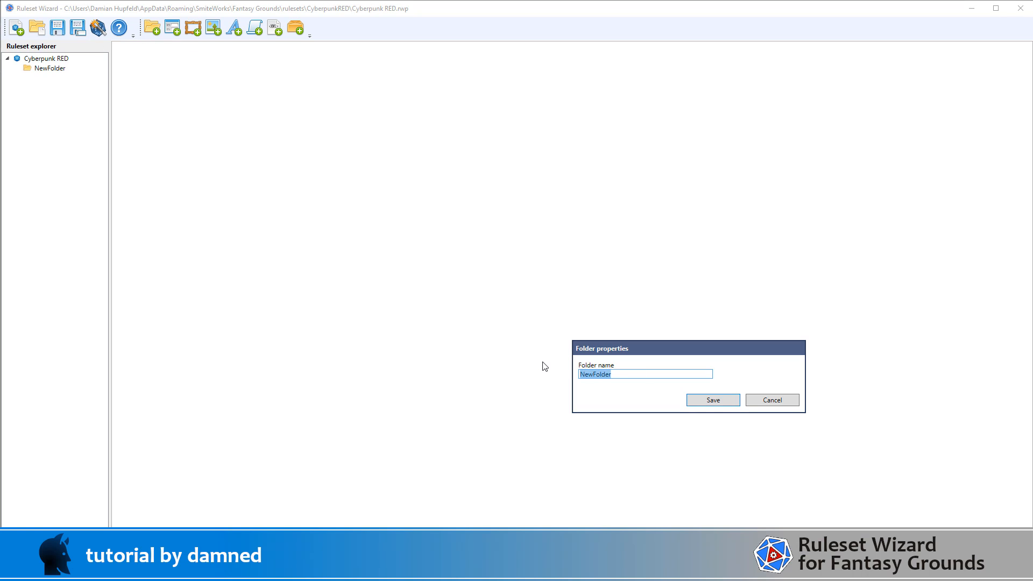
{"action": "type", "text": "campaign"}
{"action": "left_click", "coordinate": [709, 401]}
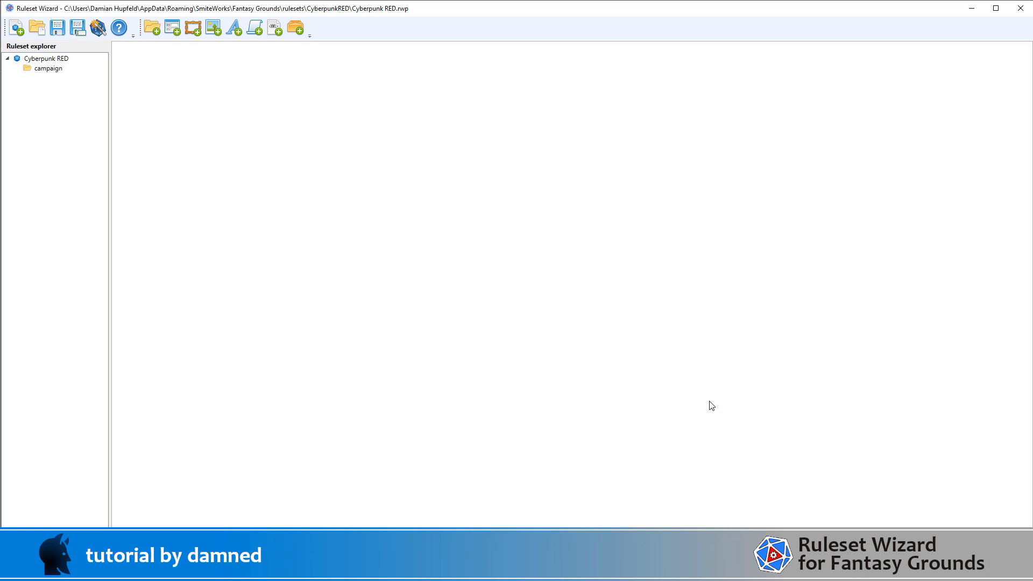
Add a second folder named graphics at the root of the Cyberpunk RED ruleset
{"action": "left_click", "coordinate": [36, 60]}
{"action": "left_click", "coordinate": [152, 28]}
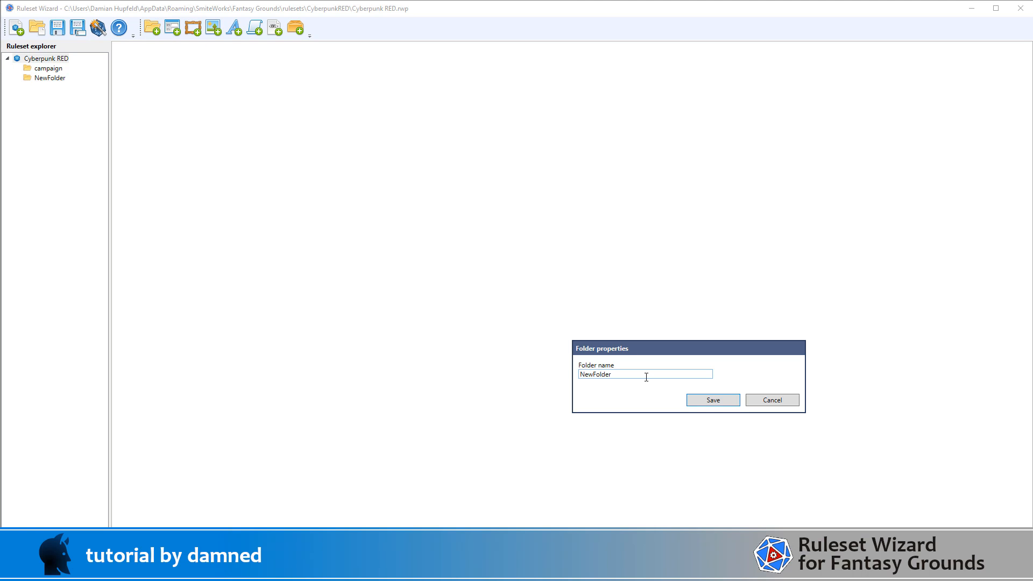
{"action": "left_click_drag", "start_coordinate": [645, 375], "coordinate": [515, 371]}
{"action": "type", "text": "graphics"}
{"action": "left_click", "coordinate": [698, 401]}
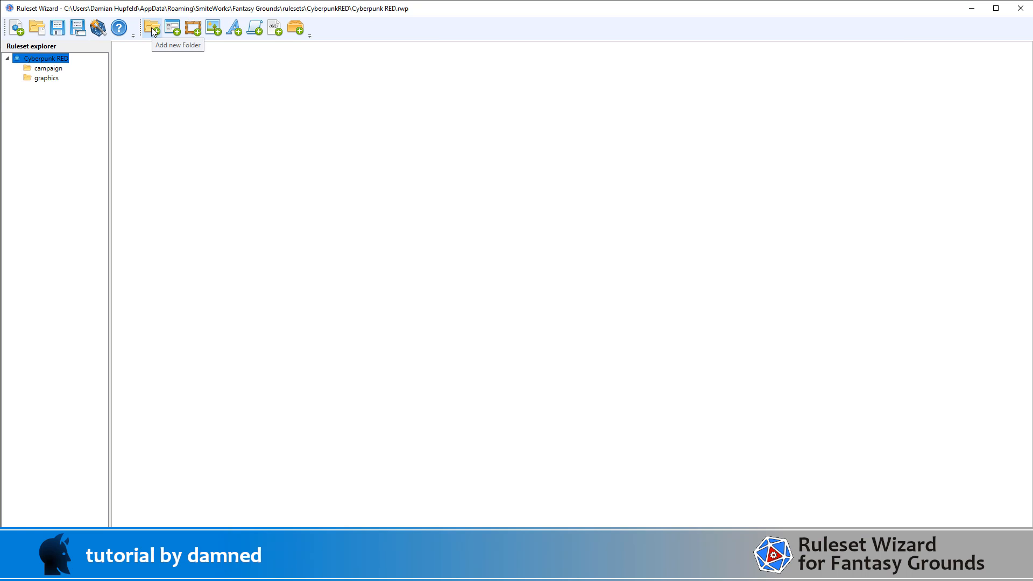
Add a subfolder named frames inside the graphics folder and expand graphics to show it
{"action": "left_click", "coordinate": [48, 79]}
{"action": "left_click", "coordinate": [151, 29]}
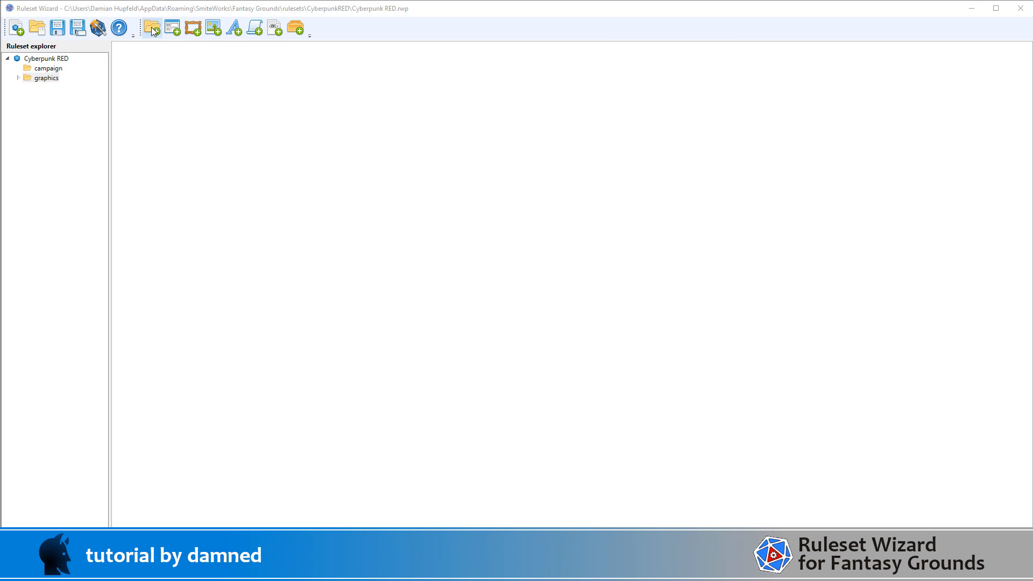
{"action": "left_click_drag", "start_coordinate": [635, 375], "coordinate": [544, 376]}
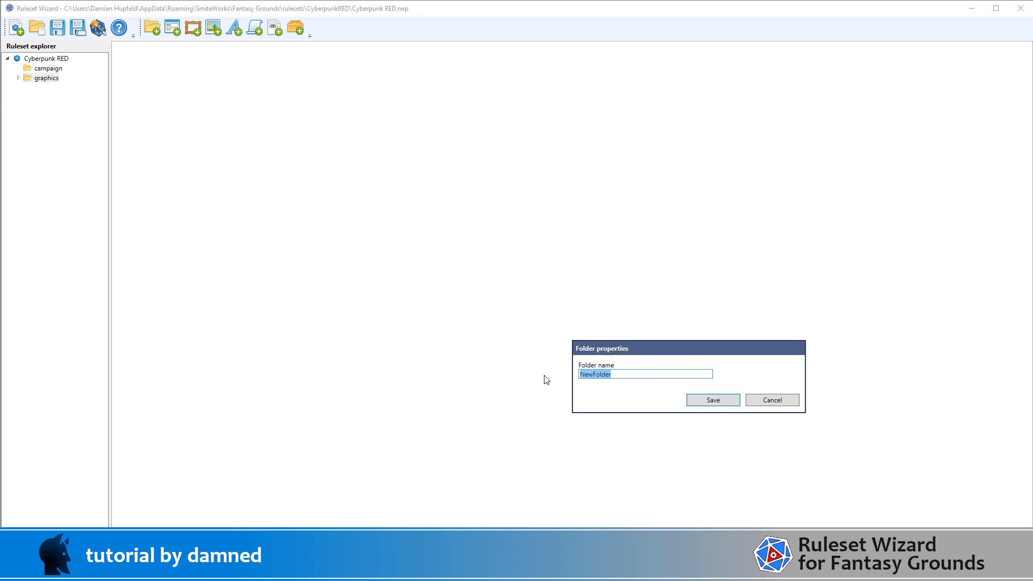
{"action": "type", "text": "frames"}
{"action": "left_click", "coordinate": [711, 405]}
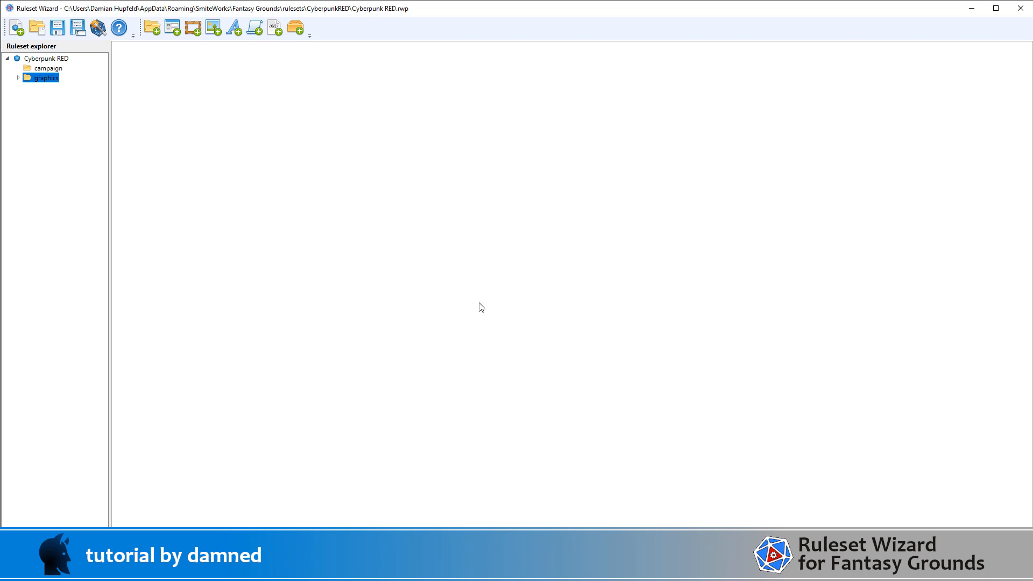
{"action": "left_click", "coordinate": [18, 78]}
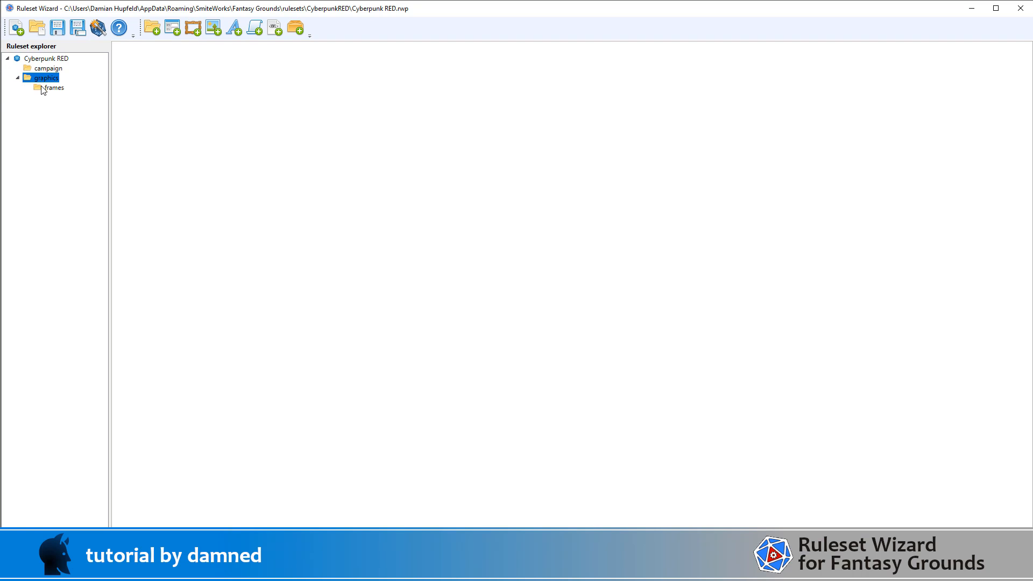
Add another subfolder named icons inside the graphics folder
{"action": "left_click", "coordinate": [154, 31]}
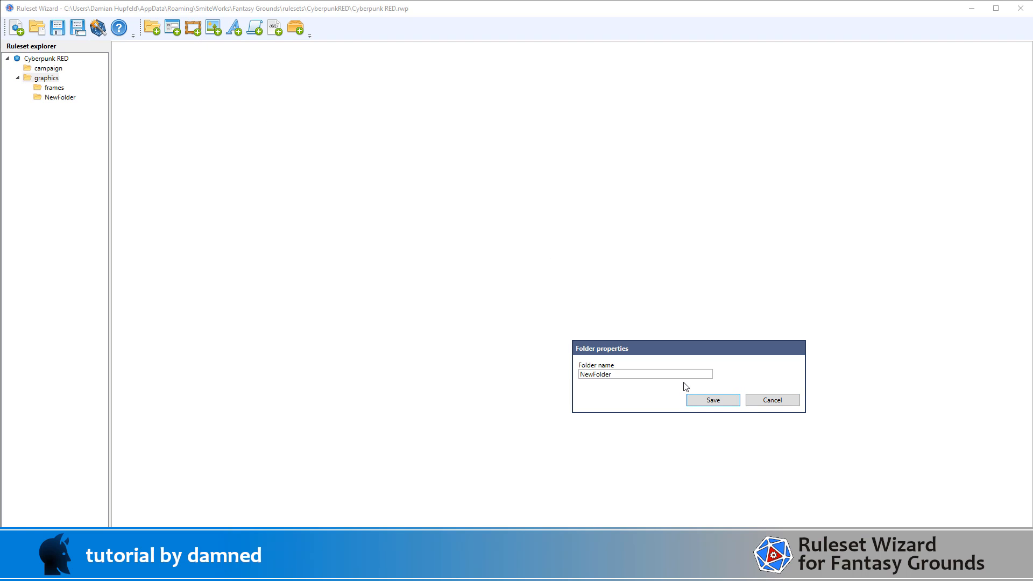
{"action": "double_click", "coordinate": [624, 374]}
{"action": "key", "text": "BackSpace"}
{"action": "type", "text": "icons"}
{"action": "left_click", "coordinate": [697, 400]}
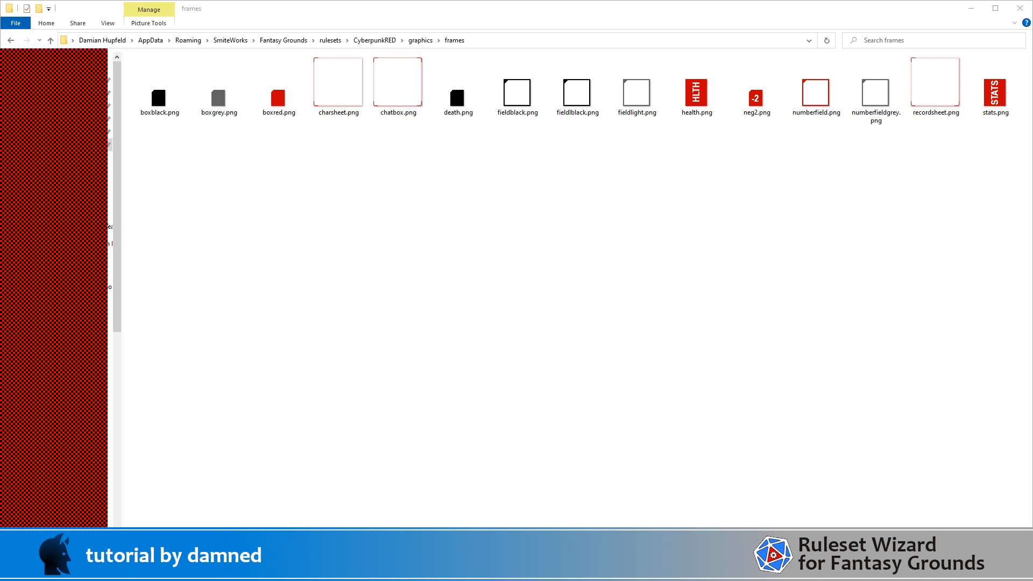
Return to Ruleset Wizard and add a new frame named charsheet in the frames folder
{"action": "left_click", "coordinate": [645, 570]}
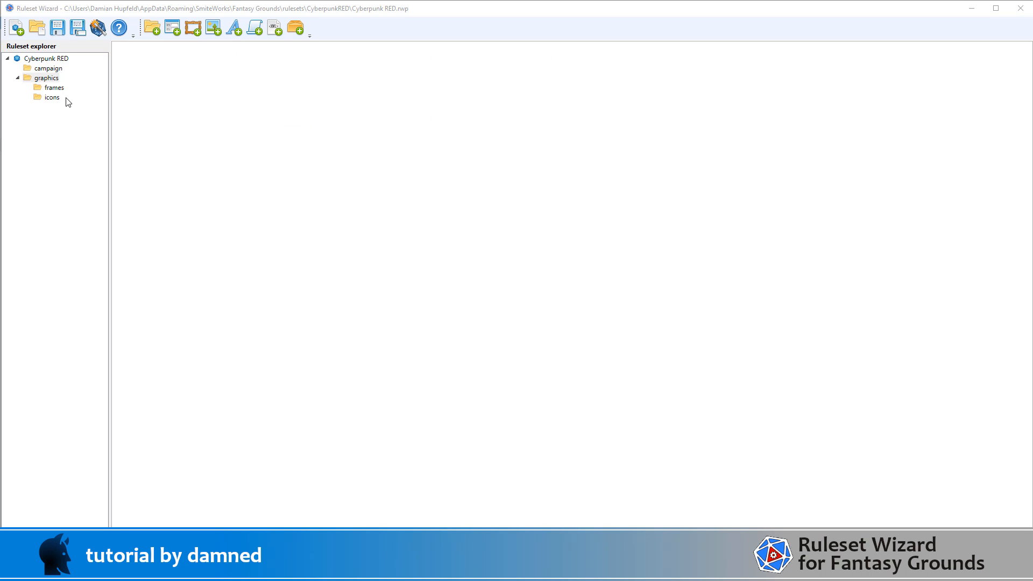
{"action": "left_click", "coordinate": [53, 87]}
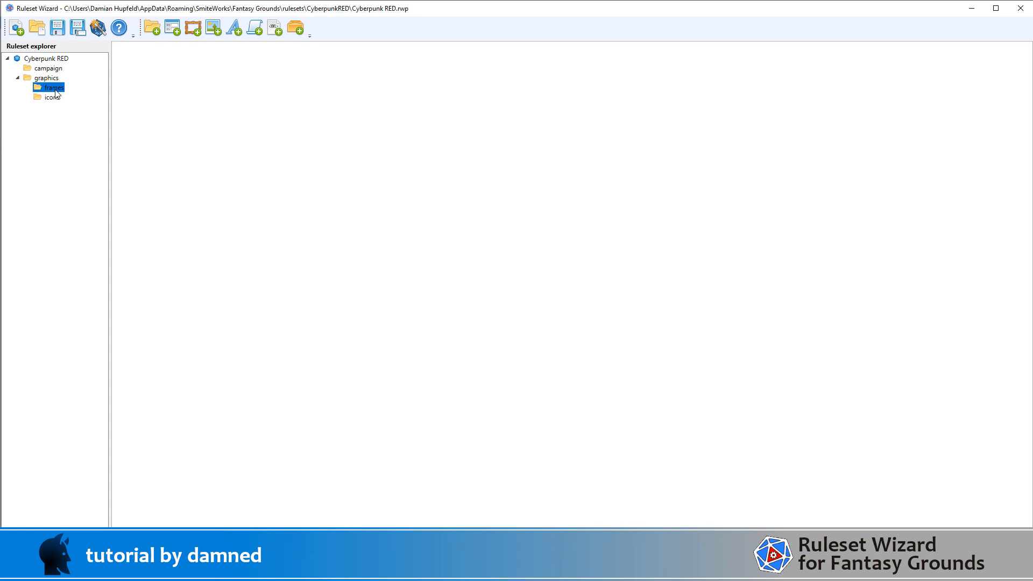
{"action": "left_click", "coordinate": [192, 31]}
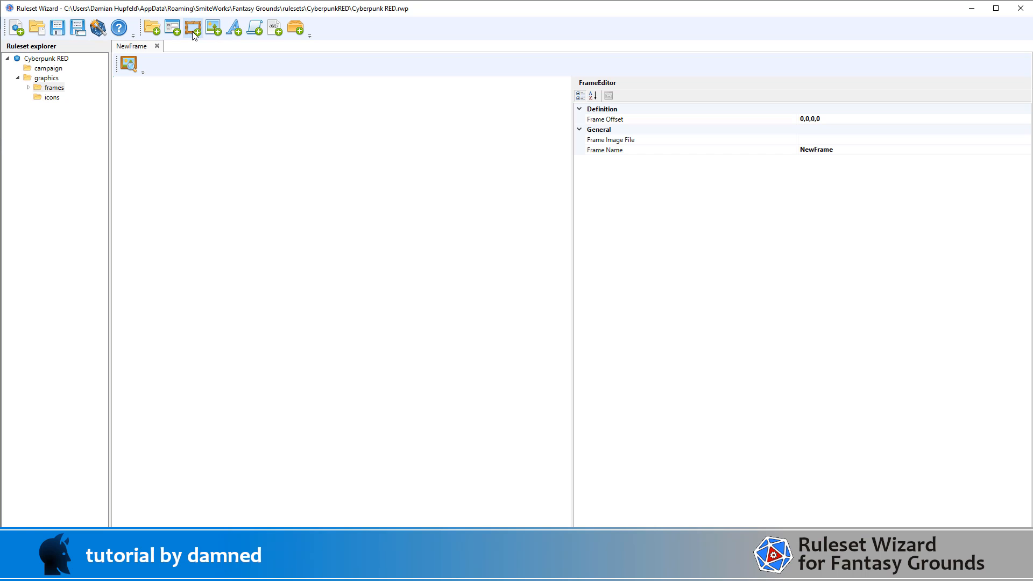
{"action": "left_click", "coordinate": [826, 156]}
{"action": "left_click", "coordinate": [826, 153]}
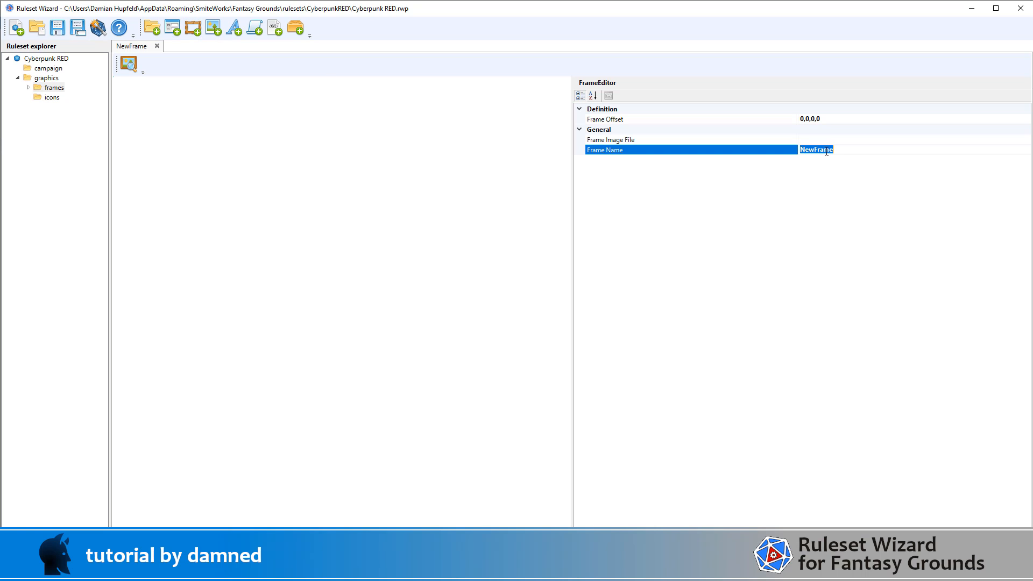
{"action": "type", "text": "charsheet"}
Set the charsheet frame's image file to charsheet.png from the project's graphics/frames folder
{"action": "left_click", "coordinate": [839, 140]}
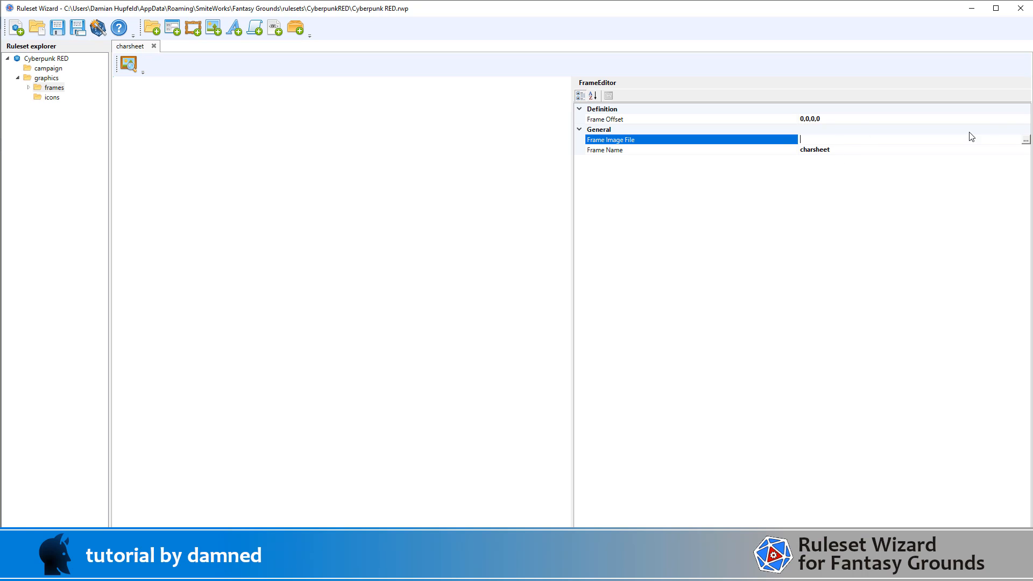
{"action": "left_click", "coordinate": [1025, 142]}
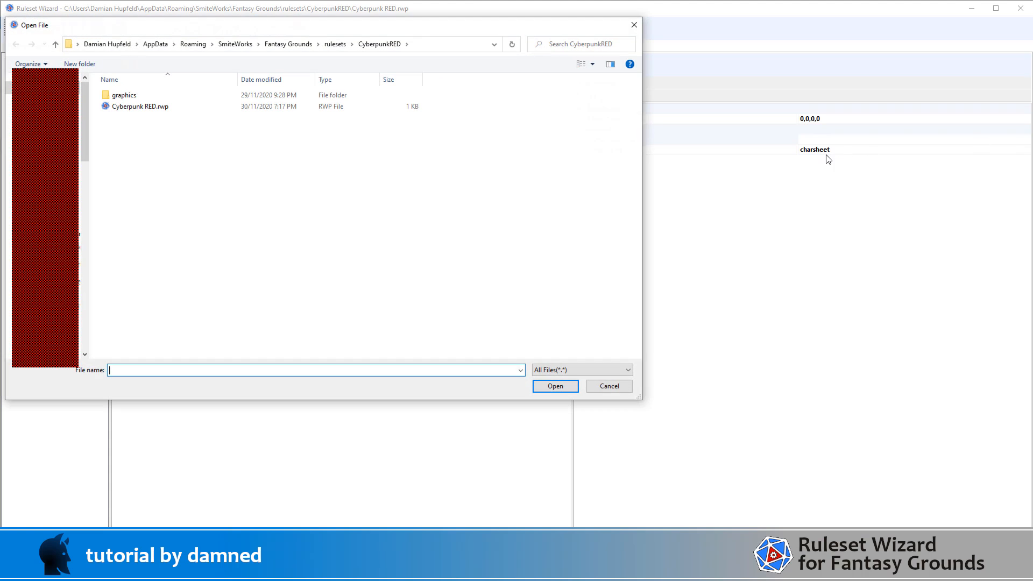
{"action": "double_click", "coordinate": [146, 100]}
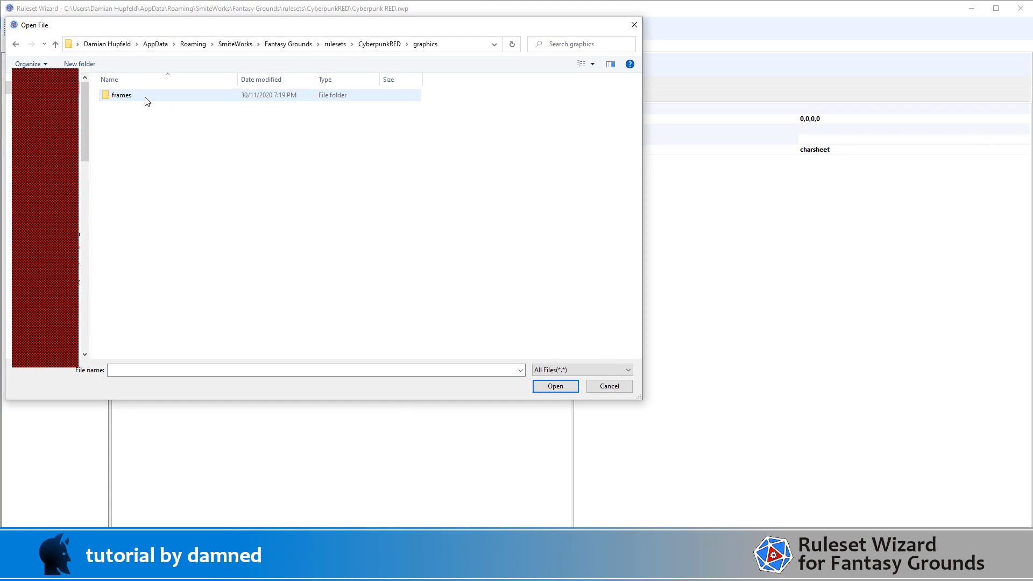
{"action": "double_click", "coordinate": [146, 100]}
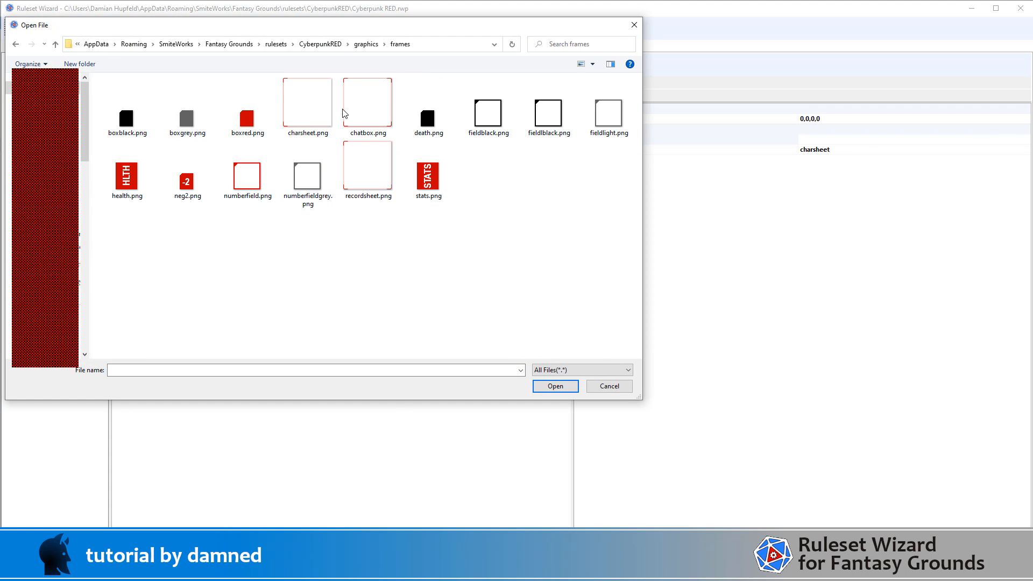
{"action": "double_click", "coordinate": [312, 104]}
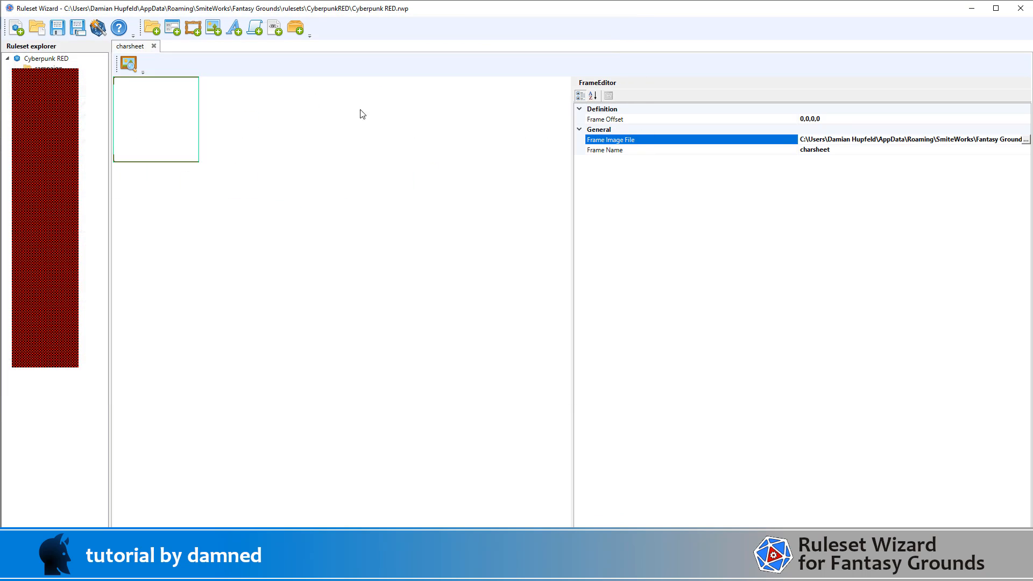
Set the charsheet frame's offset to 50,50,50,50
{"action": "left_click", "coordinate": [837, 119]}
{"action": "left_click", "coordinate": [846, 115]}
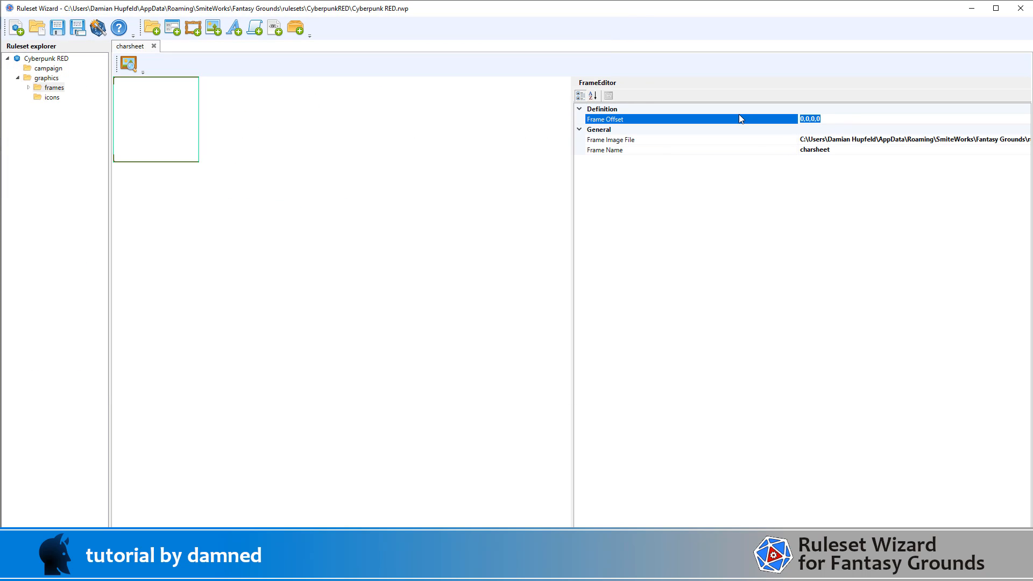
{"action": "type", "text": "50,50,50,50"}
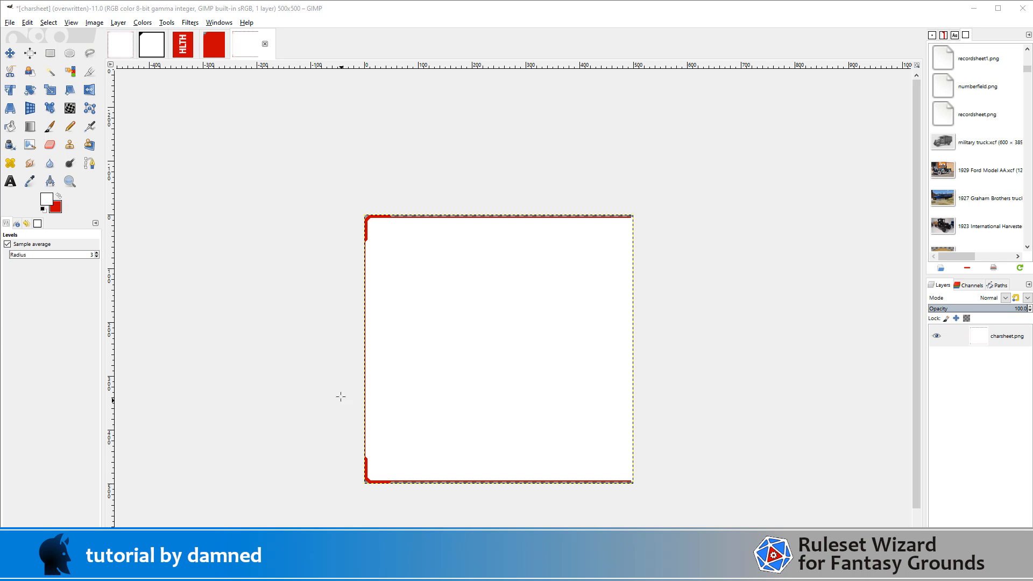
Examine the upper-left corner of the charsheet.png image in GIMP against the rulers to judge the frame offset
{"action": "scroll", "coordinate": [340, 377], "scroll_direction": "up", "scroll_amount": 2, "text": "ctrl"}
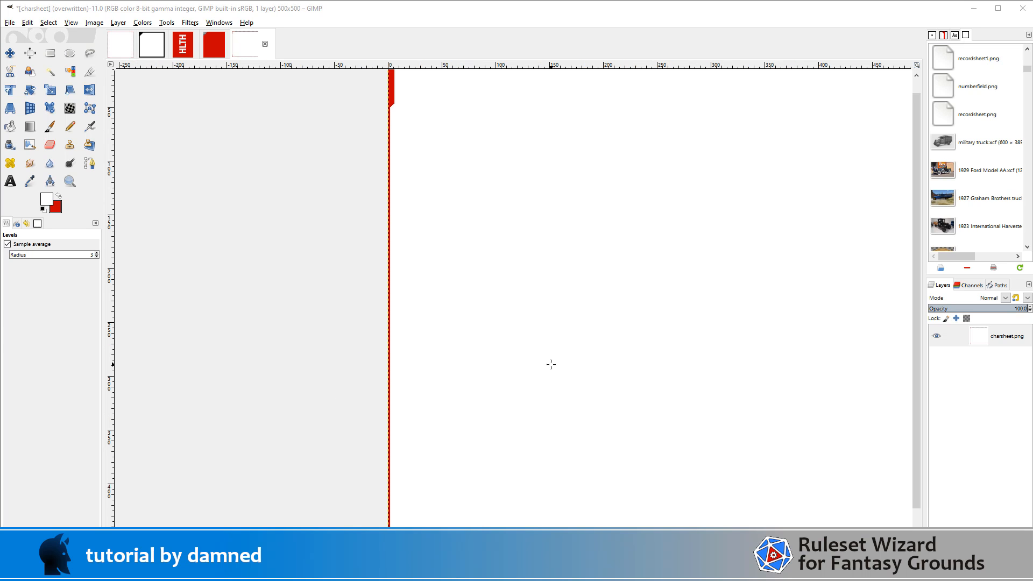
{"action": "scroll", "coordinate": [550, 365], "scroll_direction": "up", "scroll_amount": 1}
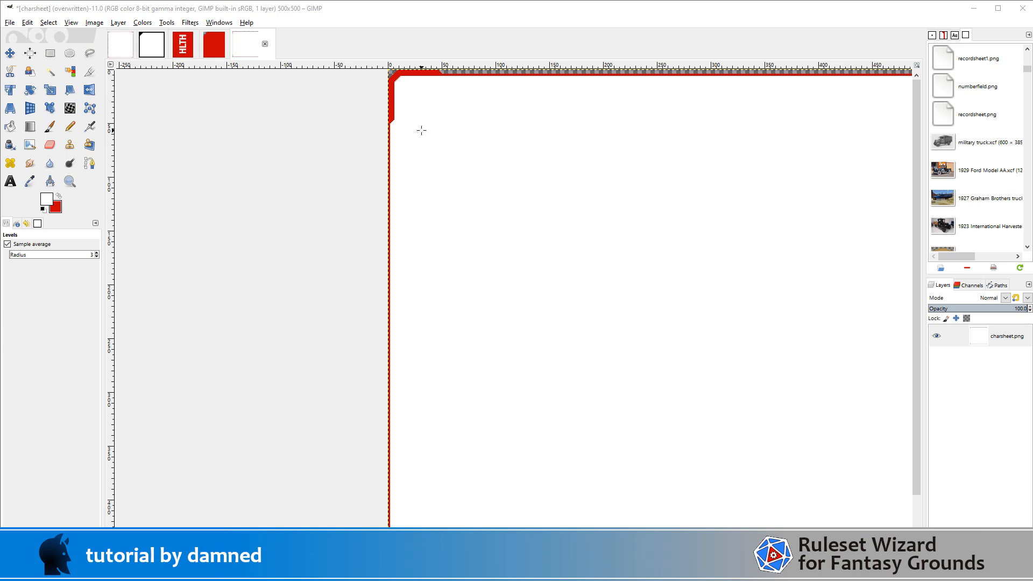
{"action": "scroll", "coordinate": [515, 181], "scroll_direction": "down", "scroll_amount": 2, "text": "ctrl"}
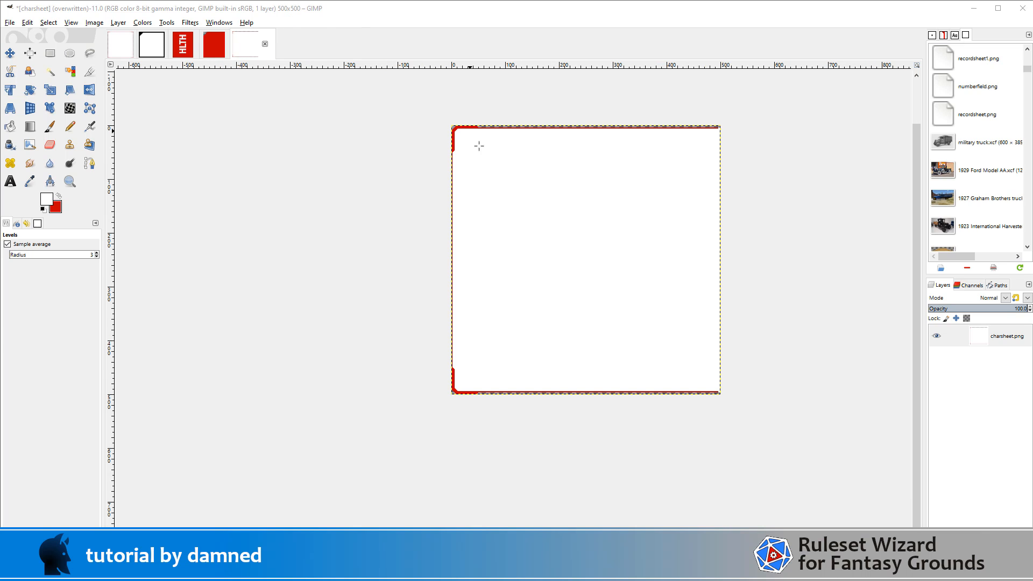
Inspect the corner and border thickness of charsheet.png in GIMP, and locate the image in the project's frames folder
{"action": "scroll", "coordinate": [496, 145], "scroll_direction": "up", "scroll_amount": 2, "text": "ctrl"}
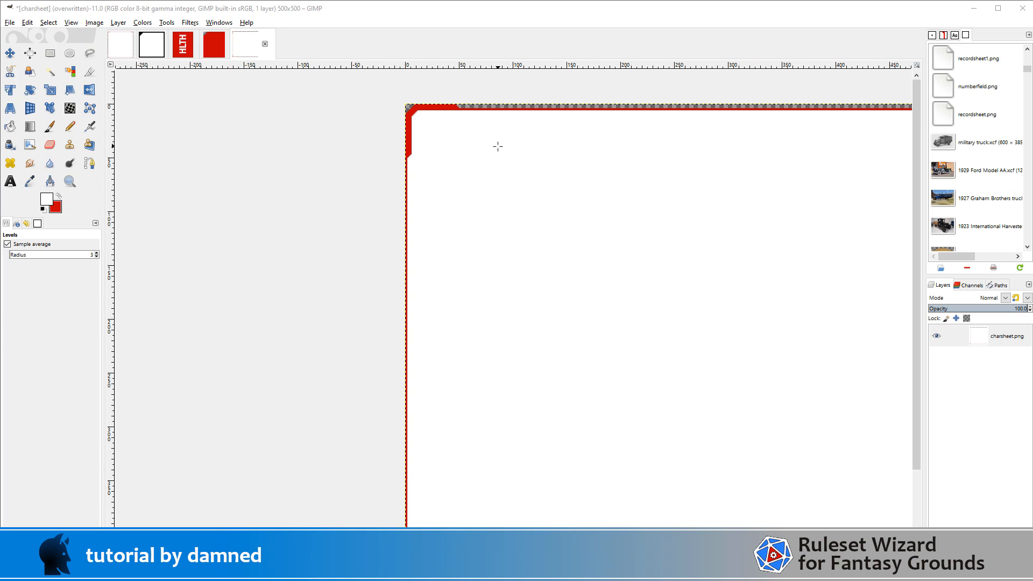
{"action": "scroll", "coordinate": [498, 147], "scroll_direction": "down", "scroll_amount": 1, "text": "ctrl"}
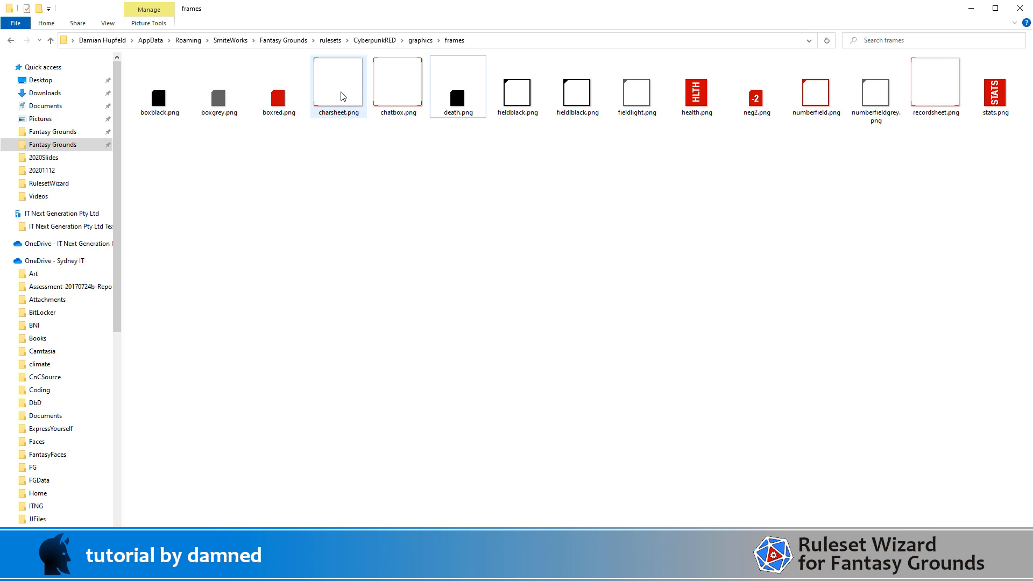
{"action": "left_click", "coordinate": [343, 96]}
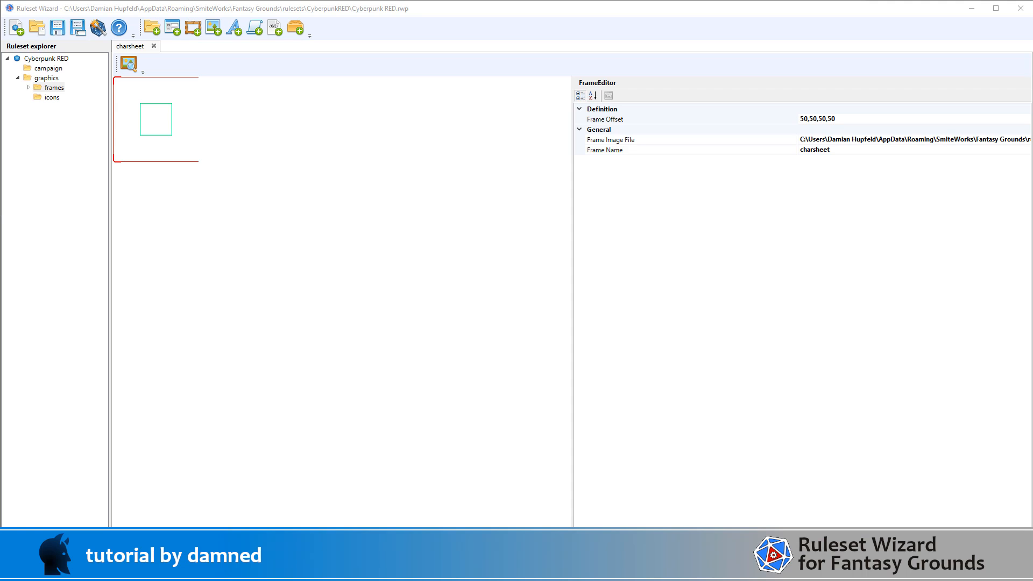
In Ruleset Wizard, add a new window to the campaign folder and name it charsheet_main
{"action": "left_click", "coordinate": [54, 71]}
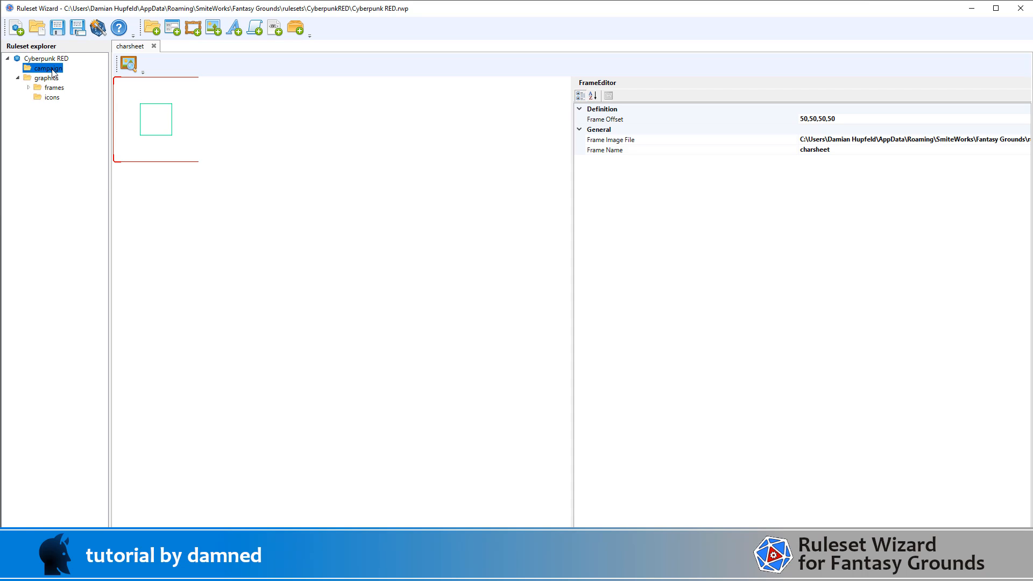
{"action": "left_click", "coordinate": [173, 31]}
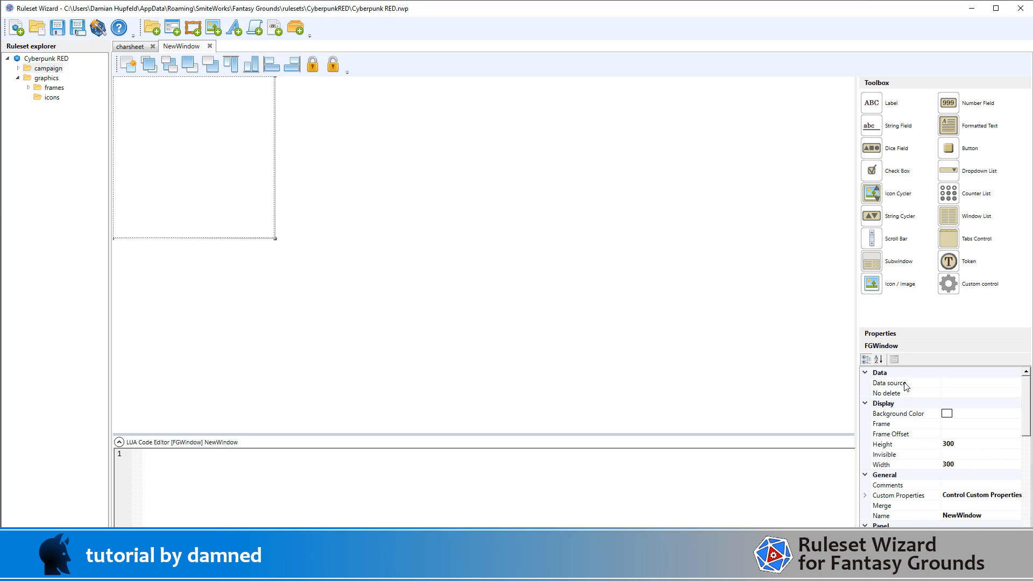
{"action": "left_click", "coordinate": [969, 516]}
{"action": "type", "text": "cha"}
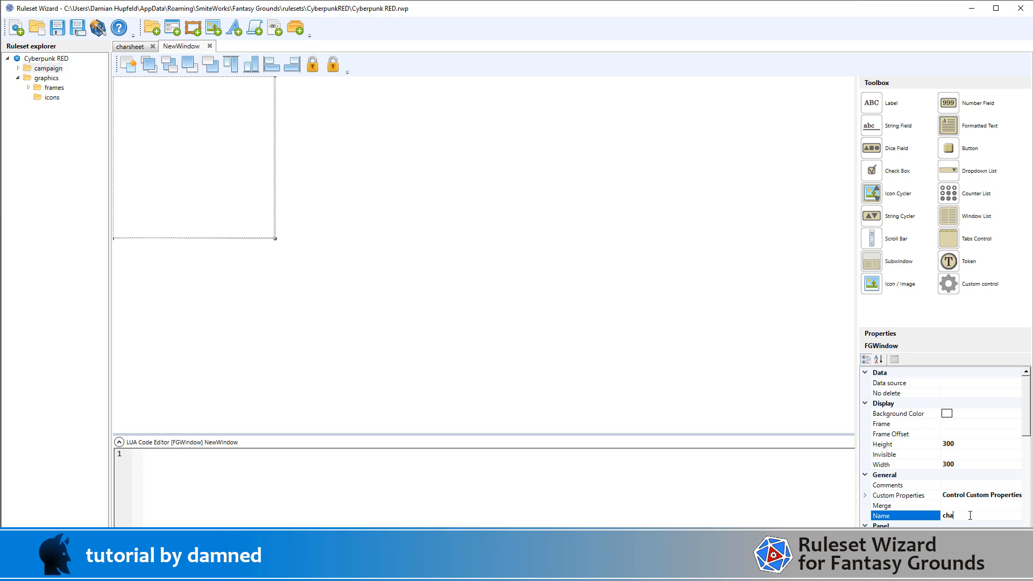
{"action": "type", "text": "rsheet_main"}
Set the charsheet_main window's height and width to 700 each
{"action": "left_click", "coordinate": [971, 443]}
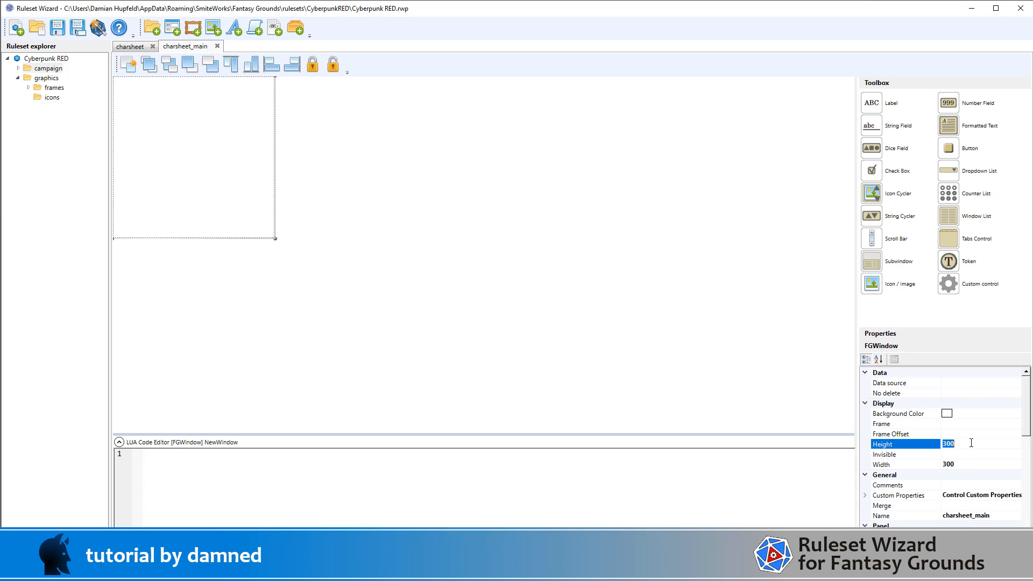
{"action": "type", "text": "700"}
{"action": "left_click", "coordinate": [984, 464]}
{"action": "key", "text": "BackSpace"}
{"action": "key", "text": "BackSpace"}
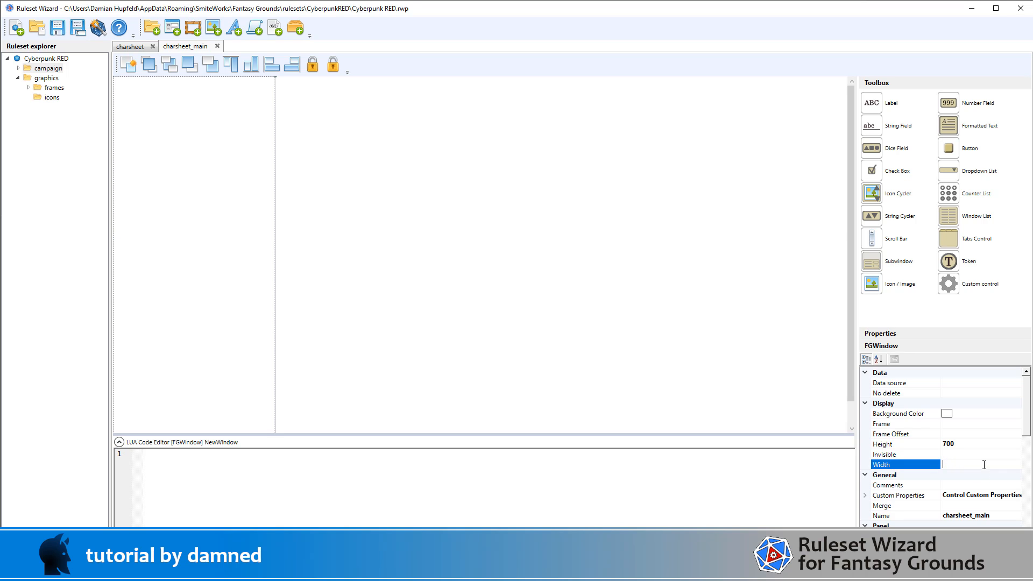
{"action": "type", "text": "700"}
{"action": "left_click", "coordinate": [973, 453]}
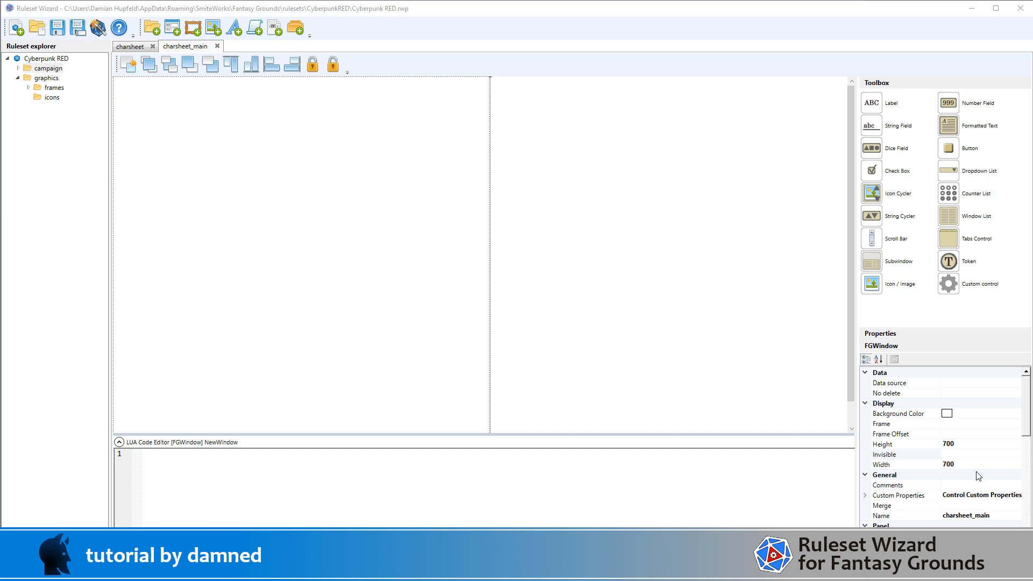
Set the charsheet_main window's minimum height and minimum width to 700 each
{"action": "scroll", "coordinate": [978, 476], "scroll_direction": "down", "scroll_amount": 5}
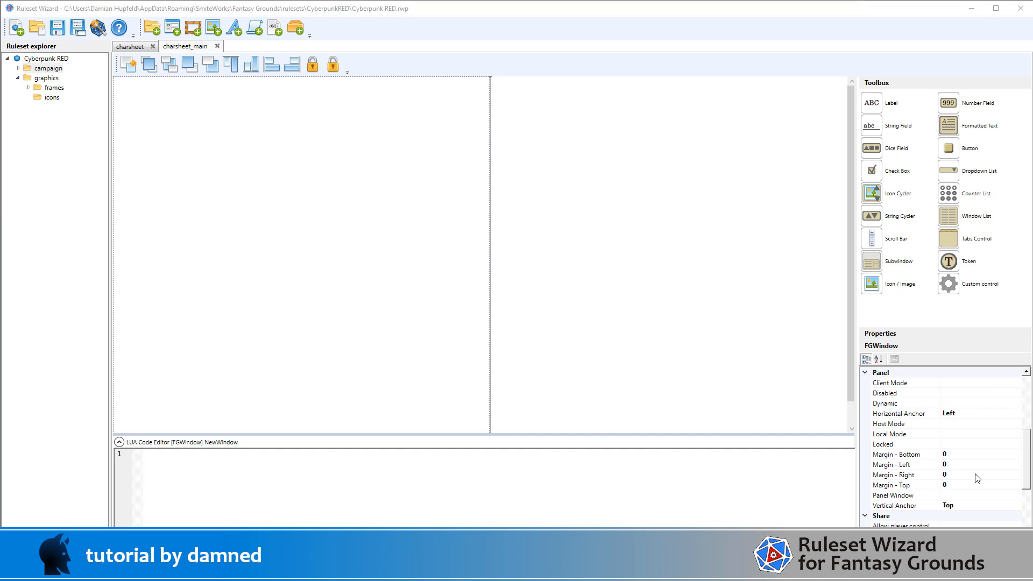
{"action": "scroll", "coordinate": [974, 473], "scroll_direction": "down", "scroll_amount": 3}
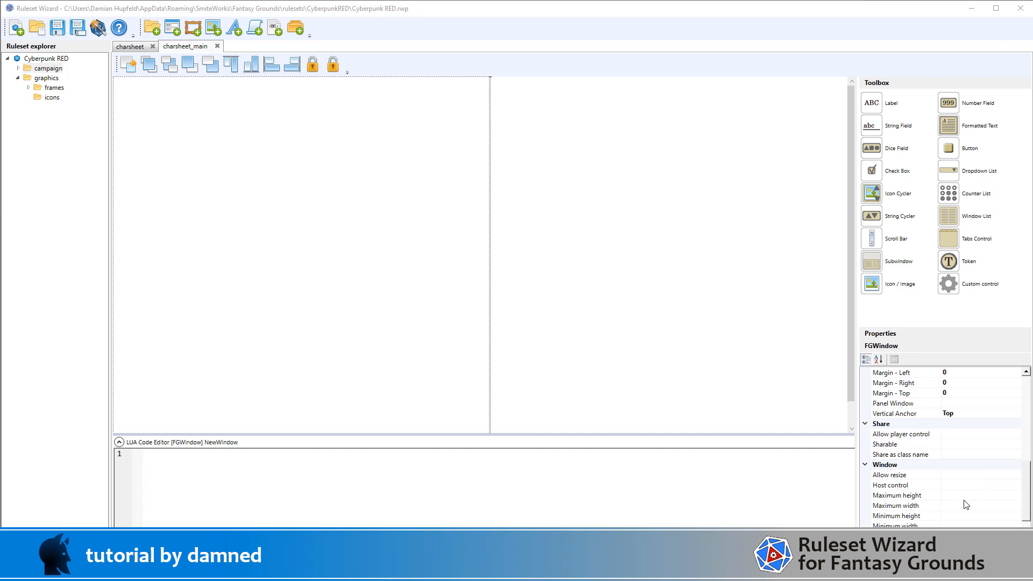
{"action": "left_click", "coordinate": [964, 496]}
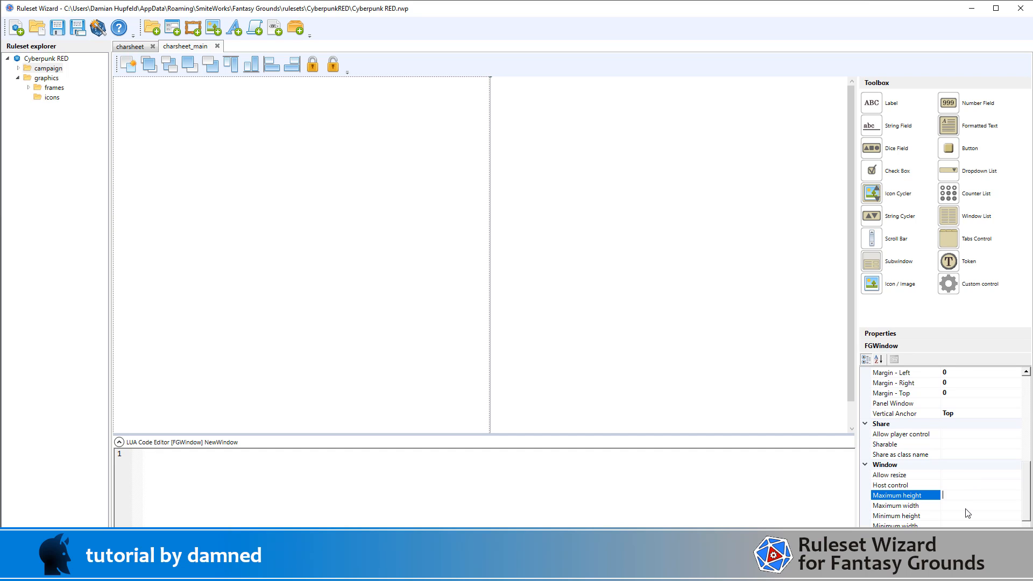
{"action": "left_click", "coordinate": [964, 515]}
{"action": "type", "text": "700"}
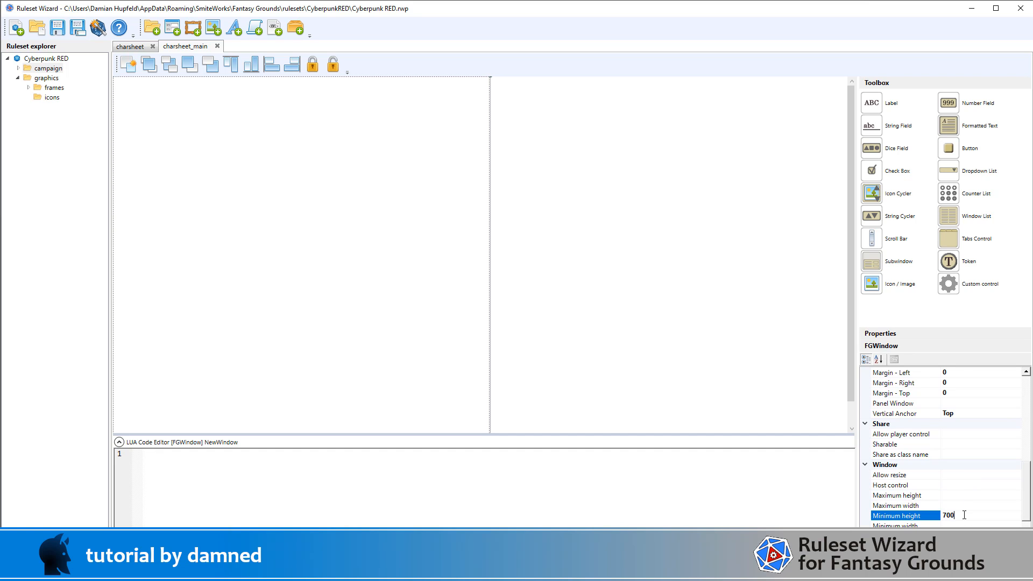
{"action": "left_click", "coordinate": [963, 525]}
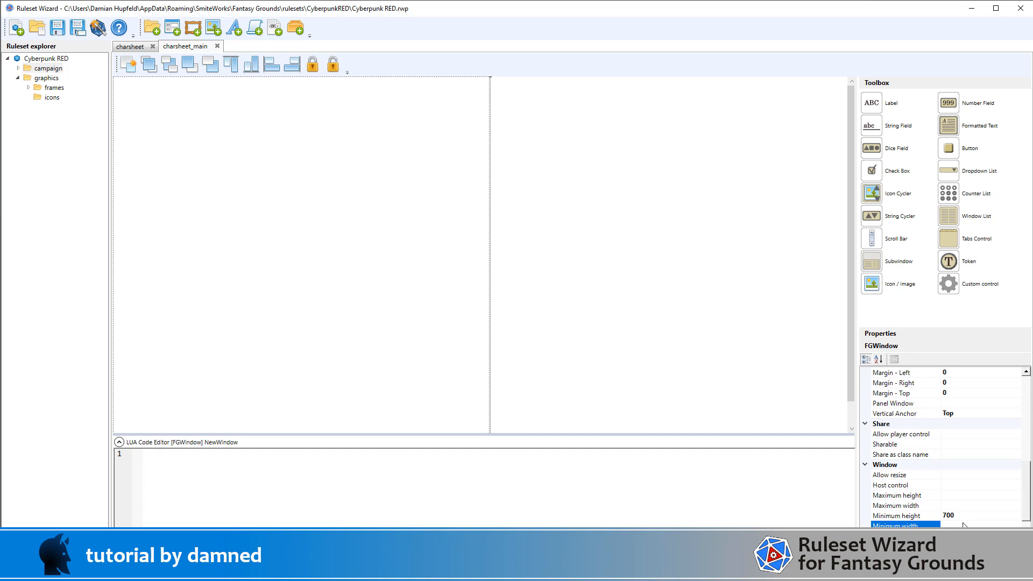
{"action": "type", "text": "700"}
{"action": "scroll", "coordinate": [987, 473], "scroll_direction": "down", "scroll_amount": 1}
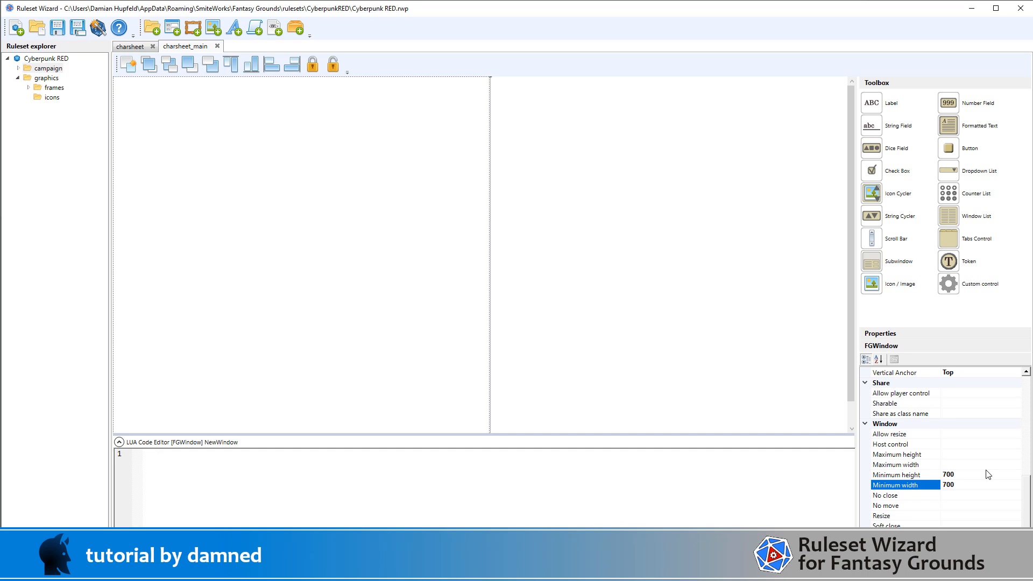
{"action": "scroll", "coordinate": [983, 460], "scroll_direction": "up", "scroll_amount": 10}
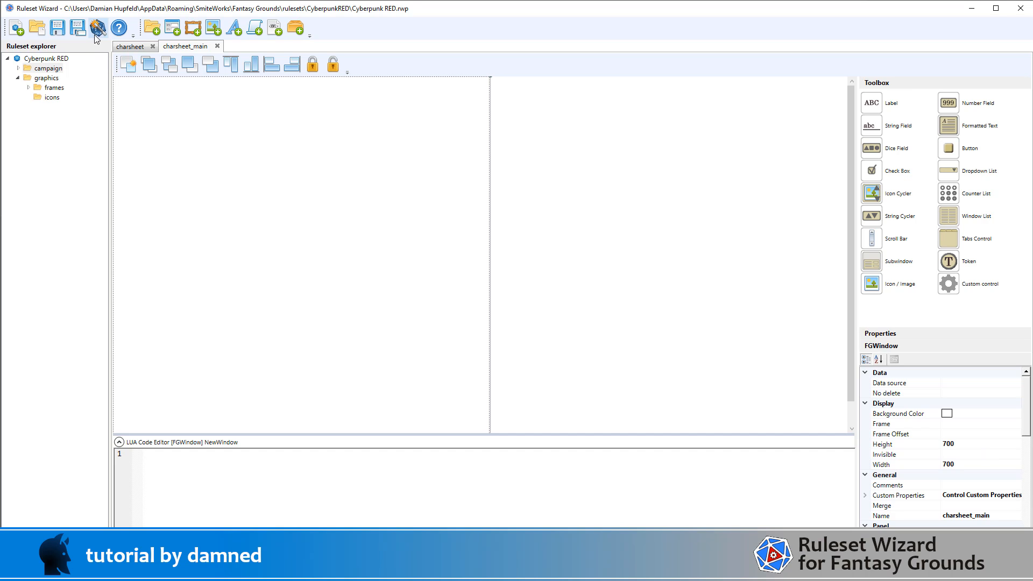
Save the project and export the ruleset as Cyberpunk RED.pak into the Fantasy Grounds rulesets folder
{"action": "left_click", "coordinate": [58, 33]}
{"action": "left_click", "coordinate": [98, 30]}
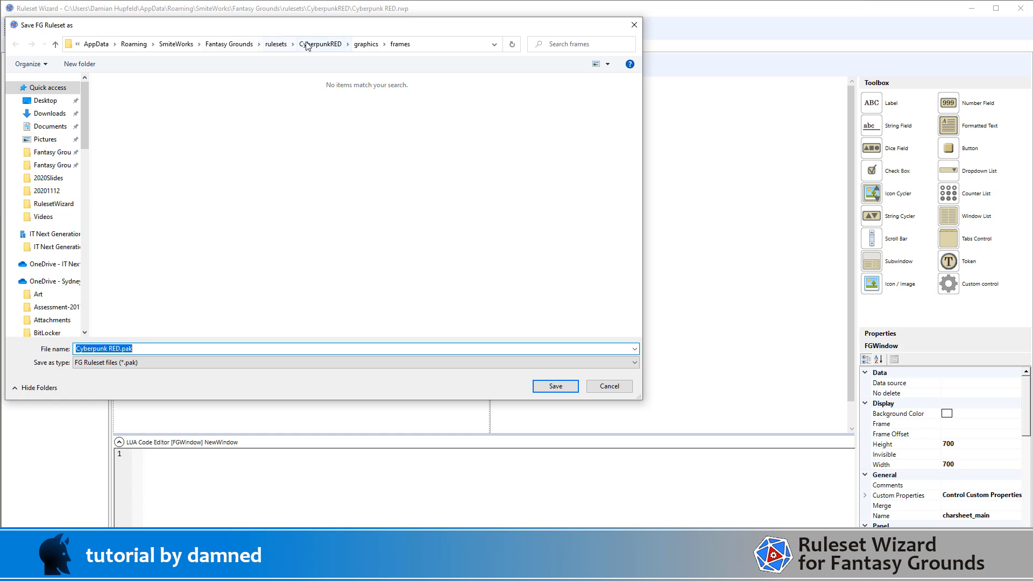
{"action": "left_click", "coordinate": [276, 45]}
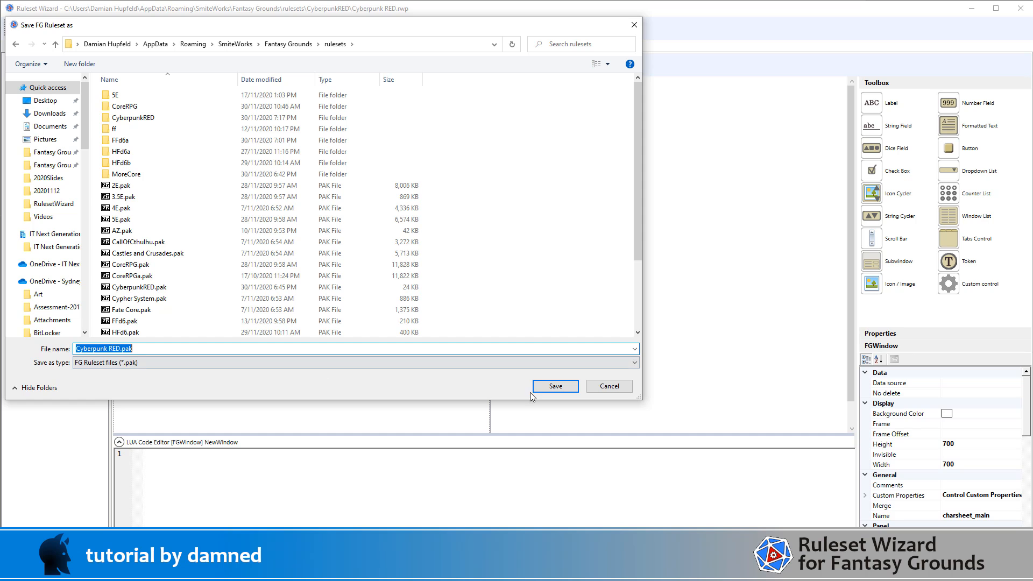
{"action": "left_click", "coordinate": [559, 388]}
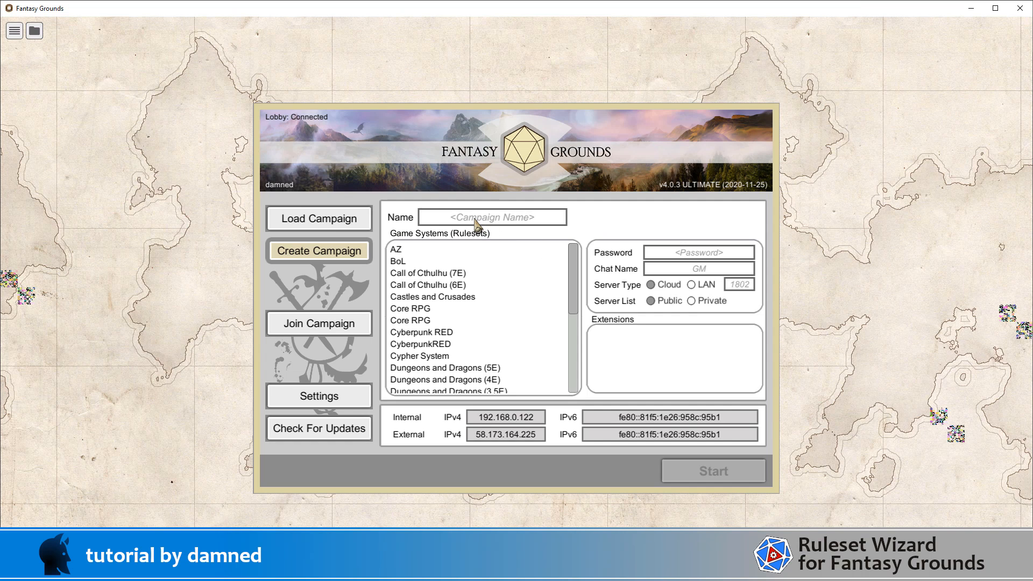
In Fantasy Grounds, create and start a campaign named CPRED using the Cyberpunk RED ruleset and the LAN server type
{"action": "type", "text": "C"}
{"action": "type", "text": "PRED"}
{"action": "left_click", "coordinate": [445, 336]}
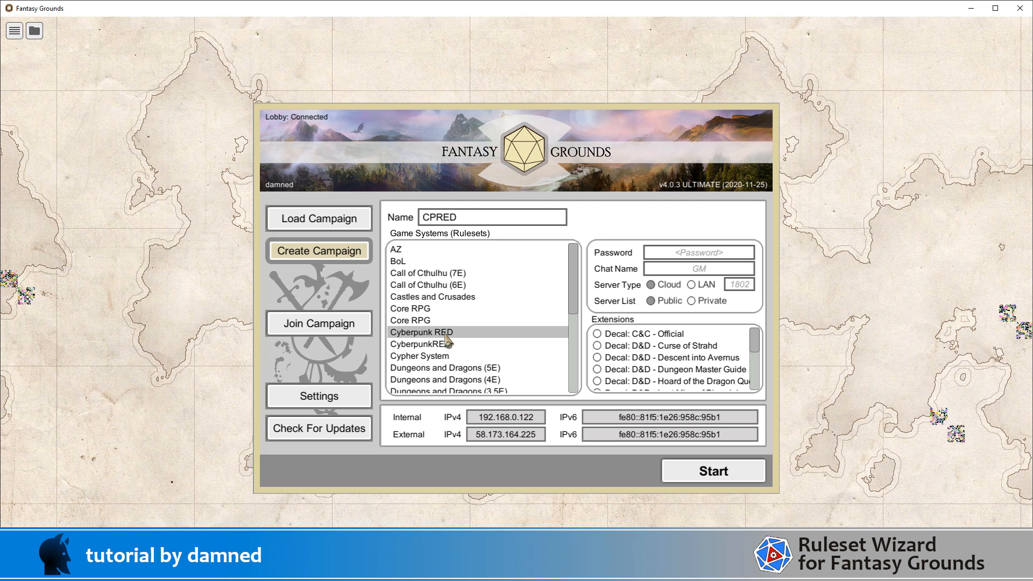
{"action": "left_click", "coordinate": [707, 288]}
{"action": "left_click", "coordinate": [731, 472]}
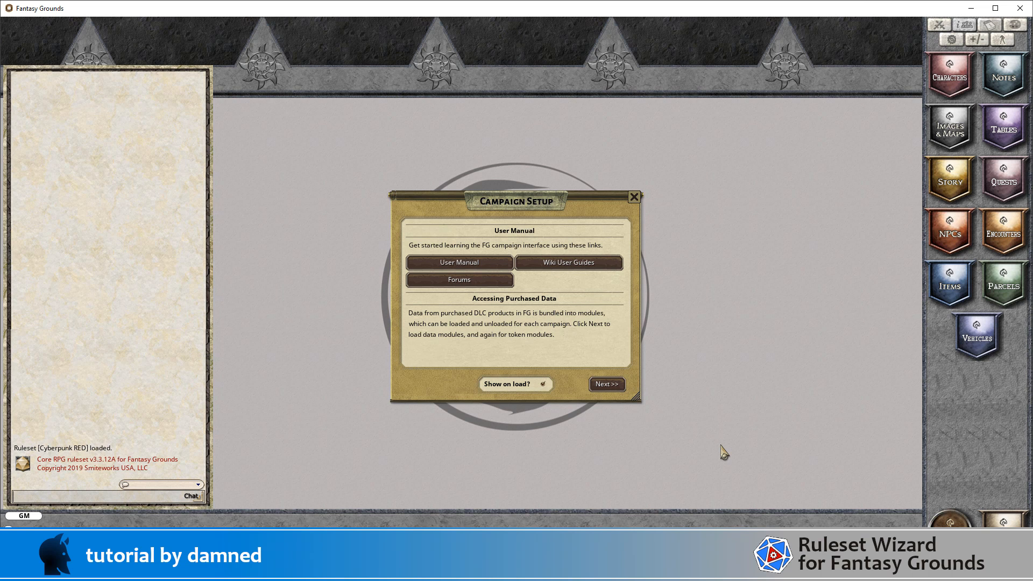
Dismiss the Campaign Setup window, create a new character in the character list and open its sheet
{"action": "left_click", "coordinate": [634, 197]}
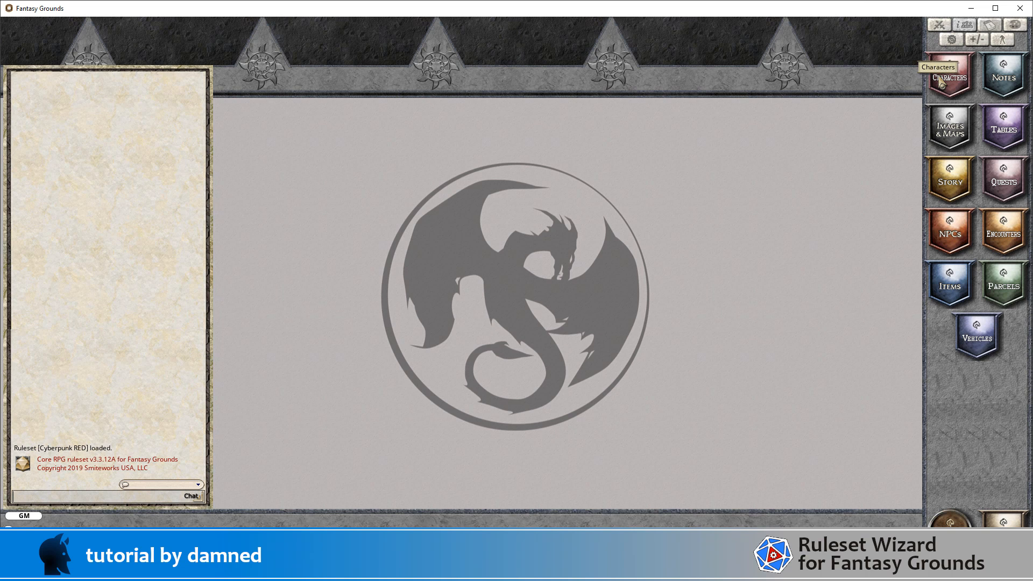
{"action": "left_click", "coordinate": [947, 73]}
{"action": "right_click", "coordinate": [447, 272]}
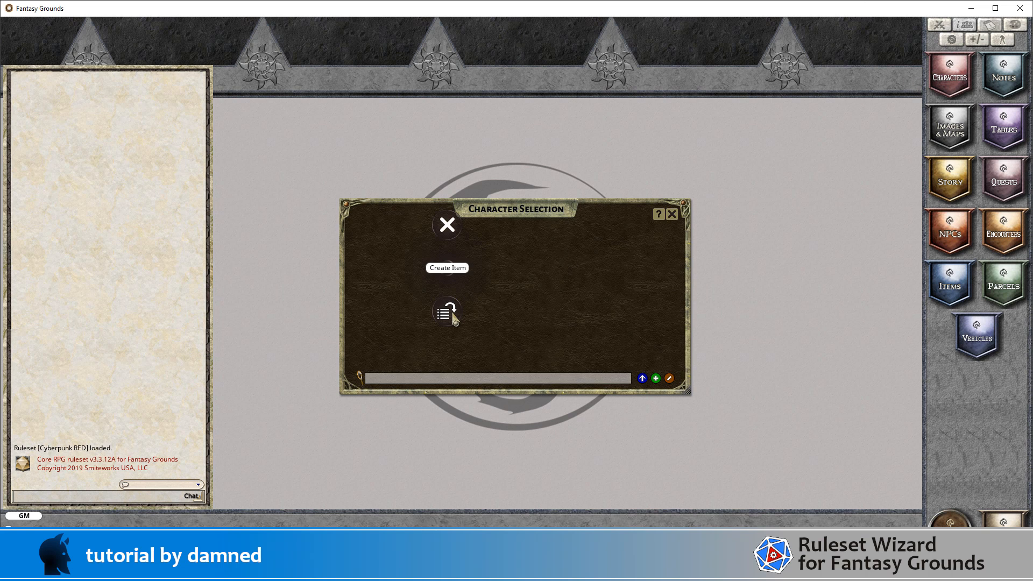
{"action": "left_click", "coordinate": [452, 313]}
{"action": "left_click", "coordinate": [391, 260]}
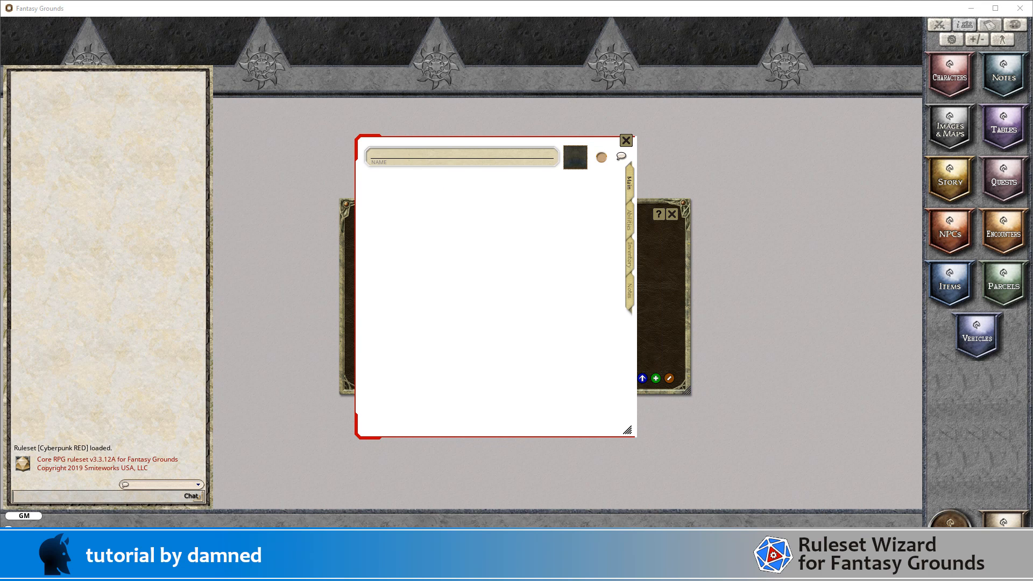
Try to resize the character sheet window, and enter the character's name
{"action": "left_click", "coordinate": [627, 427]}
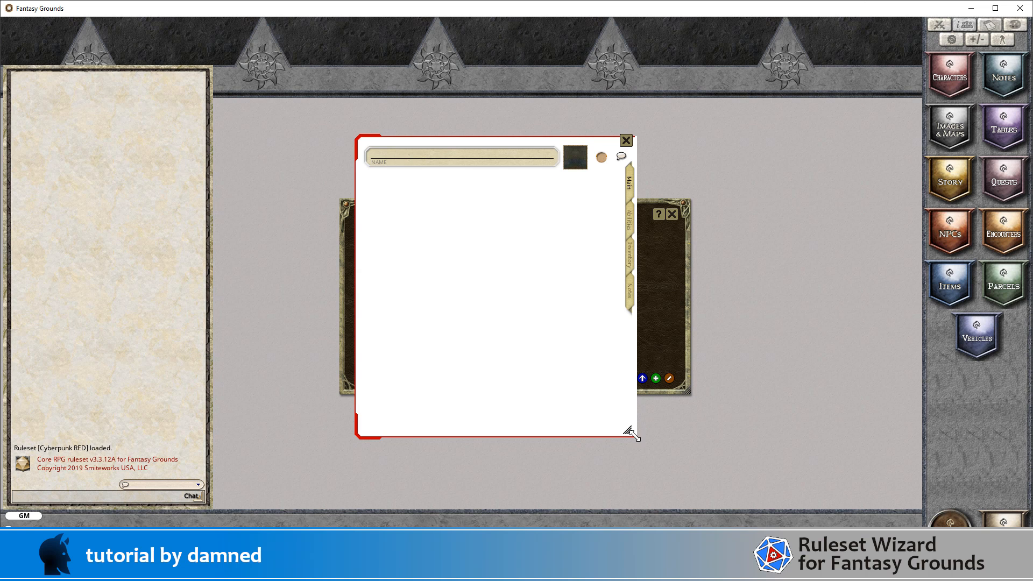
{"action": "left_click_drag", "start_coordinate": [634, 432], "coordinate": [527, 289]}
{"action": "type", "text": "Kanto"}
Assign the human_bright_hair_sci-fi.jpg portrait from the FG SCI-FI folder to the character
{"action": "left_click", "coordinate": [577, 161]}
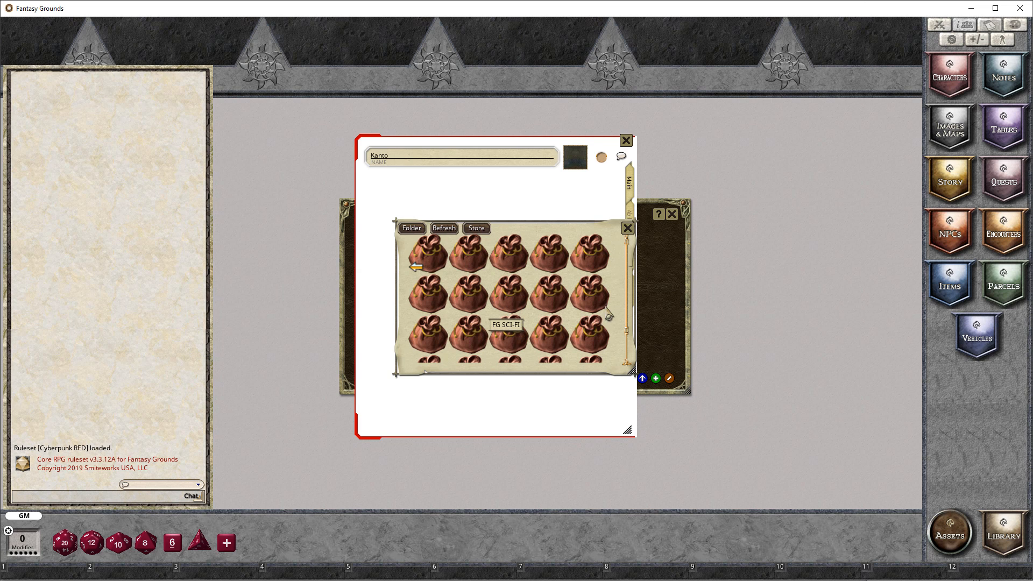
{"action": "left_click", "coordinate": [605, 307]}
{"action": "scroll", "coordinate": [609, 315], "scroll_direction": "down", "scroll_amount": 5}
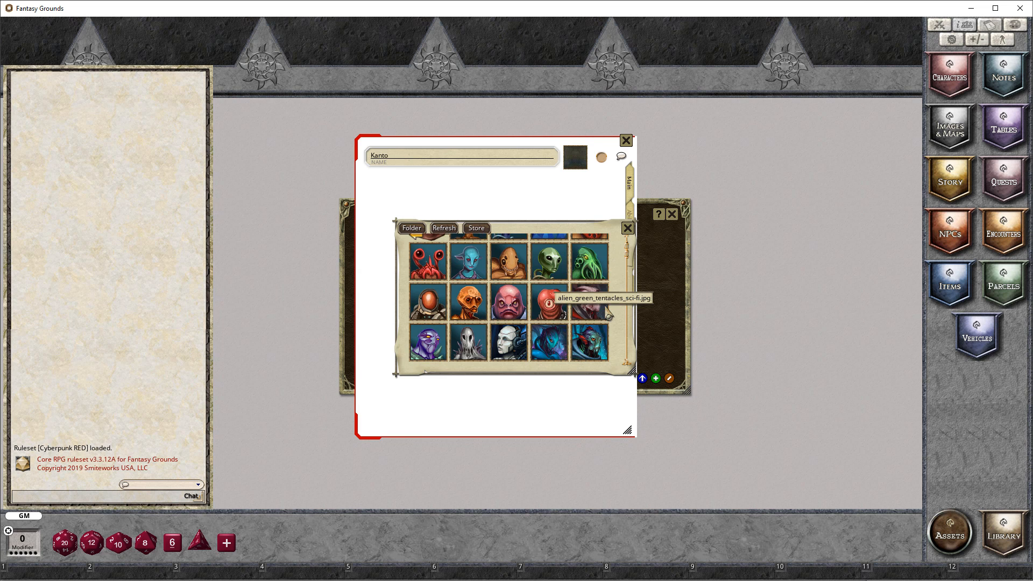
{"action": "scroll", "coordinate": [608, 316], "scroll_direction": "down", "scroll_amount": 6}
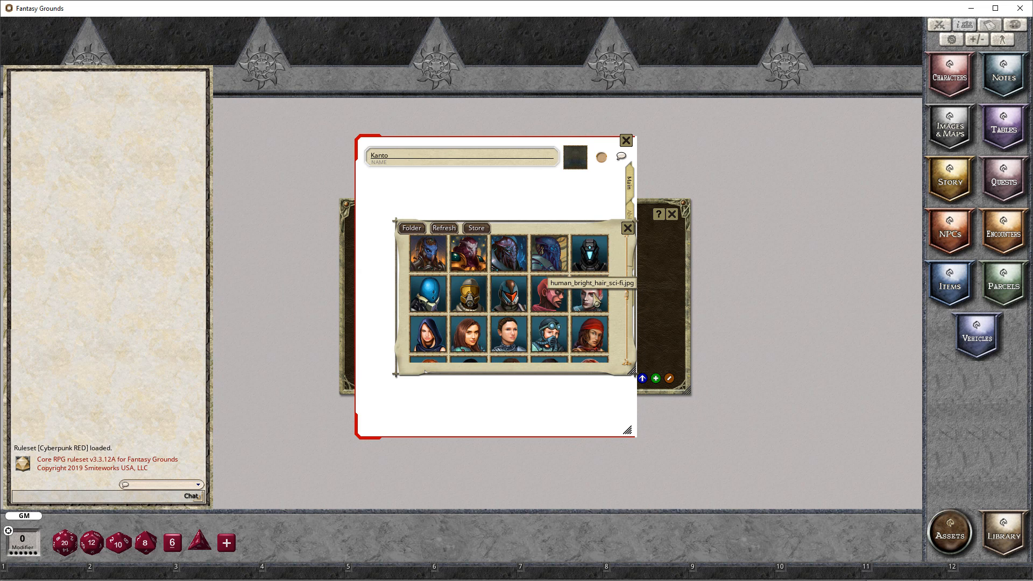
{"action": "left_click", "coordinate": [594, 293]}
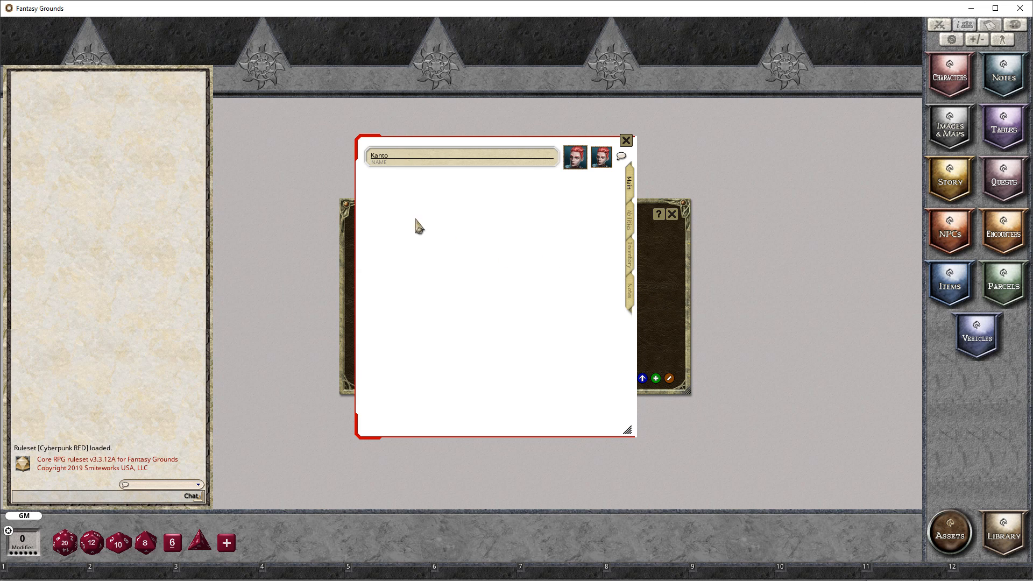
Close the character sheet and put a shortcut to the character in a middle slot of the hotkey bar
{"action": "left_click", "coordinate": [626, 141]}
{"action": "left_click_drag", "start_coordinate": [383, 248], "coordinate": [475, 573]}
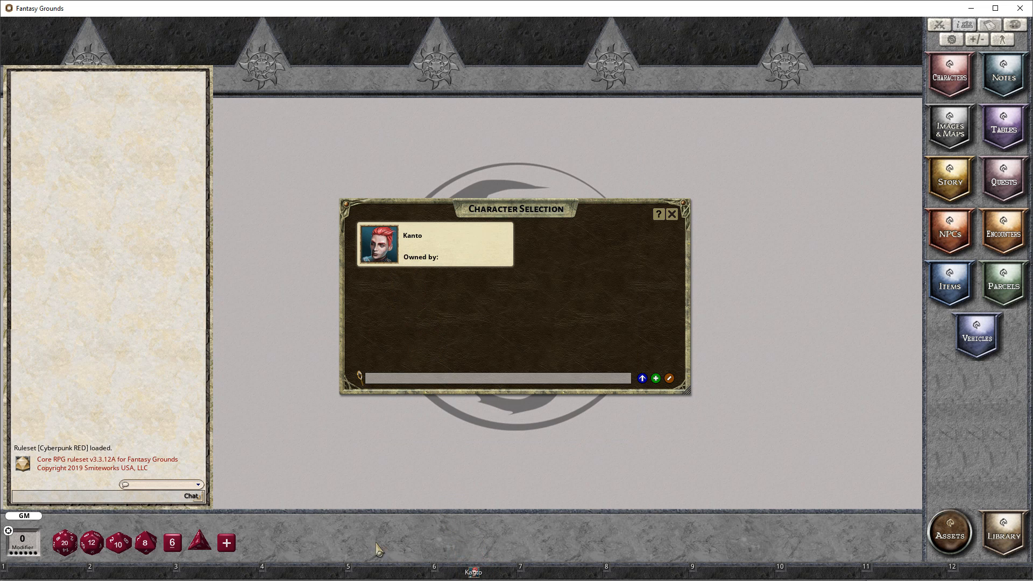
Store the /reload chat command in the first hotkey slot, reload the ruleset with it and dismiss the Campaign Setup window
{"action": "left_click", "coordinate": [149, 500]}
{"action": "type", "text": "/reload"}
{"action": "left_click_drag", "start_coordinate": [15, 498], "coordinate": [47, 571]}
{"action": "left_click", "coordinate": [46, 571]}
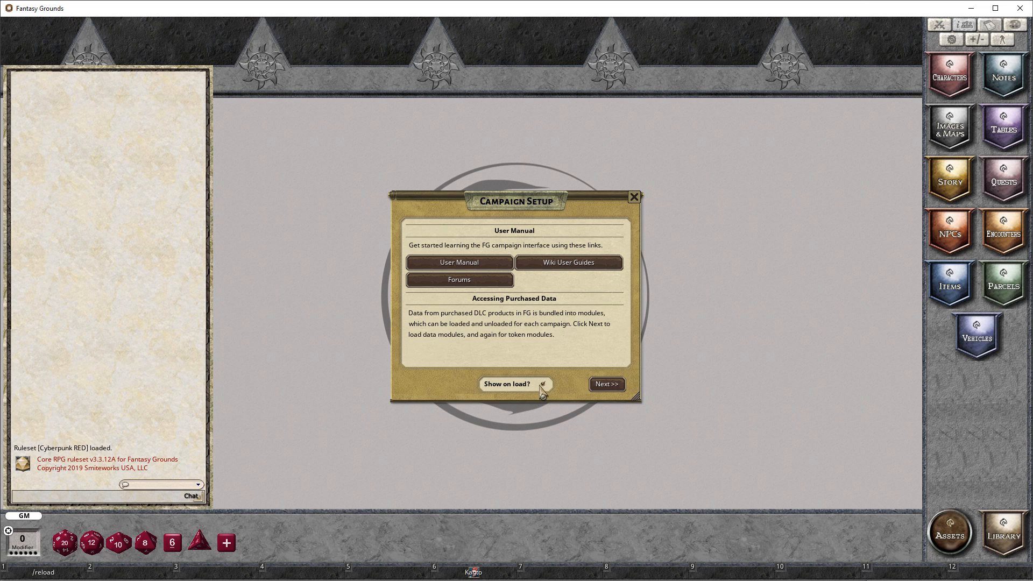
{"action": "left_click", "coordinate": [634, 197]}
{"action": "key", "text": "F1"}
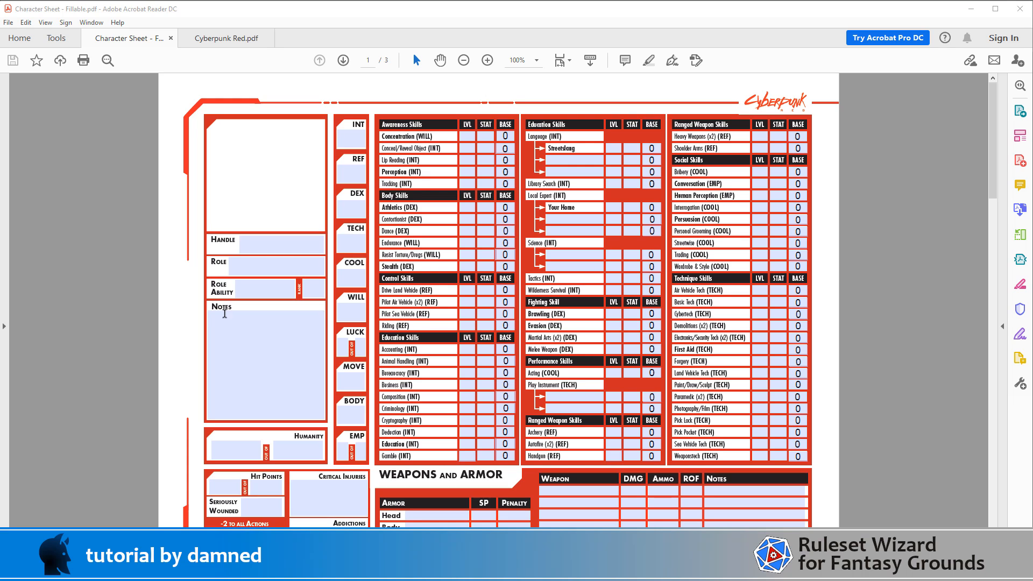
Compare the layout of the fillable Cyberpunk character sheet PDF in Adobe Reader with the character's sheet in Fantasy Grounds
{"action": "left_click", "coordinate": [226, 312]}
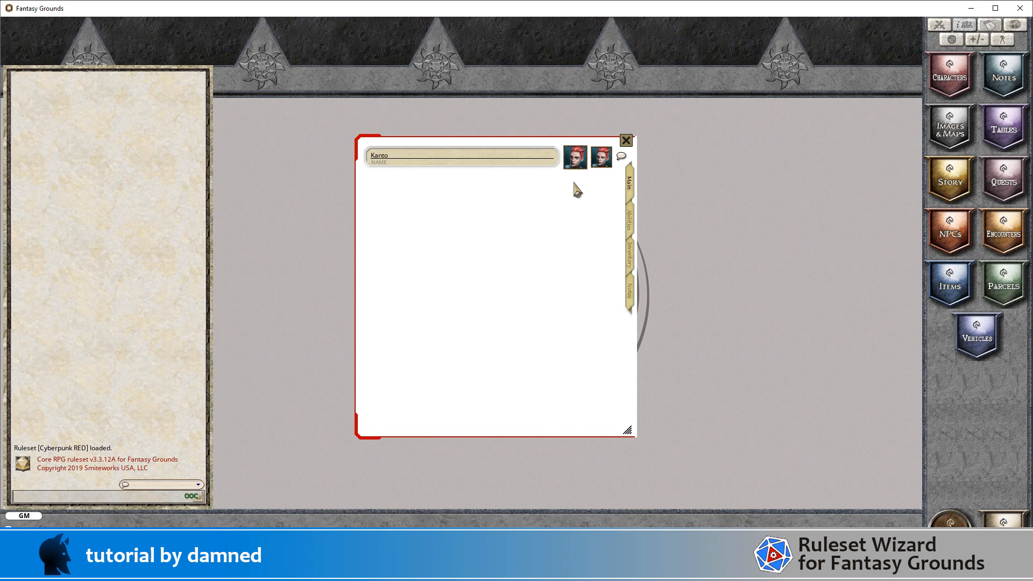
{"action": "key", "text": "alt+Tab"}
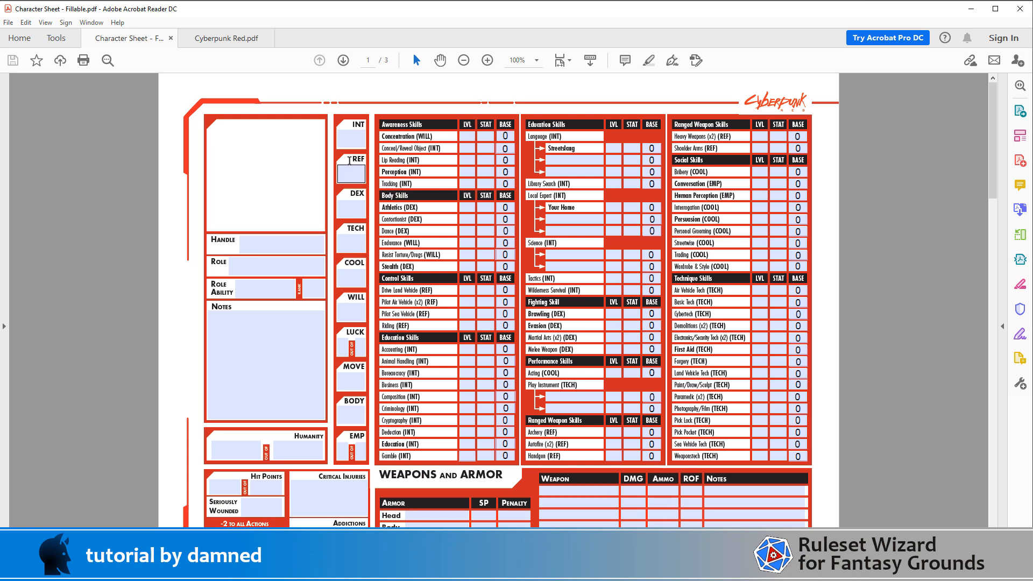
{"action": "key", "text": "alt+Tab"}
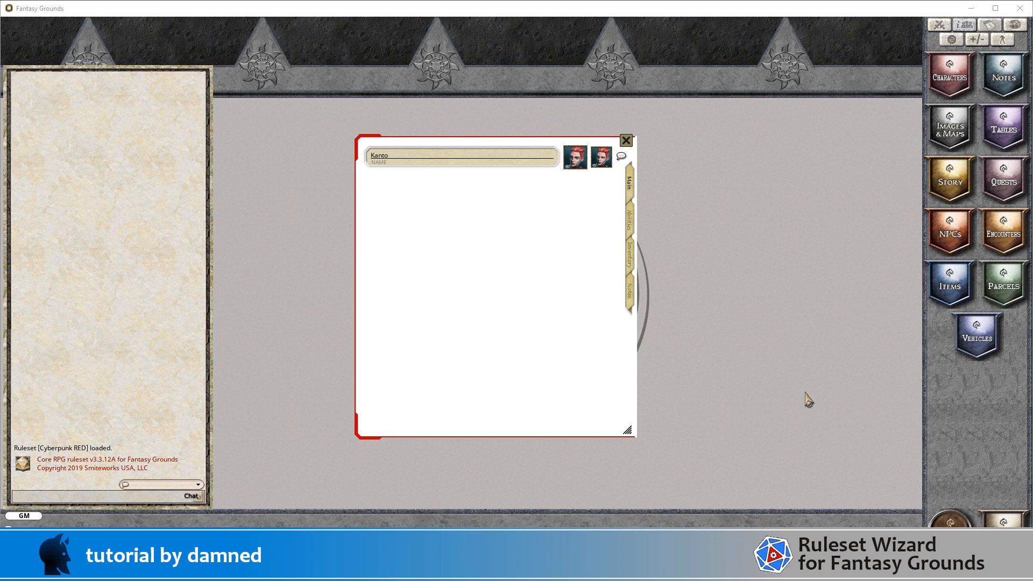
Switch to Ruleset Wizard and add a new frame named fielddark in the graphics frames folder
{"action": "key", "text": "alt+Tab"}
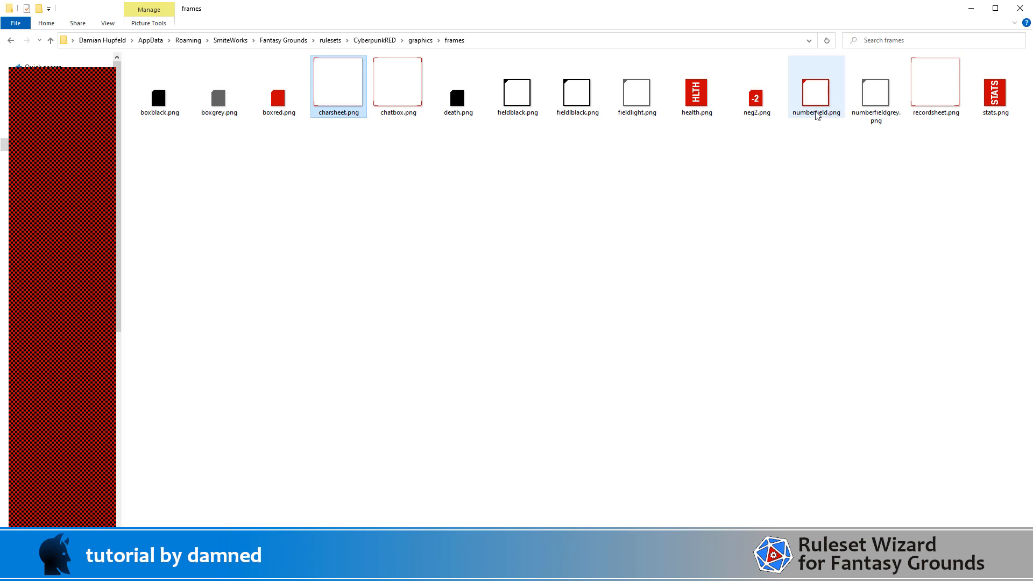
{"action": "mouse_move", "coordinate": [807, 97]}
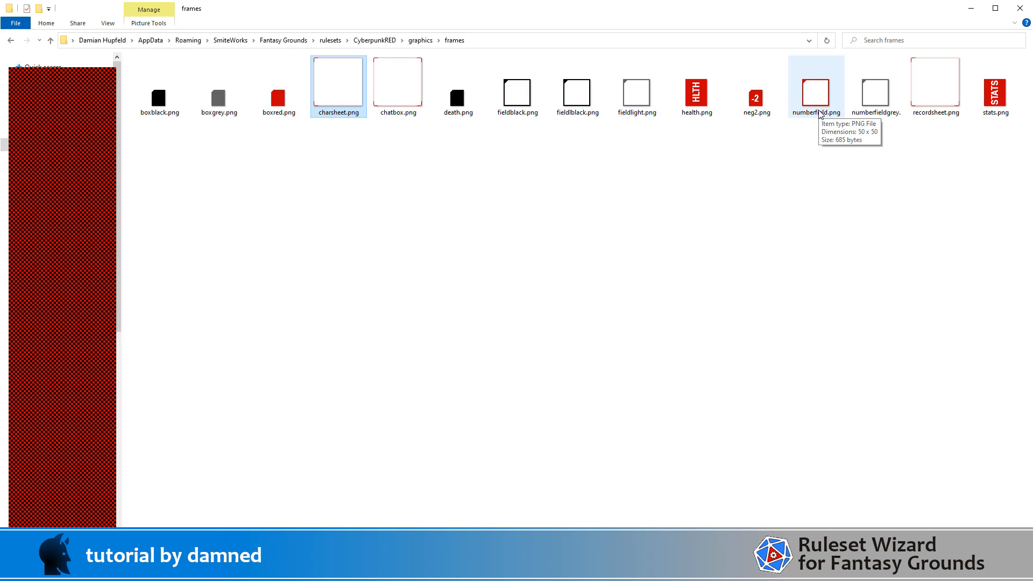
{"action": "key", "text": "alt+Tab"}
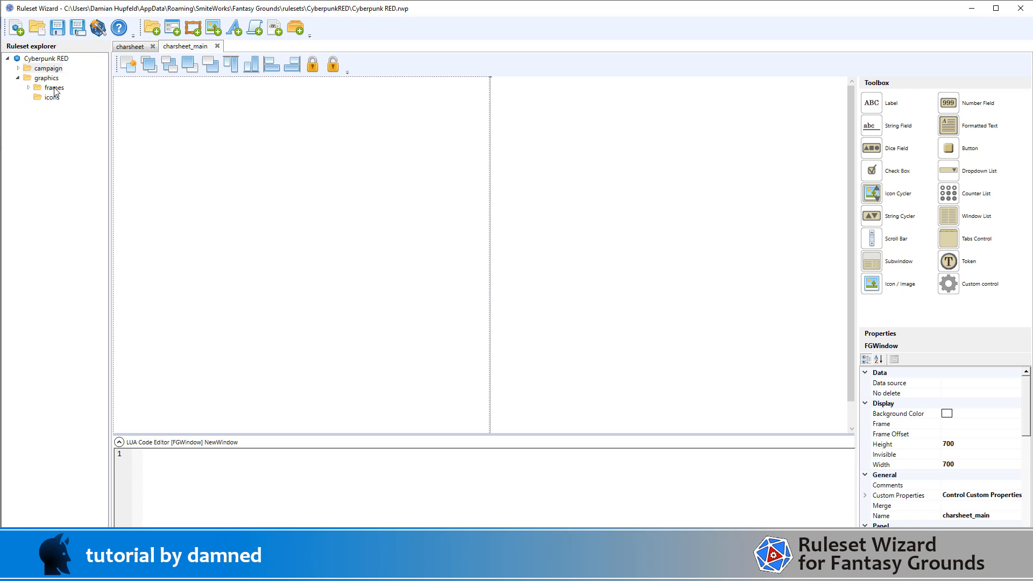
{"action": "left_click", "coordinate": [55, 88]}
{"action": "left_click", "coordinate": [29, 88]}
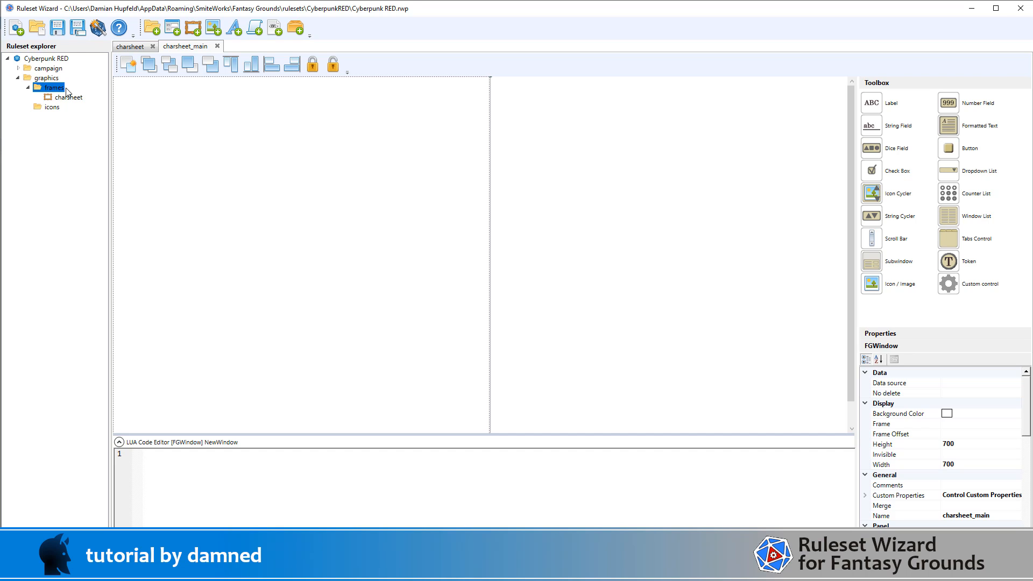
{"action": "left_click", "coordinate": [194, 29]}
{"action": "left_click", "coordinate": [842, 149]}
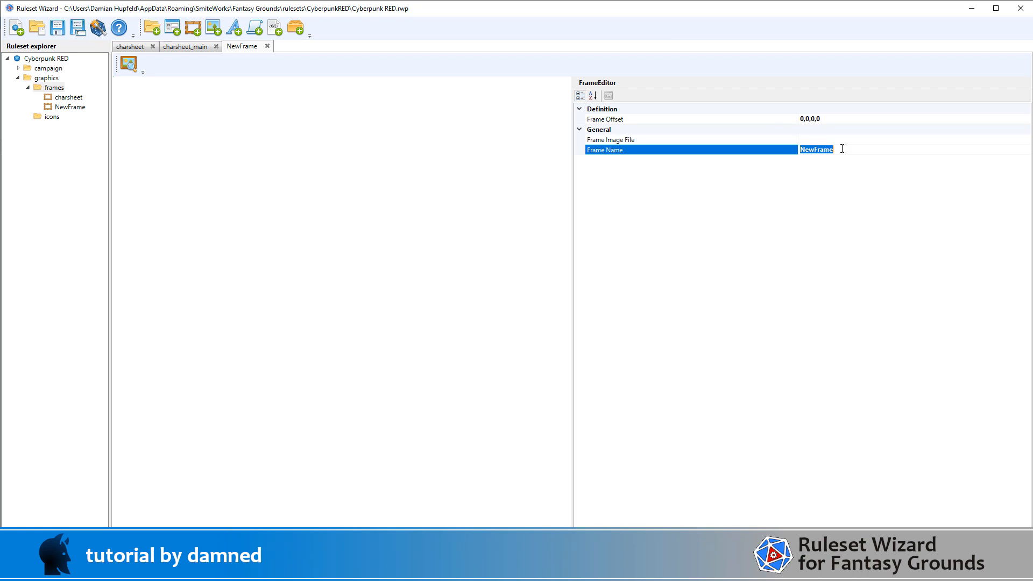
{"action": "type", "text": "fielddark"}
Assign numberfield.png from CyberpunkRED\graphics\frames as the fielddark frame's image and set its frame offset to 8,8,4,4
{"action": "left_click", "coordinate": [844, 138]}
{"action": "left_click", "coordinate": [1026, 140]}
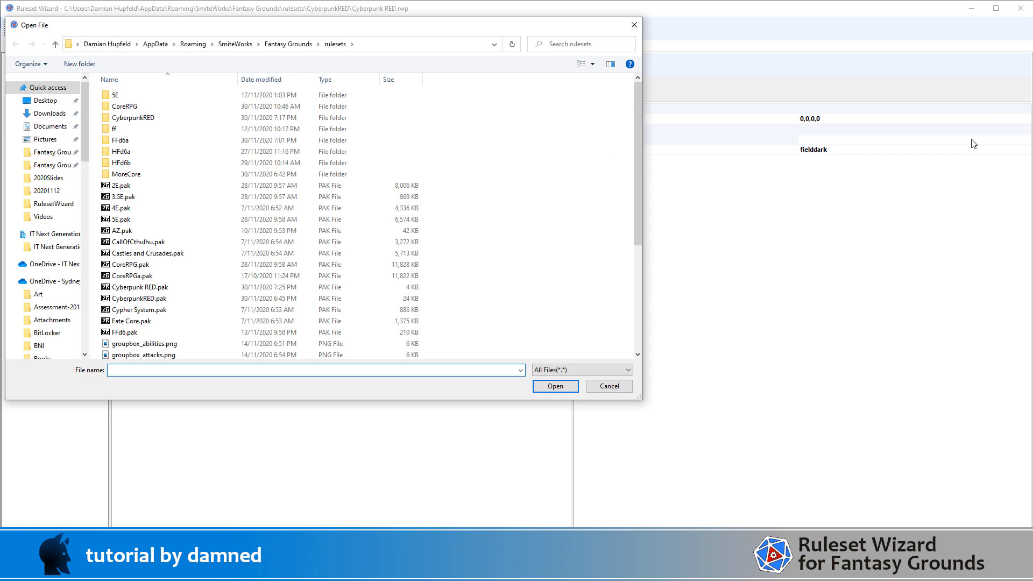
{"action": "double_click", "coordinate": [135, 119]}
{"action": "double_click", "coordinate": [134, 96]}
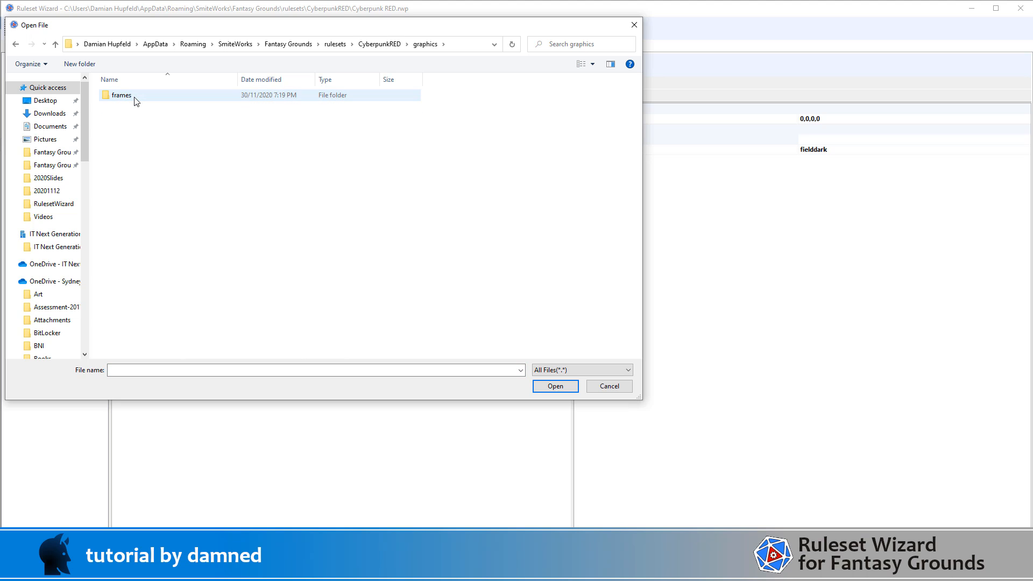
{"action": "double_click", "coordinate": [135, 97]}
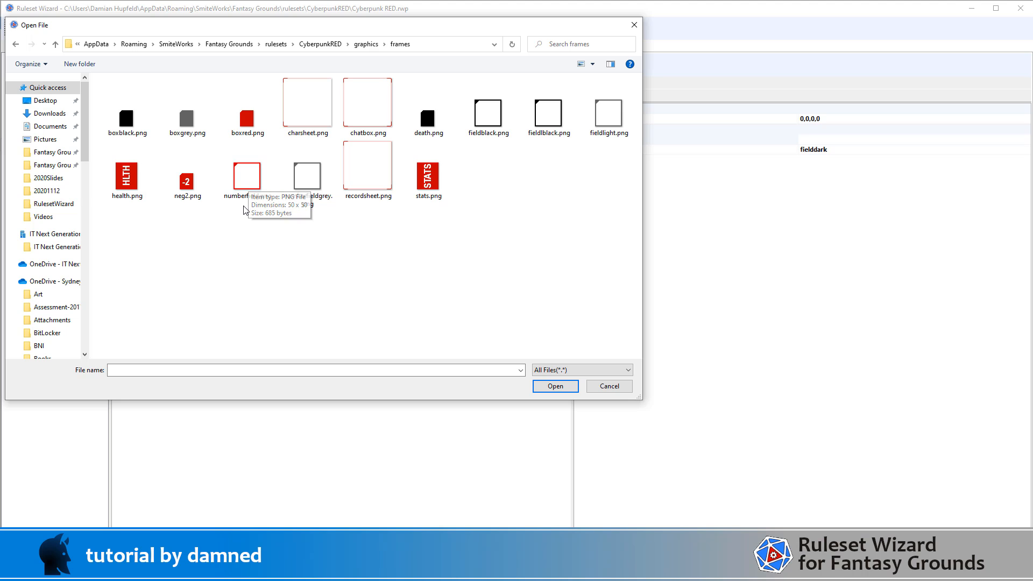
{"action": "double_click", "coordinate": [245, 185]}
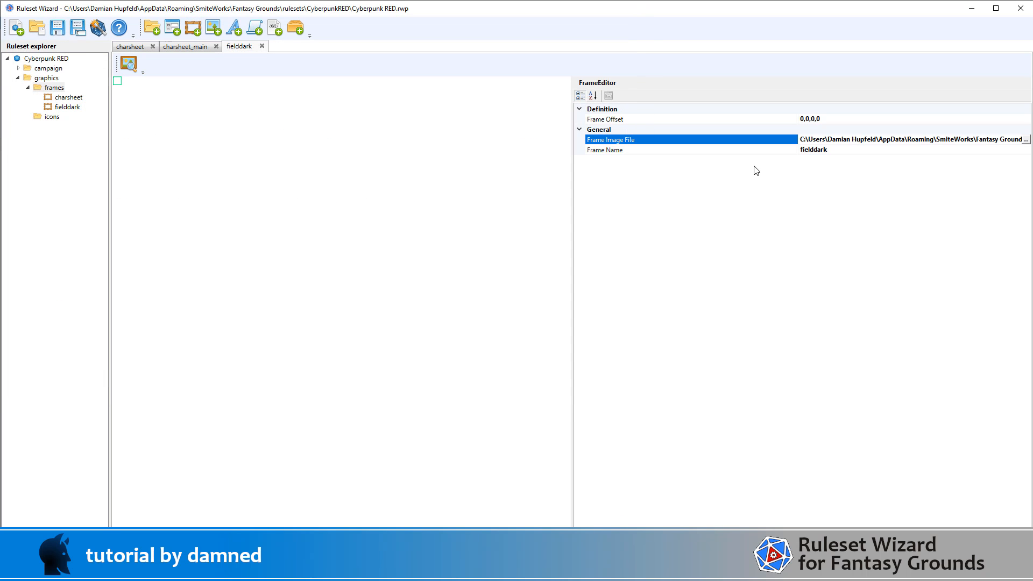
{"action": "left_click", "coordinate": [842, 118]}
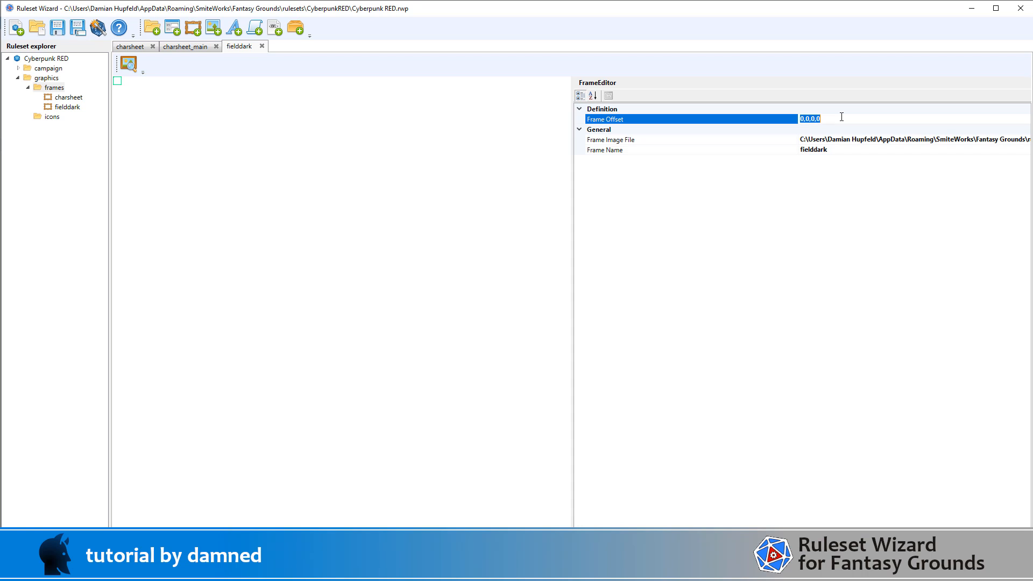
{"action": "type", "text": "8,8,4,4"}
Add another frame named fieldlight in the frames folder and use numberfieldgrey.png as its image
{"action": "left_click", "coordinate": [54, 89]}
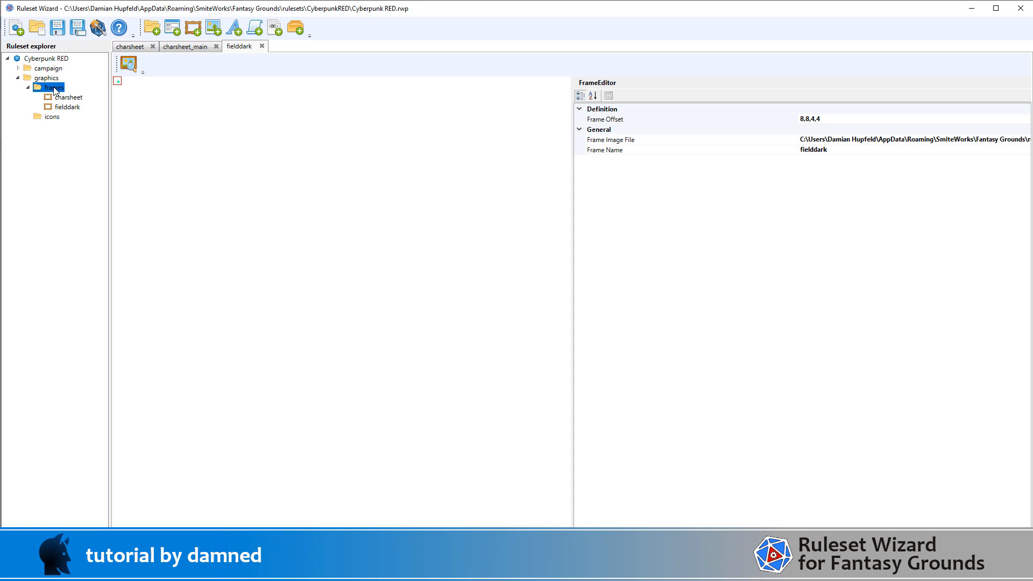
{"action": "left_click", "coordinate": [191, 32]}
{"action": "left_click", "coordinate": [818, 149]}
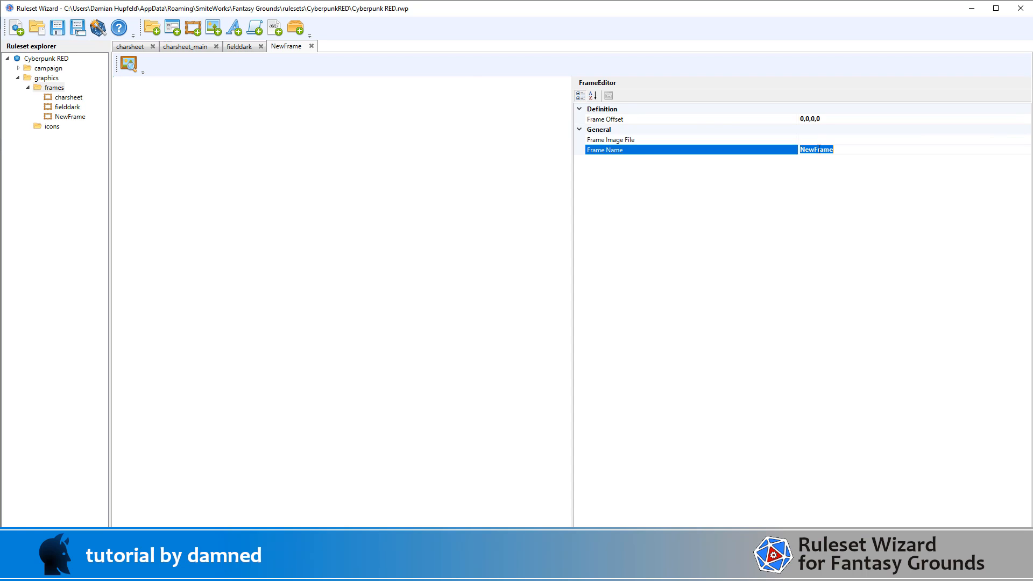
{"action": "type", "text": "fieldlight"}
{"action": "left_click", "coordinate": [824, 140]}
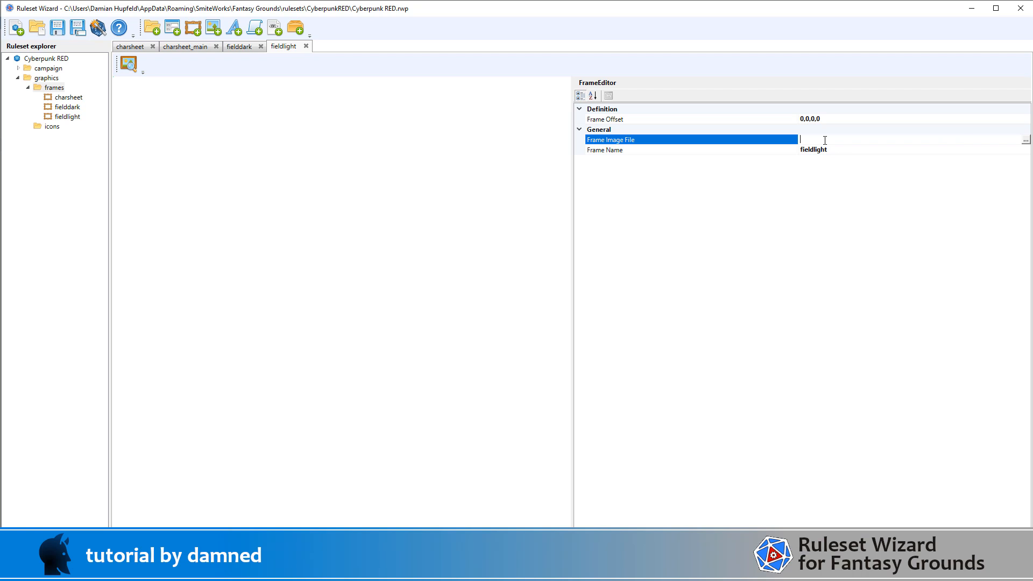
{"action": "left_click", "coordinate": [1025, 140]}
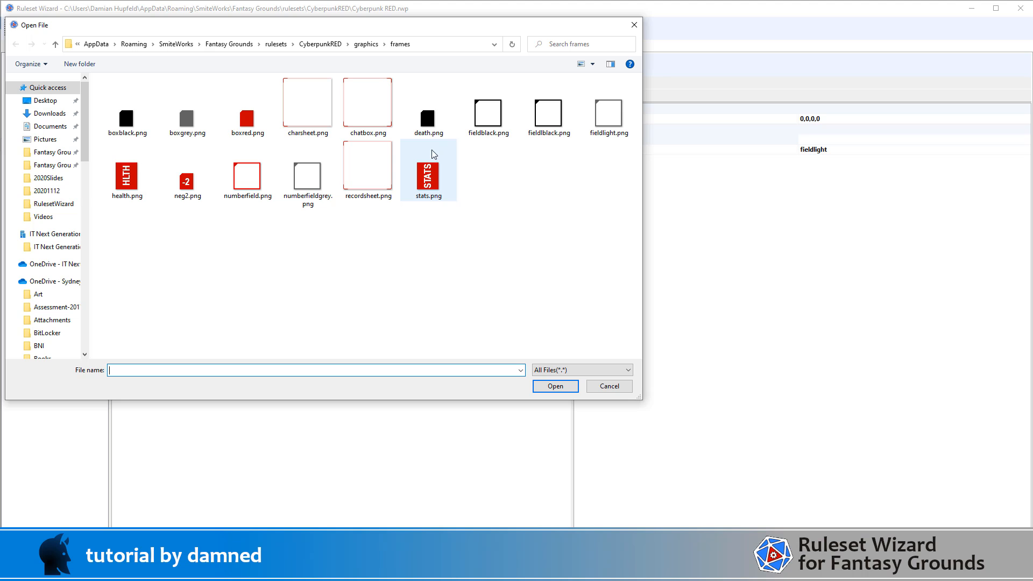
{"action": "double_click", "coordinate": [307, 176]}
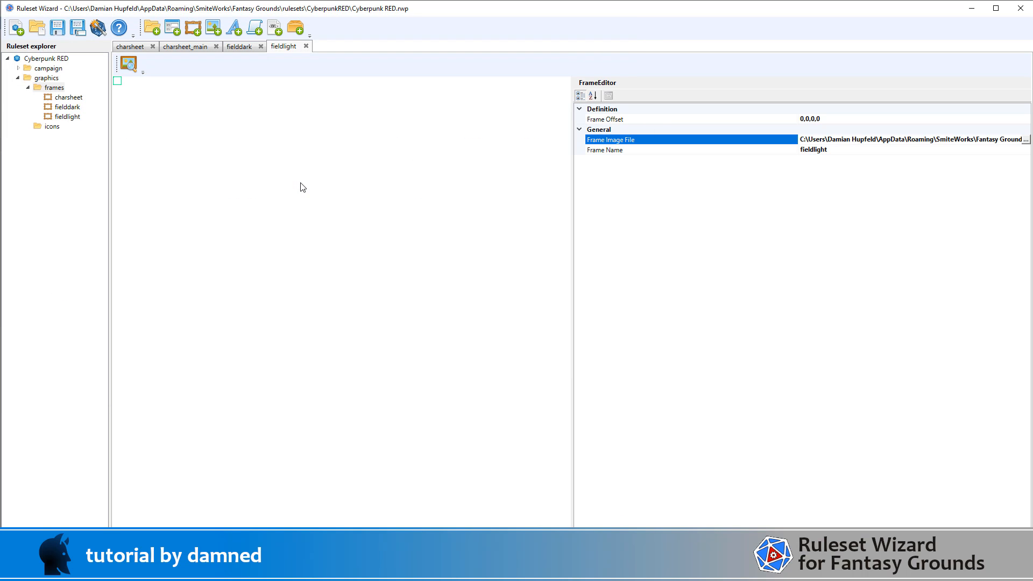
Add a frame named fieldblack with fieldblack.png as its image and a frame offset of 8,8,4,4
{"action": "left_click", "coordinate": [192, 34]}
{"action": "left_click", "coordinate": [839, 147]}
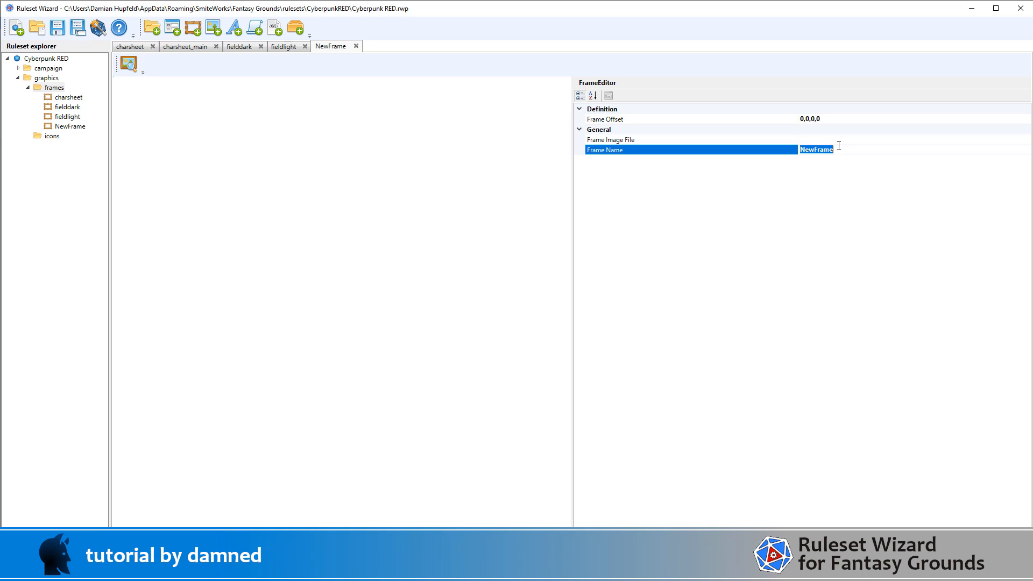
{"action": "type", "text": "fieldblack"}
{"action": "left_click", "coordinate": [881, 140]}
{"action": "left_click", "coordinate": [1025, 143]}
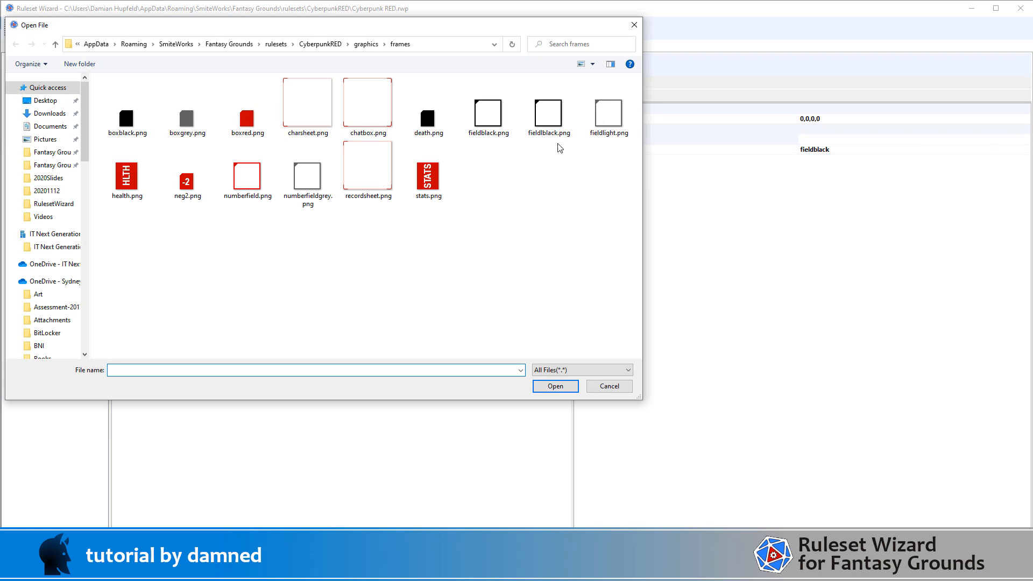
{"action": "double_click", "coordinate": [489, 114]}
{"action": "left_click", "coordinate": [848, 117]}
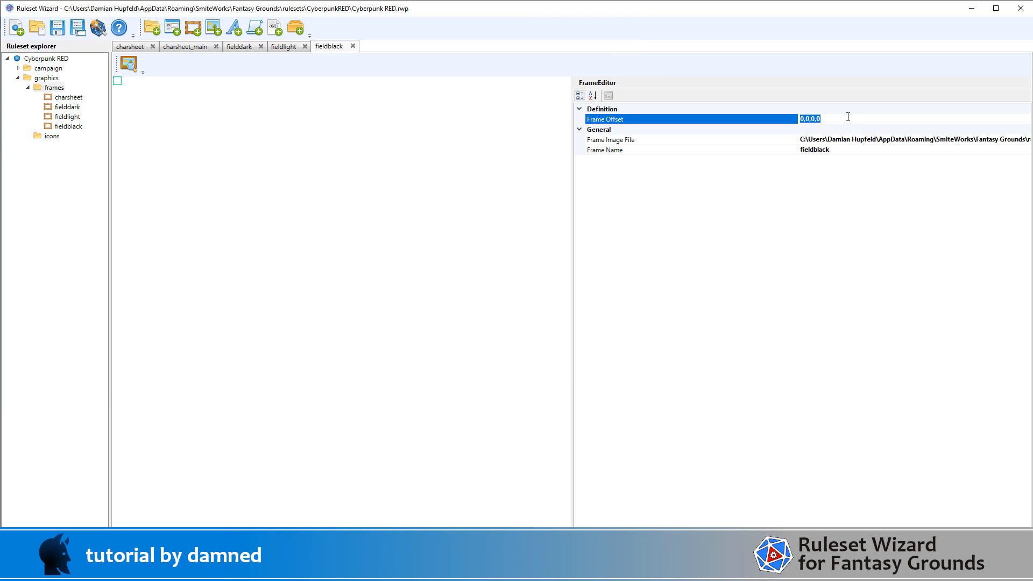
{"action": "type", "text": "8,8,4,4"}
Return to the fieldlight frame and enter its frame offset, starting with 8
{"action": "left_click", "coordinate": [283, 47]}
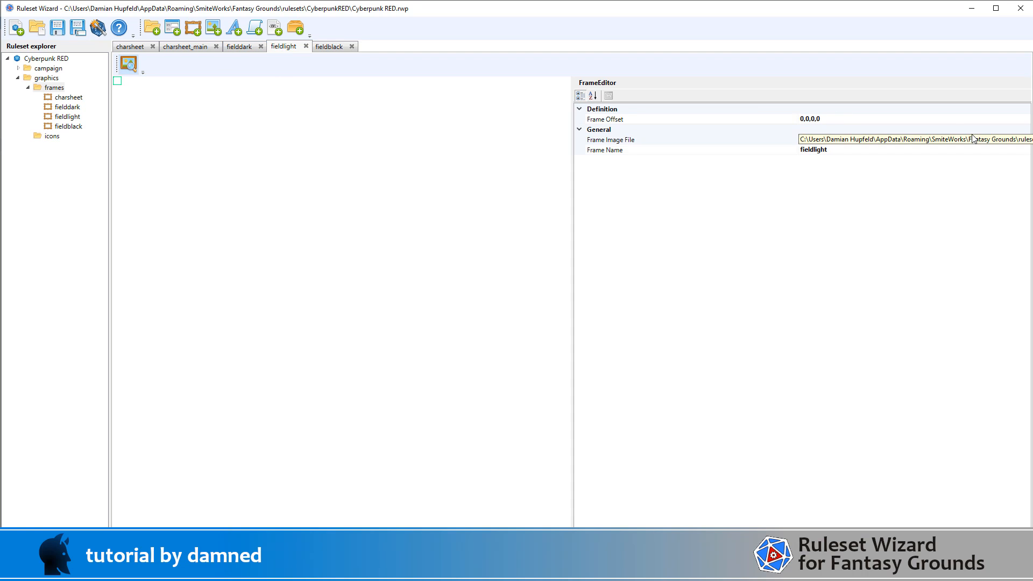
{"action": "left_click", "coordinate": [900, 122]}
{"action": "type", "text": "8"}
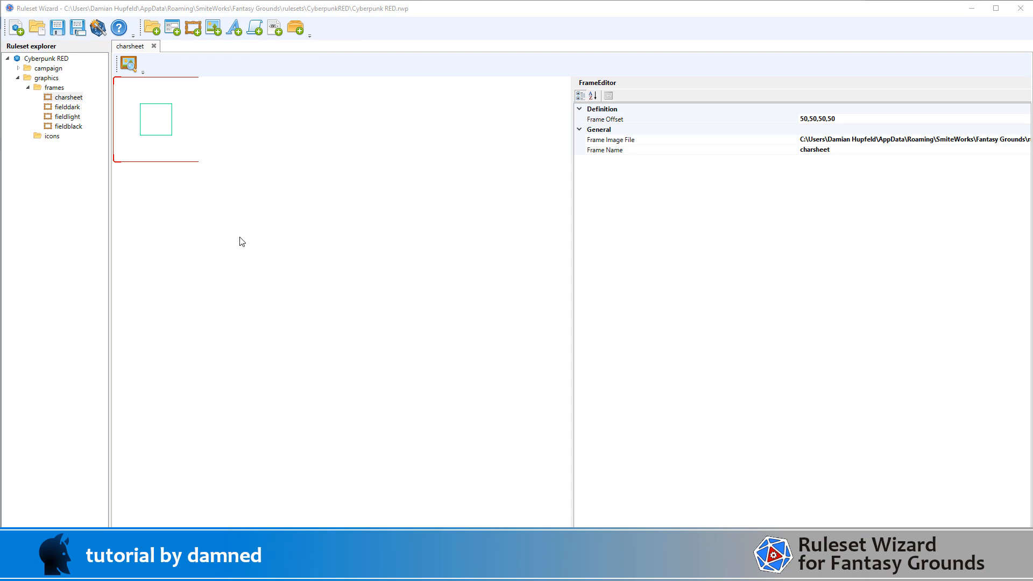
Open the charsheet_main window from the campaign folder and place a label at about X 56, Y 90
{"action": "left_click", "coordinate": [18, 68]}
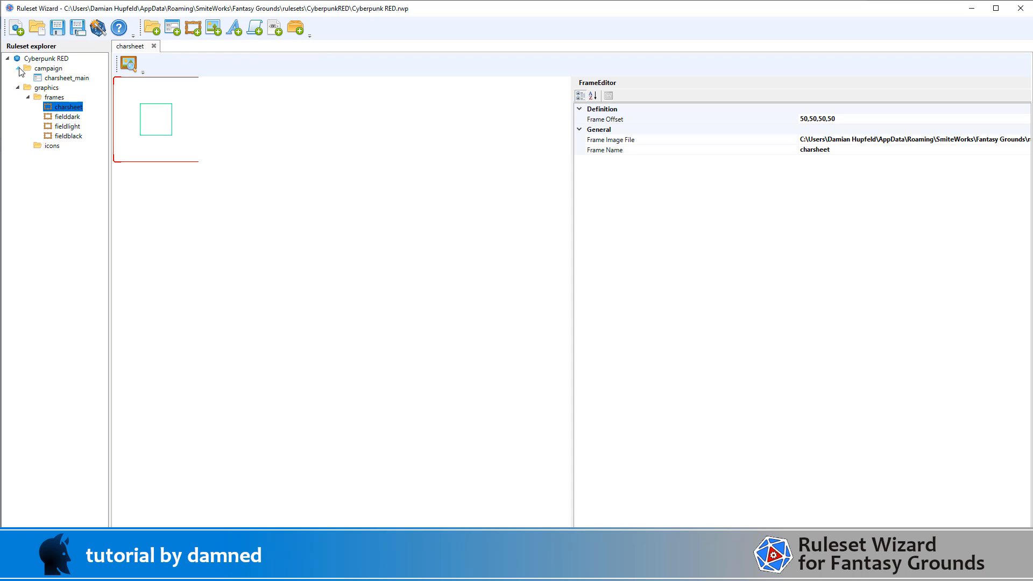
{"action": "left_click", "coordinate": [54, 79]}
{"action": "double_click", "coordinate": [54, 79]}
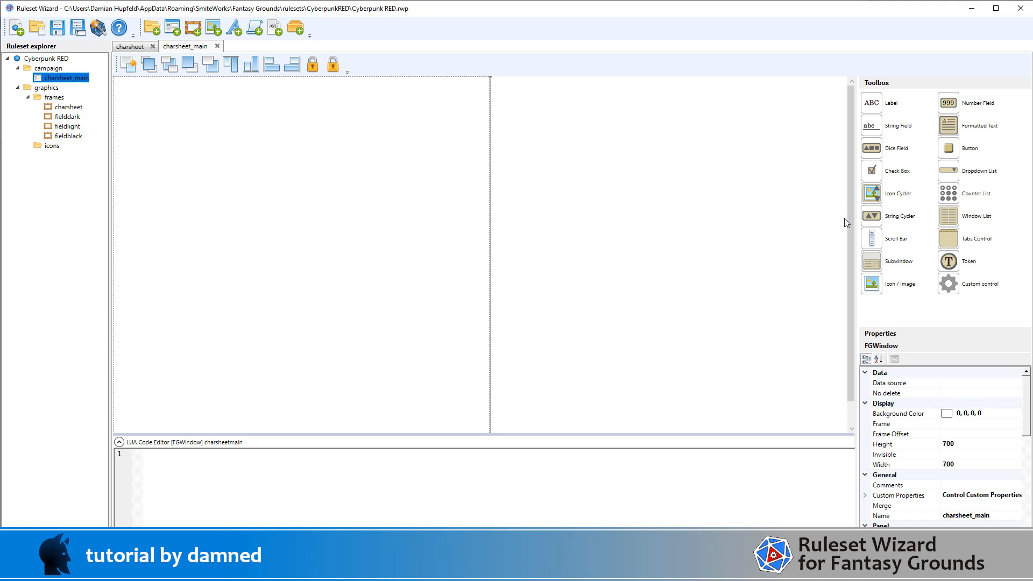
{"action": "left_click_drag", "start_coordinate": [875, 109], "coordinate": [164, 131]}
Set the new label's X position to 55, Y position to 75 and width to 35
{"action": "scroll", "coordinate": [970, 442], "scroll_direction": "down", "scroll_amount": 4}
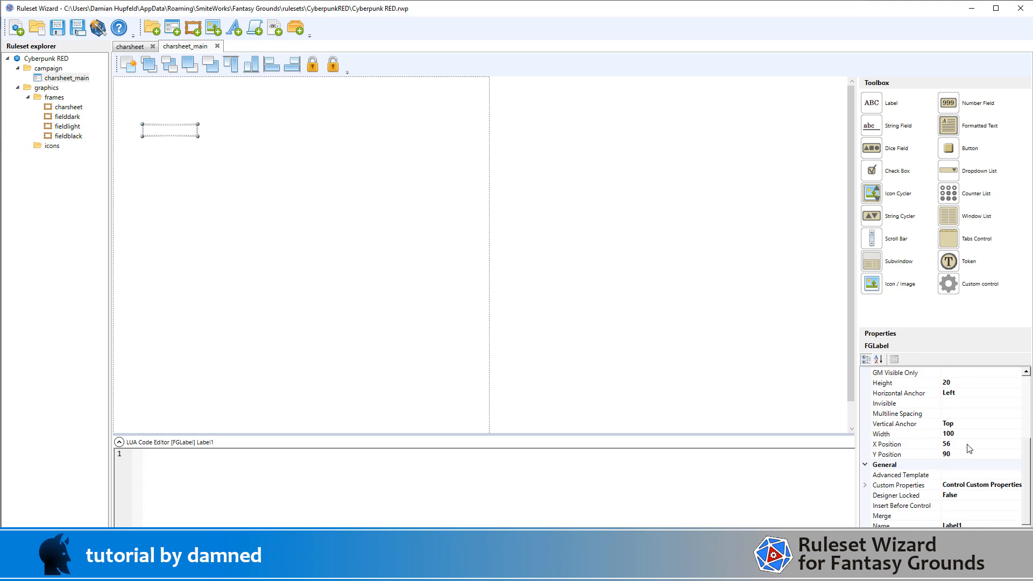
{"action": "left_click", "coordinate": [967, 444]}
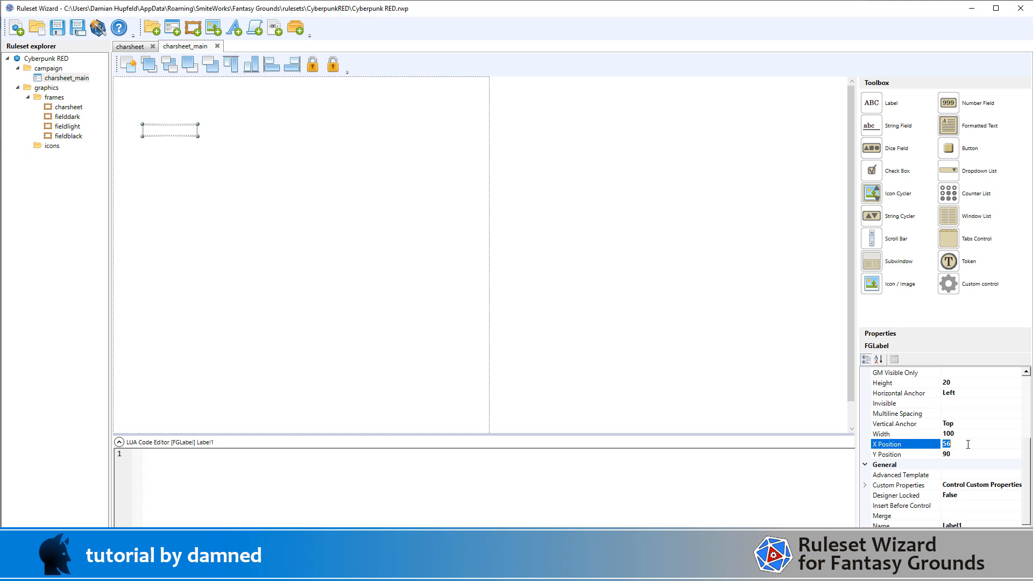
{"action": "type", "text": "55"}
{"action": "left_click", "coordinate": [968, 454]}
{"action": "type", "text": "75"}
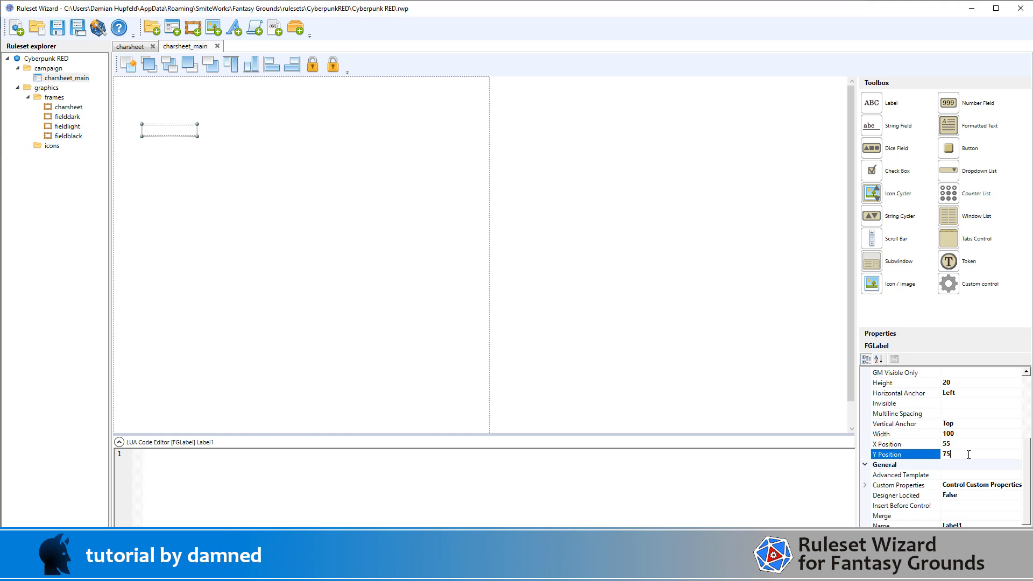
{"action": "left_click", "coordinate": [946, 433]}
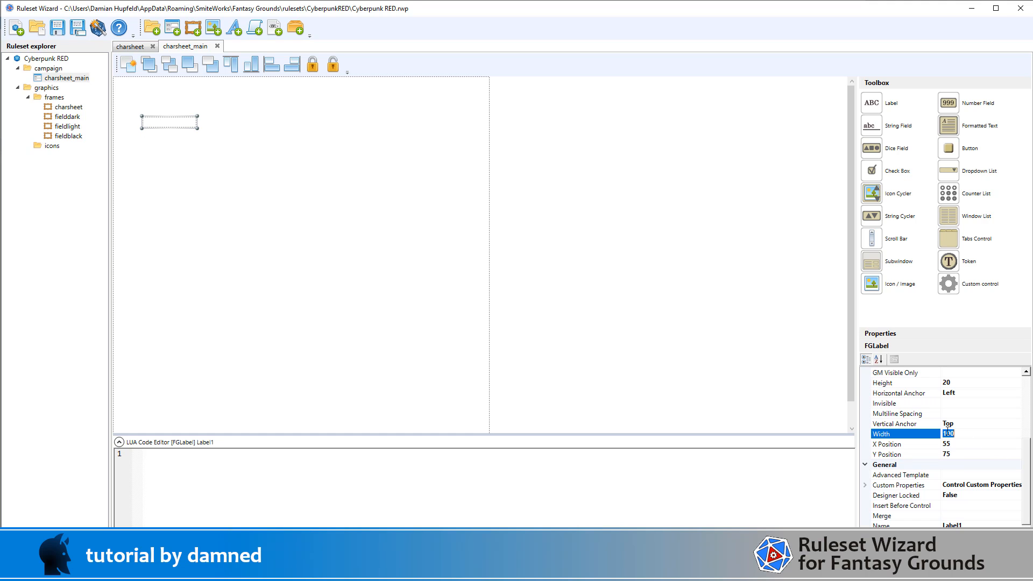
{"action": "type", "text": "35"}
{"action": "left_click", "coordinate": [277, 155]}
Set the label's text to INT and turn on text centering
{"action": "left_click", "coordinate": [151, 122]}
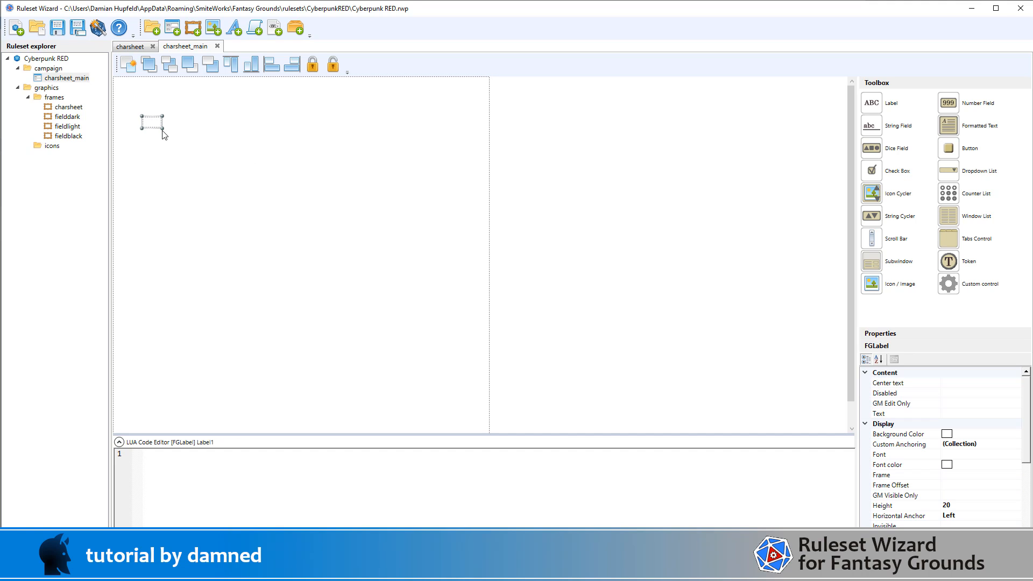
{"action": "left_click", "coordinate": [967, 414]}
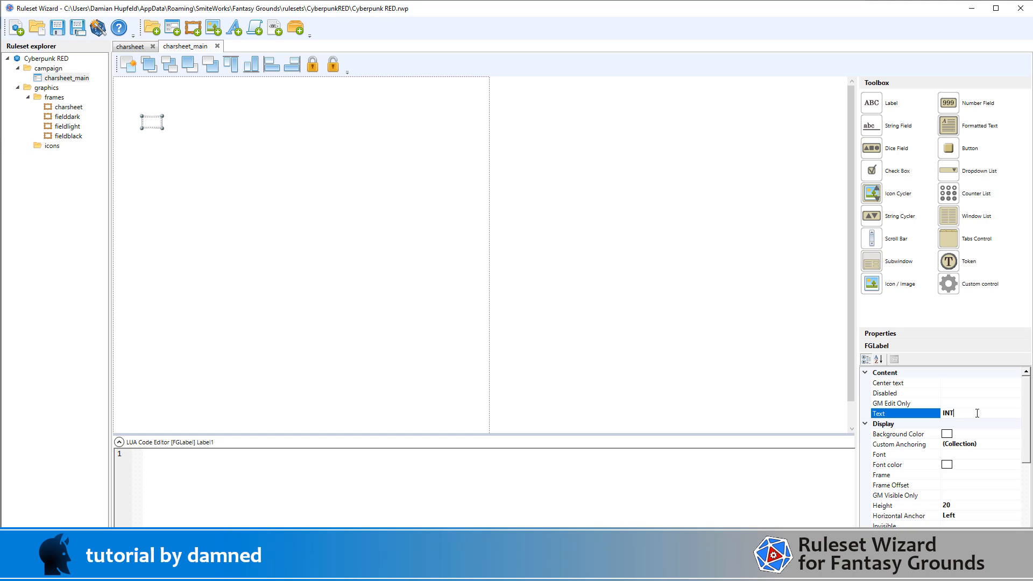
{"action": "left_click", "coordinate": [964, 385]}
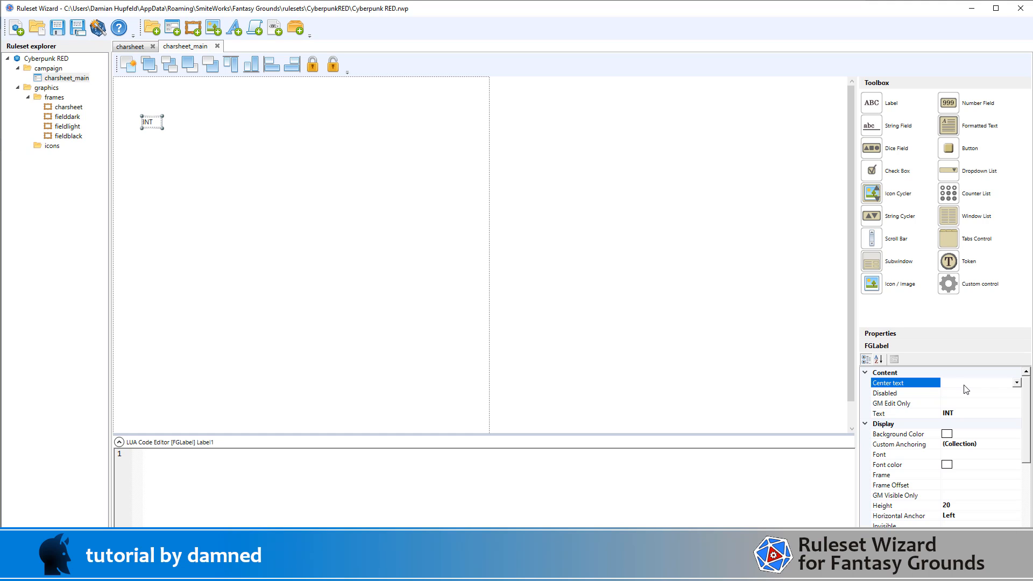
{"action": "double_click", "coordinate": [965, 385]}
Set the font of the INT label to reference-b
{"action": "left_click", "coordinate": [963, 455]}
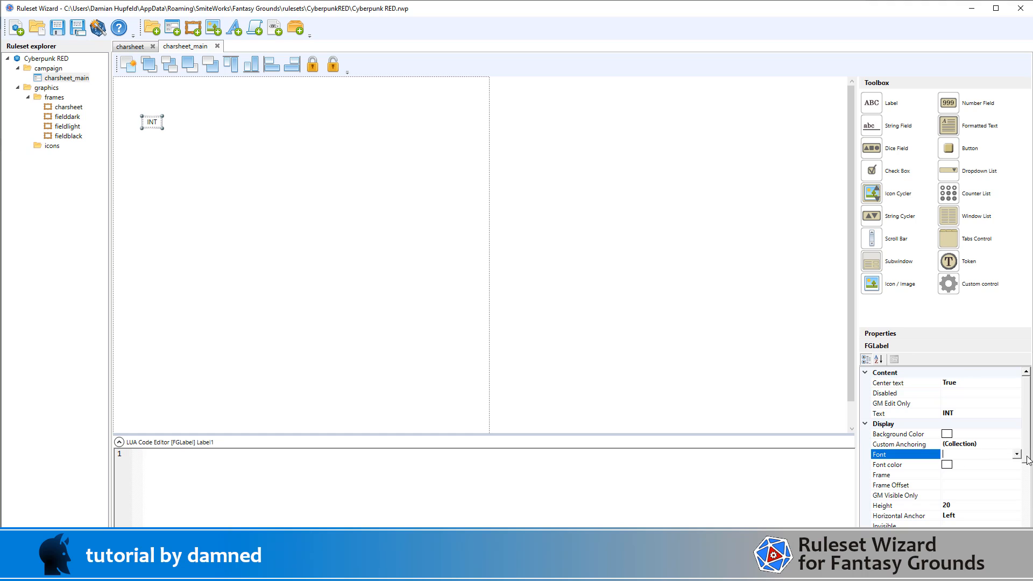
{"action": "left_click", "coordinate": [1016, 455]}
{"action": "scroll", "coordinate": [998, 507], "scroll_direction": "down", "scroll_amount": 3}
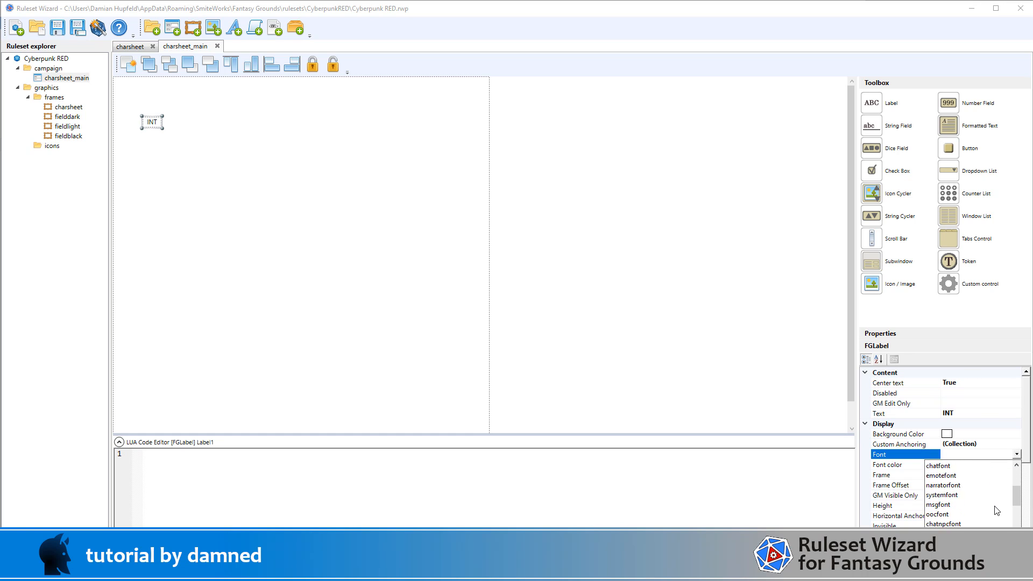
{"action": "scroll", "coordinate": [994, 517], "scroll_direction": "down", "scroll_amount": 6}
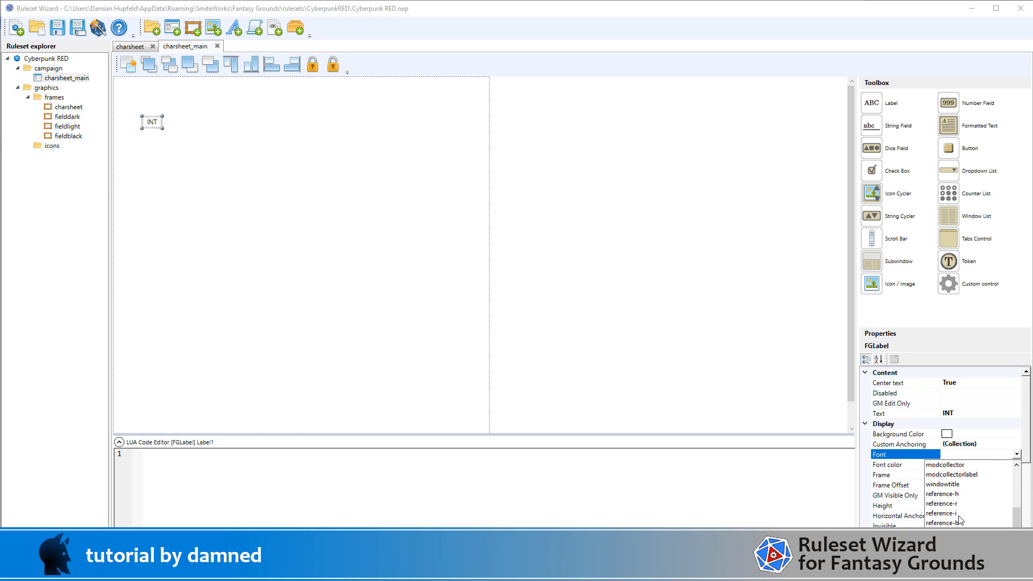
{"action": "left_click", "coordinate": [950, 523]}
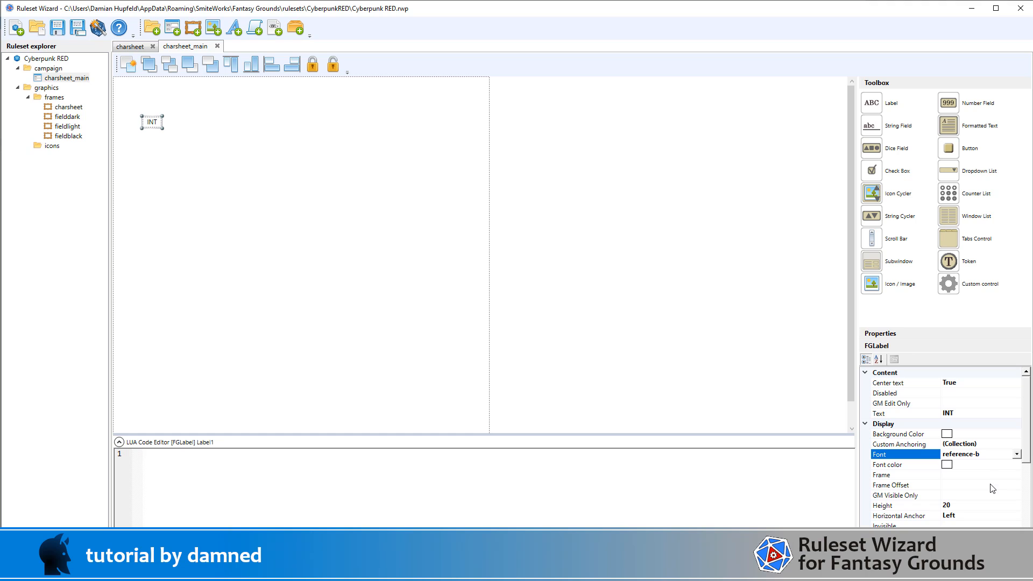
Rename the INT label control as int_label
{"action": "scroll", "coordinate": [992, 491], "scroll_direction": "down", "scroll_amount": 4}
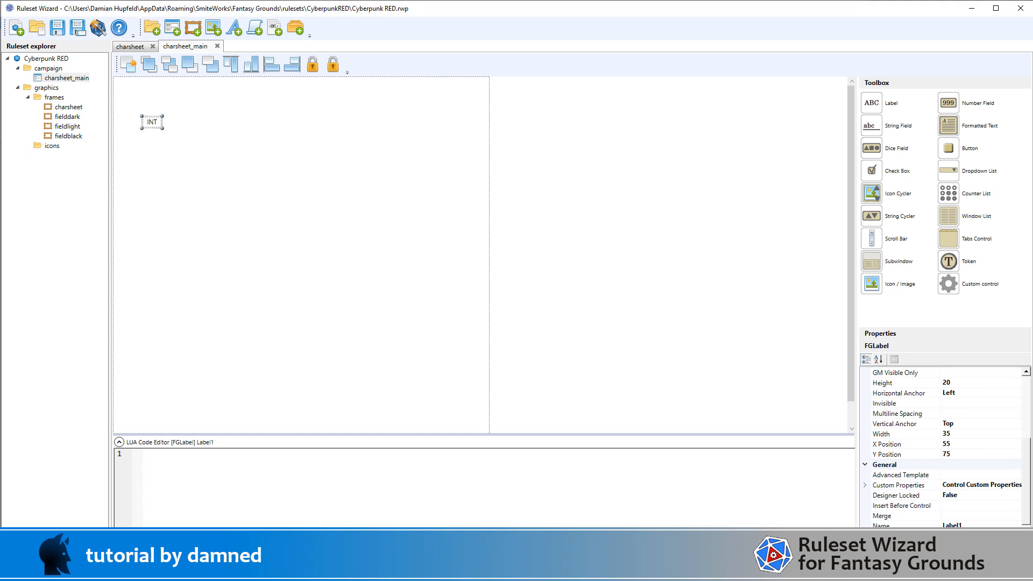
{"action": "left_click", "coordinate": [985, 526]}
{"action": "type", "text": "int_l"}
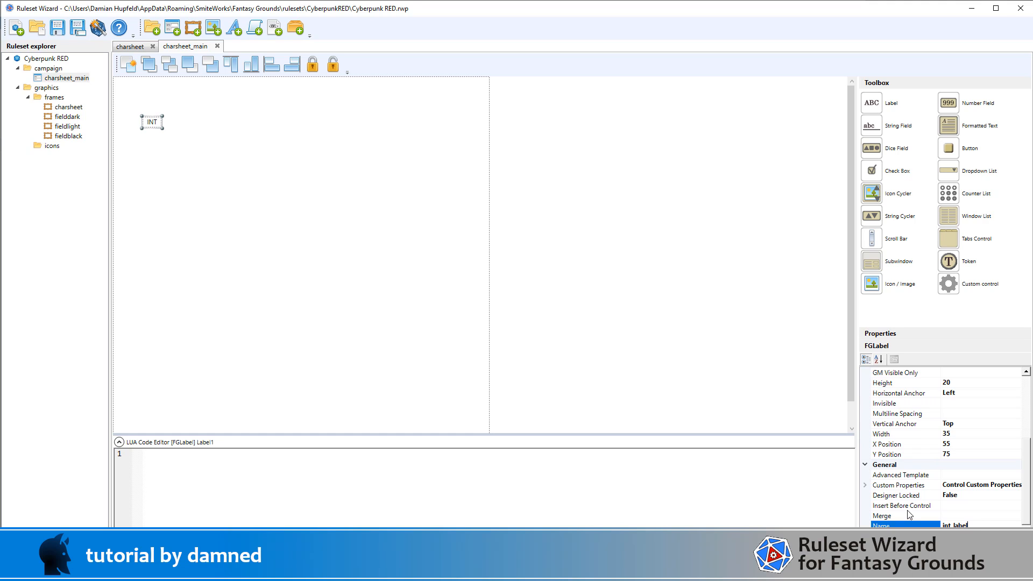
Add a number field under the INT label with width 35, X position 55 and Y position 95
{"action": "left_click", "coordinate": [211, 164]}
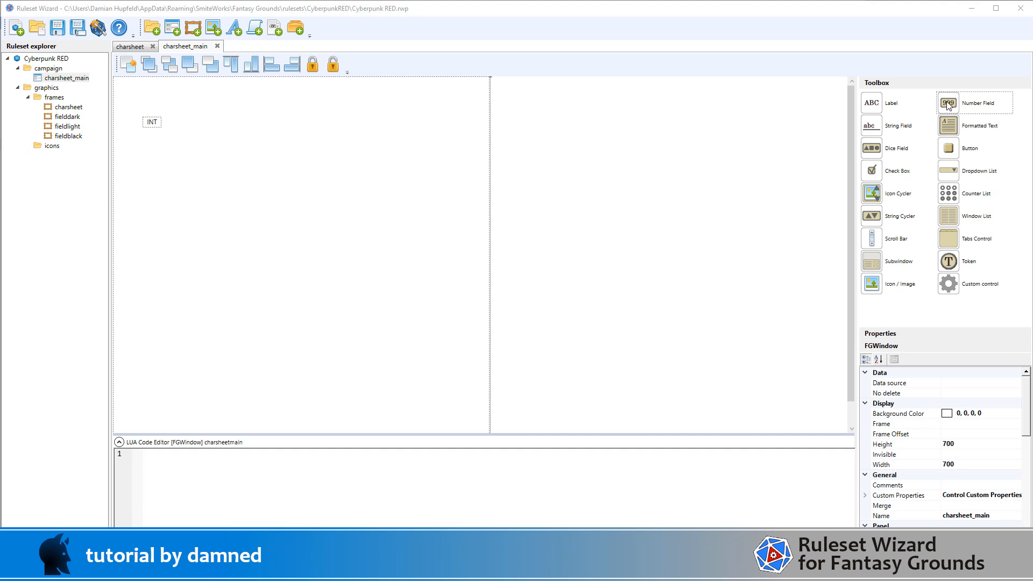
{"action": "left_click_drag", "start_coordinate": [947, 101], "coordinate": [160, 139]}
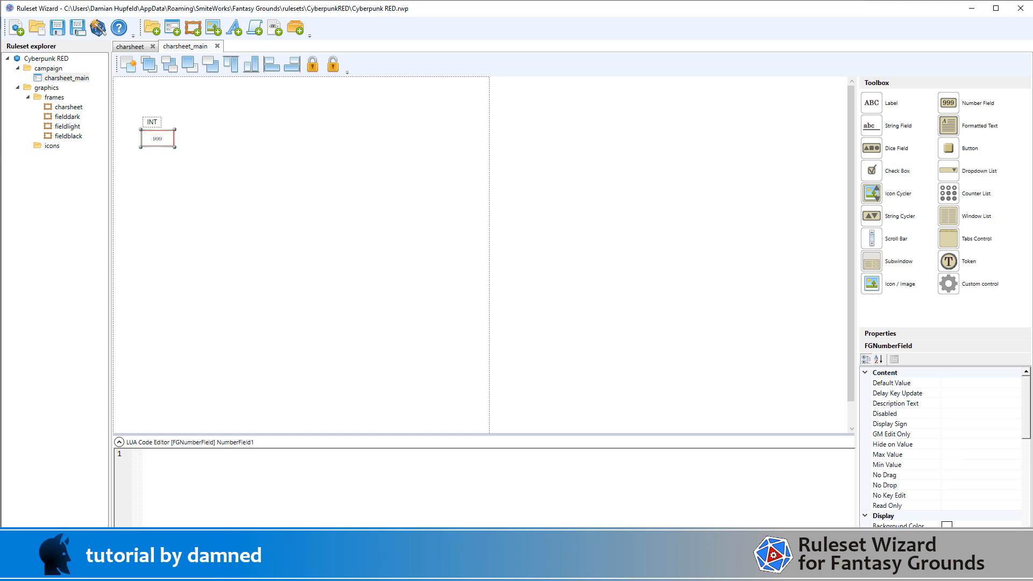
{"action": "scroll", "coordinate": [1008, 439], "scroll_direction": "down", "scroll_amount": 2}
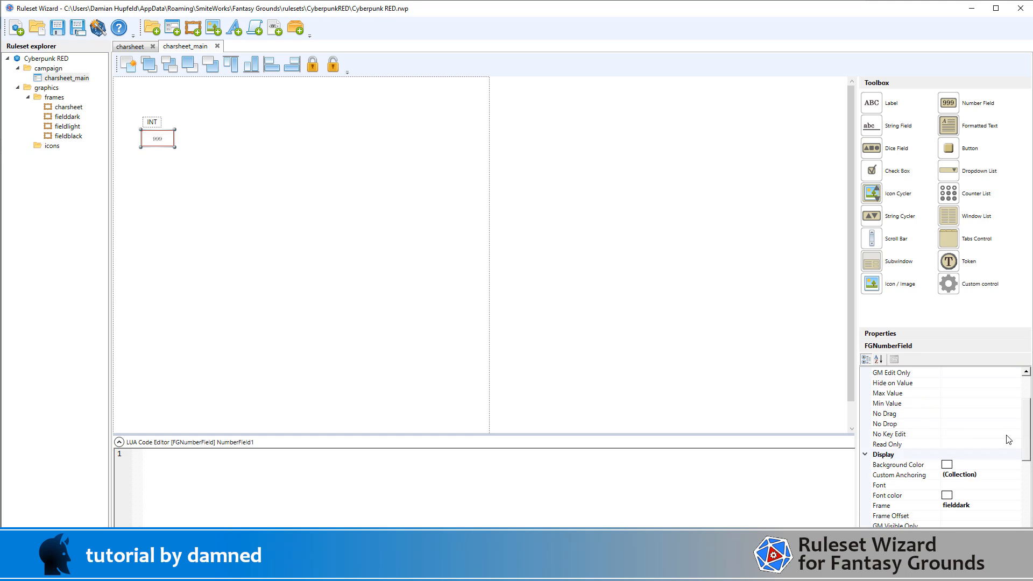
{"action": "scroll", "coordinate": [1008, 439], "scroll_direction": "down", "scroll_amount": 3}
{"action": "left_click", "coordinate": [969, 485]}
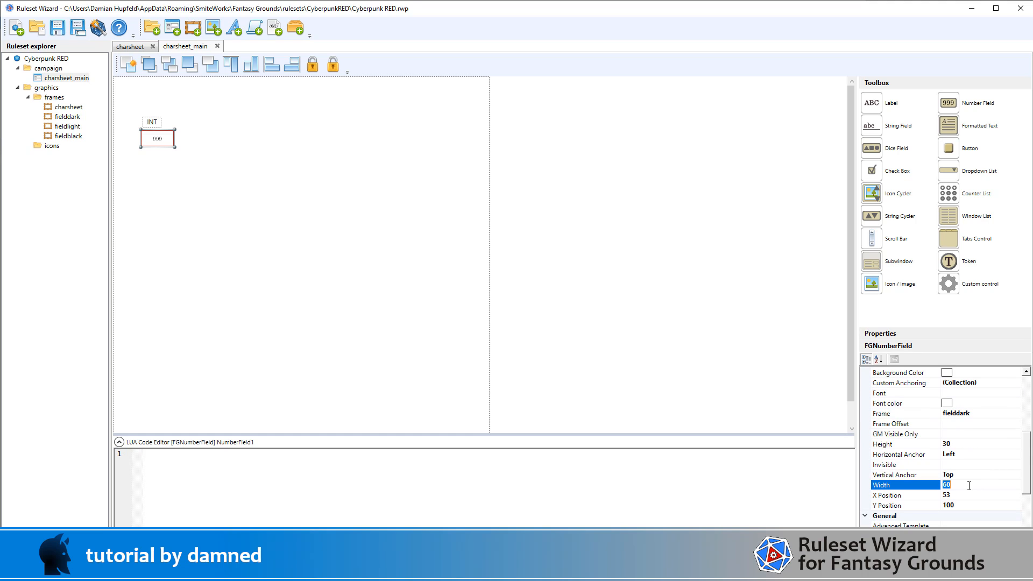
{"action": "type", "text": "35"}
{"action": "left_click", "coordinate": [970, 493]}
{"action": "type", "text": "5"}
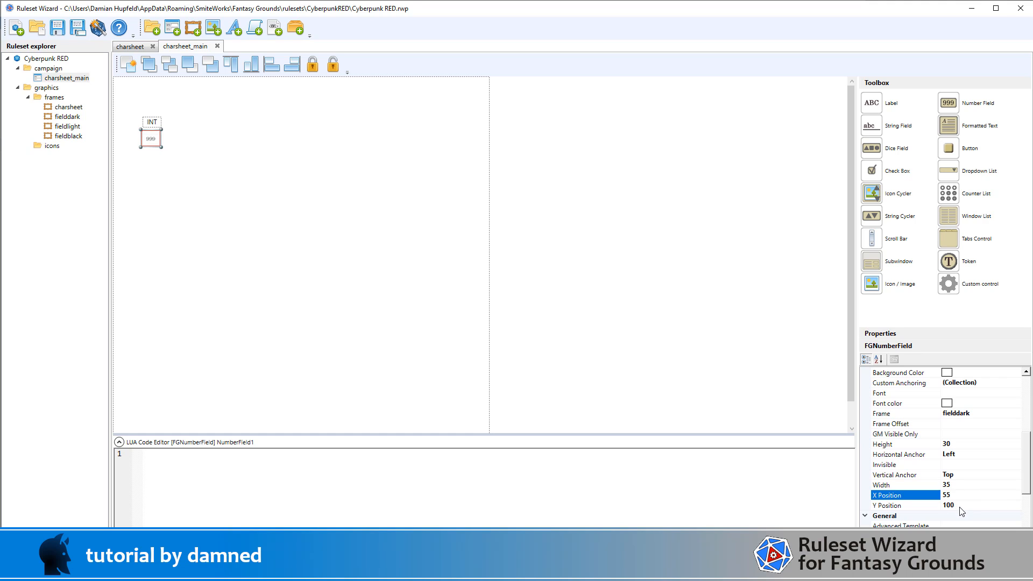
{"action": "left_click", "coordinate": [960, 506]}
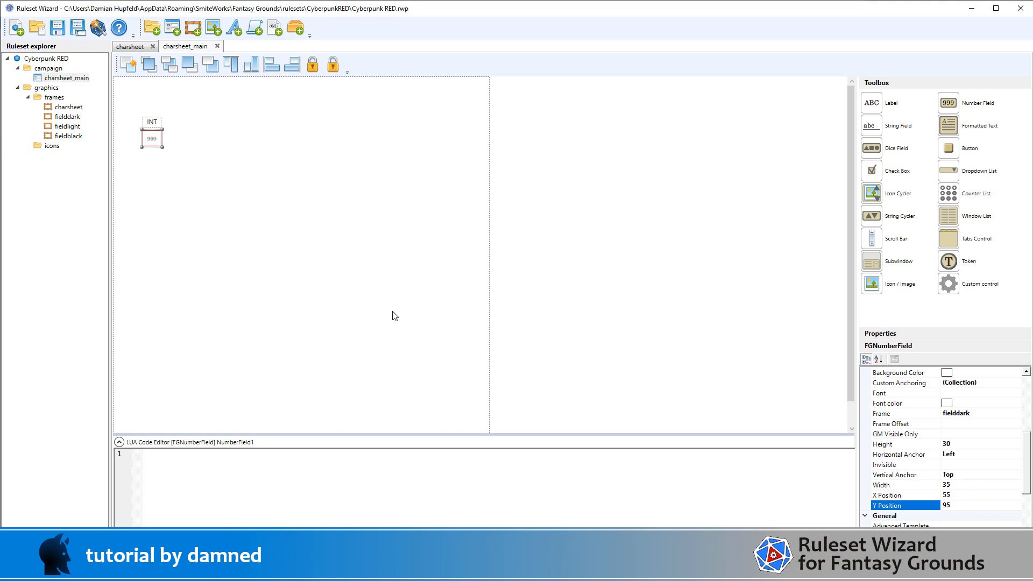
Rename the number field under the INT label as int_current
{"action": "left_click", "coordinate": [251, 243]}
{"action": "left_click", "coordinate": [146, 133]}
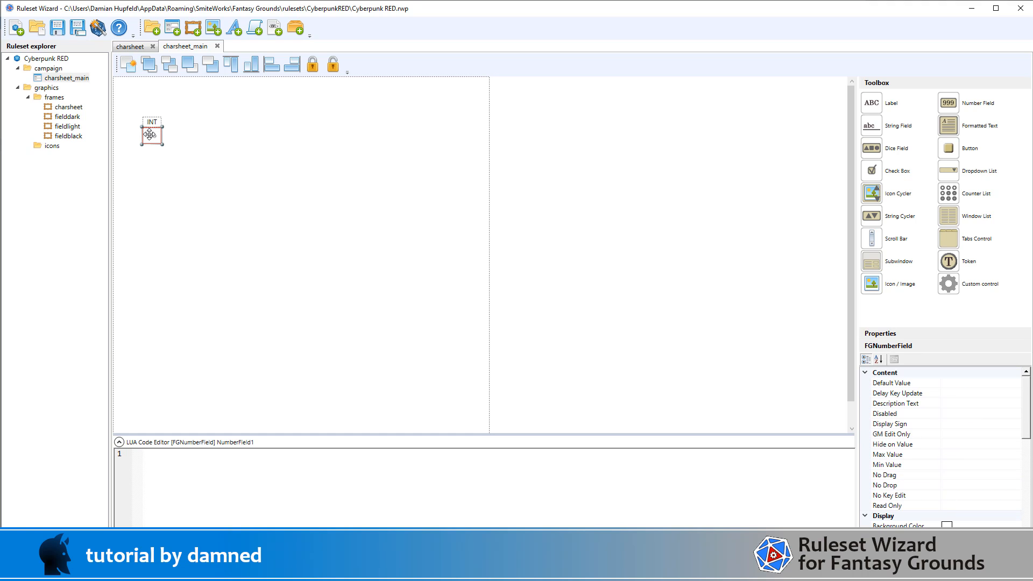
{"action": "scroll", "coordinate": [978, 466], "scroll_direction": "down", "scroll_amount": 5}
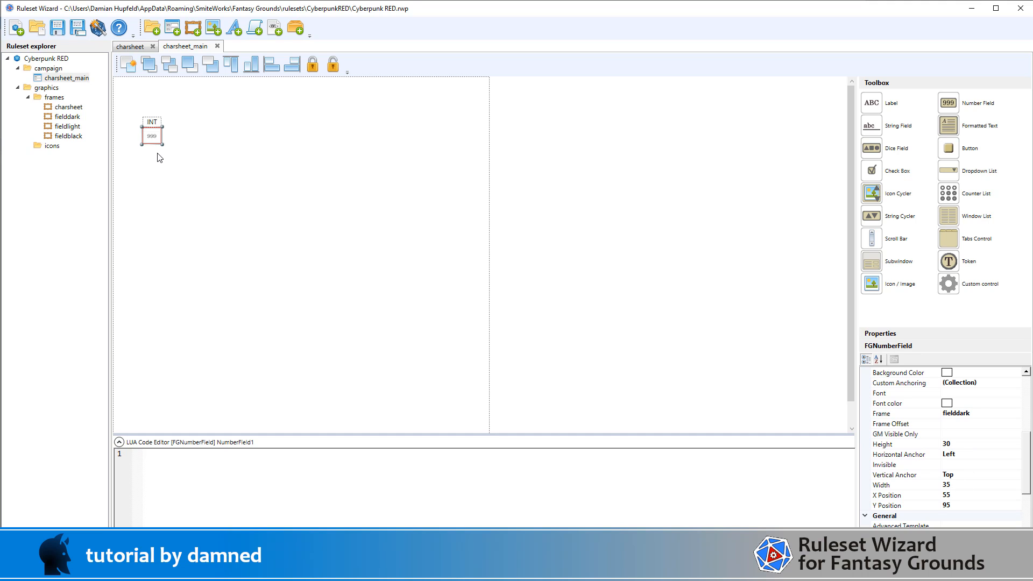
{"action": "left_click", "coordinate": [182, 143]}
{"action": "left_click", "coordinate": [151, 132]}
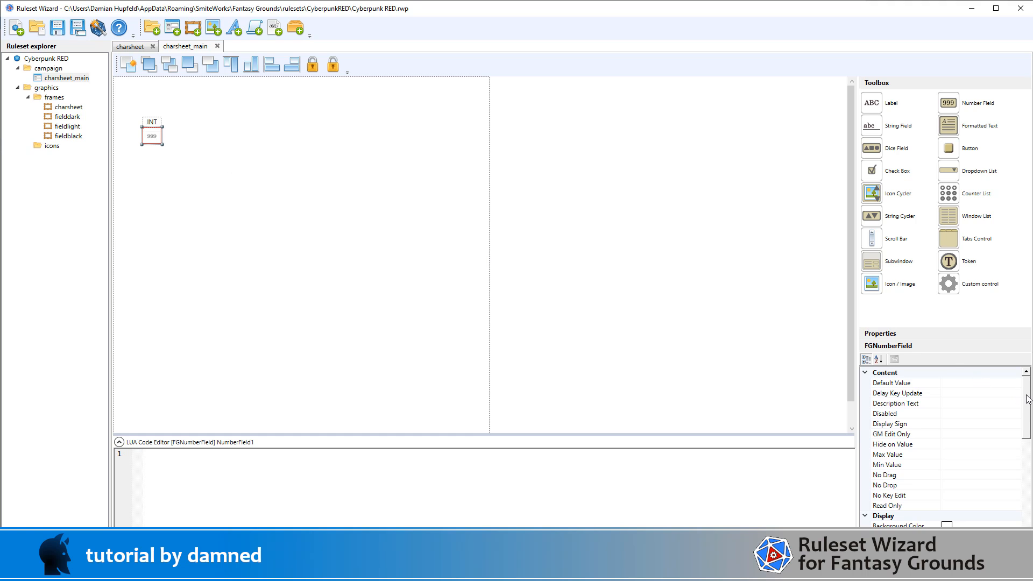
{"action": "scroll", "coordinate": [1028, 421], "scroll_direction": "down", "scroll_amount": 1}
{"action": "left_click_drag", "start_coordinate": [1029, 421], "coordinate": [1026, 495]}
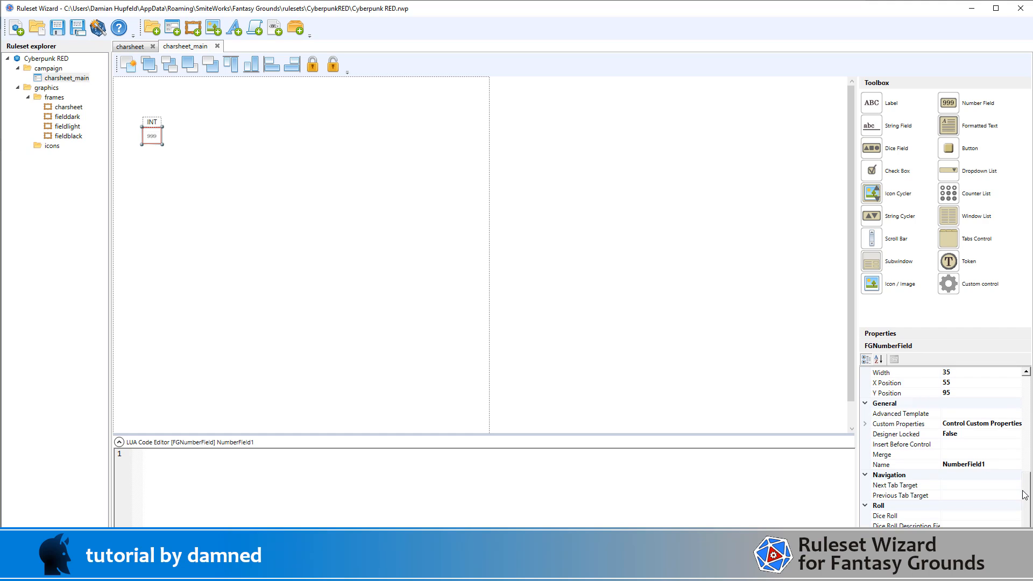
{"action": "left_click", "coordinate": [978, 465]}
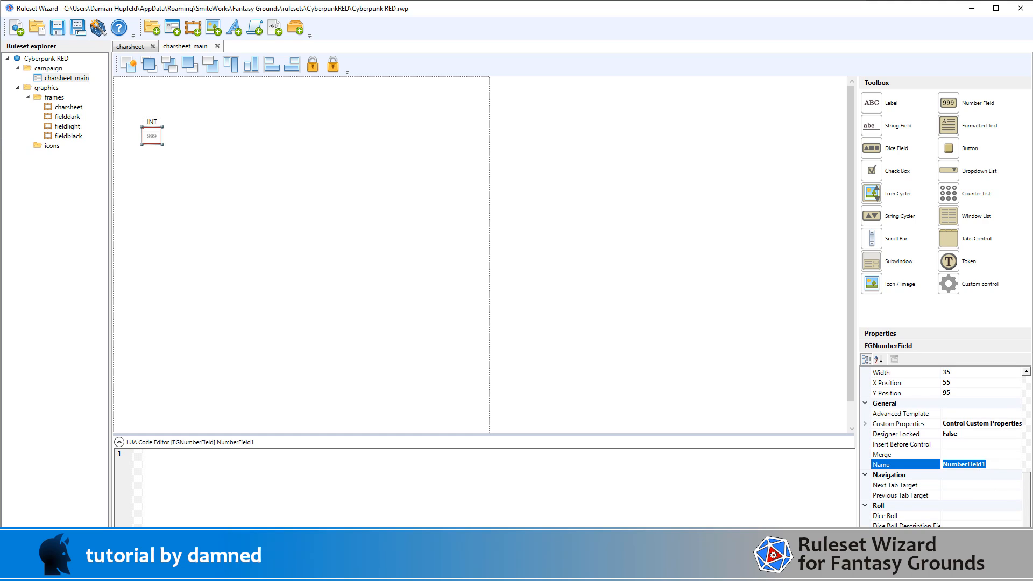
{"action": "type", "text": "int_current"}
{"action": "scroll", "coordinate": [1000, 471], "scroll_direction": "up", "scroll_amount": 4}
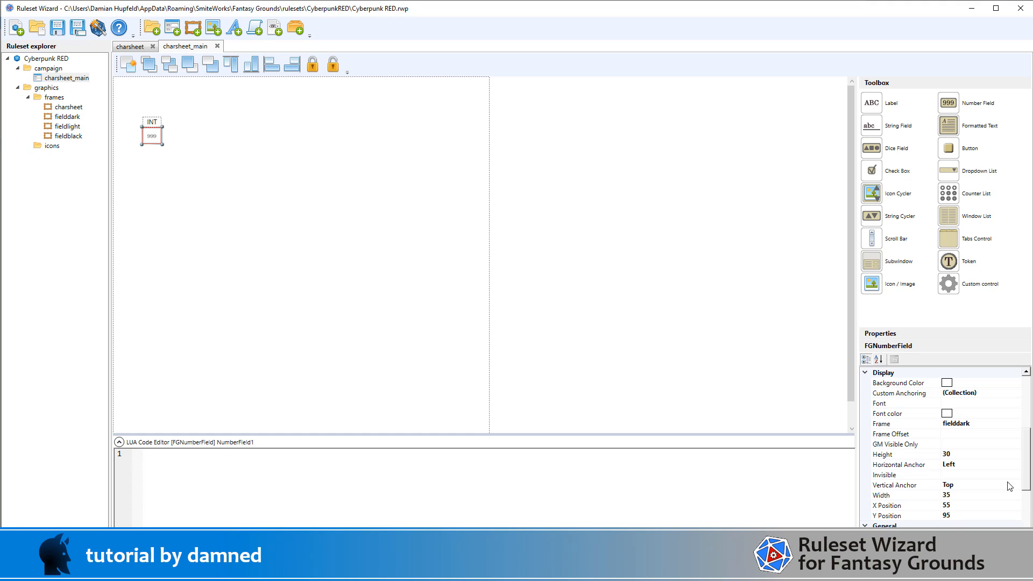
{"action": "scroll", "coordinate": [987, 483], "scroll_direction": "down", "scroll_amount": 4}
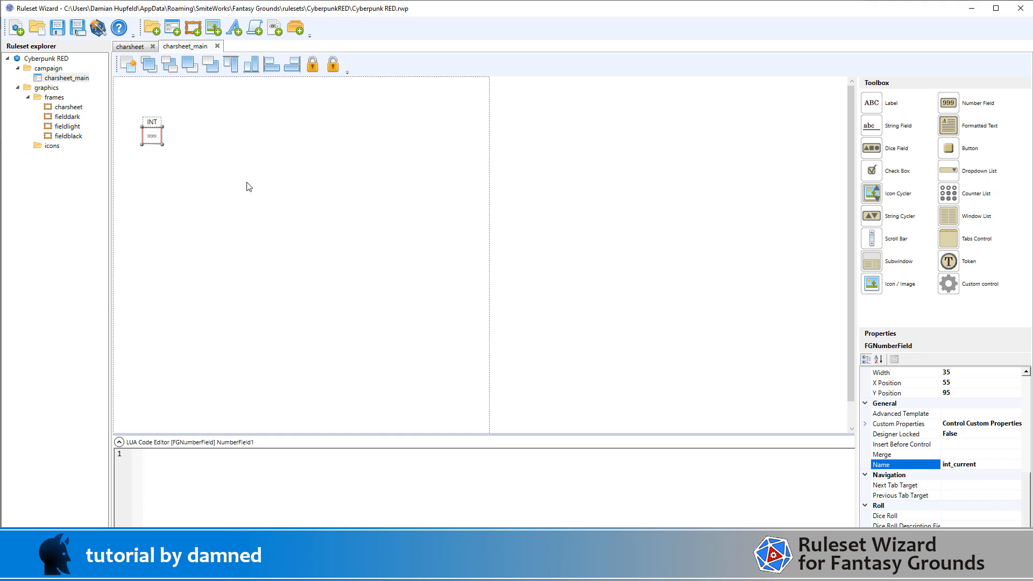
Export the ruleset as Cyberpunk RED.pak into the rulesets folder and check the character sheet in Fantasy Grounds
{"action": "left_click", "coordinate": [229, 172]}
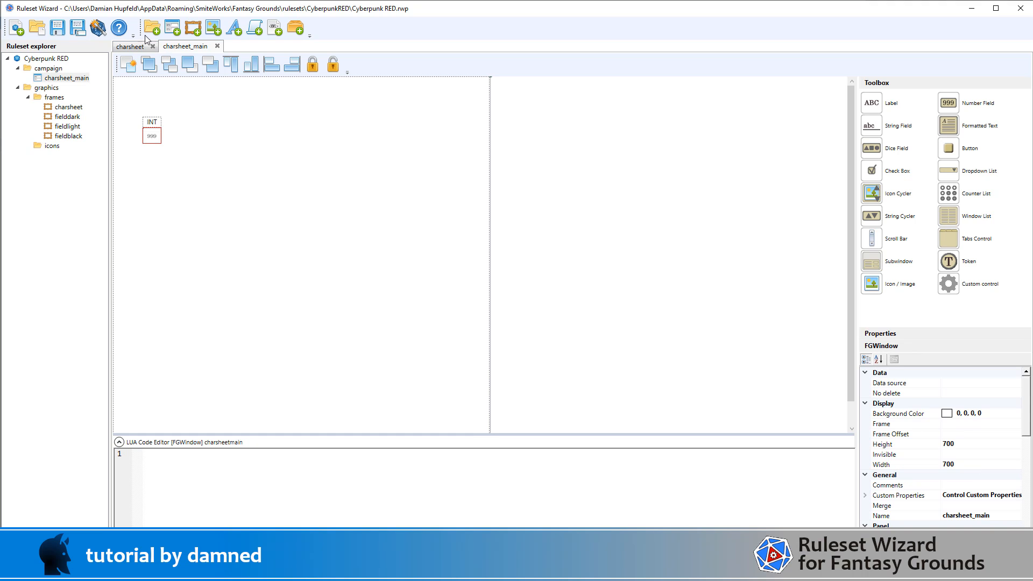
{"action": "left_click", "coordinate": [99, 29]}
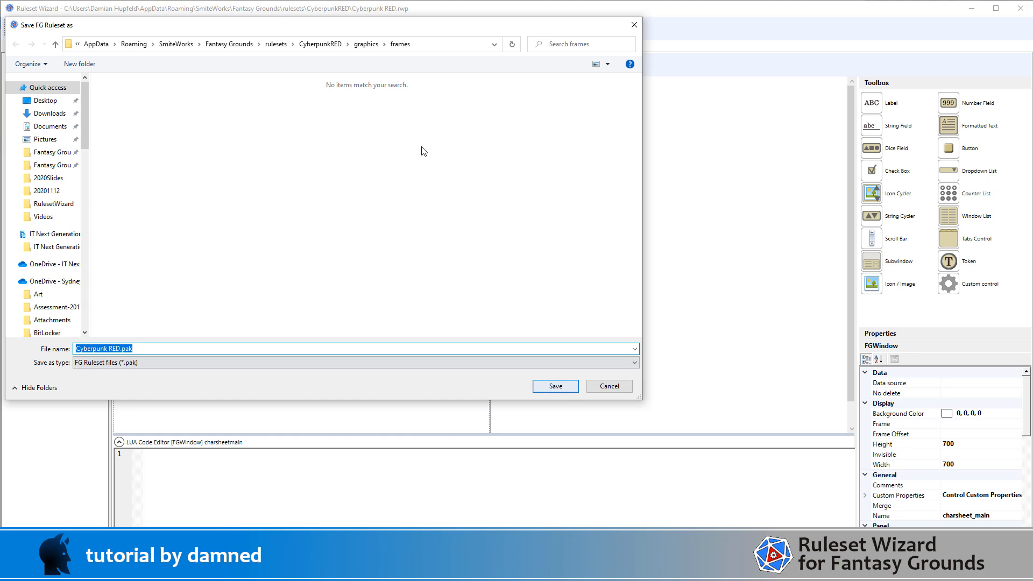
{"action": "left_click", "coordinate": [276, 44]}
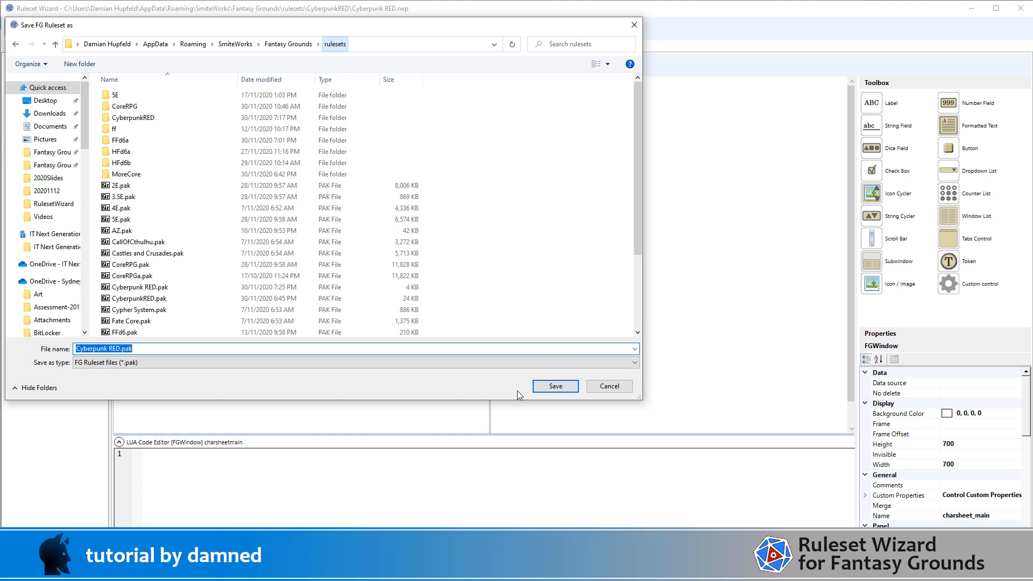
{"action": "left_click", "coordinate": [554, 386]}
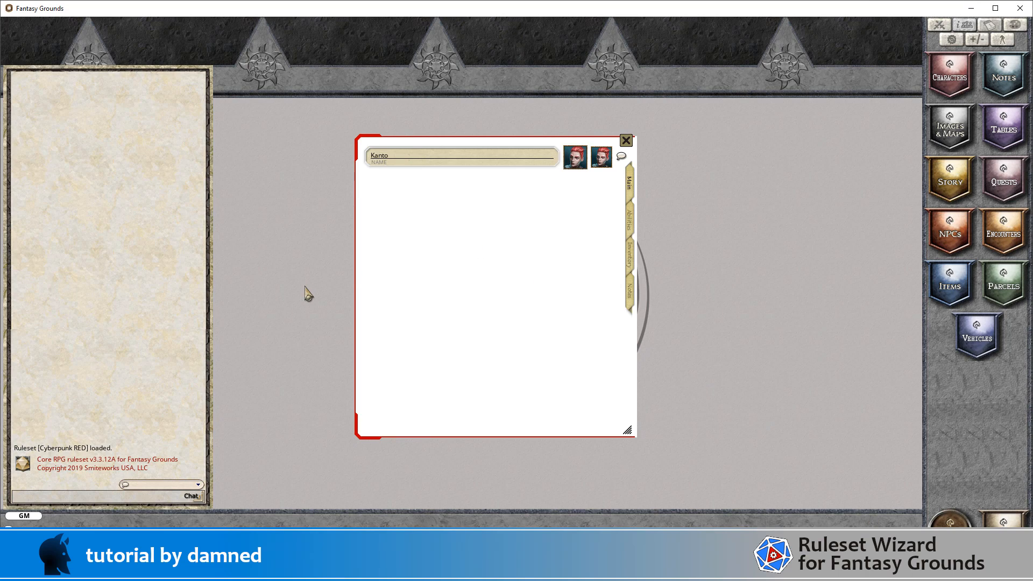
{"action": "key", "text": "F1"}
{"action": "left_click", "coordinate": [700, 570]}
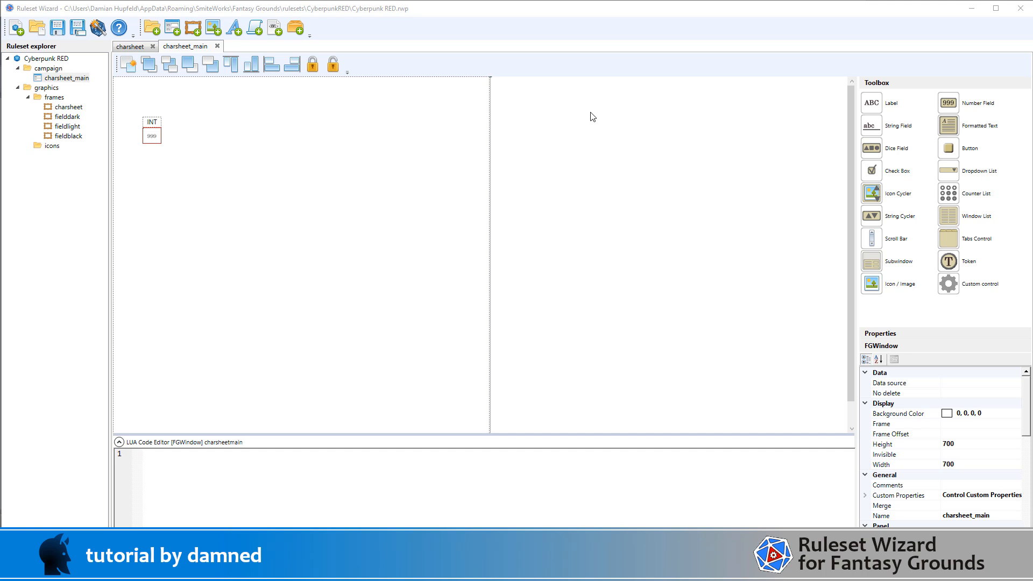
Duplicate the INT label together with its number field
{"action": "left_click_drag", "start_coordinate": [590, 112], "coordinate": [130, 153]}
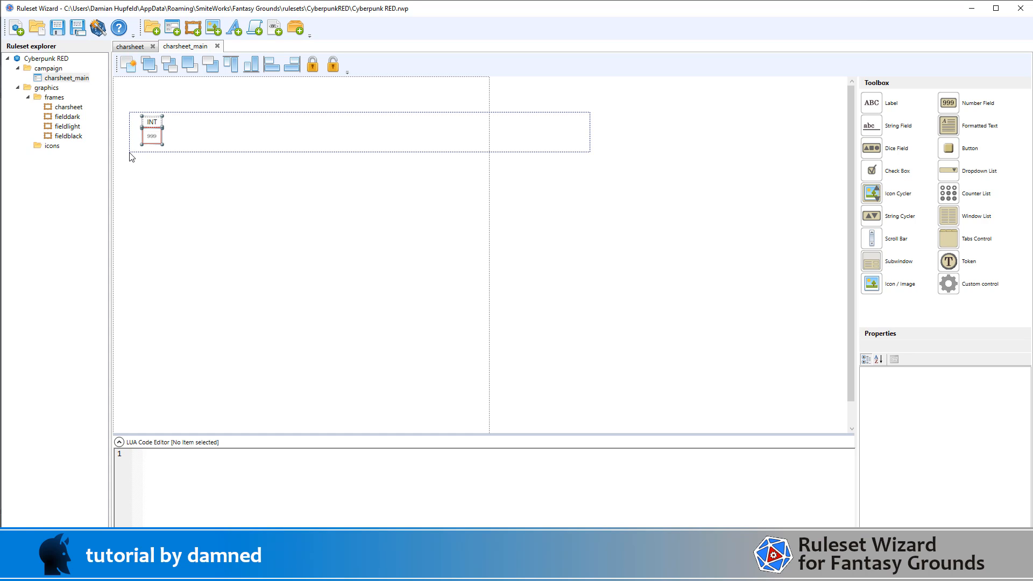
{"action": "left_click_drag", "start_coordinate": [129, 153], "coordinate": [131, 152]}
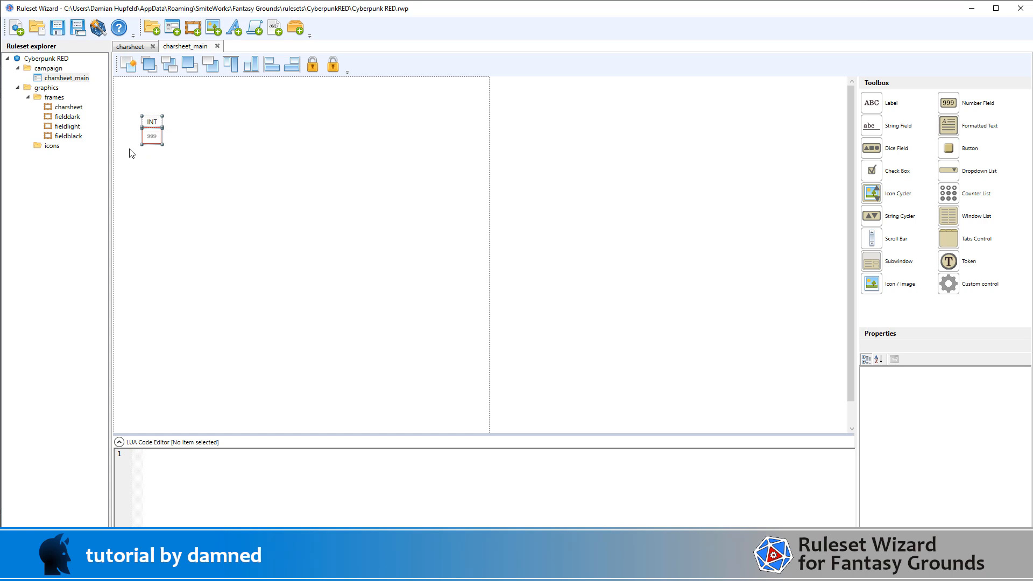
{"action": "left_click", "coordinate": [127, 66]}
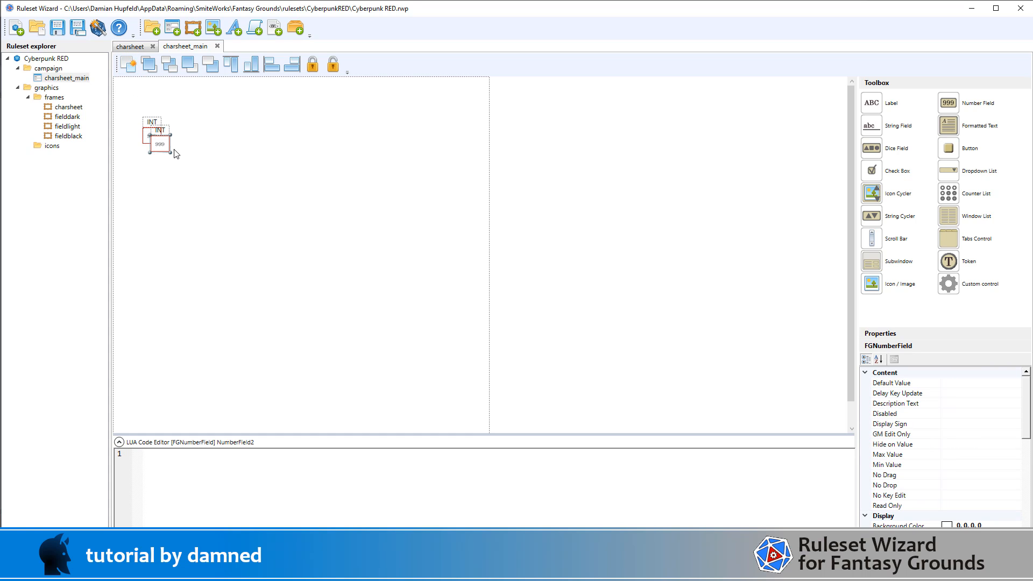
{"action": "left_click", "coordinate": [207, 144]}
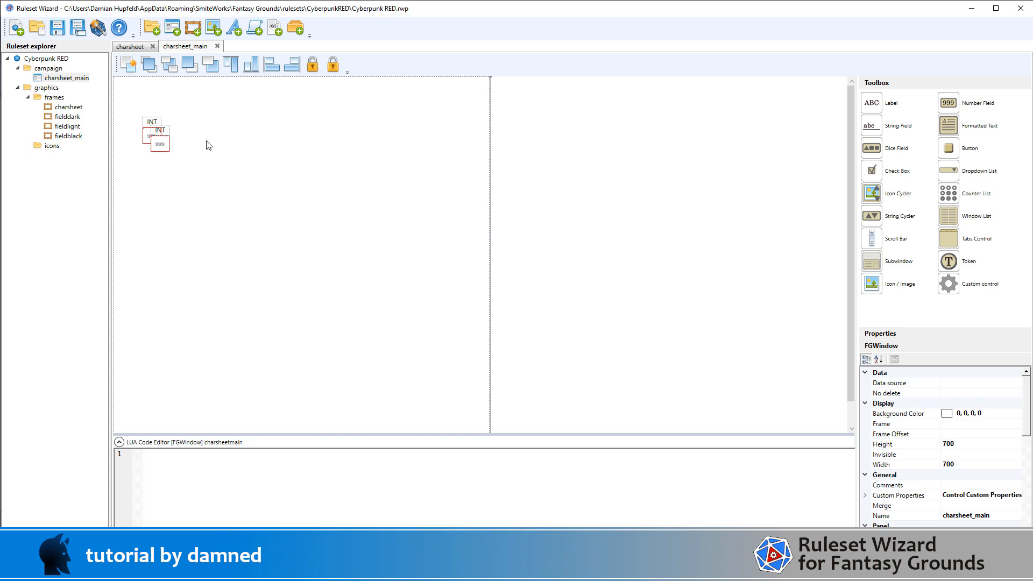
Move the copied label and number field level with the originals and across to X position 95
{"action": "left_click", "coordinate": [159, 142]}
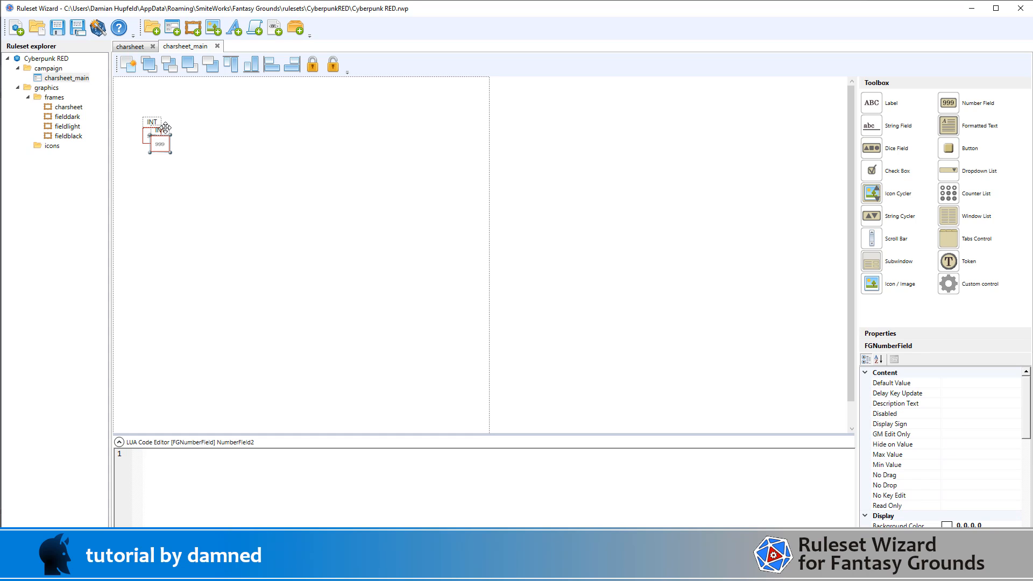
{"action": "left_click", "coordinate": [164, 128], "text": "ctrl"}
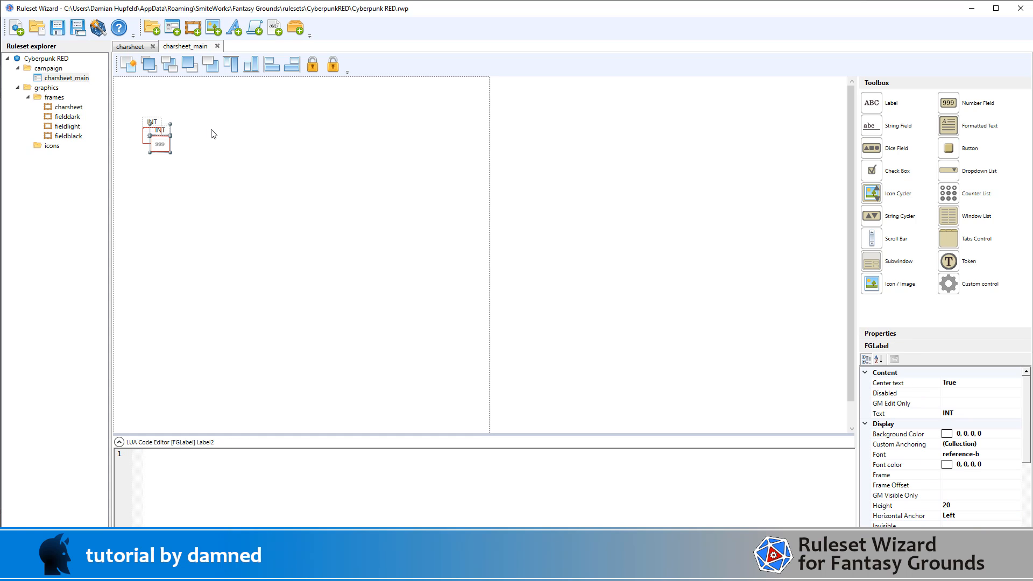
{"action": "key", "text": "Up"}
{"action": "key", "text": "Up"}
{"action": "key", "text": "Up"}
{"action": "key", "text": "Up"}
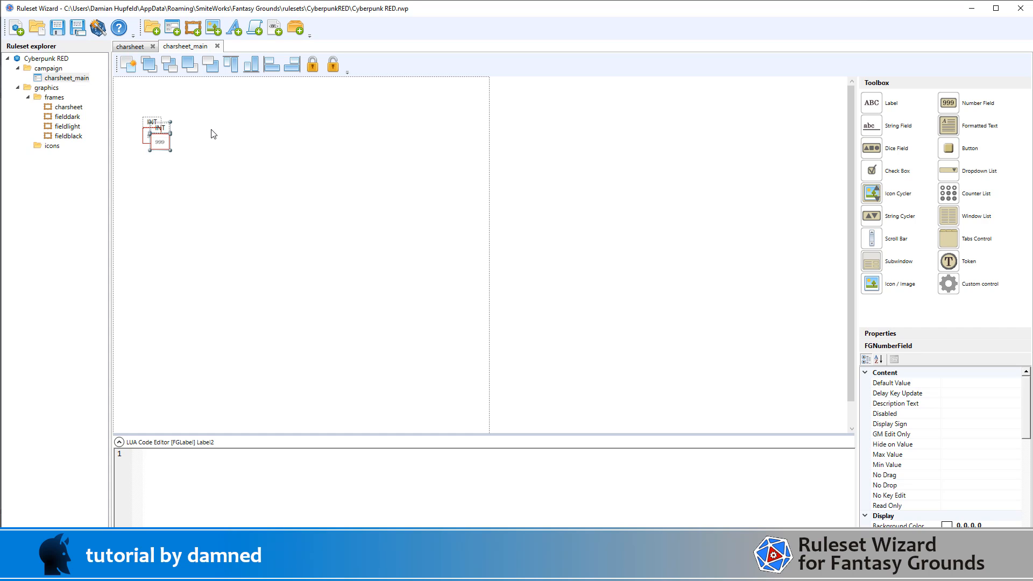
{"action": "key", "text": "Up"}
{"action": "key", "text": "Up"}
{"action": "key", "text": "Up"}
{"action": "key", "text": "Up"}
{"action": "key", "text": "Up"}
{"action": "key", "text": "Up"}
{"action": "key", "text": "Up"}
{"action": "key", "text": "Up"}
{"action": "key", "text": "Up"}
{"action": "key", "text": "Up"}
{"action": "key", "text": "Up"}
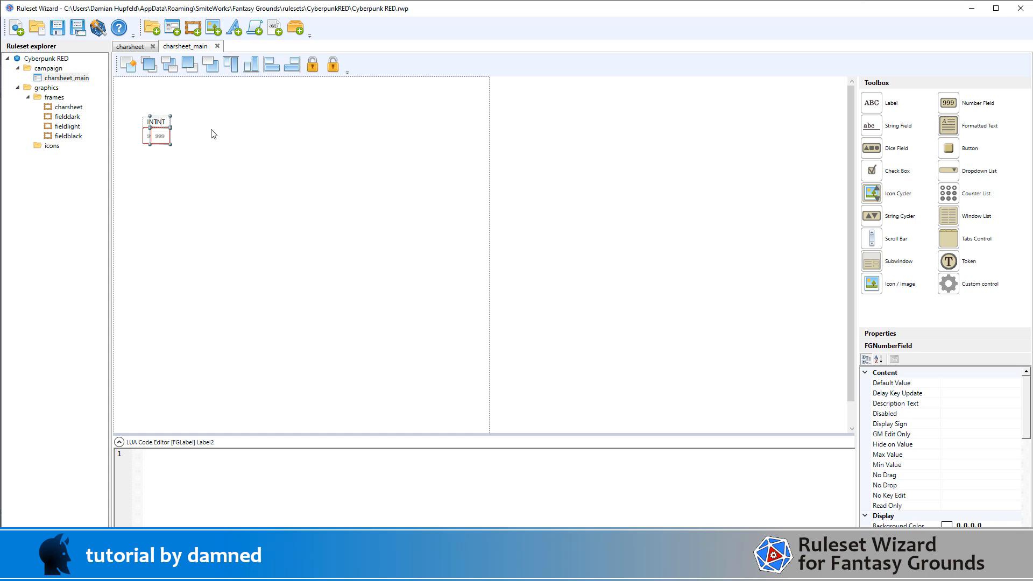
{"action": "key", "text": "Right"}
{"action": "key", "text": "Right"}
{"action": "key", "text": "Right"}
{"action": "key", "text": "Right"}
{"action": "key", "text": "Right"}
{"action": "key", "text": "Right"}
{"action": "key", "text": "Right"}
{"action": "key", "text": "Right"}
{"action": "key", "text": "Right"}
{"action": "key", "text": "Right"}
{"action": "key", "text": "Right"}
{"action": "key", "text": "Right"}
{"action": "key", "text": "Right"}
{"action": "key", "text": "Right"}
{"action": "key", "text": "Right"}
{"action": "key", "text": "Right"}
{"action": "key", "text": "Right"}
{"action": "key", "text": "Right"}
{"action": "key", "text": "Right"}
{"action": "key", "text": "Right"}
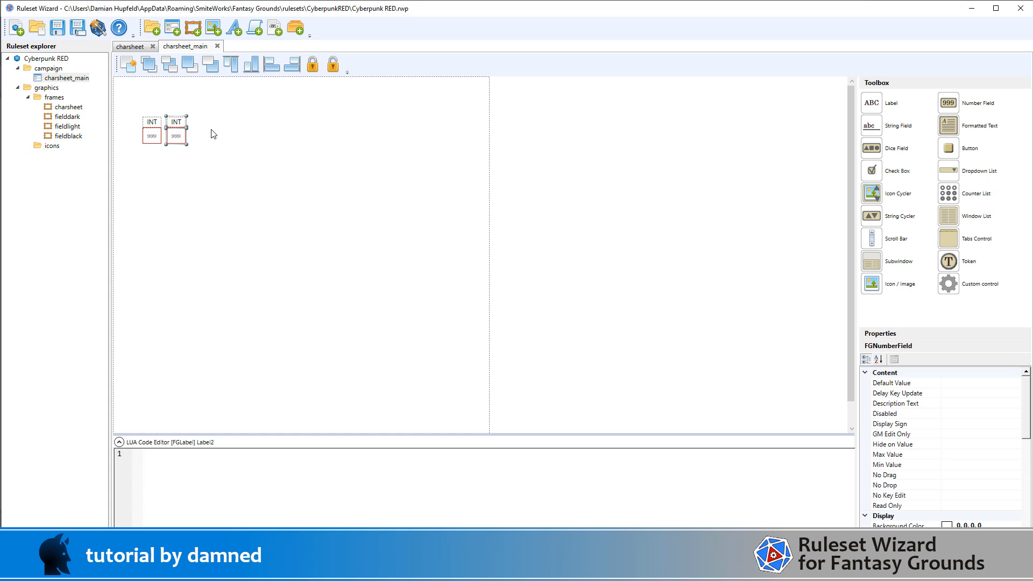
{"action": "key", "text": "Left"}
{"action": "key", "text": "Right"}
{"action": "left_click", "coordinate": [173, 136]}
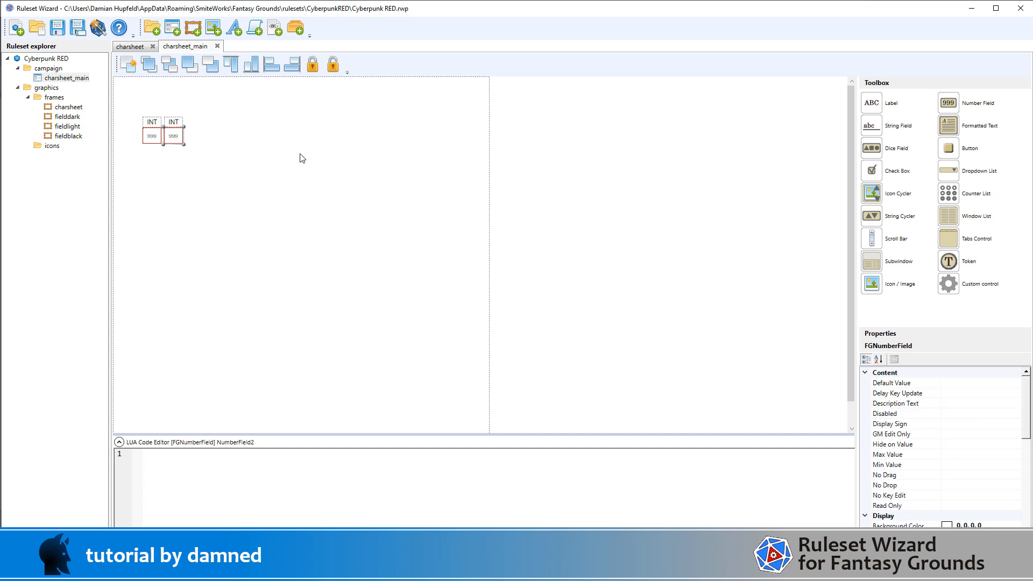
{"action": "scroll", "coordinate": [982, 456], "scroll_direction": "down", "scroll_amount": 8}
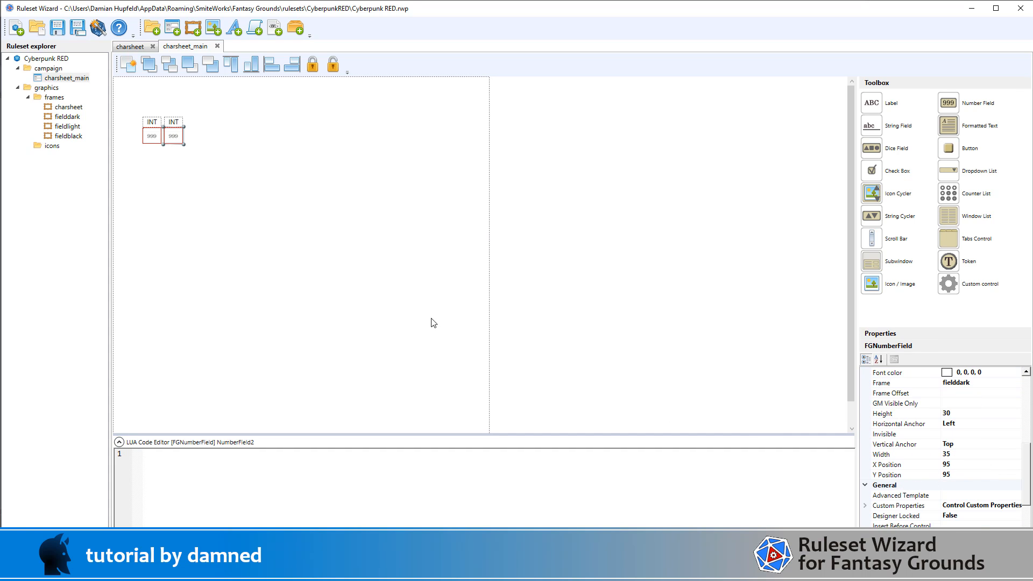
{"action": "left_click", "coordinate": [202, 135]}
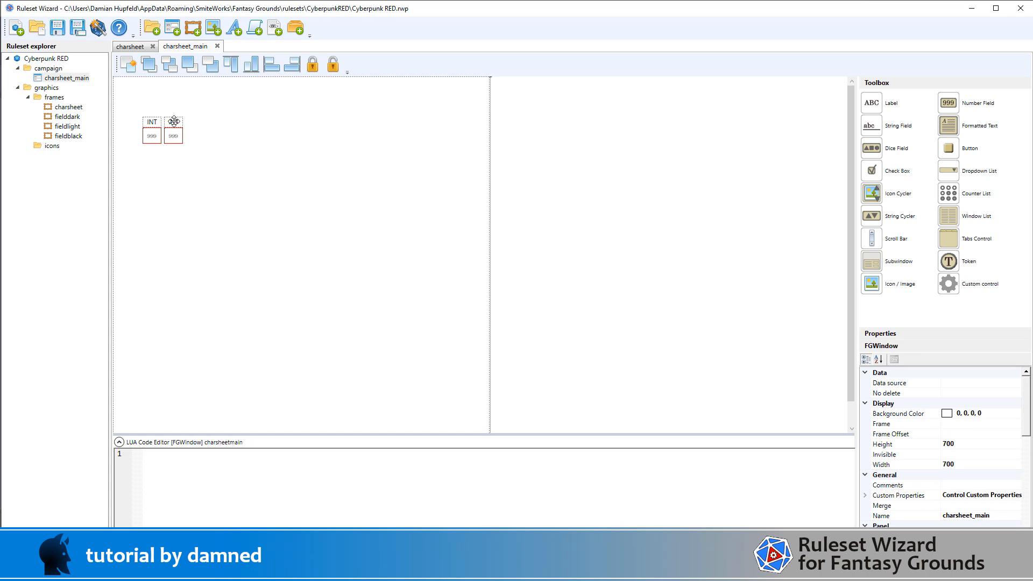
Set the copied label's text to REF and rename its control following the int_label naming pattern
{"action": "left_click", "coordinate": [173, 121]}
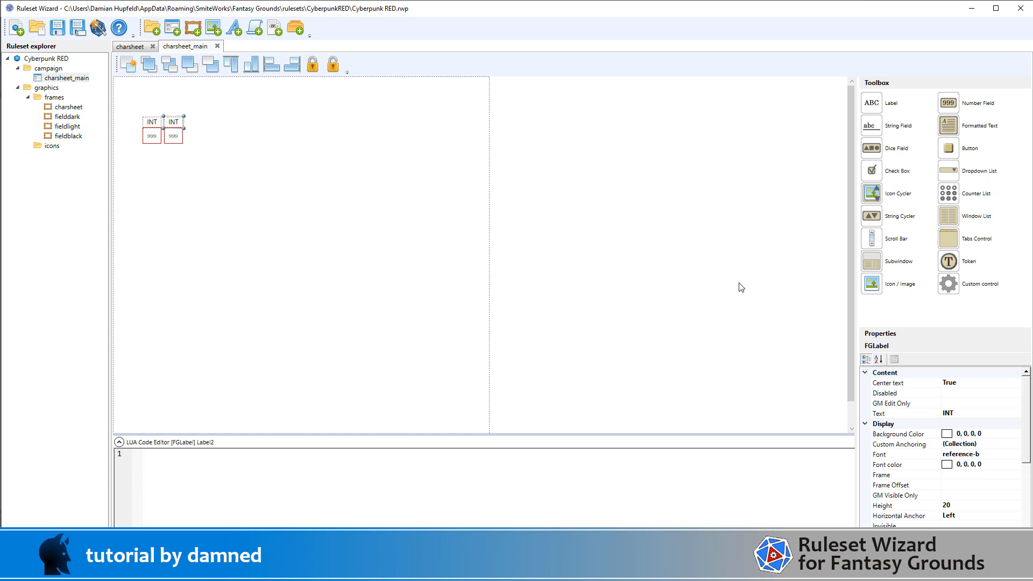
{"action": "left_click", "coordinate": [961, 413]}
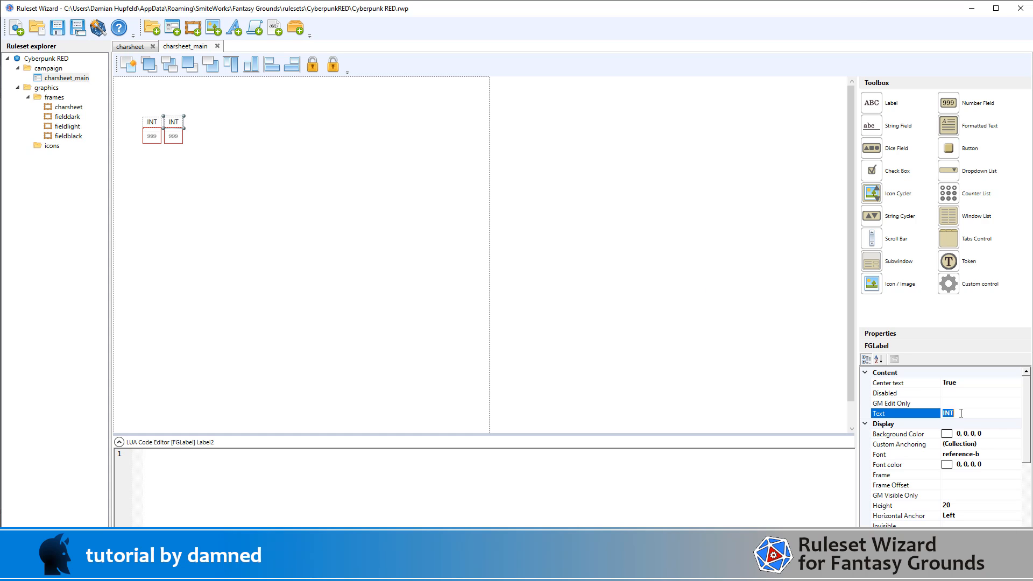
{"action": "type", "text": "REF"}
{"action": "scroll", "coordinate": [969, 446], "scroll_direction": "down", "scroll_amount": 5}
{"action": "left_click", "coordinate": [973, 506]}
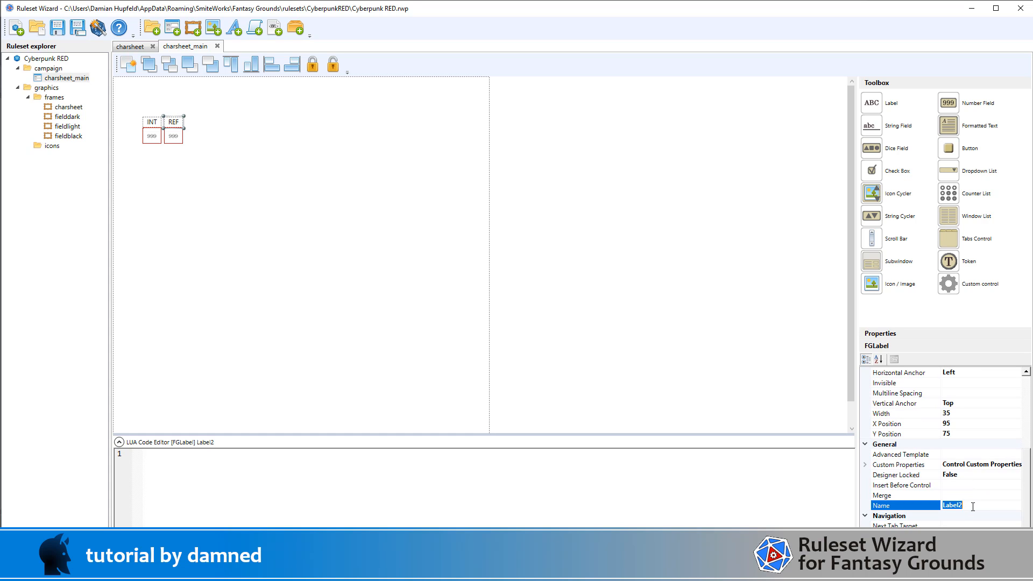
{"action": "type", "text": "ref_l"}
Rename the number field under the REF label to ref_current
{"action": "left_click", "coordinate": [169, 138]}
{"action": "scroll", "coordinate": [977, 463], "scroll_direction": "down", "scroll_amount": 6}
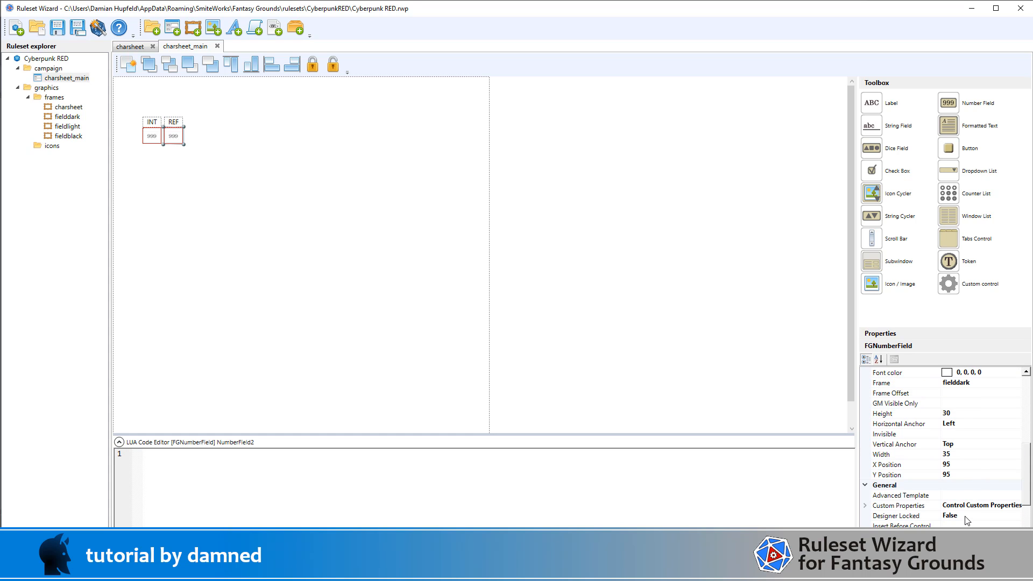
{"action": "left_click", "coordinate": [975, 465]}
{"action": "left_click", "coordinate": [974, 464]}
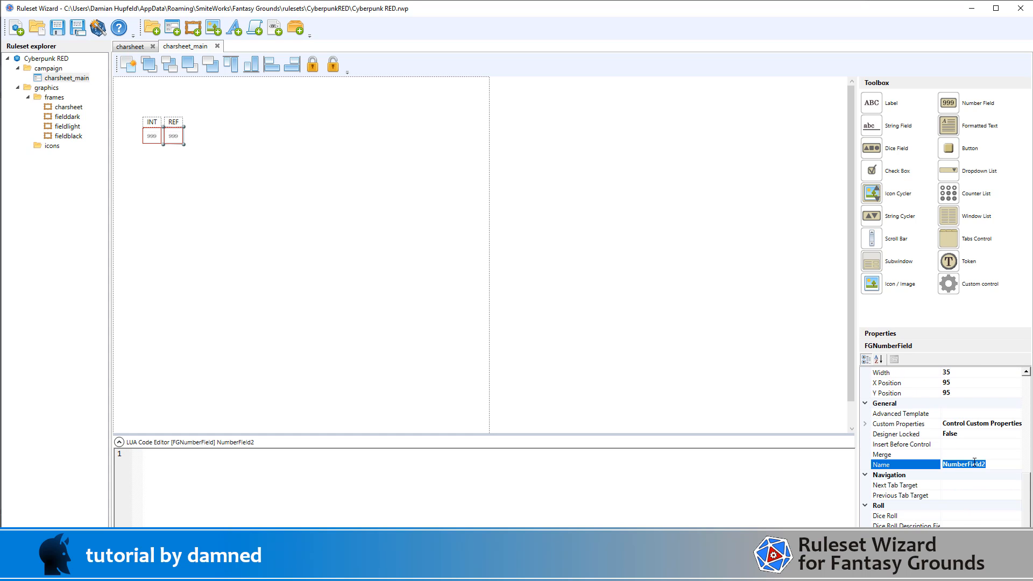
{"action": "type", "text": "ref_current"}
Export the ruleset as Cyberpunk RED.pak, check the character sheet in Fantasy Grounds, and return to Ruleset Wizard
{"action": "left_click", "coordinate": [99, 31]}
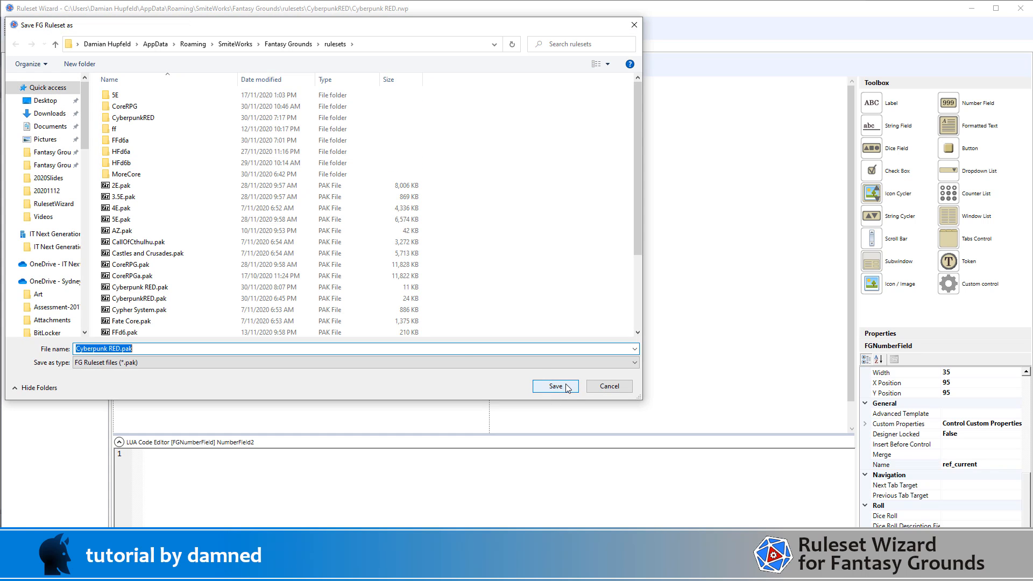
{"action": "left_click", "coordinate": [565, 385]}
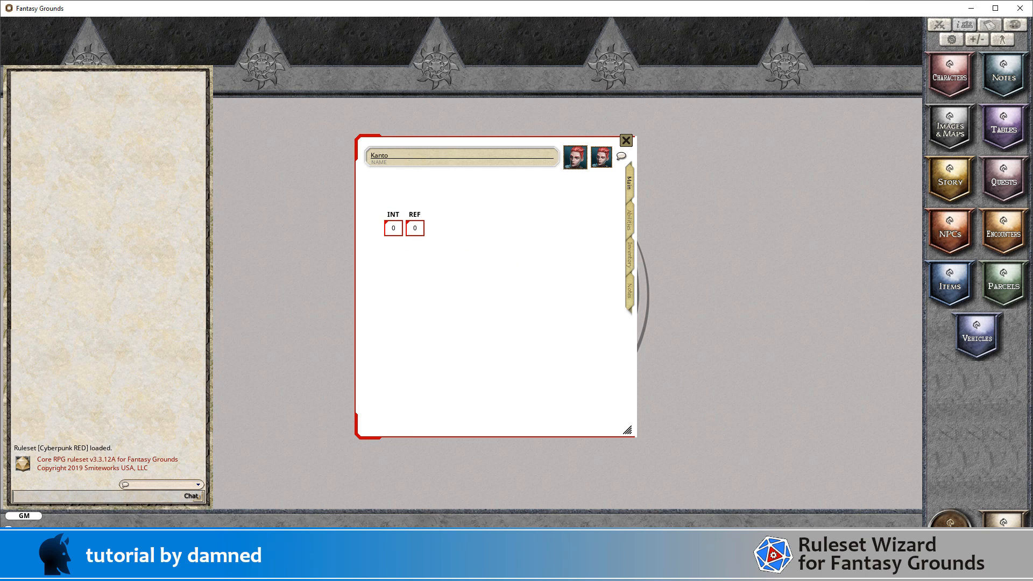
{"action": "key", "text": "alt+Tab"}
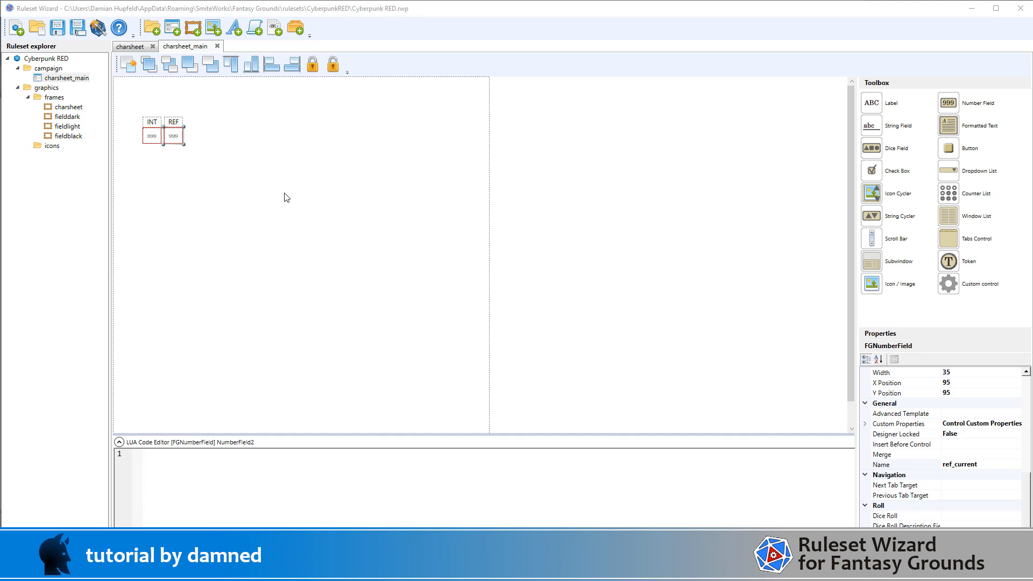
Duplicate the INT and REF labels together with their number fields
{"action": "left_click", "coordinate": [565, 108]}
{"action": "left_click_drag", "start_coordinate": [592, 101], "coordinate": [119, 155]}
{"action": "left_click", "coordinate": [171, 60]}
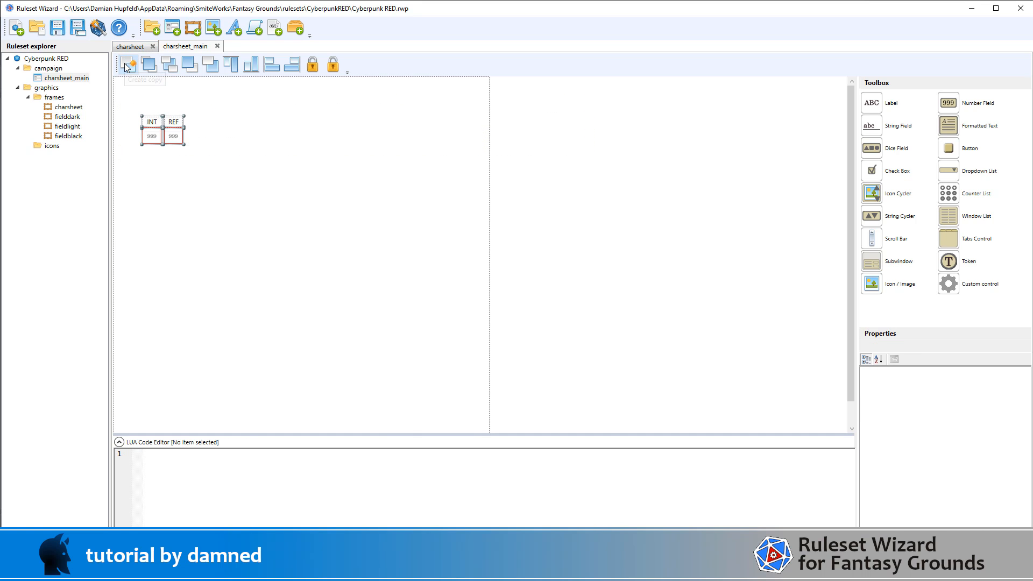
{"action": "left_click", "coordinate": [128, 65]}
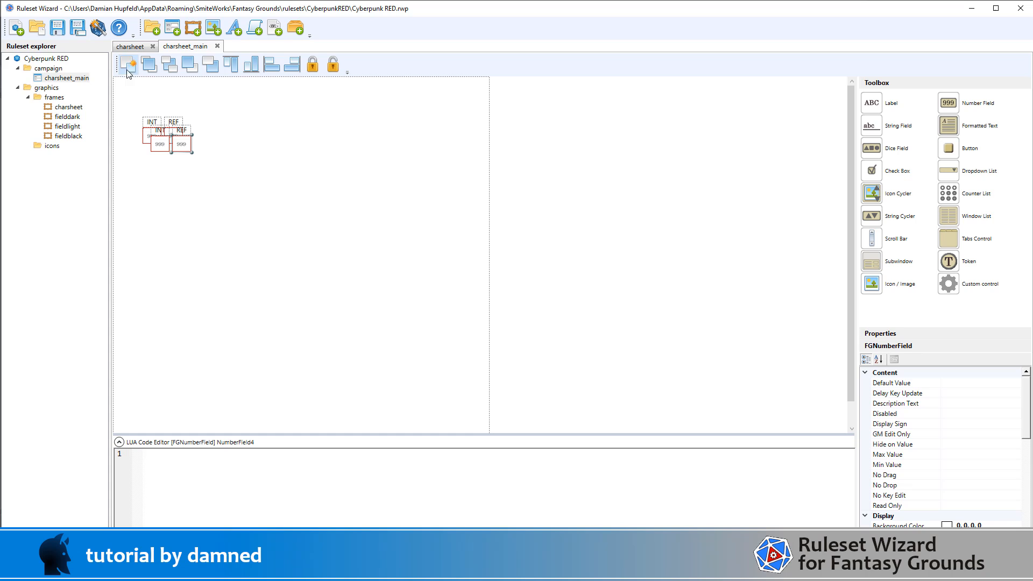
Select all four copied controls and move them up level with the original INT and REF controls
{"action": "left_click", "coordinate": [160, 130]}
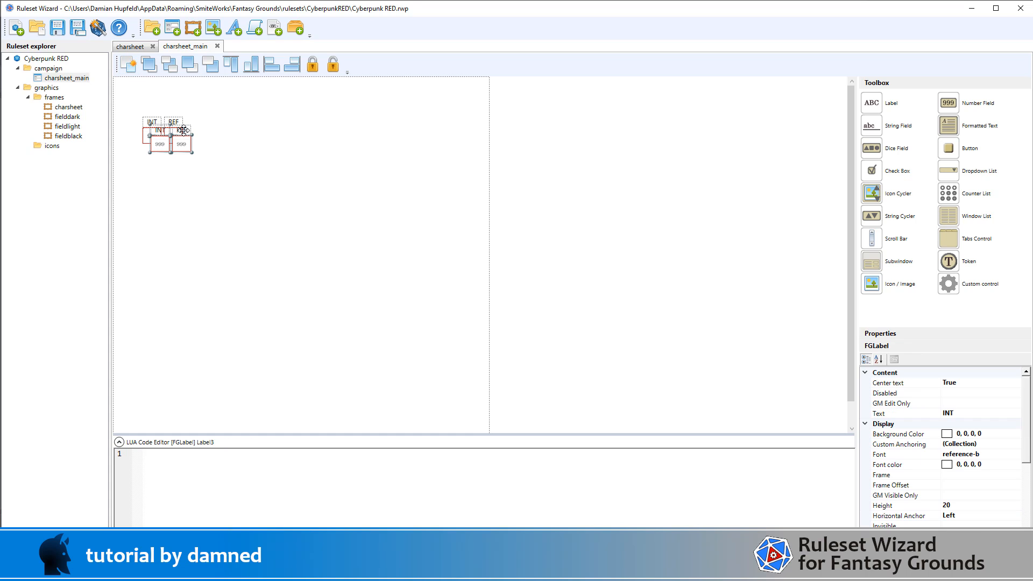
{"action": "left_click", "coordinate": [183, 130]}
{"action": "key", "text": "Up"}
{"action": "key", "text": "Up"}
{"action": "key", "text": "Up"}
{"action": "key", "text": "Up"}
{"action": "key", "text": "Up"}
{"action": "key", "text": "Up"}
{"action": "key", "text": "Up"}
{"action": "key", "text": "Up"}
{"action": "key", "text": "Up"}
{"action": "key", "text": "Up"}
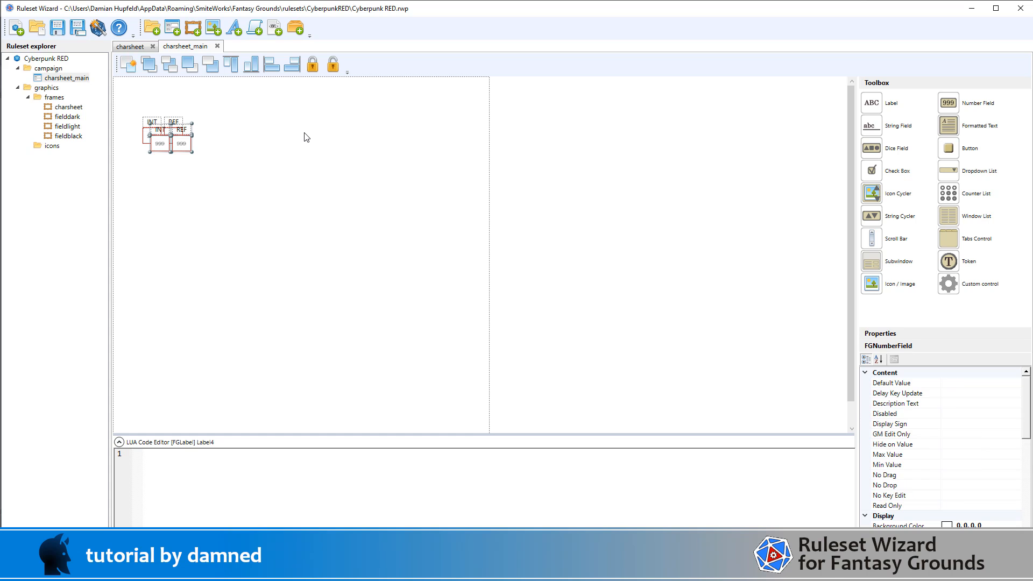
{"action": "key", "text": "Up"}
{"action": "key", "text": "Up"}
{"action": "key", "text": "Up"}
{"action": "key", "text": "Up"}
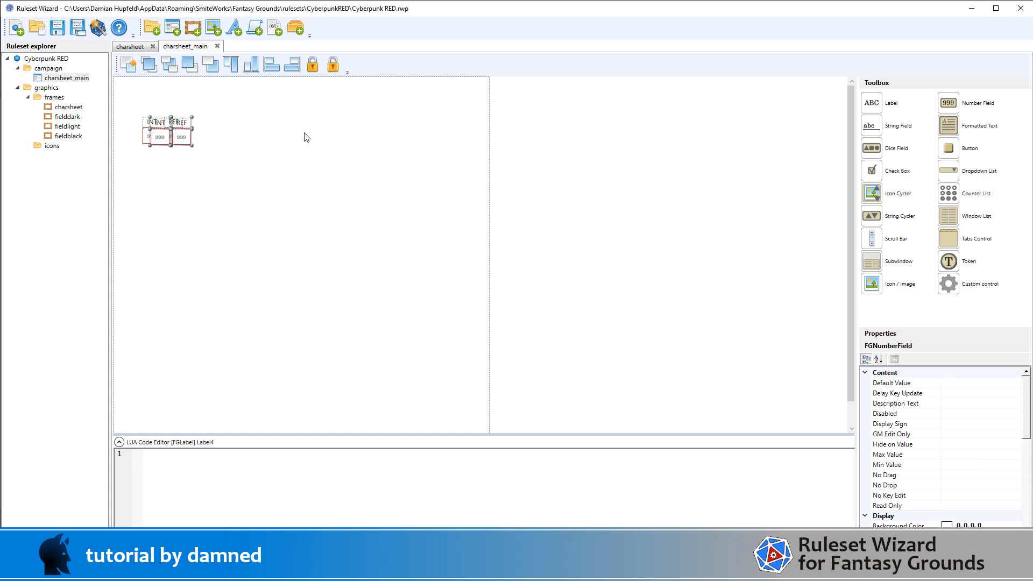
{"action": "key", "text": "Up"}
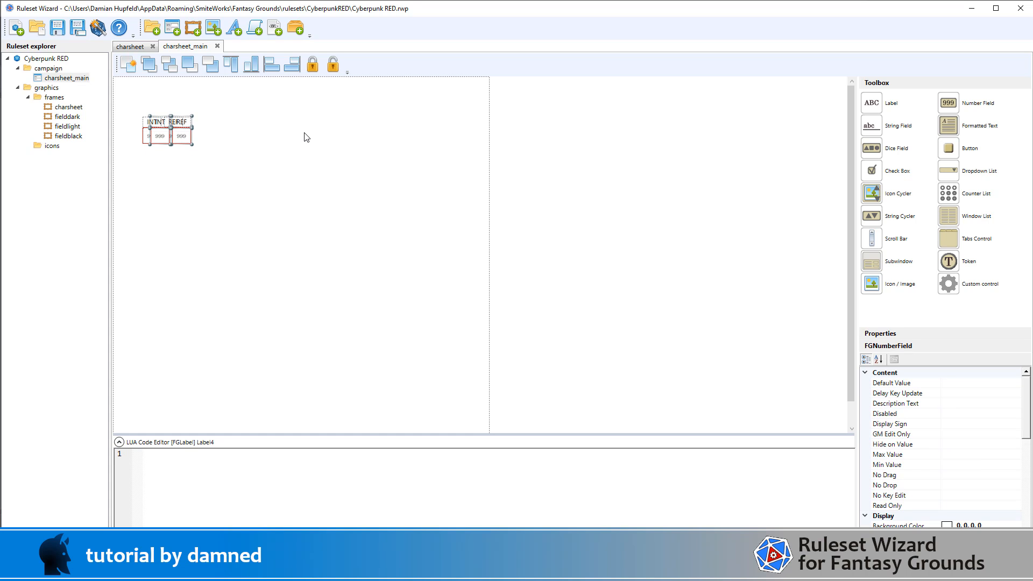
Move the four copied controls right so they sit just beside the original REF pair
{"action": "key", "text": "Right"}
{"action": "key", "text": "Right"}
{"action": "key", "text": "Right"}
{"action": "key", "text": "Right"}
{"action": "key", "text": "Right"}
{"action": "key", "text": "Right"}
{"action": "key", "text": "Right"}
{"action": "key", "text": "Right"}
{"action": "key", "text": "Right"}
{"action": "key", "text": "Right"}
{"action": "key", "text": "Right"}
{"action": "key", "text": "Right"}
{"action": "key", "text": "Right"}
{"action": "key", "text": "Right"}
{"action": "key", "text": "Right"}
{"action": "key", "text": "Right"}
{"action": "key", "text": "Right"}
{"action": "key", "text": "Right"}
{"action": "key", "text": "Right"}
{"action": "key", "text": "Right"}
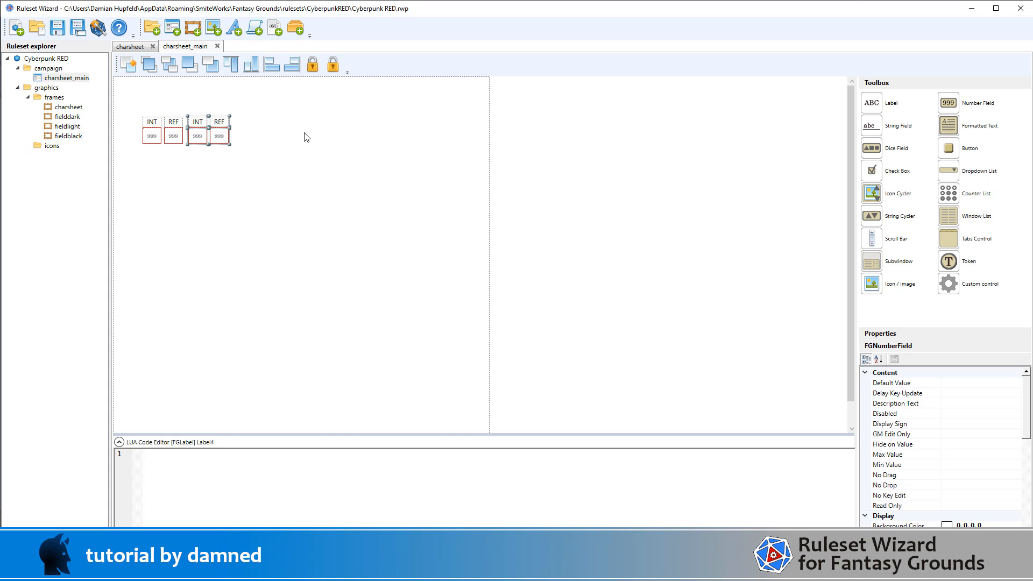
{"action": "key", "text": "Left"}
{"action": "key", "text": "Left"}
{"action": "key", "text": "Left"}
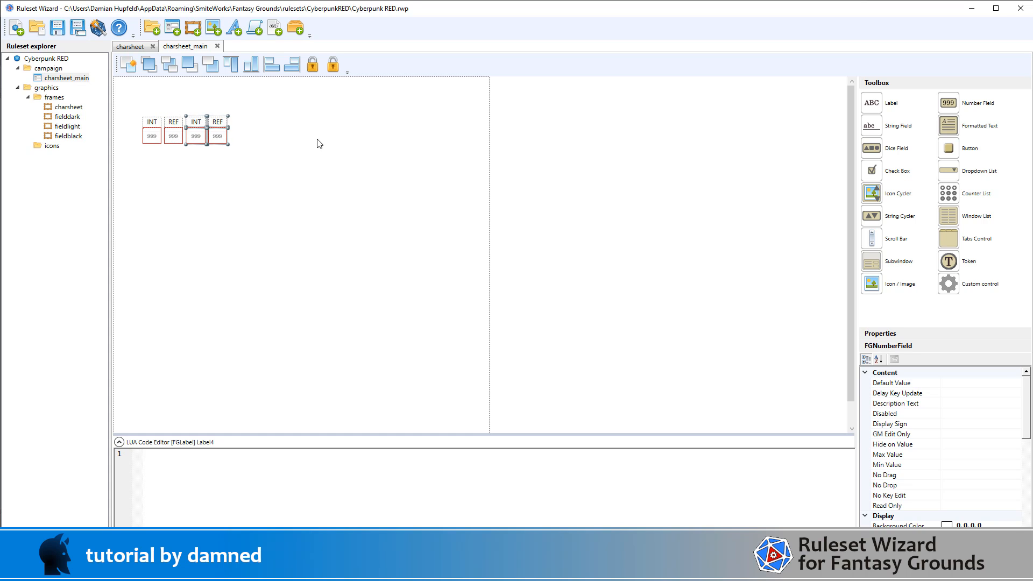
Check the copied number field's X position and nudge the copied pairs to X positions 135 and 175
{"action": "left_click", "coordinate": [525, 162]}
{"action": "left_click", "coordinate": [201, 139]}
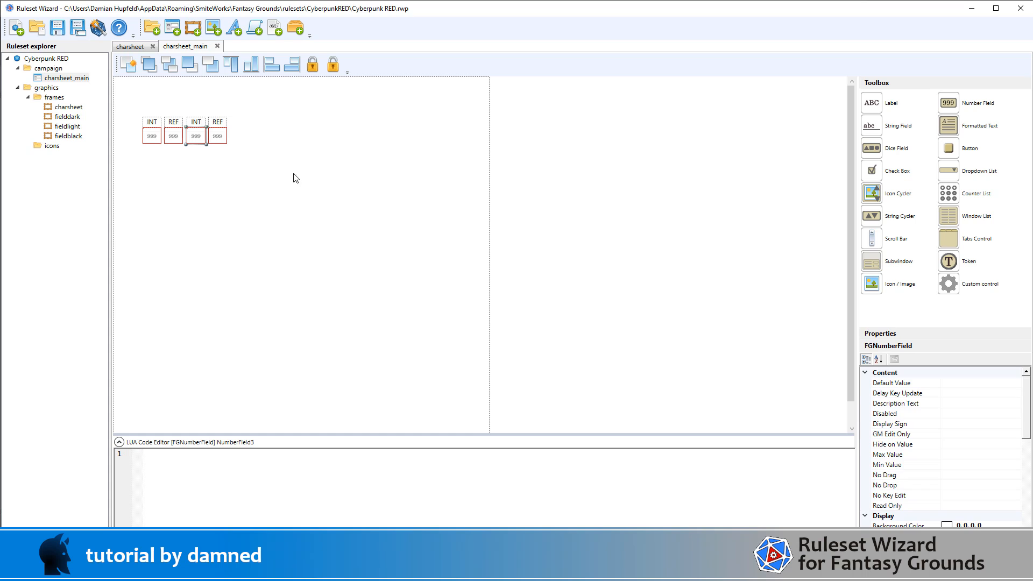
{"action": "scroll", "coordinate": [958, 447], "scroll_direction": "down", "scroll_amount": 2}
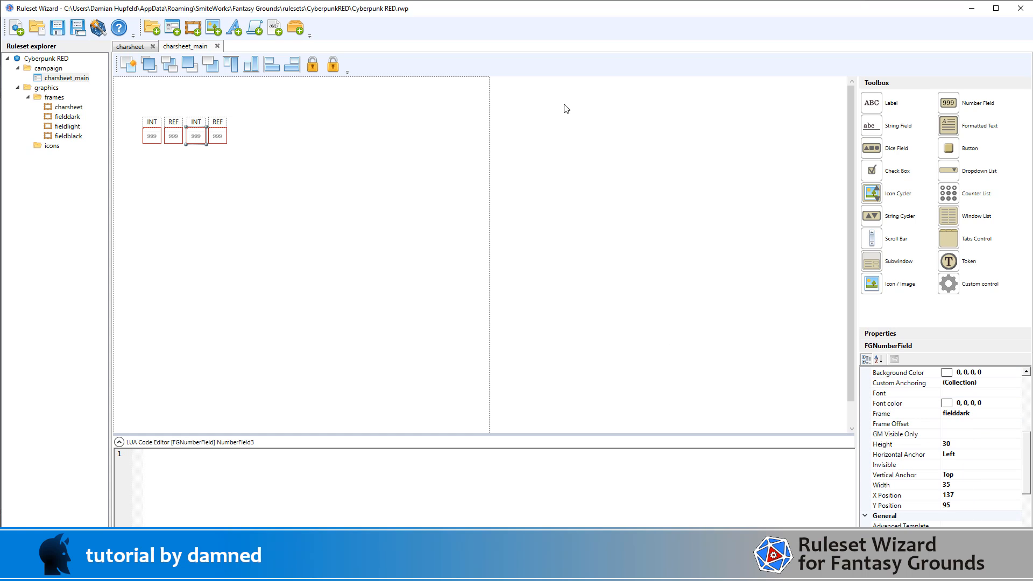
{"action": "left_click_drag", "start_coordinate": [564, 102], "coordinate": [183, 160]}
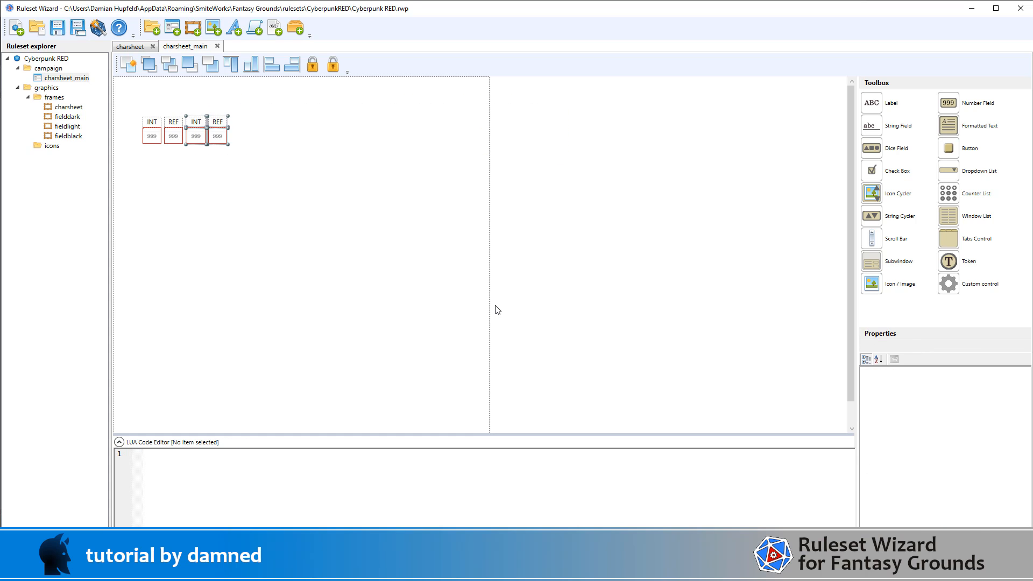
{"action": "key", "text": "Left"}
{"action": "key", "text": "Left"}
{"action": "left_click", "coordinate": [581, 251]}
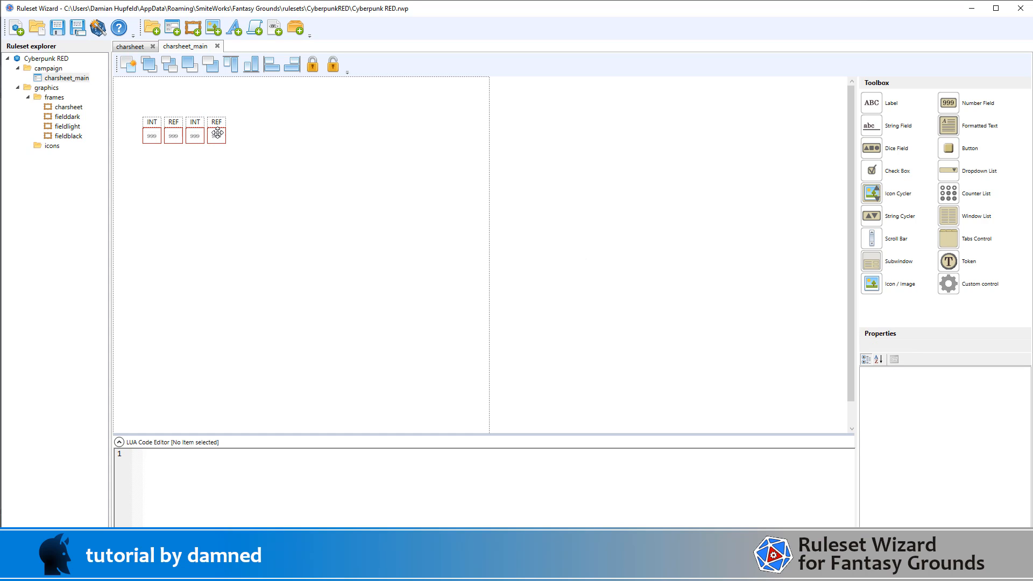
Set the copied INT label's text to DEX and rename its control to dex_label
{"action": "left_click", "coordinate": [195, 123]}
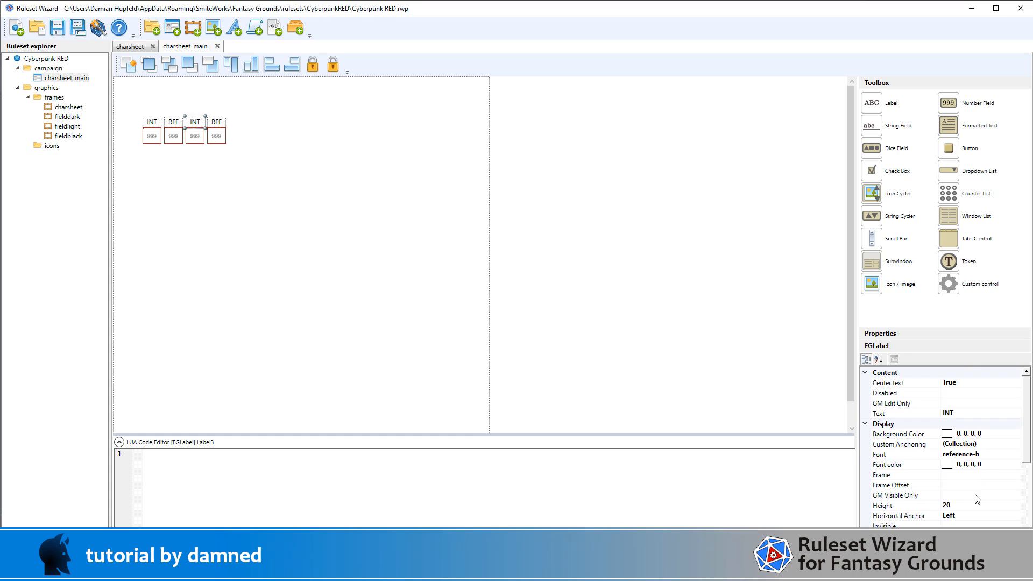
{"action": "left_click", "coordinate": [972, 413]}
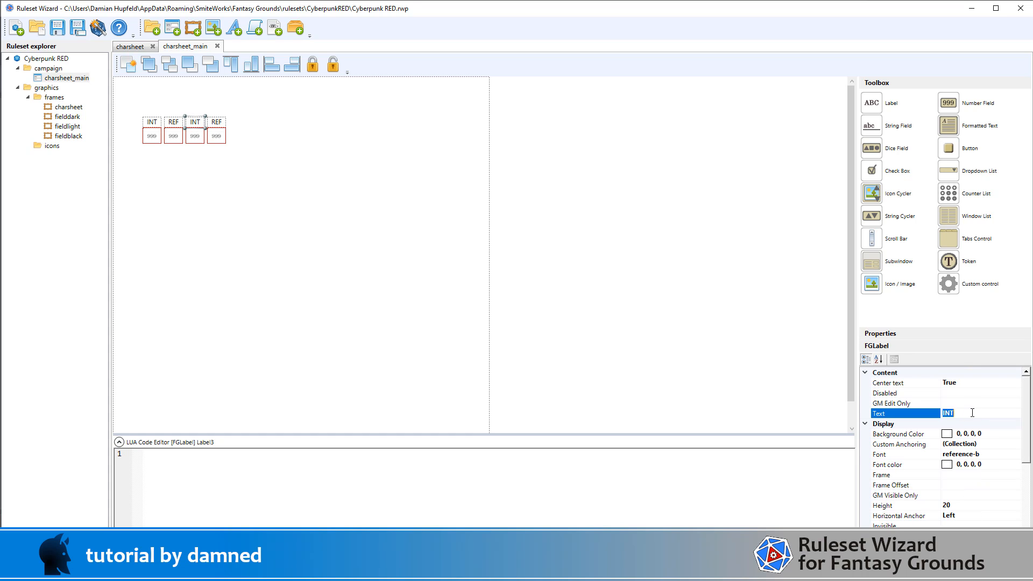
{"action": "type", "text": "DEX"}
{"action": "scroll", "coordinate": [988, 446], "scroll_direction": "down", "scroll_amount": 5}
{"action": "left_click", "coordinate": [974, 504]}
{"action": "type", "text": "dex_label"}
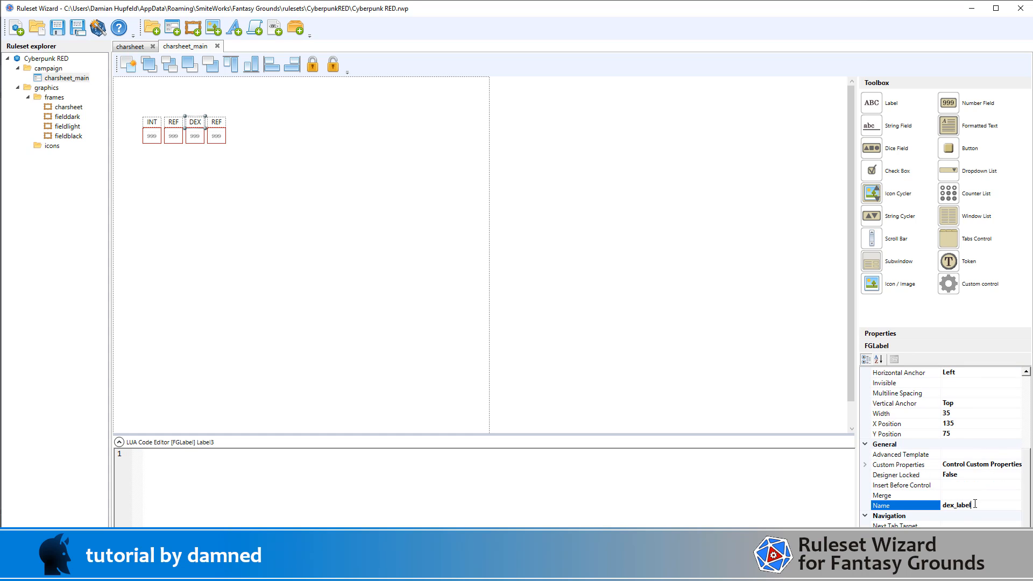
Rename the number field under the DEX label to dex_current
{"action": "left_click", "coordinate": [195, 139]}
{"action": "scroll", "coordinate": [960, 473], "scroll_direction": "down", "scroll_amount": 5}
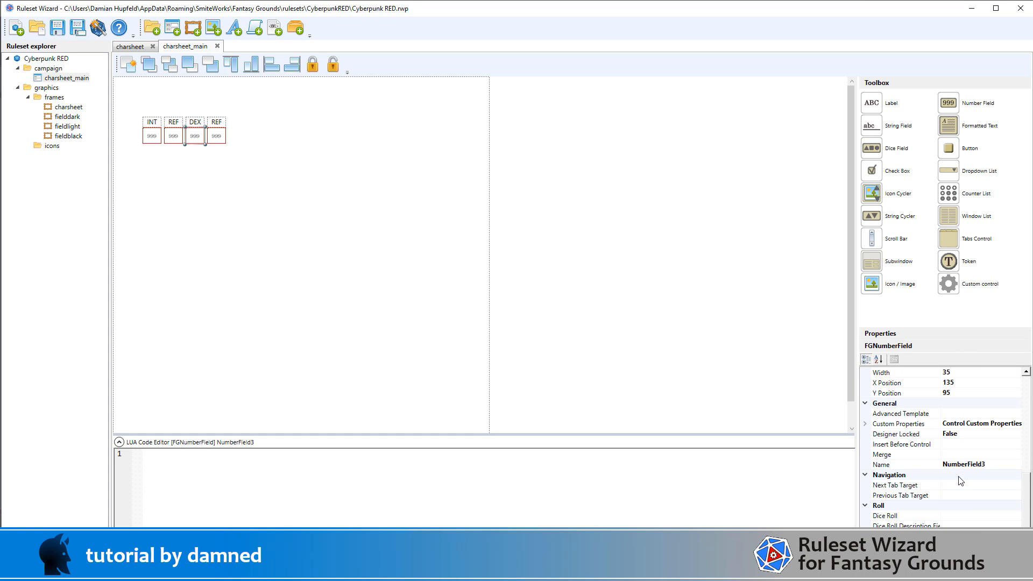
{"action": "left_click", "coordinate": [962, 466]}
{"action": "left_click", "coordinate": [962, 466]}
{"action": "type", "text": "dex_current"}
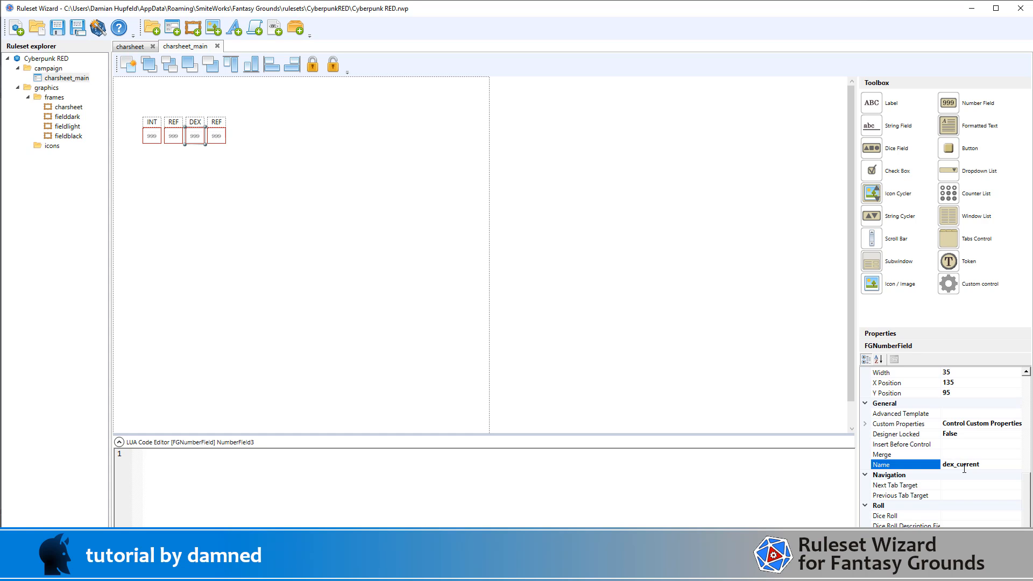
Name the fourth number field ref_current, the same as the second one
{"action": "left_click", "coordinate": [214, 135]}
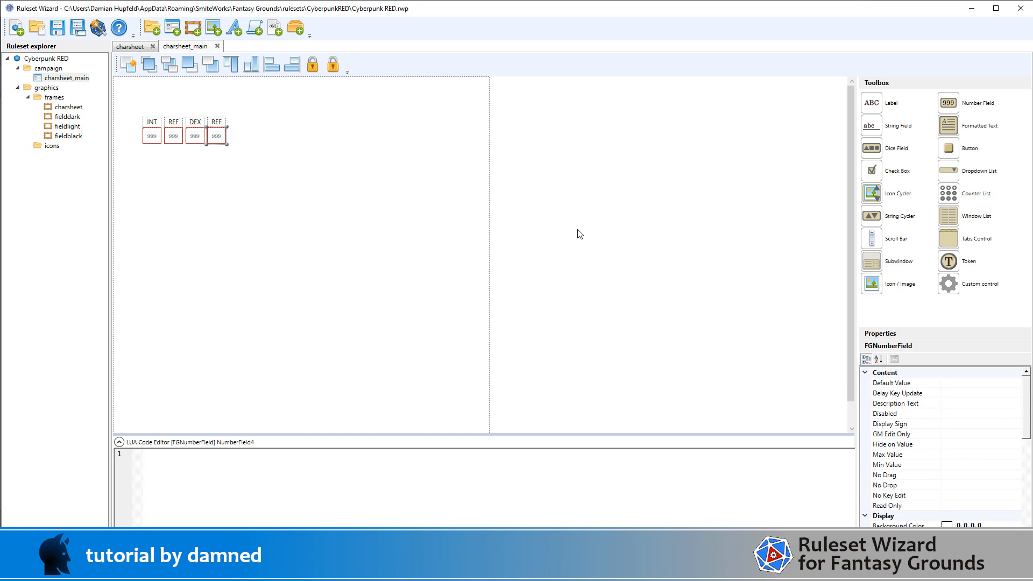
{"action": "scroll", "coordinate": [976, 503], "scroll_direction": "down", "scroll_amount": 5}
{"action": "left_click", "coordinate": [962, 484]}
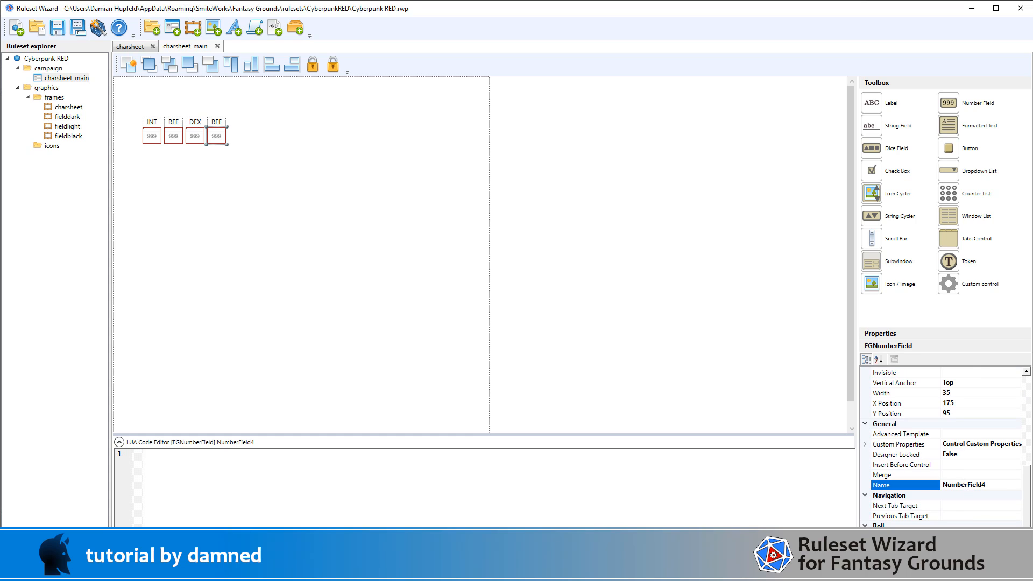
{"action": "left_click", "coordinate": [963, 483]}
{"action": "type", "text": "ref_current"}
Name the copied REF label ref_label, the same as the original REF label
{"action": "left_click", "coordinate": [217, 117]}
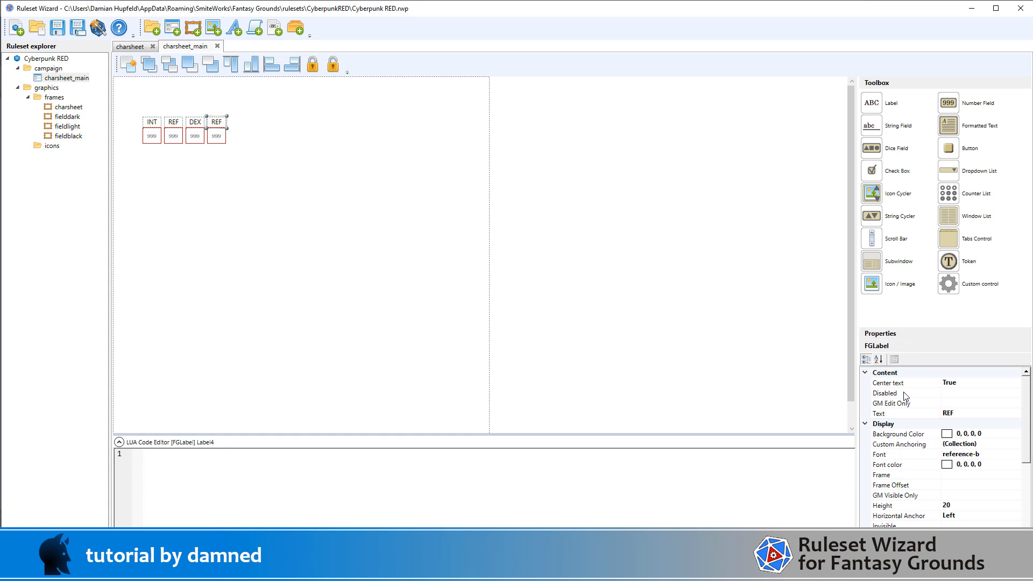
{"action": "scroll", "coordinate": [979, 484], "scroll_direction": "down", "scroll_amount": 4}
{"action": "left_click", "coordinate": [974, 524]}
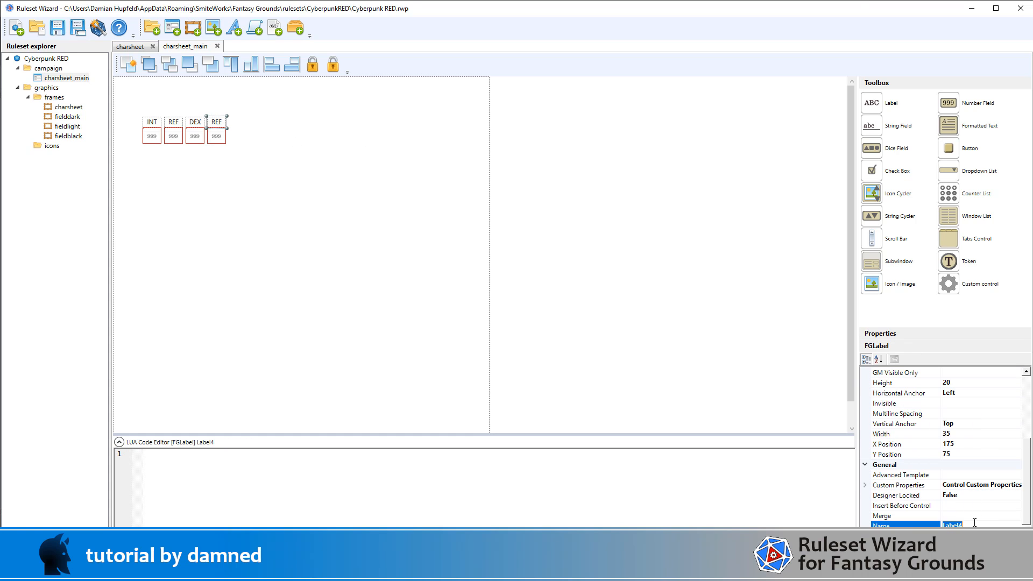
{"action": "type", "text": "ref_l"}
{"action": "left_click", "coordinate": [339, 147]}
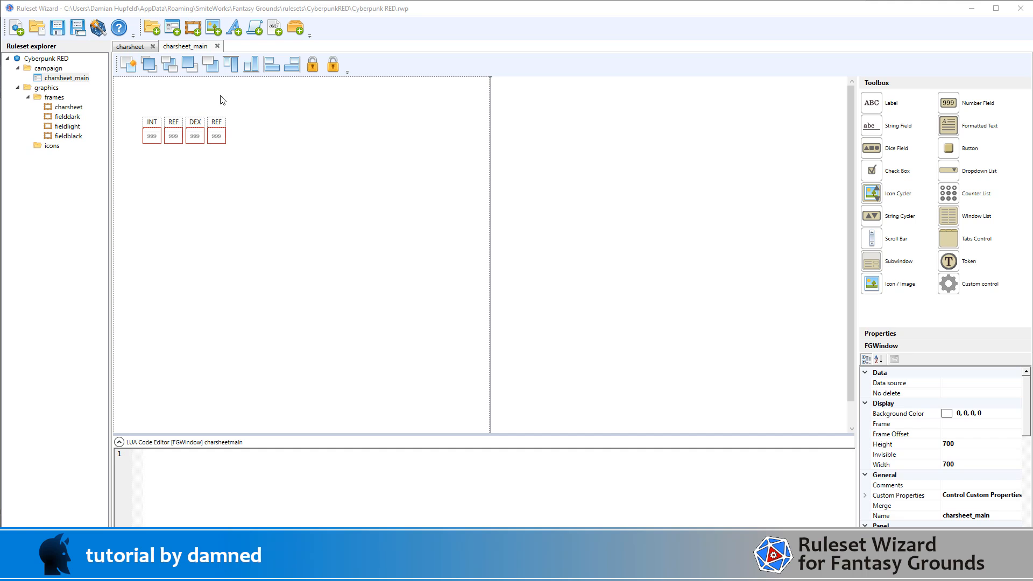
Try to export the ruleset with the duplicate control names as Cyberpunk RED.pak
{"action": "left_click", "coordinate": [99, 28]}
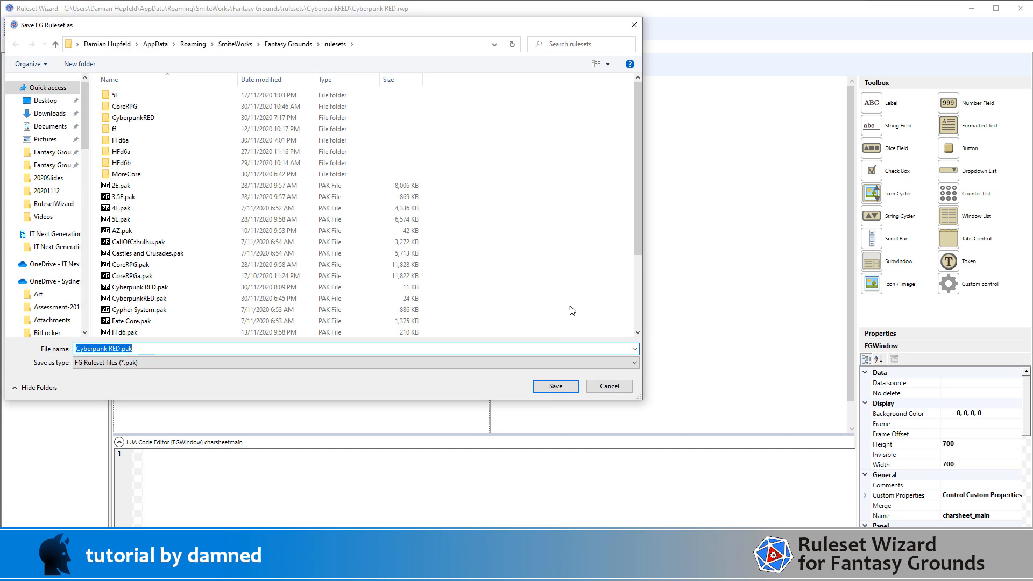
{"action": "left_click", "coordinate": [555, 386]}
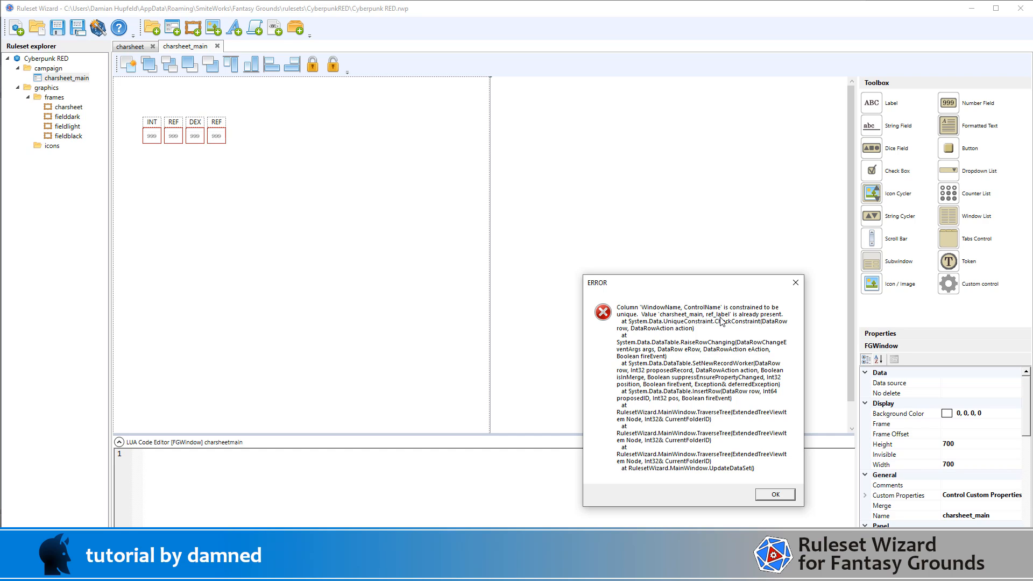
{"action": "left_click", "coordinate": [775, 494]}
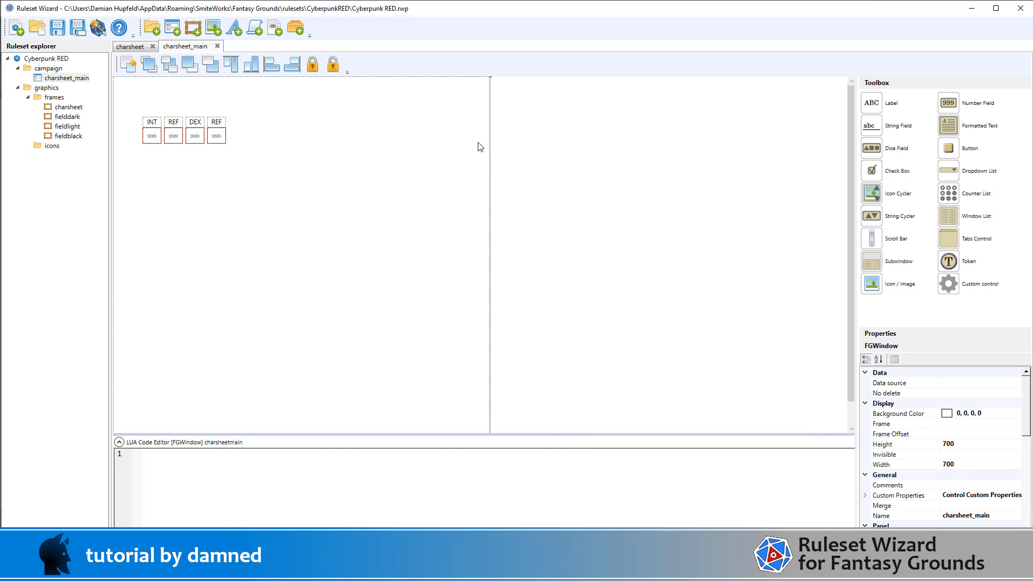
Set the copied REF label's text to TECH and rename its control to tech_label
{"action": "left_click", "coordinate": [216, 122]}
{"action": "left_click", "coordinate": [970, 414]}
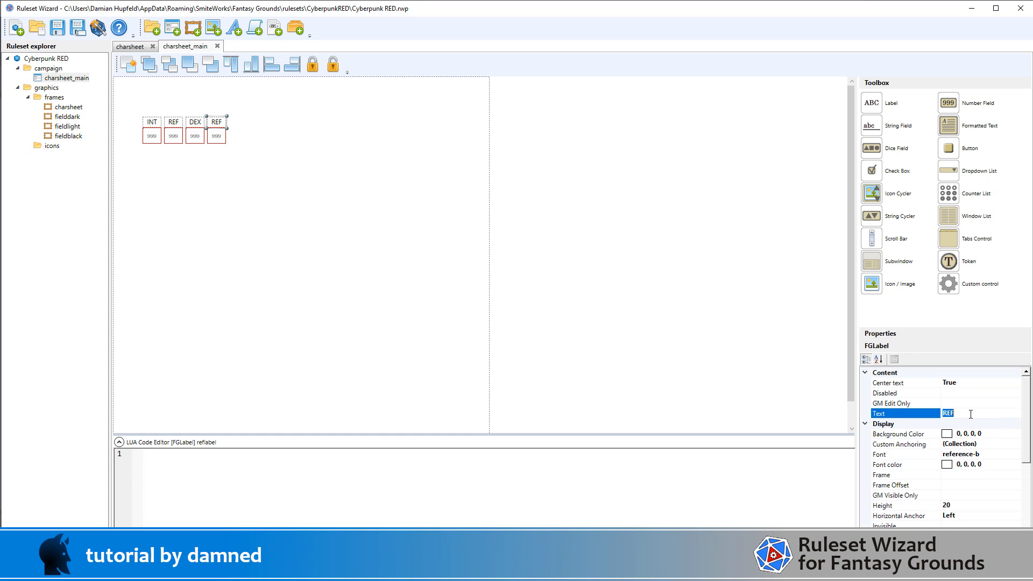
{"action": "type", "text": "TECH"}
{"action": "scroll", "coordinate": [1001, 447], "scroll_direction": "down", "scroll_amount": 5}
{"action": "left_click", "coordinate": [955, 505]}
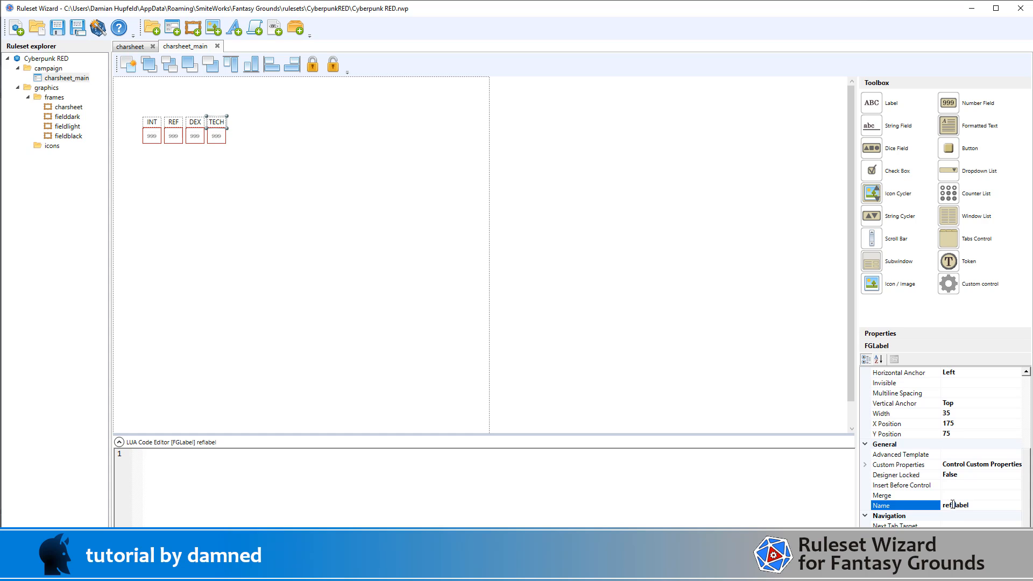
{"action": "left_click_drag", "start_coordinate": [952, 504], "coordinate": [927, 501]}
{"action": "type", "text": "tech"}
Rename the number field under the TECH label to tech_current
{"action": "left_click", "coordinate": [218, 138]}
{"action": "scroll", "coordinate": [987, 503], "scroll_direction": "up", "scroll_amount": 5}
{"action": "scroll", "coordinate": [988, 506], "scroll_direction": "down", "scroll_amount": 3}
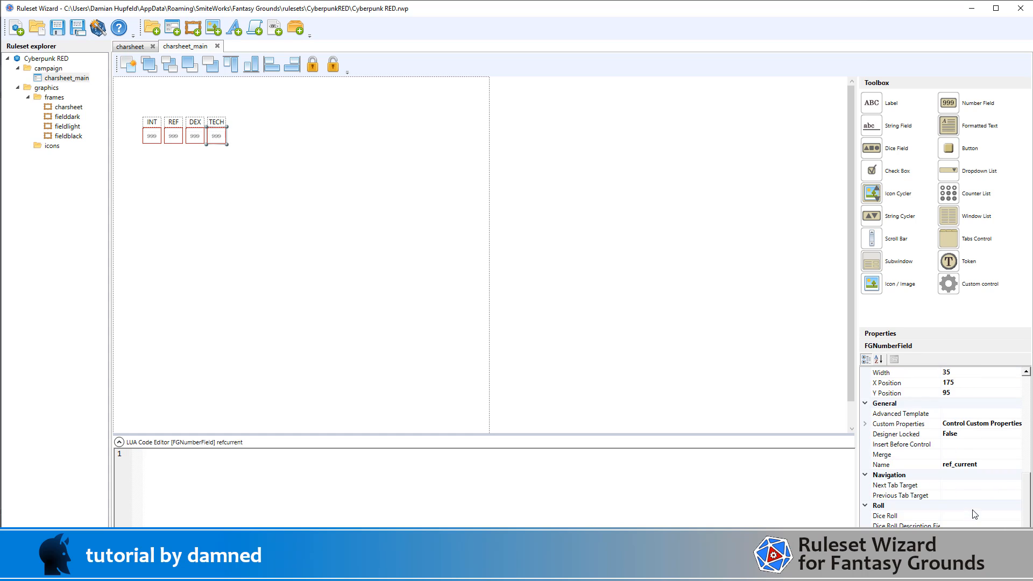
{"action": "left_click", "coordinate": [955, 473]}
{"action": "left_click", "coordinate": [955, 466]}
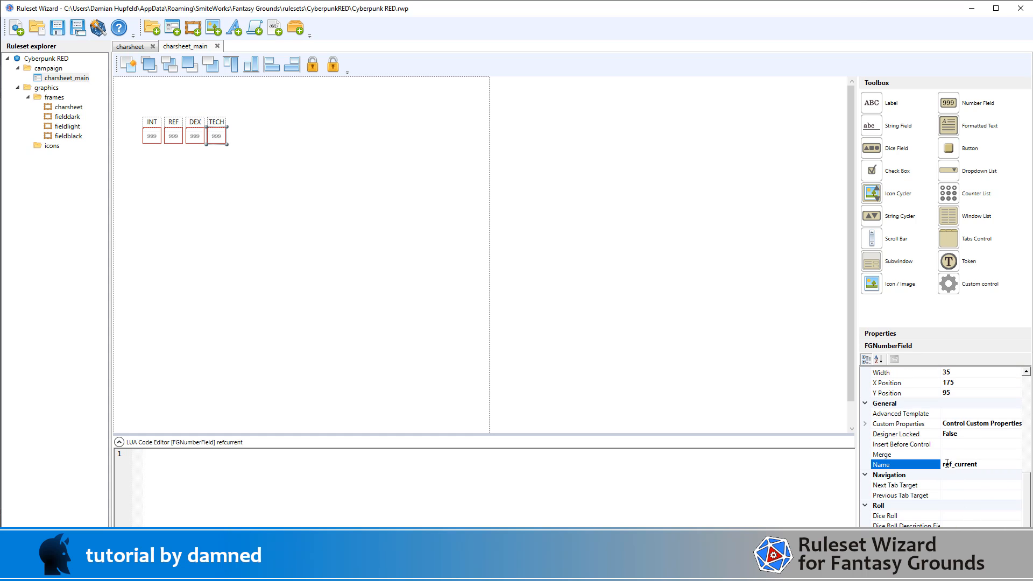
{"action": "type", "text": "tech"}
{"action": "left_click", "coordinate": [372, 237]}
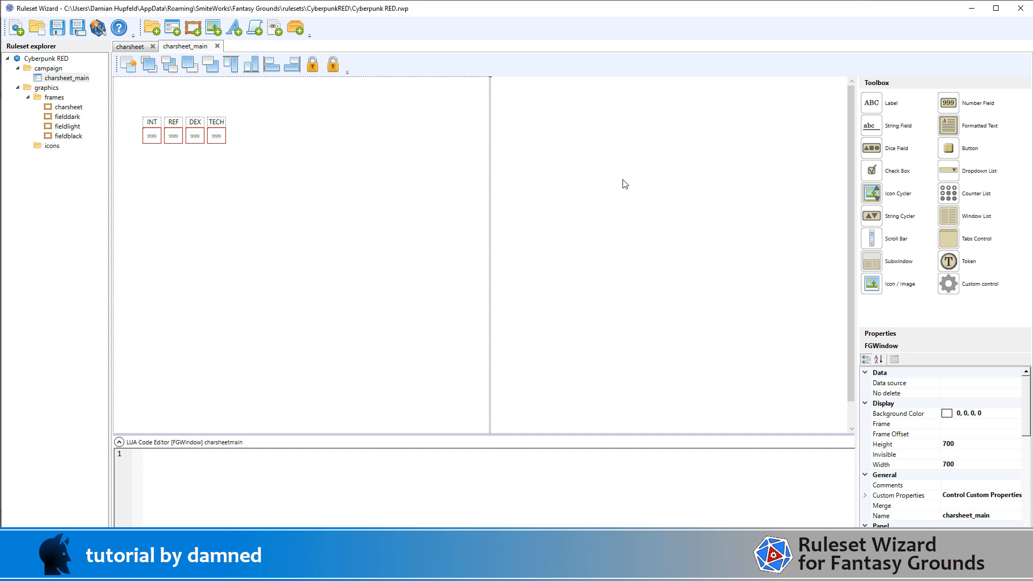
Duplicate the DEX and TECH labels together with their number fields and select all the copies
{"action": "left_click_drag", "start_coordinate": [572, 123], "coordinate": [183, 164]}
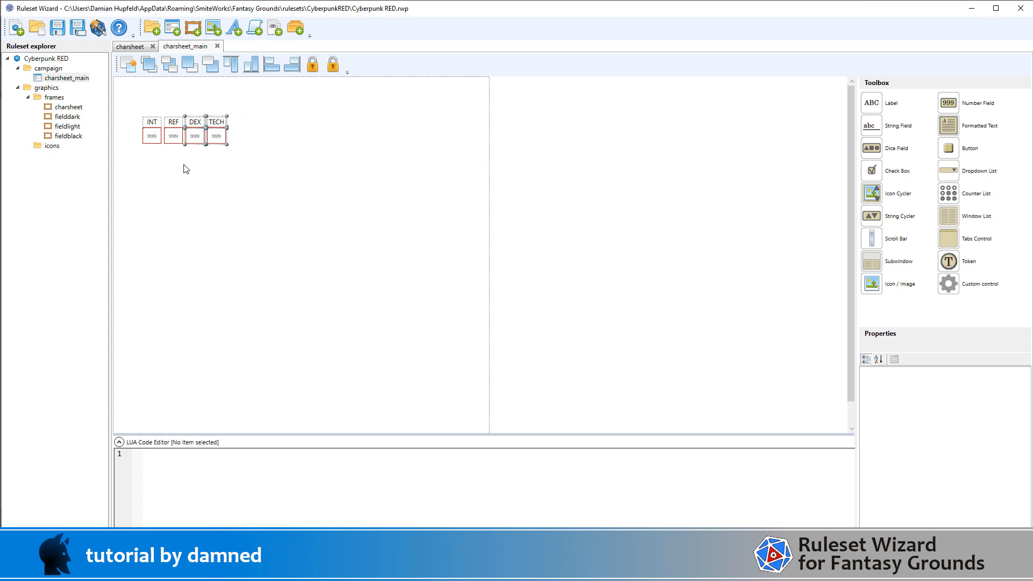
{"action": "left_click", "coordinate": [129, 65]}
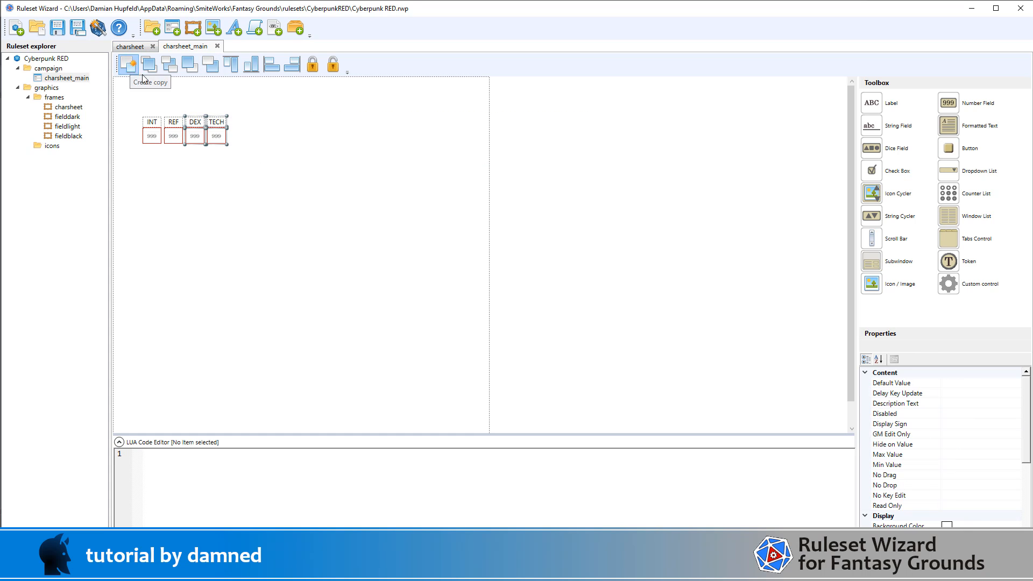
{"action": "left_click", "coordinate": [203, 130]}
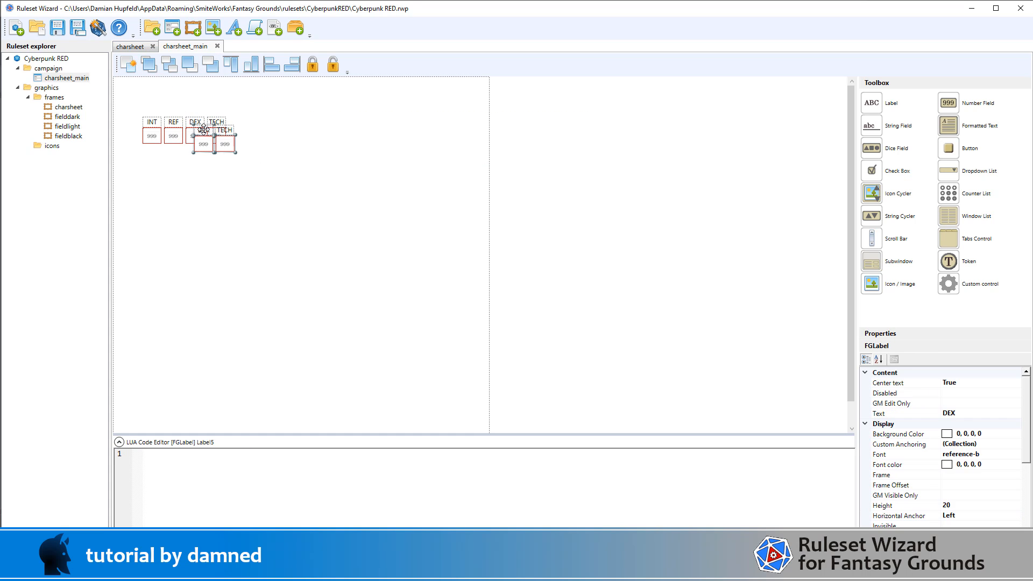
{"action": "left_click", "coordinate": [231, 132]}
Move the copied DEX and TECH controls beside the original TECH column, level with the stat row
{"action": "key", "text": "Right"}
{"action": "key", "text": "Right"}
{"action": "key", "text": "Right"}
{"action": "key", "text": "Right"}
{"action": "key", "text": "Right"}
{"action": "key", "text": "Right"}
{"action": "key", "text": "Right"}
{"action": "key", "text": "Right"}
{"action": "key", "text": "Right"}
{"action": "key", "text": "Right"}
{"action": "key", "text": "Right"}
{"action": "key", "text": "Right"}
{"action": "key", "text": "Right"}
{"action": "key", "text": "Right"}
{"action": "key", "text": "Right"}
{"action": "key", "text": "Right"}
{"action": "key", "text": "Right"}
{"action": "key", "text": "Right"}
{"action": "key", "text": "Right"}
{"action": "key", "text": "Right"}
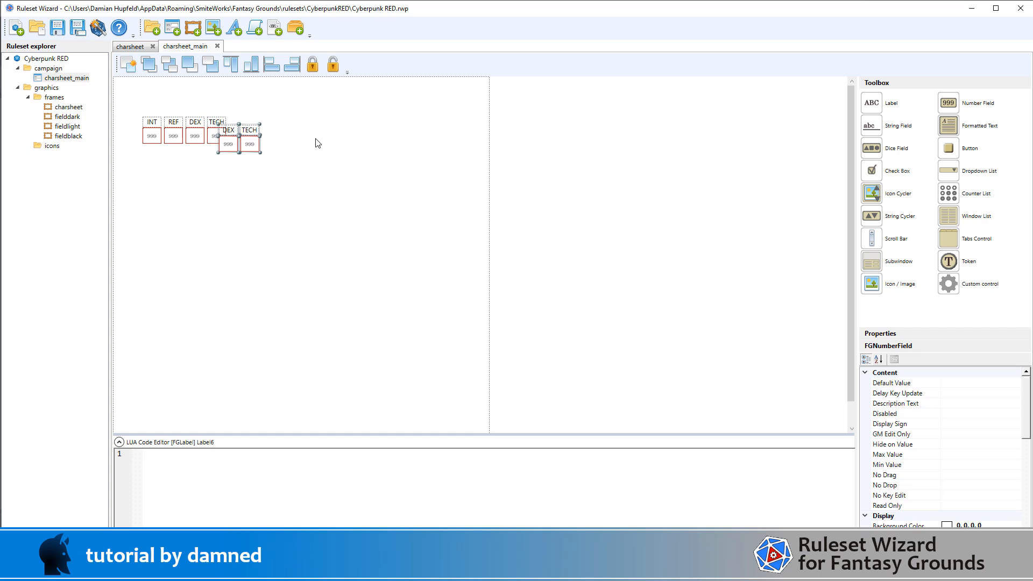
{"action": "key", "text": "Right"}
{"action": "key", "text": "Right"}
{"action": "key", "text": "Right"}
{"action": "key", "text": "Right"}
{"action": "key", "text": "Right"}
{"action": "key", "text": "Right"}
{"action": "key", "text": "Right"}
{"action": "key", "text": "Right"}
{"action": "key", "text": "Right"}
{"action": "key", "text": "Right"}
{"action": "key", "text": "Right"}
{"action": "key", "text": "Right"}
{"action": "key", "text": "Right"}
{"action": "key", "text": "Right"}
{"action": "key", "text": "Right"}
{"action": "key", "text": "Right"}
{"action": "key", "text": "Right"}
{"action": "key", "text": "Right"}
{"action": "key", "text": "Right"}
{"action": "key", "text": "Up"}
{"action": "key", "text": "Up"}
{"action": "key", "text": "Up"}
{"action": "key", "text": "Up"}
{"action": "key", "text": "Up"}
{"action": "key", "text": "Up"}
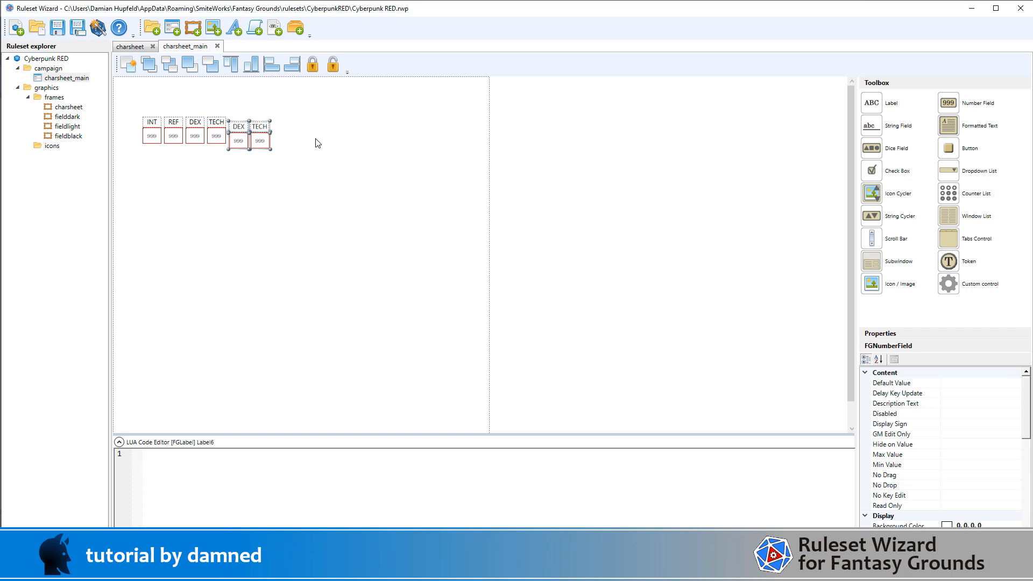
{"action": "key", "text": "Up"}
{"action": "key", "text": "Up"}
{"action": "key", "text": "Up"}
{"action": "key", "text": "Up"}
{"action": "key", "text": "Up"}
{"action": "key", "text": "Up"}
{"action": "key", "text": "Up"}
{"action": "key", "text": "Up"}
{"action": "key", "text": "Up"}
{"action": "key", "text": "Up"}
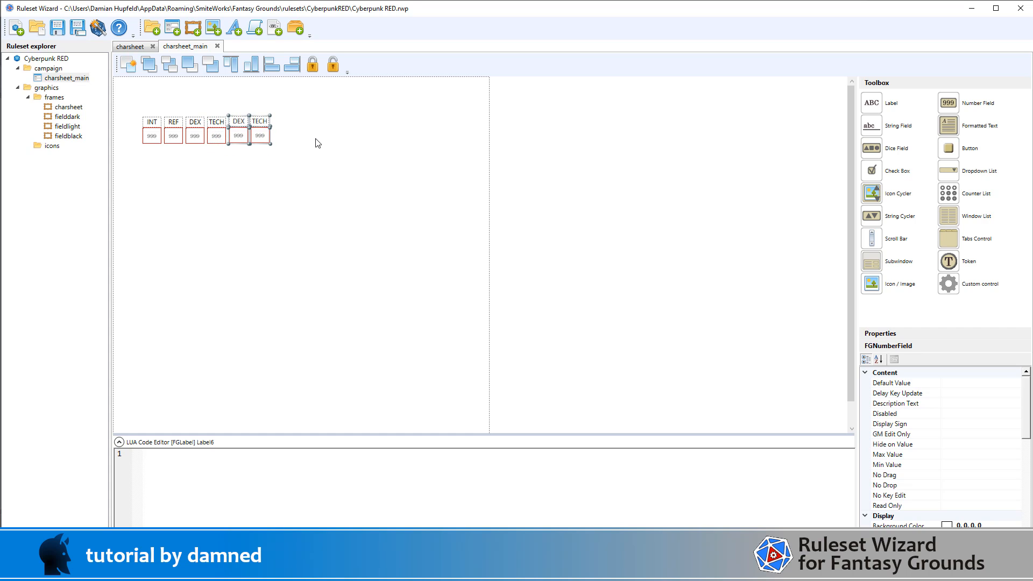
{"action": "key", "text": "Down"}
{"action": "left_click", "coordinate": [437, 147]}
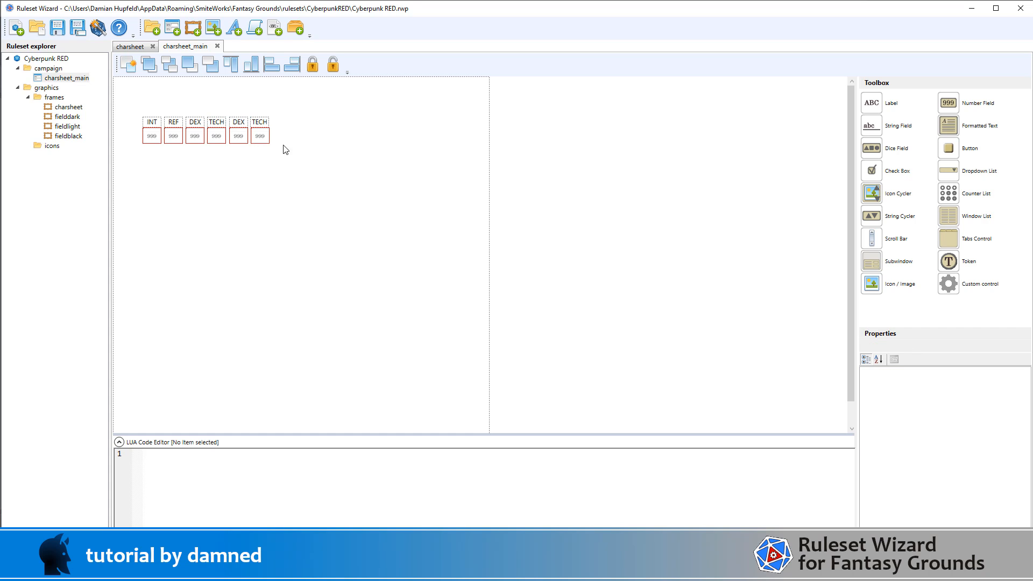
Check the copied DEX controls' position and shift both copied columns left so the DEX copy sits at X position 215
{"action": "left_click", "coordinate": [236, 139]}
{"action": "scroll", "coordinate": [914, 427], "scroll_direction": "down", "scroll_amount": 5}
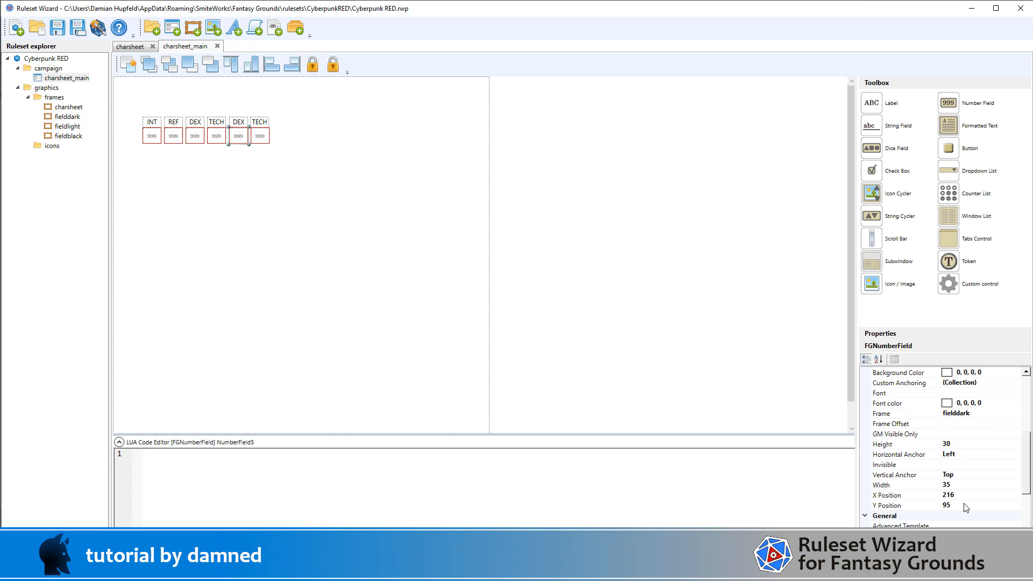
{"action": "left_click", "coordinate": [235, 123]}
{"action": "scroll", "coordinate": [982, 450], "scroll_direction": "down", "scroll_amount": 5}
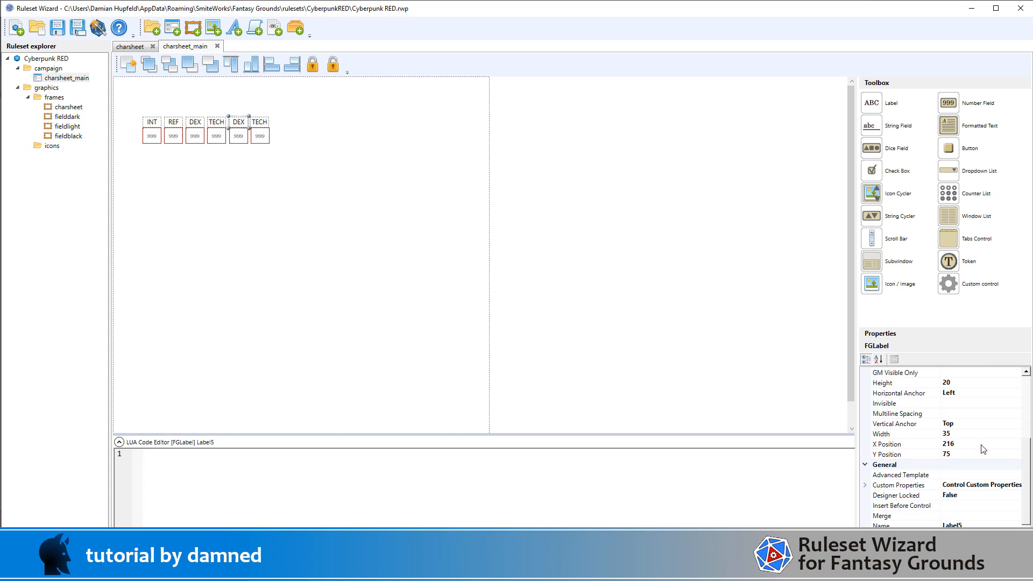
{"action": "left_click_drag", "start_coordinate": [541, 93], "coordinate": [225, 164]}
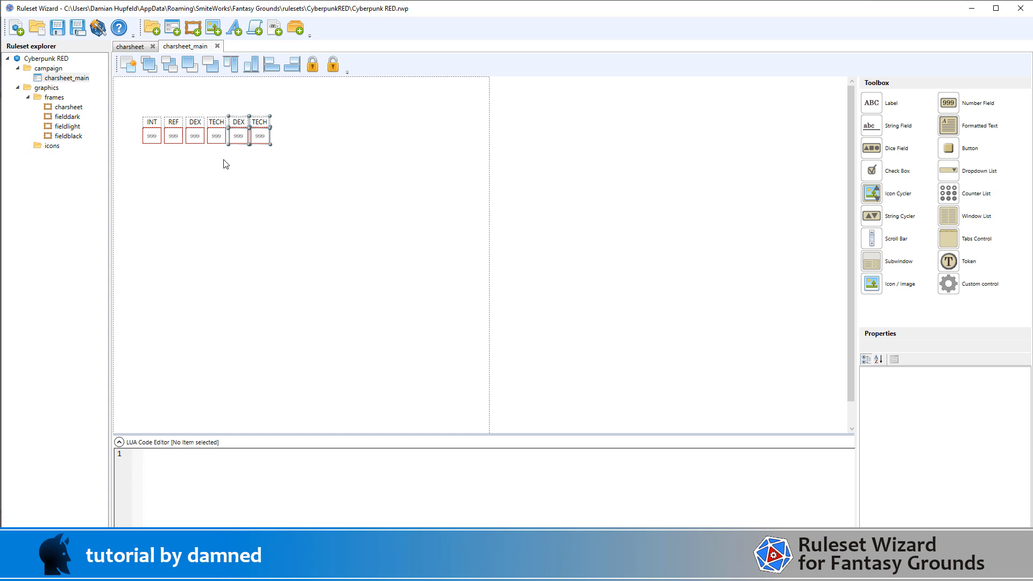
{"action": "left_click", "coordinate": [608, 168]}
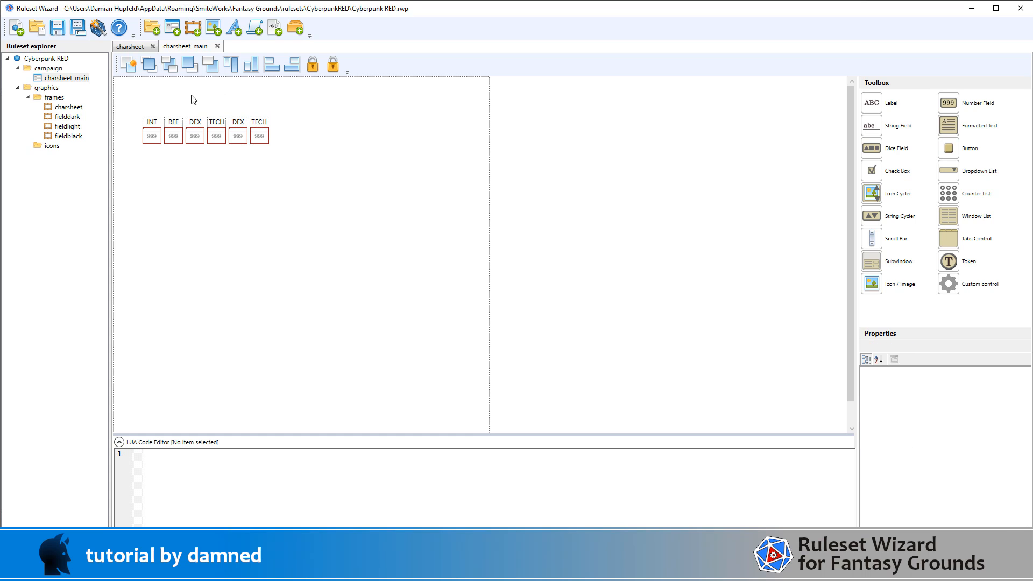
Set the copied DEX label's text to COOL and rename its control to cool_label
{"action": "left_click", "coordinate": [241, 121]}
{"action": "scroll", "coordinate": [952, 453], "scroll_direction": "down", "scroll_amount": 3}
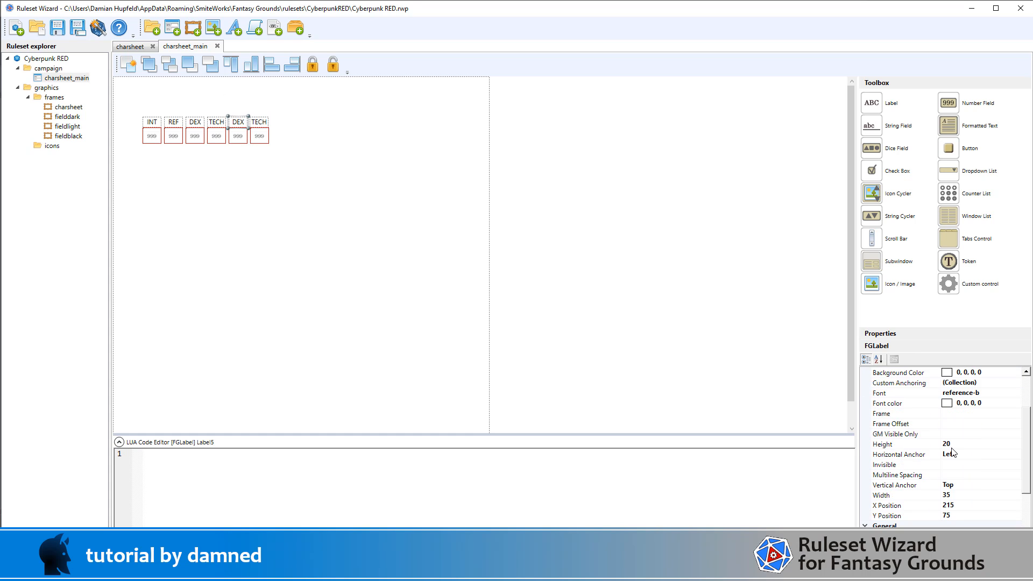
{"action": "scroll", "coordinate": [952, 453], "scroll_direction": "down", "scroll_amount": 1}
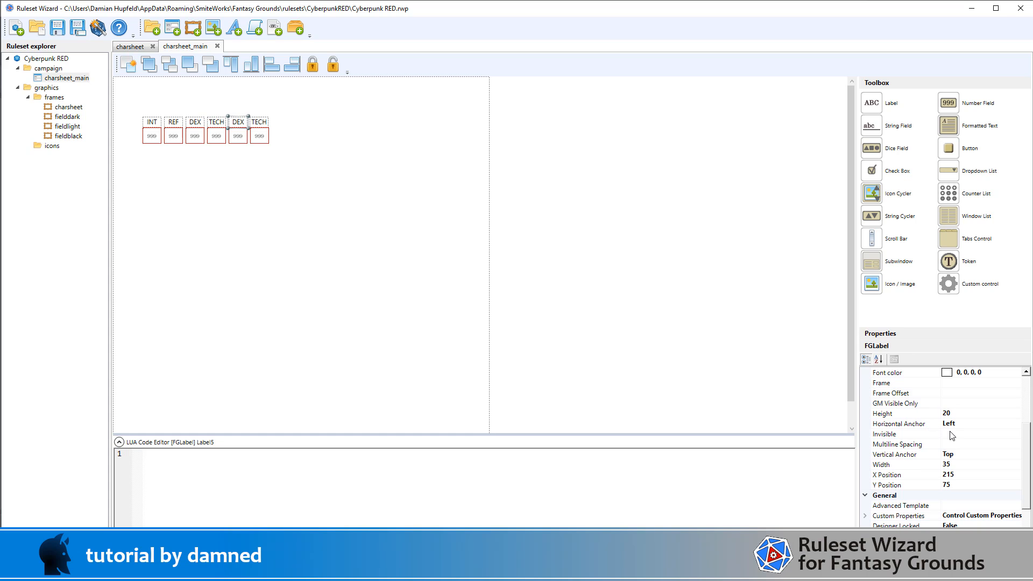
{"action": "scroll", "coordinate": [953, 436], "scroll_direction": "up", "scroll_amount": 3}
{"action": "left_click", "coordinate": [958, 413]}
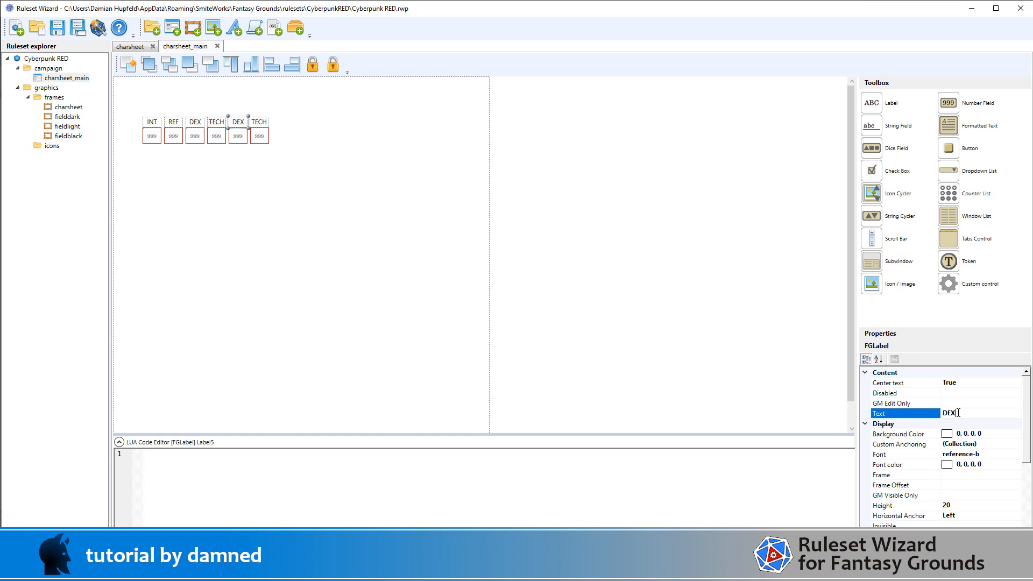
{"action": "double_click", "coordinate": [958, 413]}
{"action": "type", "text": "COOL"}
{"action": "scroll", "coordinate": [999, 465], "scroll_direction": "down", "scroll_amount": 5}
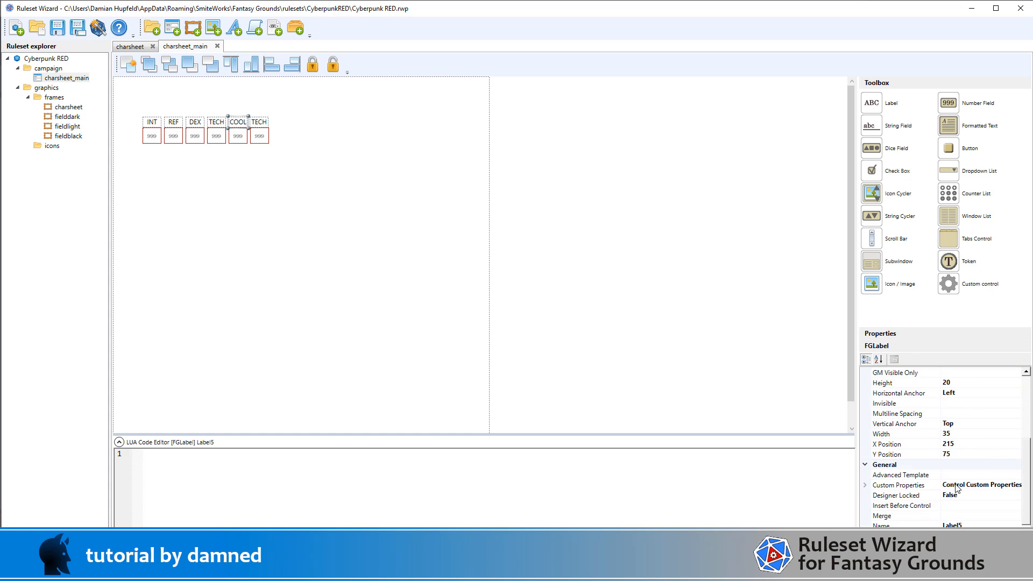
{"action": "left_click", "coordinate": [974, 504]}
{"action": "double_click", "coordinate": [974, 505]}
{"action": "type", "text": "cool_l"}
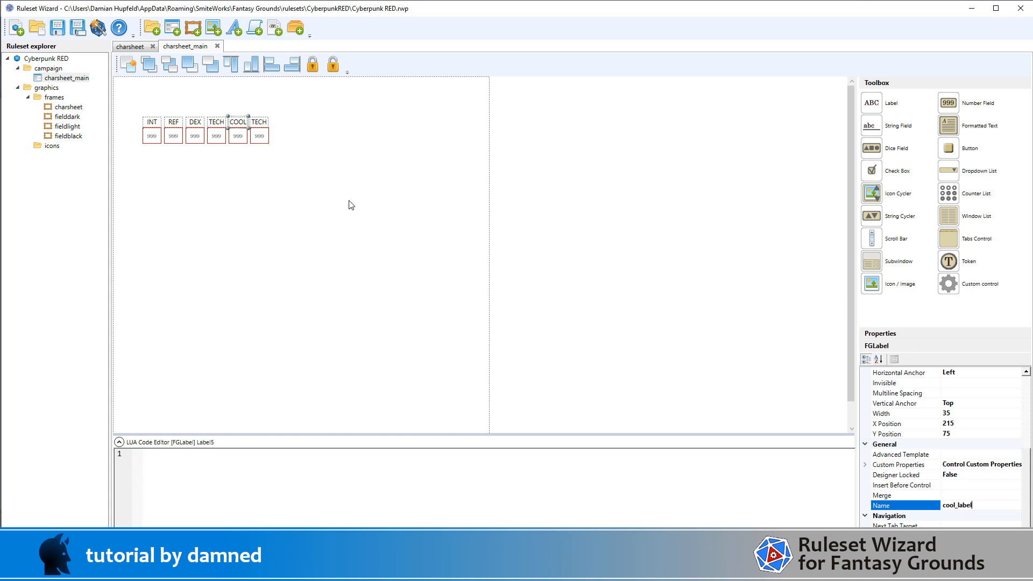
Set the copied TECH label's text to WILL and rename its control to will_label
{"action": "left_click", "coordinate": [262, 125]}
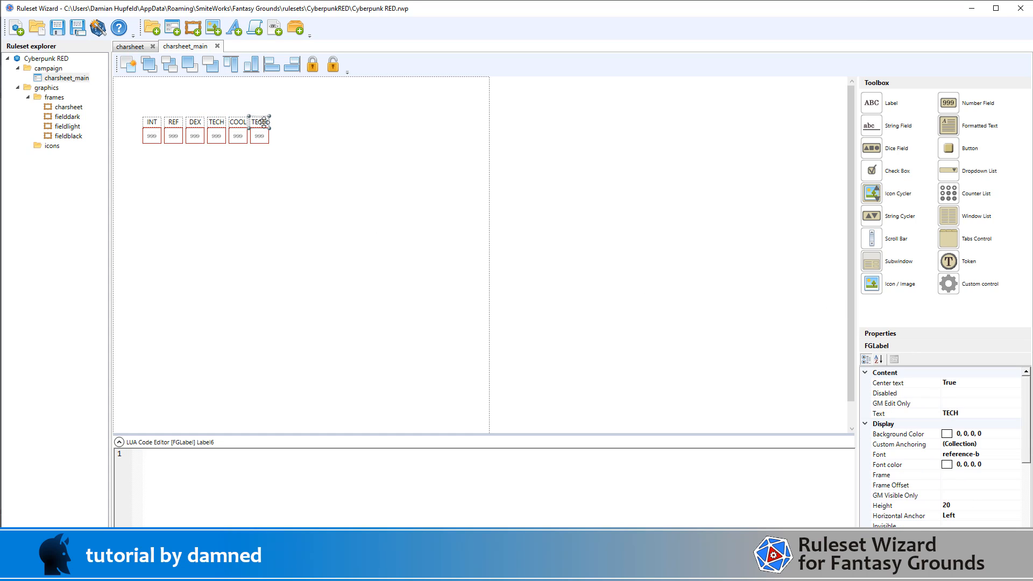
{"action": "left_click", "coordinate": [971, 412]}
{"action": "type", "text": "WILL"}
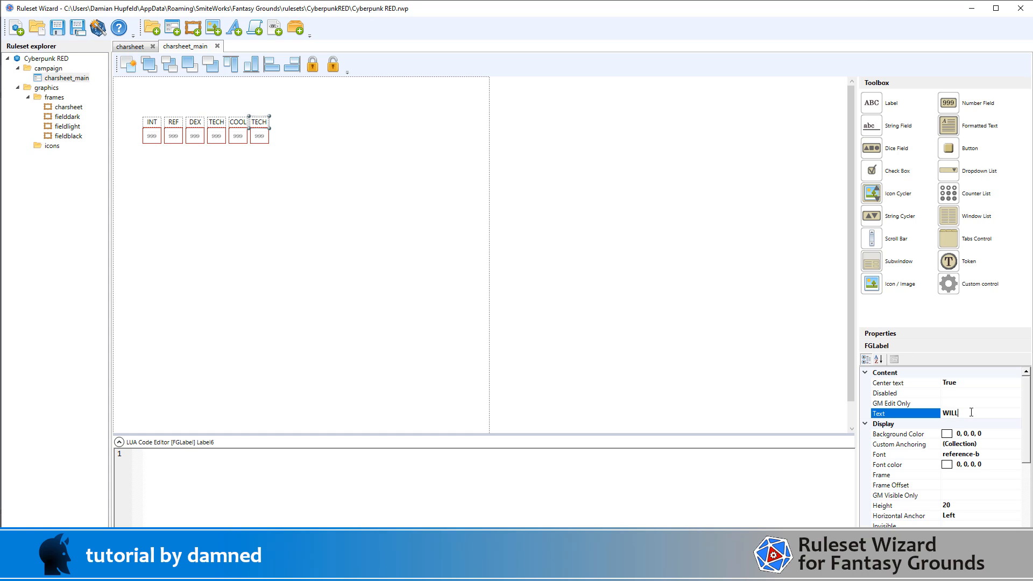
{"action": "key", "text": "Return"}
{"action": "scroll", "coordinate": [969, 506], "scroll_direction": "down", "scroll_amount": 2}
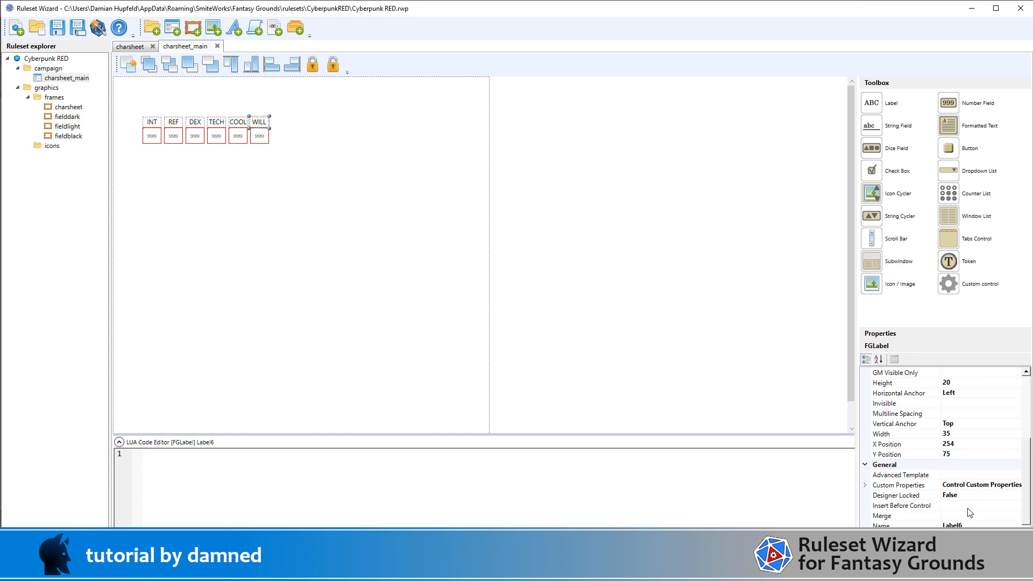
{"action": "left_click", "coordinate": [969, 505]}
{"action": "type", "text": "will_l"}
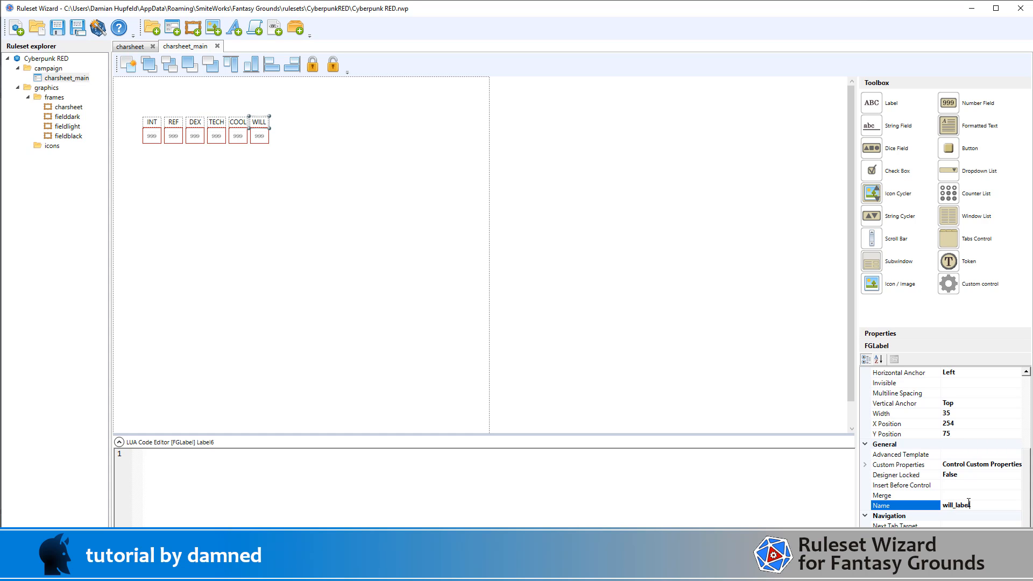
{"action": "type", "text": "abel"}
Rename the number field under the WILL label to will_current
{"action": "left_click", "coordinate": [259, 140]}
{"action": "scroll", "coordinate": [969, 523], "scroll_direction": "down", "scroll_amount": 5}
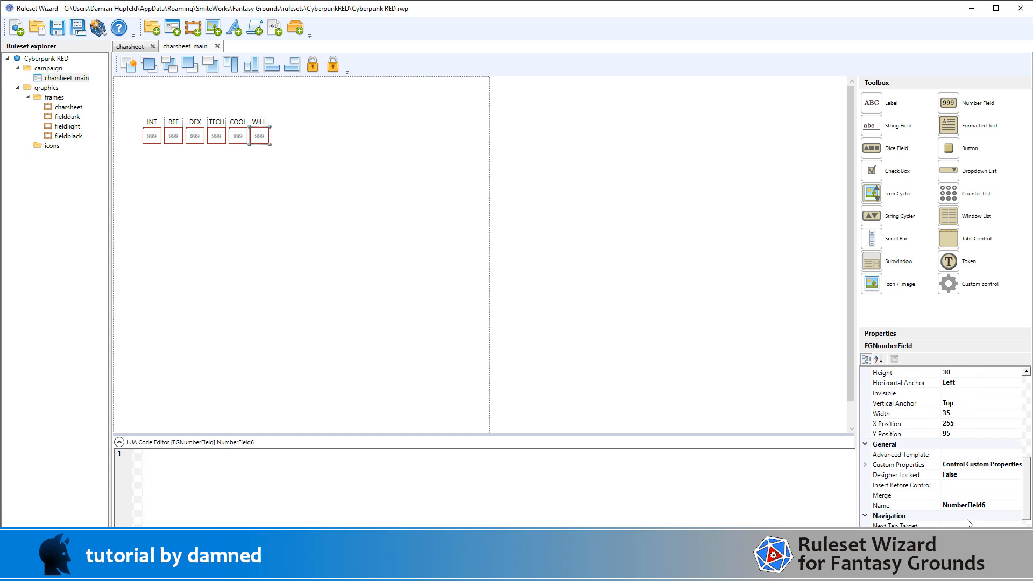
{"action": "left_click", "coordinate": [972, 507]}
{"action": "type", "text": "will_current"}
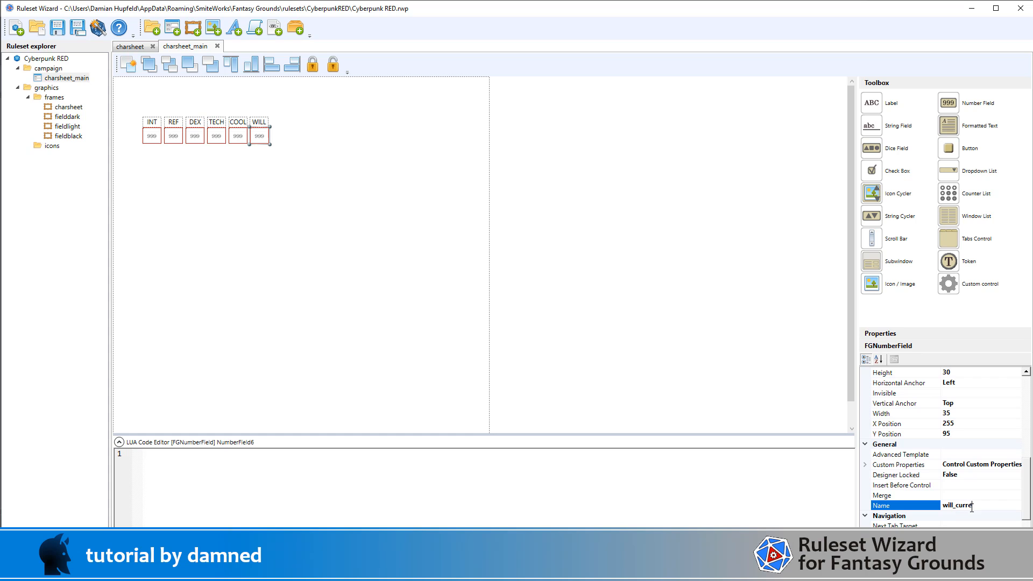
Rename the number field under the COOL label to cool_current
{"action": "left_click", "coordinate": [238, 136]}
{"action": "scroll", "coordinate": [929, 503], "scroll_direction": "down", "scroll_amount": 5}
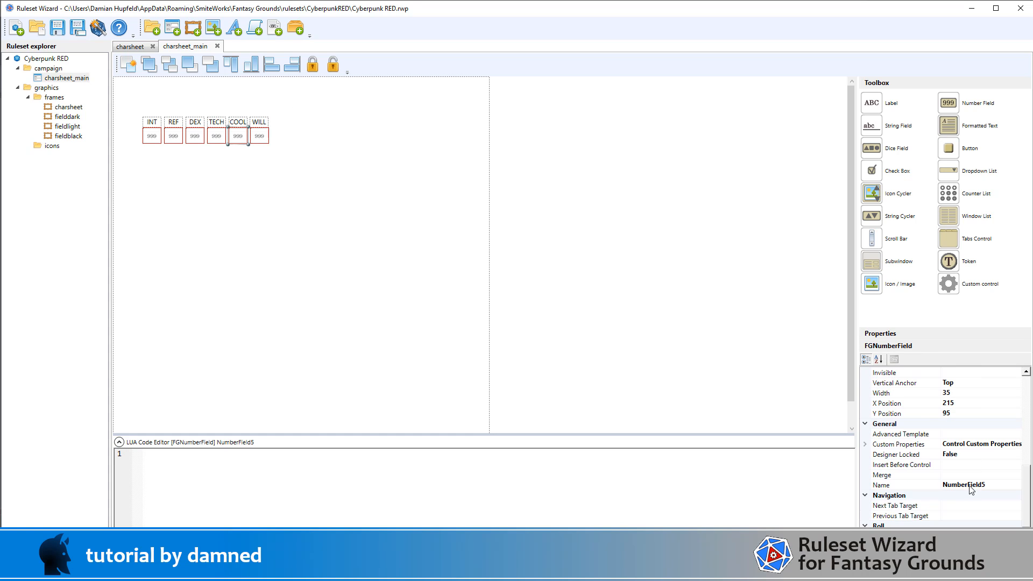
{"action": "left_click", "coordinate": [970, 486]}
{"action": "type", "text": "c"}
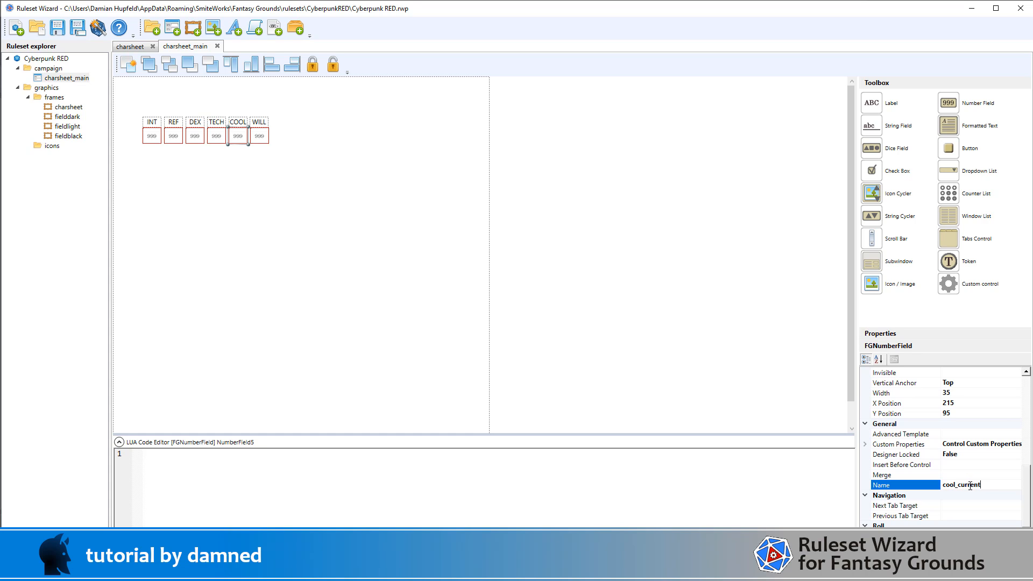
{"action": "type", "text": "ool_current"}
{"action": "left_click", "coordinate": [354, 144]}
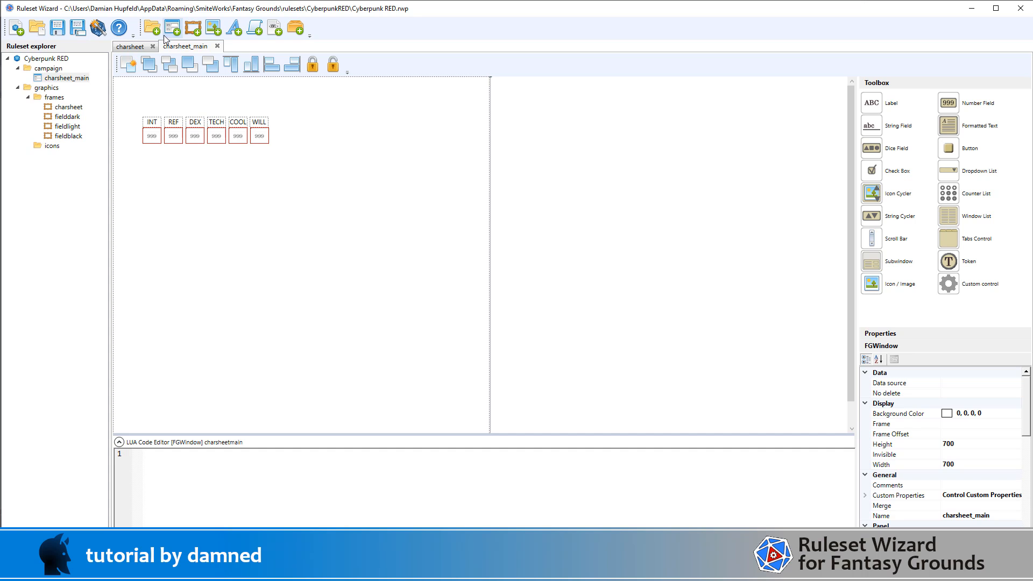
Export the ruleset with the six stat fields as Cyberpunk RED.pak in the rulesets folder
{"action": "left_click", "coordinate": [98, 28]}
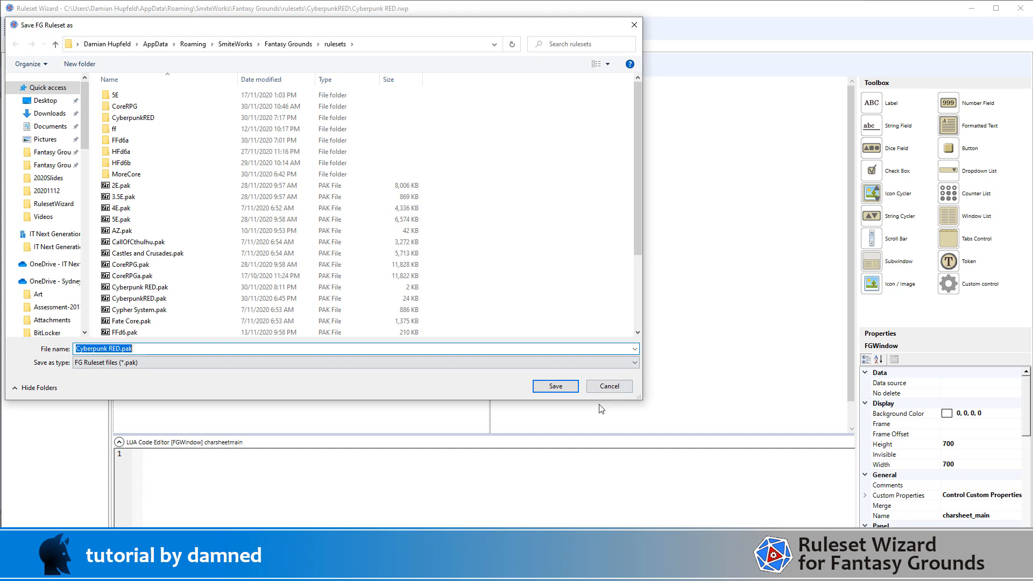
{"action": "left_click", "coordinate": [556, 389]}
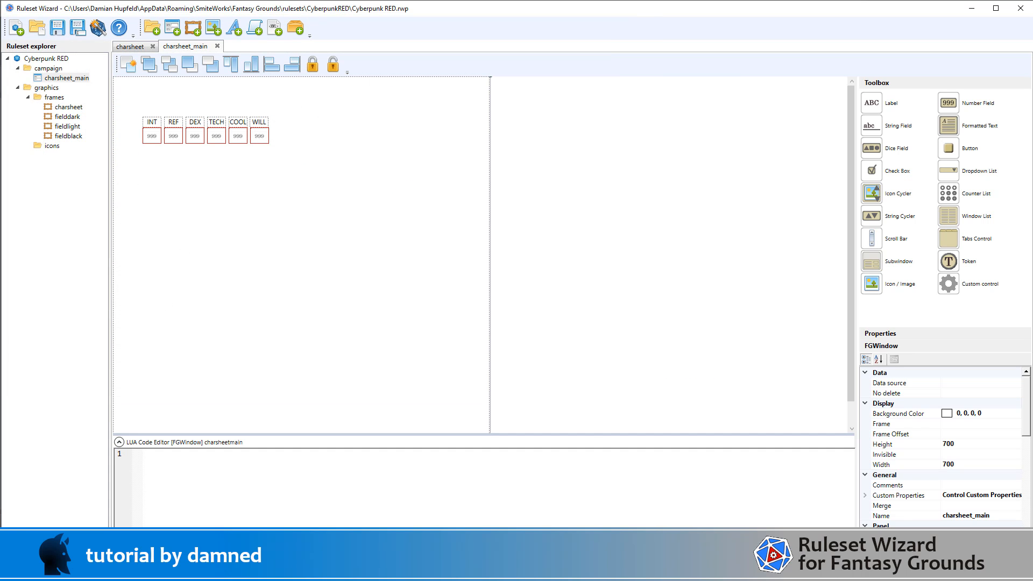
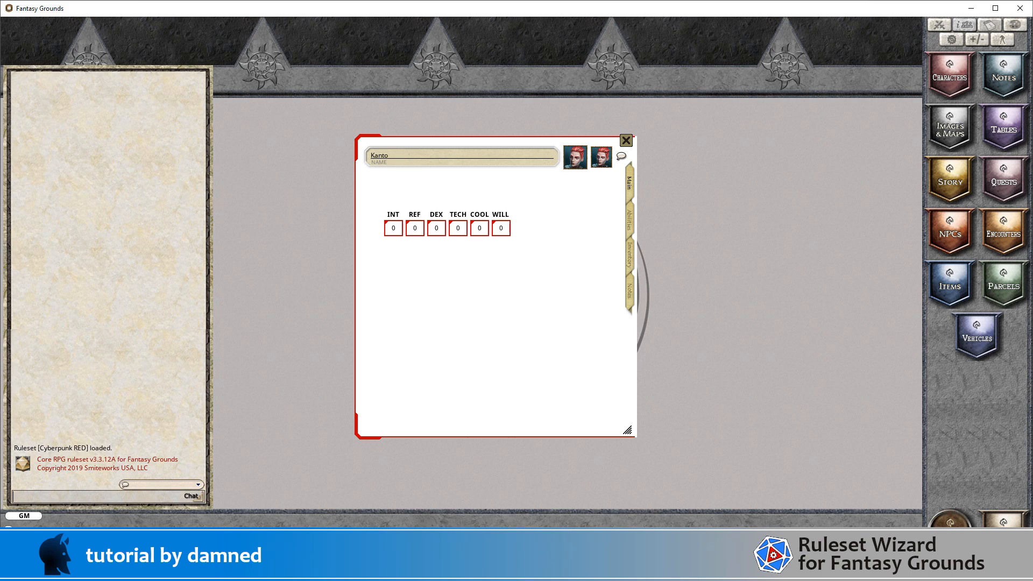
Switch back to Ruleset Wizard and duplicate the COOL and WILL labels together with their number fields
{"action": "key", "text": "alt+Tab"}
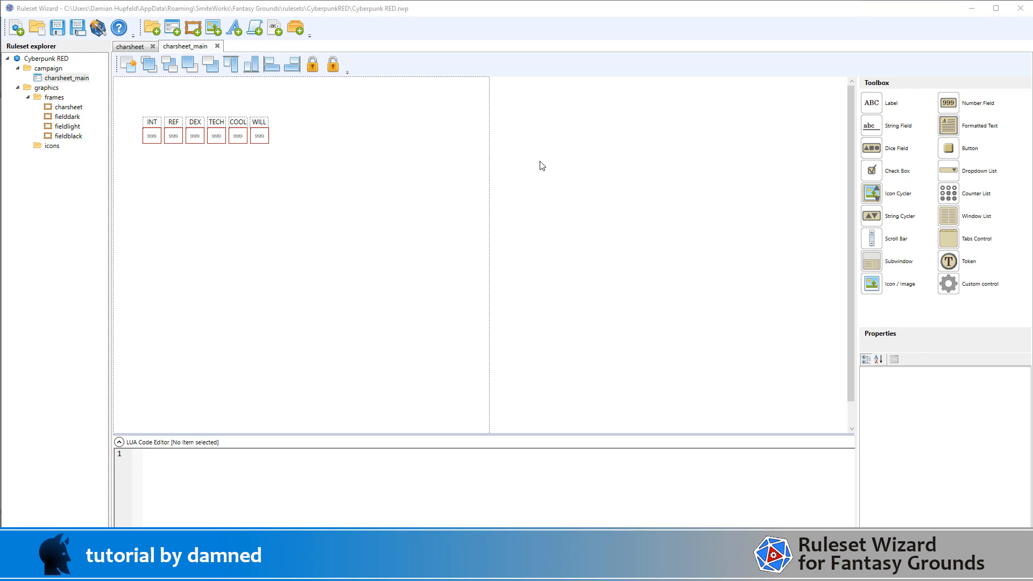
{"action": "left_click_drag", "start_coordinate": [581, 170], "coordinate": [226, 105]}
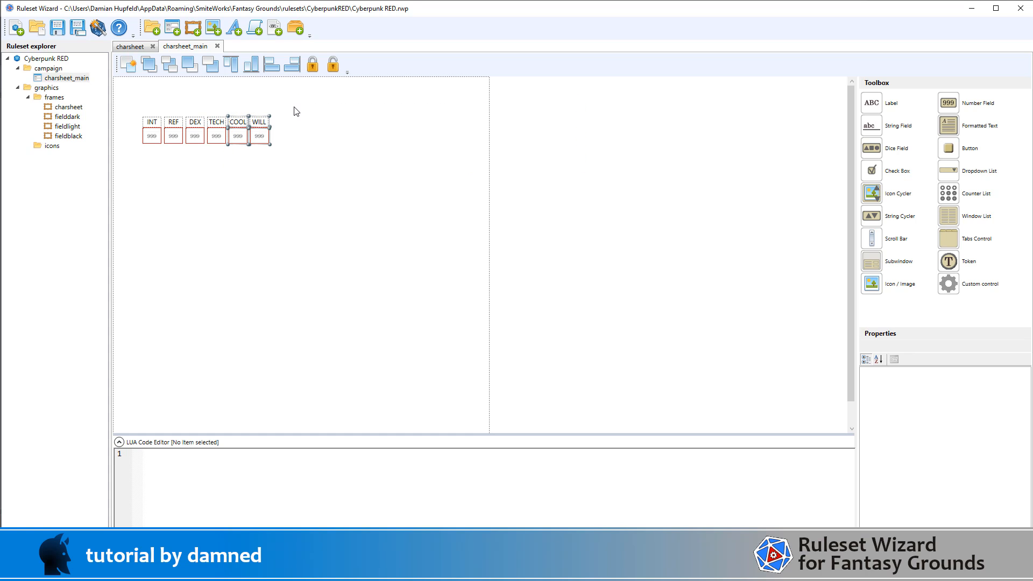
{"action": "left_click", "coordinate": [128, 64]}
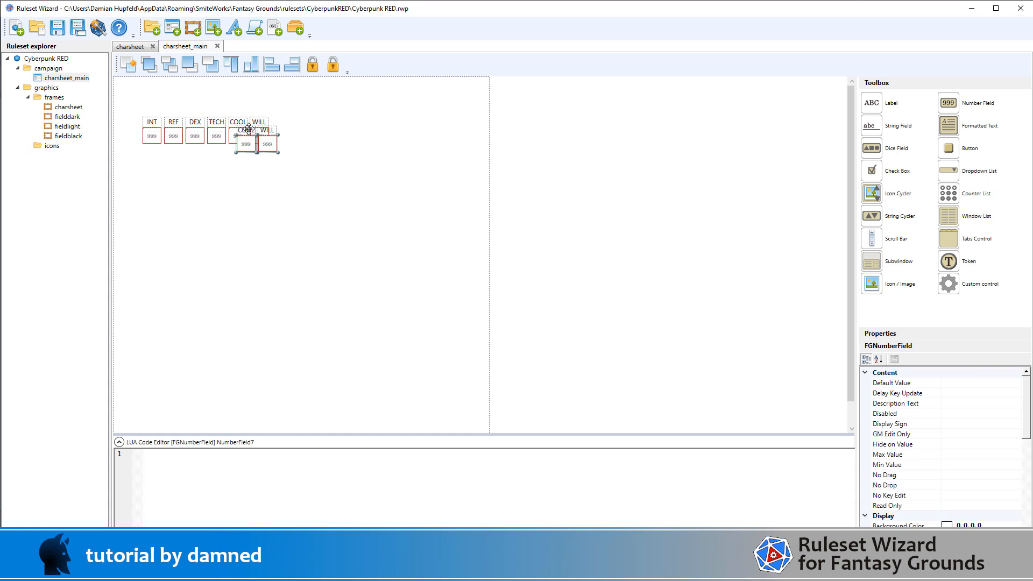
{"action": "left_click", "coordinate": [252, 128]}
{"action": "left_click", "coordinate": [266, 130]}
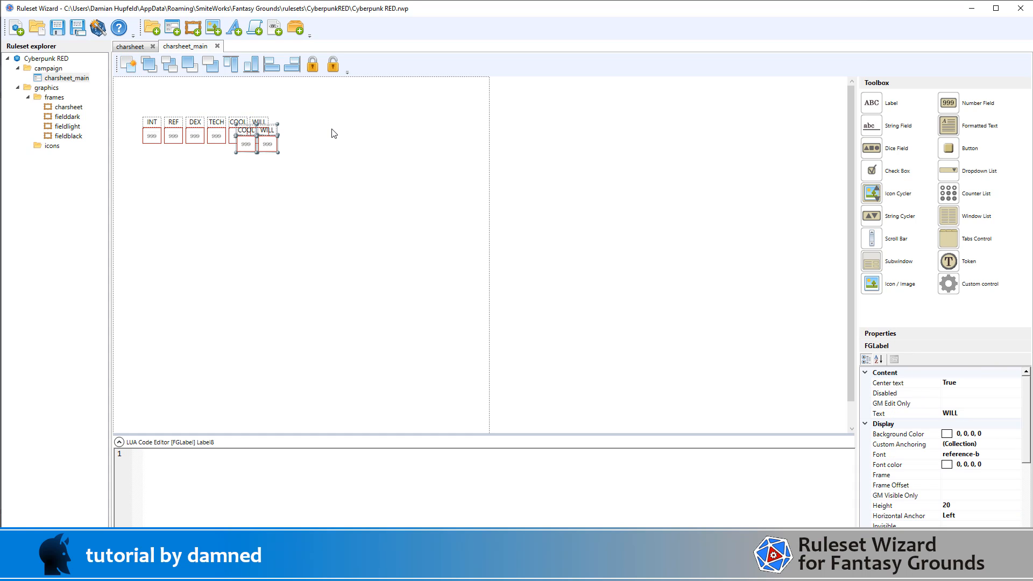
Move the duplicated COOL and WILL labels with their number fields up and right to the end of the stat row
{"action": "key", "text": "Up"}
{"action": "key", "text": "Up"}
{"action": "key", "text": "Up"}
{"action": "key", "text": "Up"}
{"action": "key", "text": "Up"}
{"action": "key", "text": "Up"}
{"action": "key", "text": "Up"}
{"action": "key", "text": "Up"}
{"action": "key", "text": "Up"}
{"action": "key", "text": "Up"}
{"action": "key", "text": "Up"}
{"action": "key", "text": "Up"}
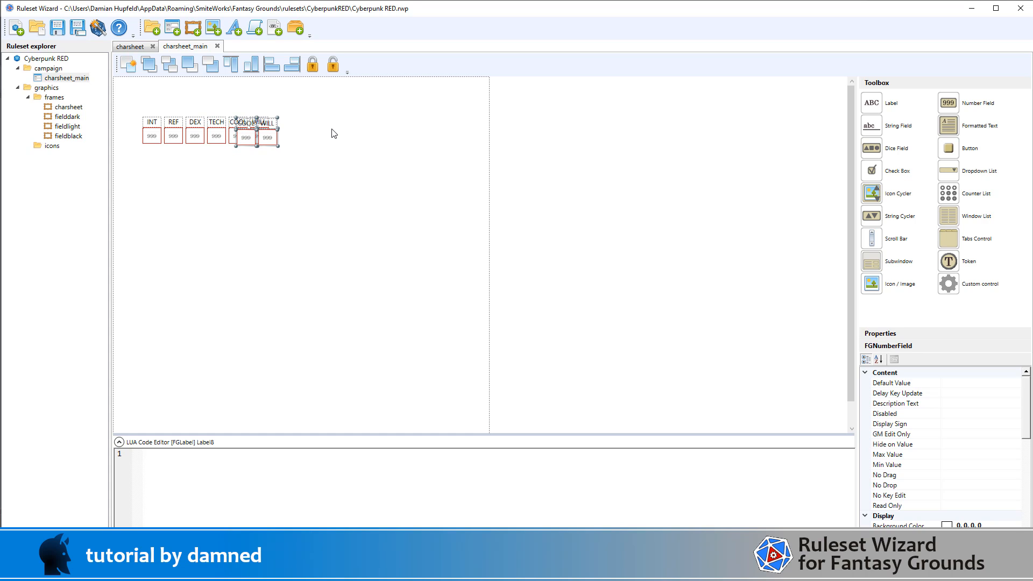
{"action": "key", "text": "Up"}
{"action": "key", "text": "Up"}
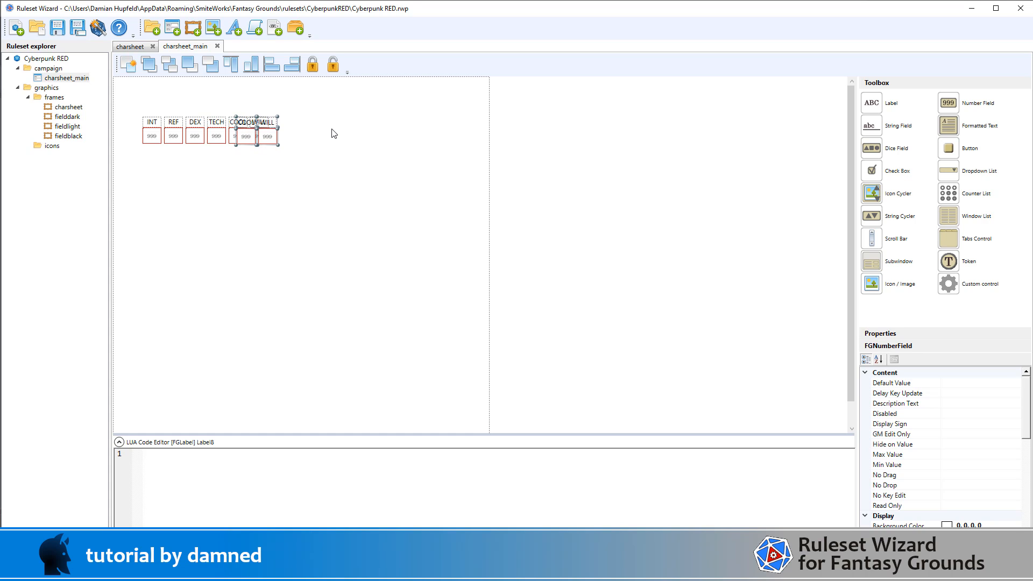
{"action": "key", "text": "Up"}
{"action": "key", "text": "Up"}
{"action": "key", "text": "Right"}
{"action": "key", "text": "Right"}
{"action": "key", "text": "Right"}
{"action": "key", "text": "Right"}
{"action": "key", "text": "Right"}
{"action": "key", "text": "Right"}
{"action": "key", "text": "Right"}
{"action": "key", "text": "Right"}
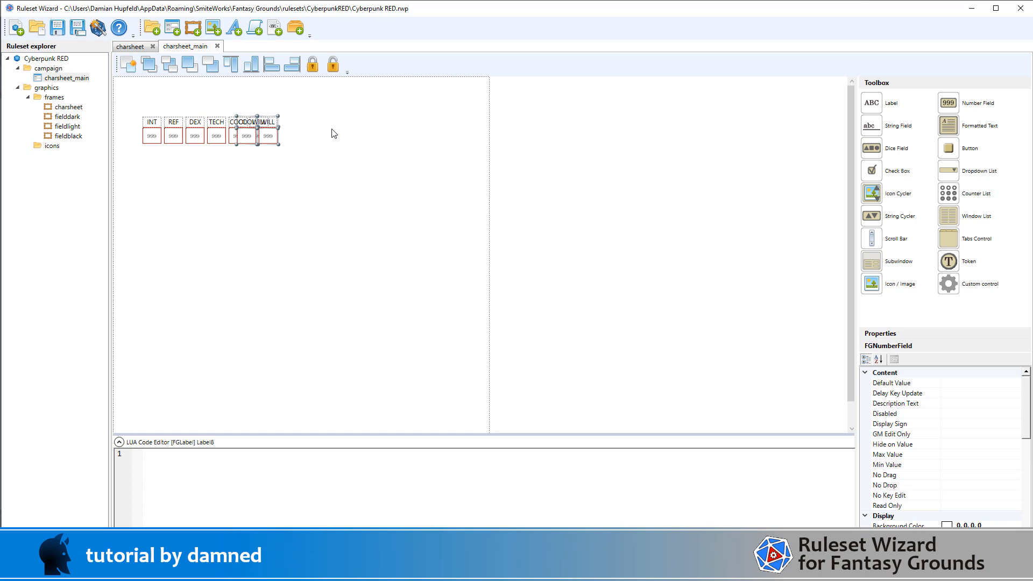
{"action": "key", "text": "Right"}
{"action": "key", "text": "Right"}
{"action": "key", "text": "Right"}
{"action": "key", "text": "Right"}
{"action": "key", "text": "Right"}
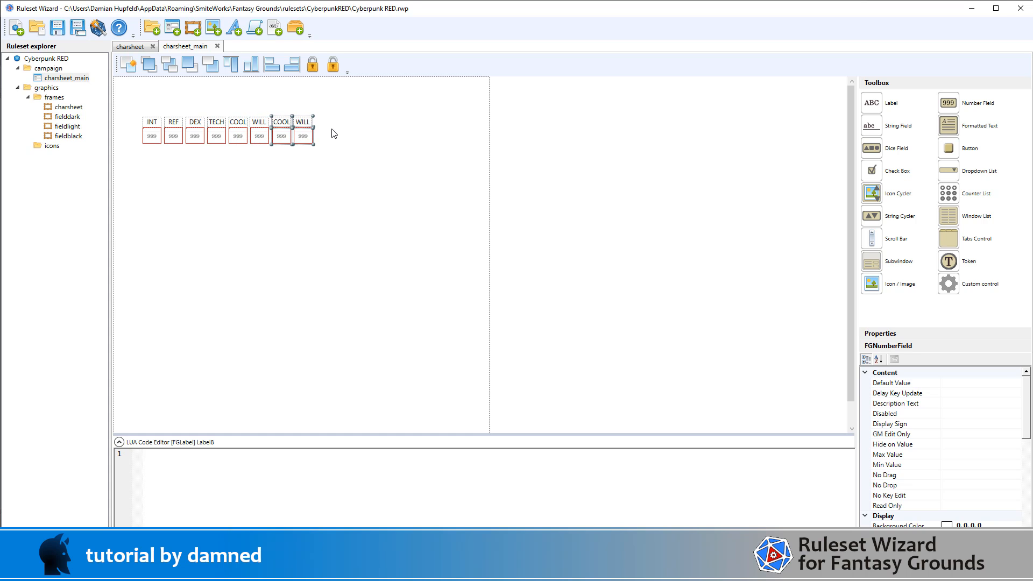
{"action": "left_click", "coordinate": [555, 163]}
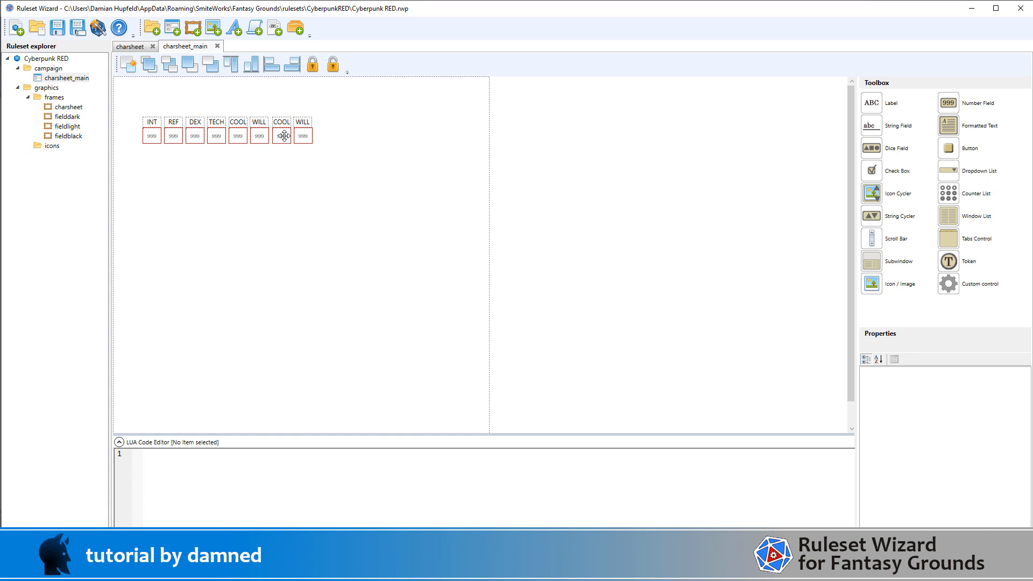
Fine-tune the duplicated COOL and WILL group so its first number field sits at X position 295
{"action": "left_click", "coordinate": [284, 135]}
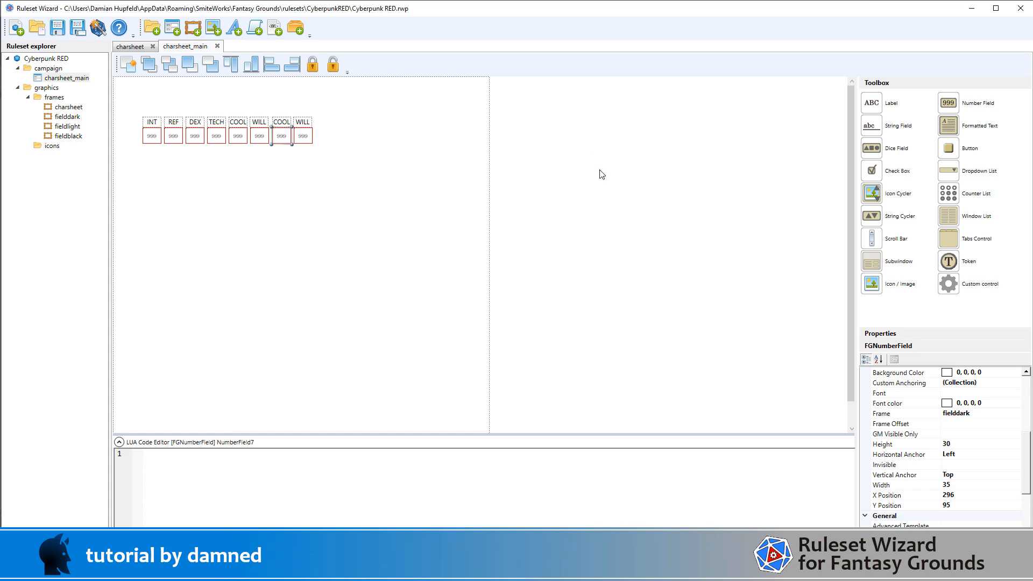
{"action": "left_click_drag", "start_coordinate": [597, 213], "coordinate": [272, 108]}
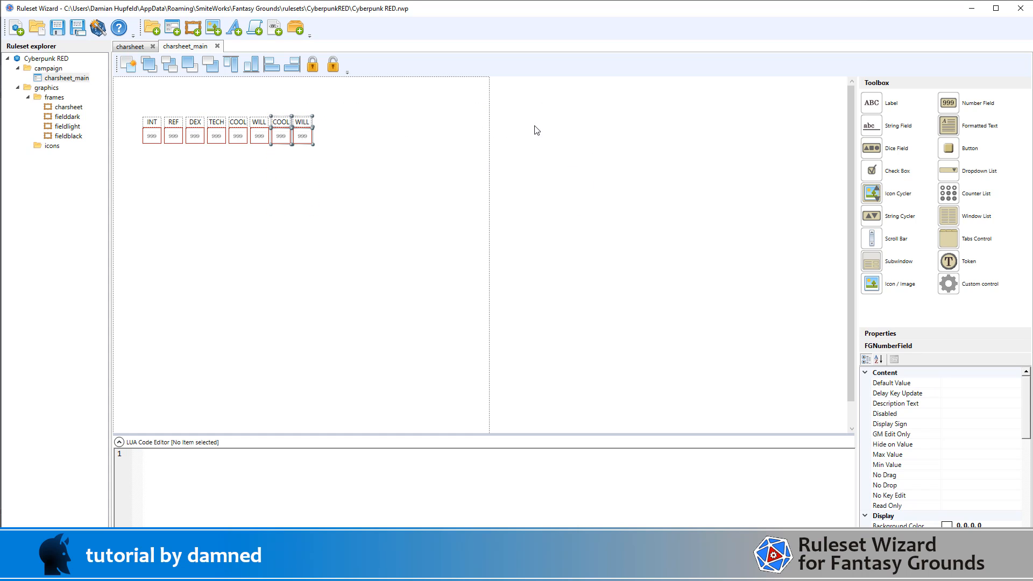
{"action": "left_click", "coordinate": [595, 180]}
Nudge the last WILL label and its number field right to leave a gap beside the duplicated COOL
{"action": "left_click_drag", "start_coordinate": [578, 210], "coordinate": [293, 93]}
{"action": "key", "text": "Right"}
{"action": "key", "text": "Right"}
{"action": "key", "text": "Right"}
{"action": "key", "text": "Right"}
{"action": "key", "text": "Right"}
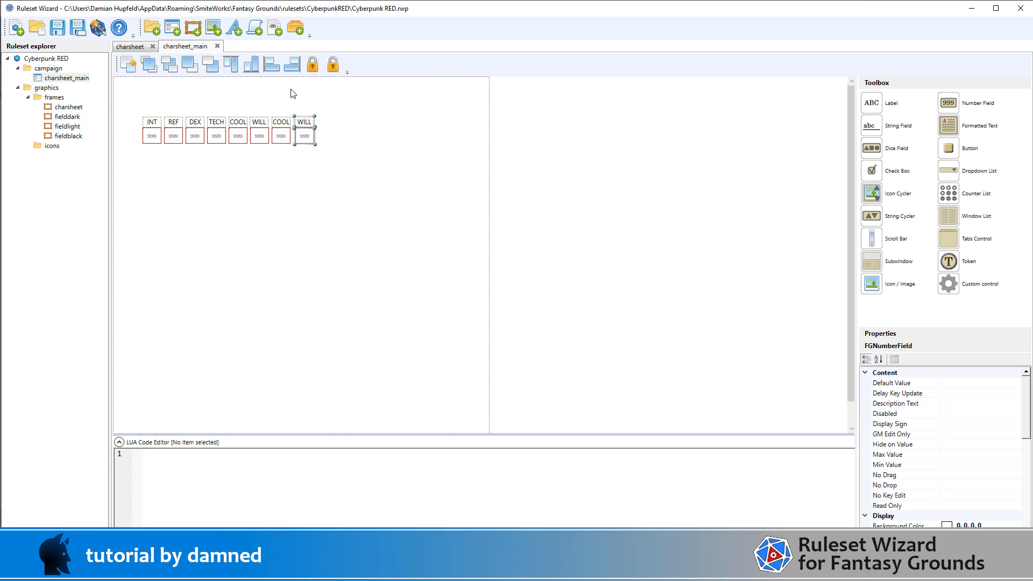
{"action": "left_click", "coordinate": [305, 136]}
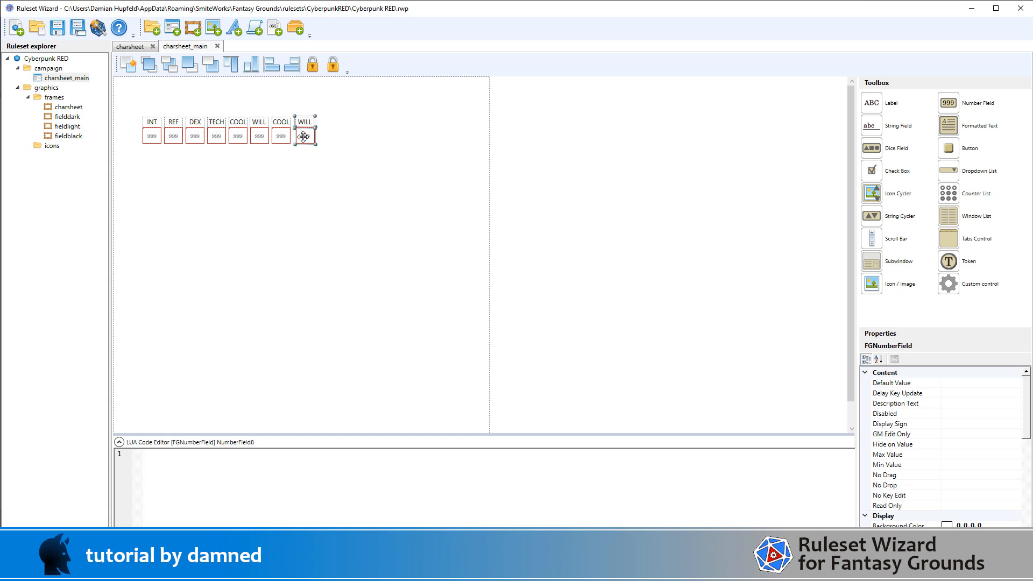
{"action": "left_click", "coordinate": [571, 147]}
{"action": "left_click", "coordinate": [305, 138]}
{"action": "scroll", "coordinate": [939, 439], "scroll_direction": "down", "scroll_amount": 5}
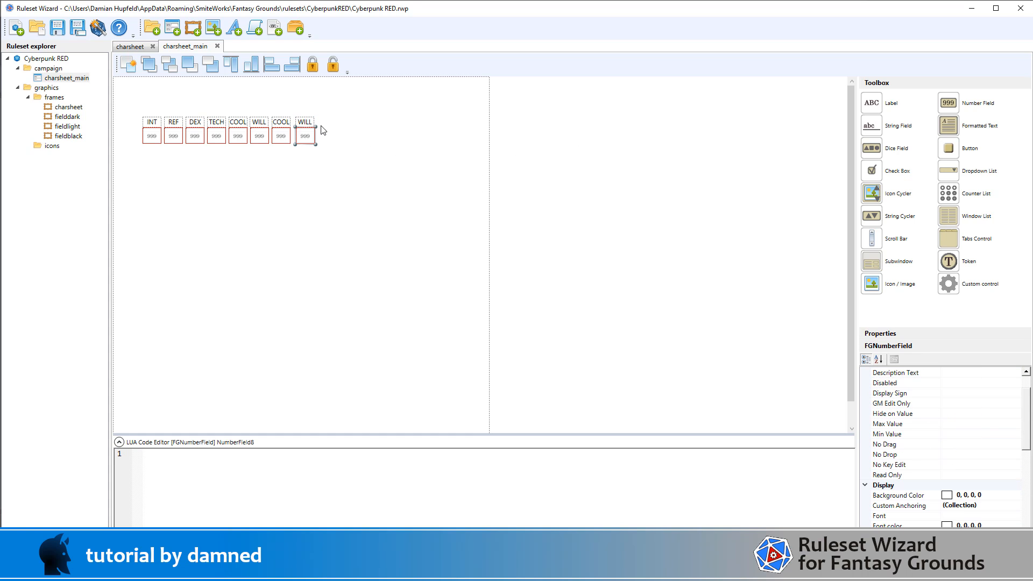
Set the duplicated COOL label's width to 45
{"action": "left_click", "coordinate": [281, 123]}
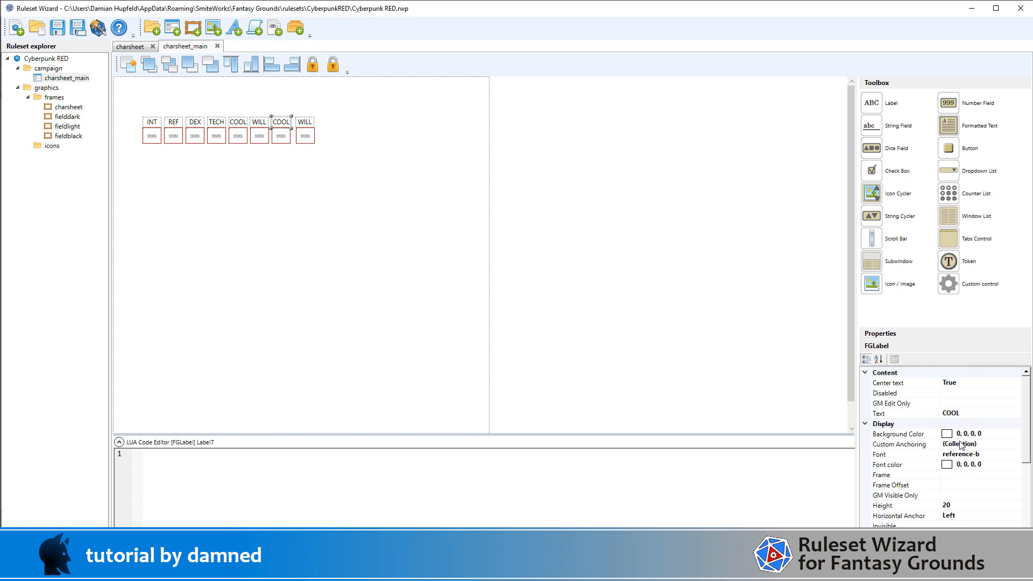
{"action": "scroll", "coordinate": [994, 471], "scroll_direction": "down", "scroll_amount": 4}
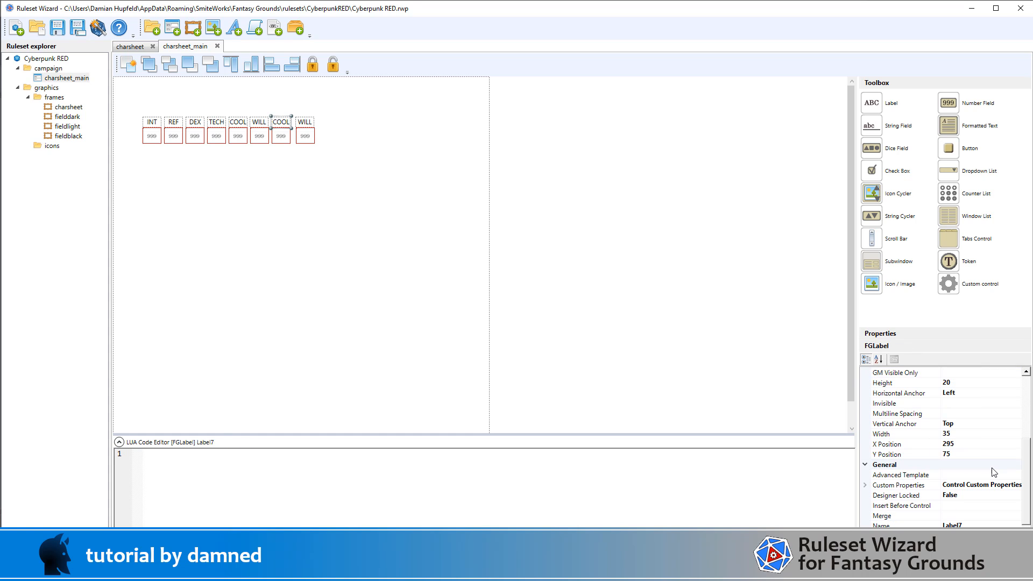
{"action": "left_click", "coordinate": [963, 433]}
{"action": "type", "text": "45"}
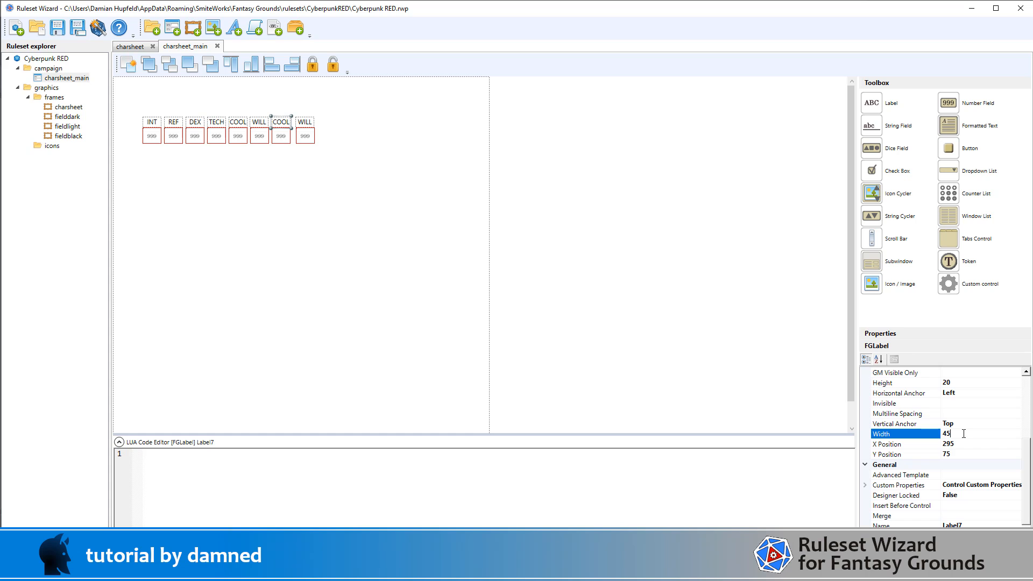
{"action": "left_click", "coordinate": [559, 216]}
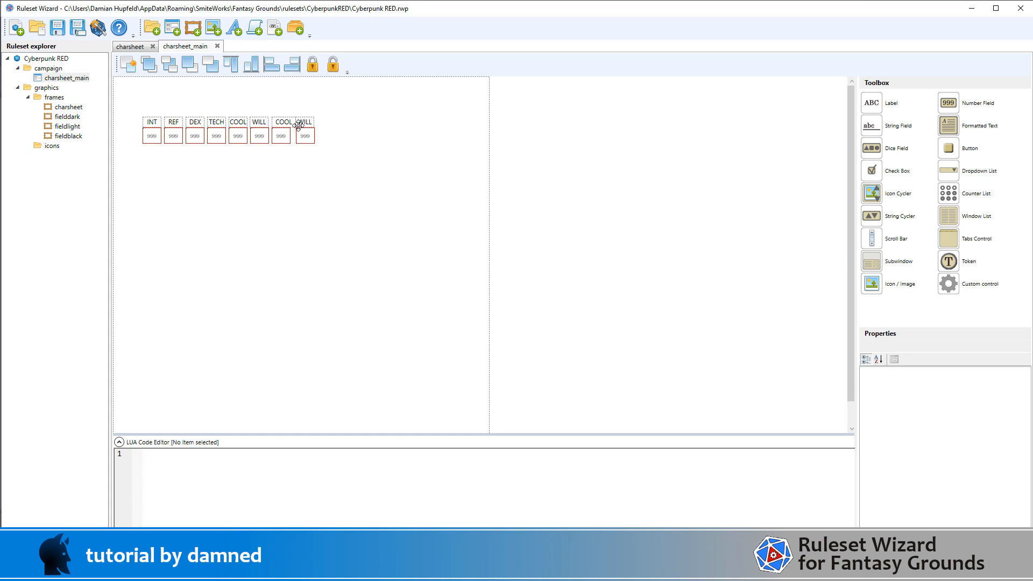
Shift the last WILL label and number field further right, clear of the widened COOL label
{"action": "left_click_drag", "start_coordinate": [599, 207], "coordinate": [293, 97]}
{"action": "key", "text": "Right"}
{"action": "key", "text": "Right"}
{"action": "key", "text": "Right"}
{"action": "key", "text": "Right"}
{"action": "key", "text": "Right"}
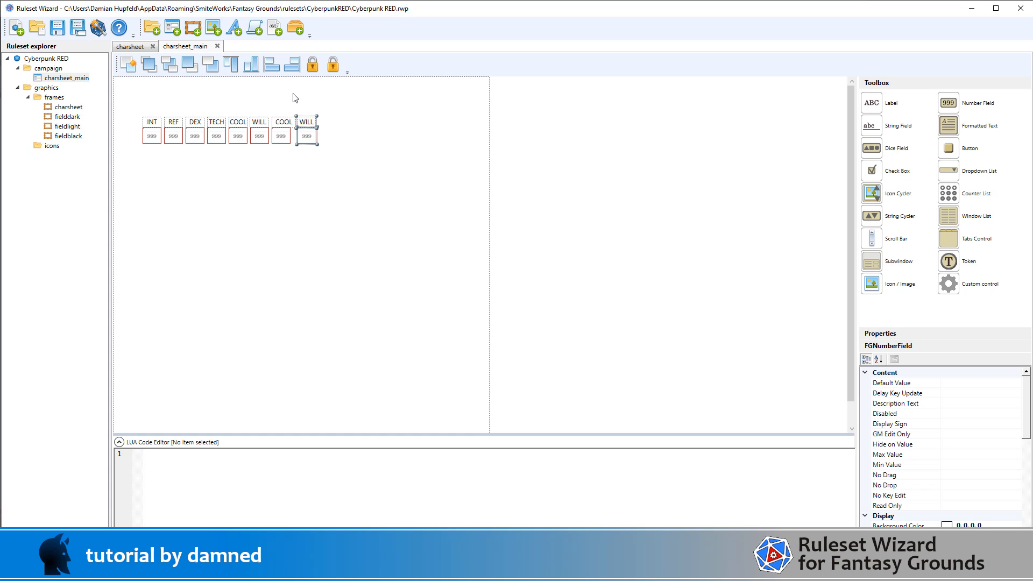
Set the width of the number field under the duplicated COOL label to 25
{"action": "left_click", "coordinate": [281, 137]}
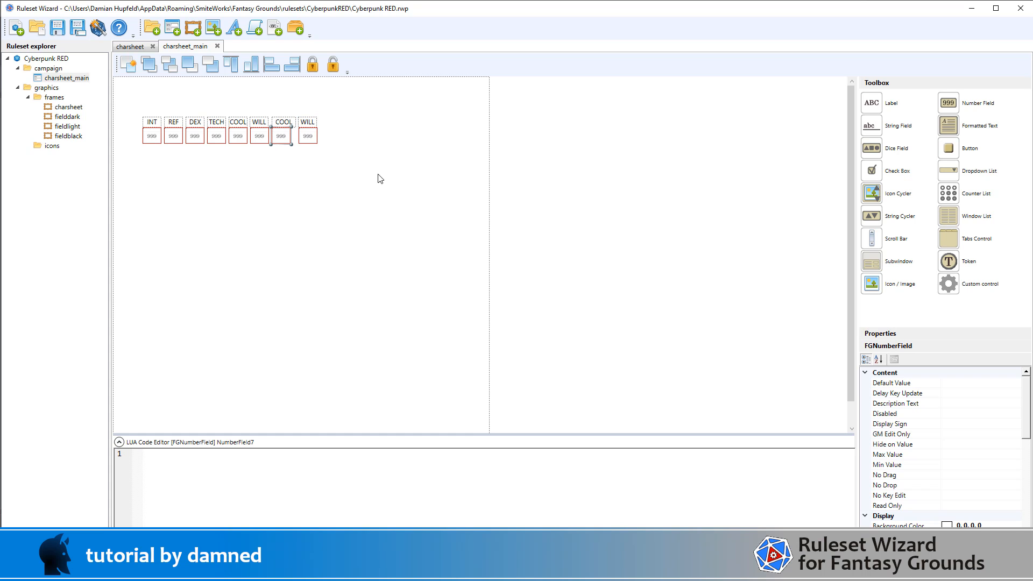
{"action": "scroll", "coordinate": [985, 448], "scroll_direction": "down", "scroll_amount": 4}
{"action": "scroll", "coordinate": [985, 448], "scroll_direction": "down", "scroll_amount": 3}
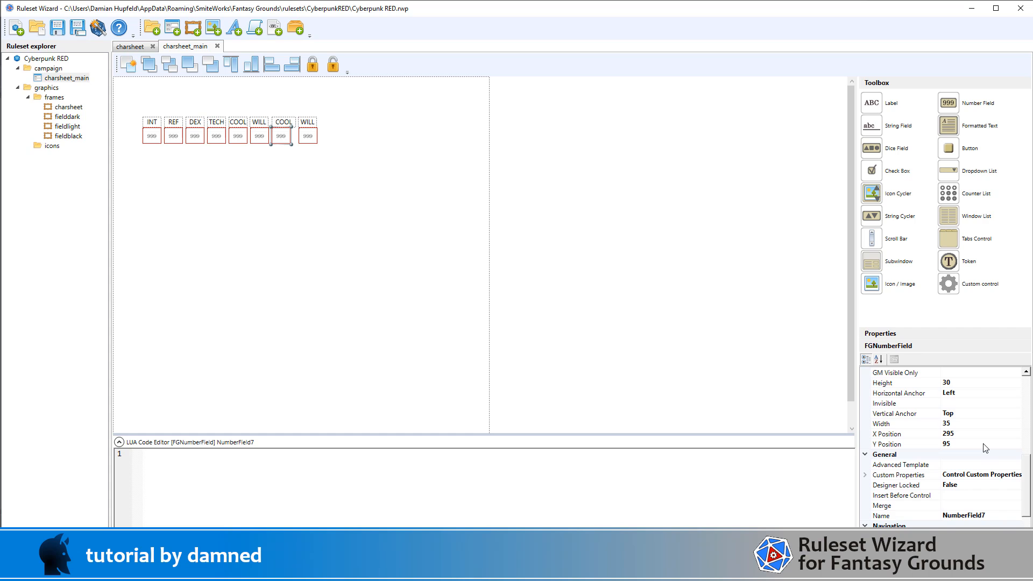
{"action": "left_click", "coordinate": [968, 424]}
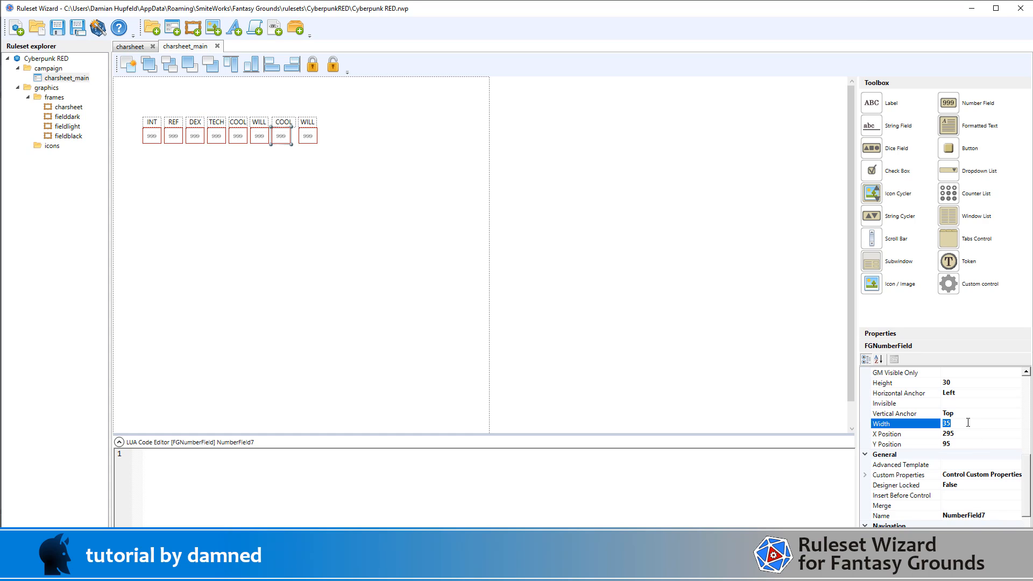
{"action": "key", "text": "Return"}
{"action": "left_click", "coordinate": [275, 131]}
Duplicate the narrowed number field and place the copy directly beside it at X 322, Y 95
{"action": "key", "text": "ctrl+c"}
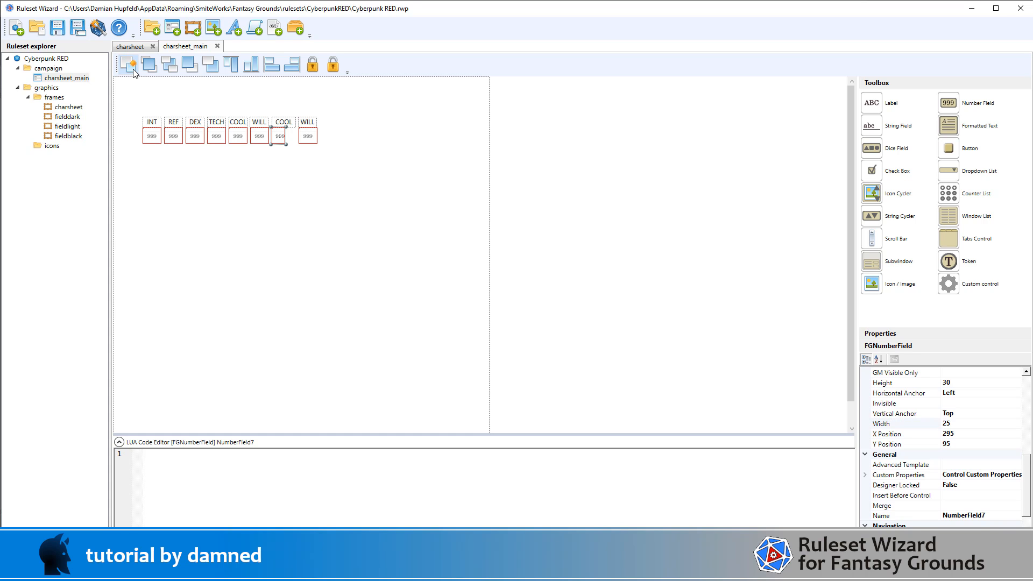
{"action": "key", "text": "ctrl+v"}
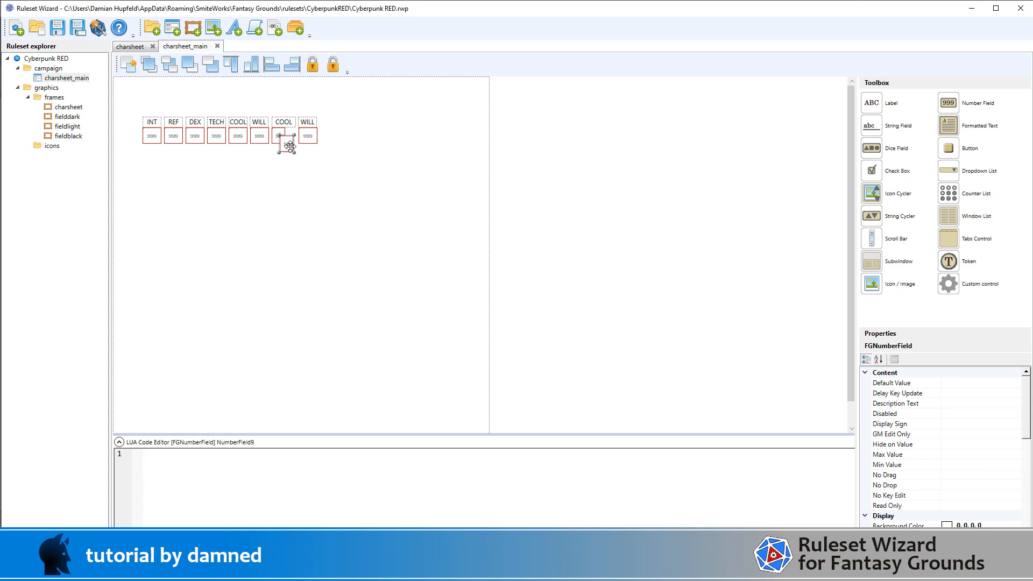
{"action": "key", "text": "Up"}
{"action": "key", "text": "Up"}
{"action": "key", "text": "Up"}
{"action": "key", "text": "Up"}
{"action": "key", "text": "Up"}
{"action": "key", "text": "Up"}
{"action": "key", "text": "Up"}
{"action": "key", "text": "Up"}
{"action": "key", "text": "Up"}
{"action": "key", "text": "Up"}
{"action": "key", "text": "Up"}
{"action": "key", "text": "Up"}
{"action": "key", "text": "Up"}
{"action": "key", "text": "Up"}
{"action": "key", "text": "Up"}
{"action": "key", "text": "Right"}
{"action": "key", "text": "Right"}
{"action": "key", "text": "Right"}
{"action": "key", "text": "Right"}
{"action": "key", "text": "Right"}
{"action": "key", "text": "Right"}
{"action": "key", "text": "Right"}
{"action": "key", "text": "Right"}
{"action": "key", "text": "Right"}
{"action": "key", "text": "Right"}
{"action": "key", "text": "Right"}
{"action": "key", "text": "Right"}
{"action": "key", "text": "Right"}
{"action": "key", "text": "Right"}
Move the last WILL label and its number field right so they clear the new narrow number field
{"action": "left_click_drag", "start_coordinate": [610, 210], "coordinate": [300, 97]}
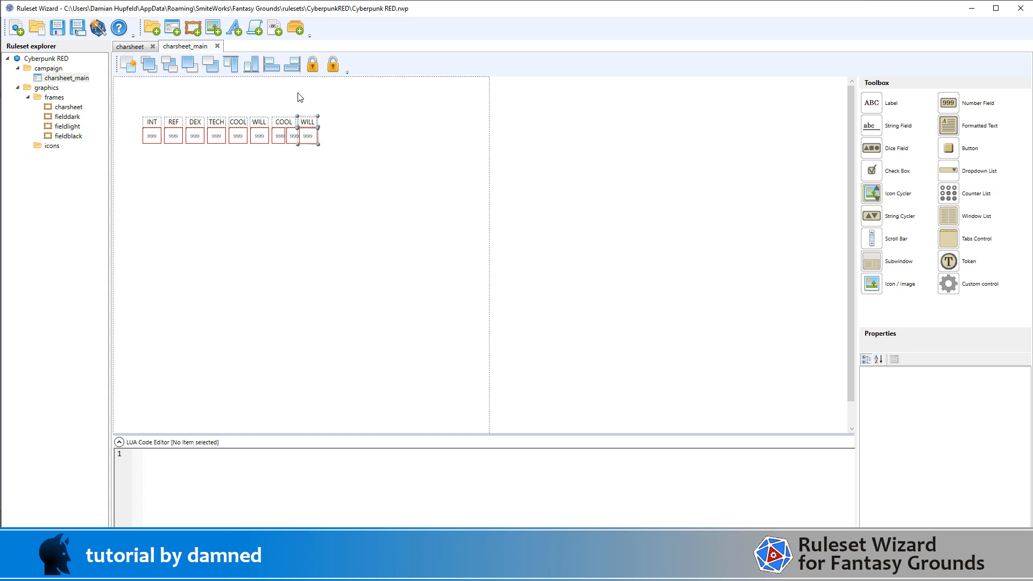
{"action": "key", "text": "Right"}
{"action": "key", "text": "Right"}
{"action": "key", "text": "Right"}
{"action": "key", "text": "Right"}
{"action": "key", "text": "Right"}
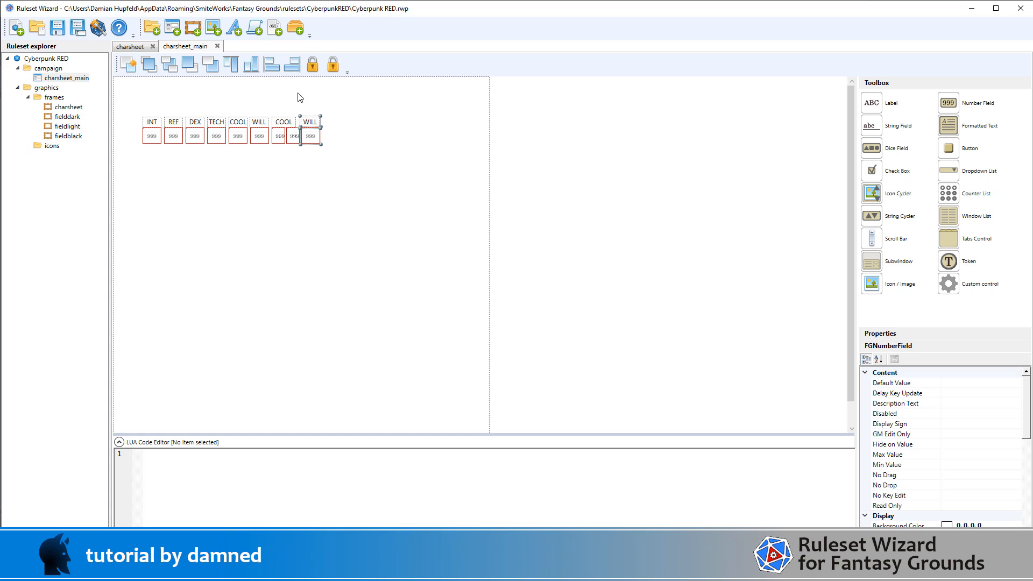
{"action": "key", "text": "Right"}
{"action": "key", "text": "Right"}
{"action": "key", "text": "Right"}
{"action": "left_click", "coordinate": [556, 171]}
Change the second narrow number field's frame to fieldlight
{"action": "left_click", "coordinate": [293, 137]}
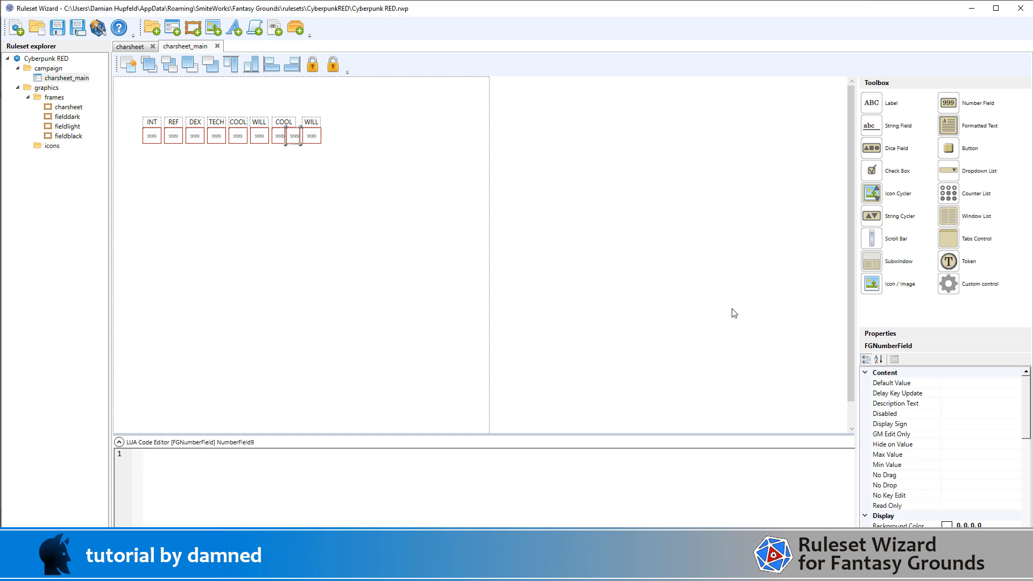
{"action": "scroll", "coordinate": [976, 430], "scroll_direction": "down", "scroll_amount": 3}
{"action": "scroll", "coordinate": [979, 440], "scroll_direction": "down", "scroll_amount": 3}
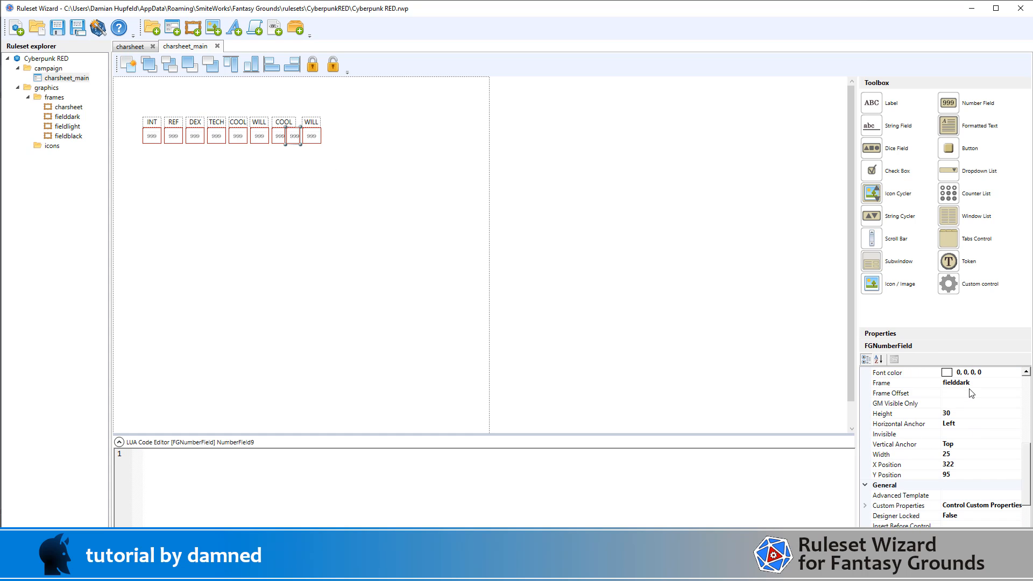
{"action": "scroll", "coordinate": [985, 440], "scroll_direction": "up", "scroll_amount": 4}
{"action": "left_click", "coordinate": [993, 444]}
{"action": "left_click", "coordinate": [1017, 444]}
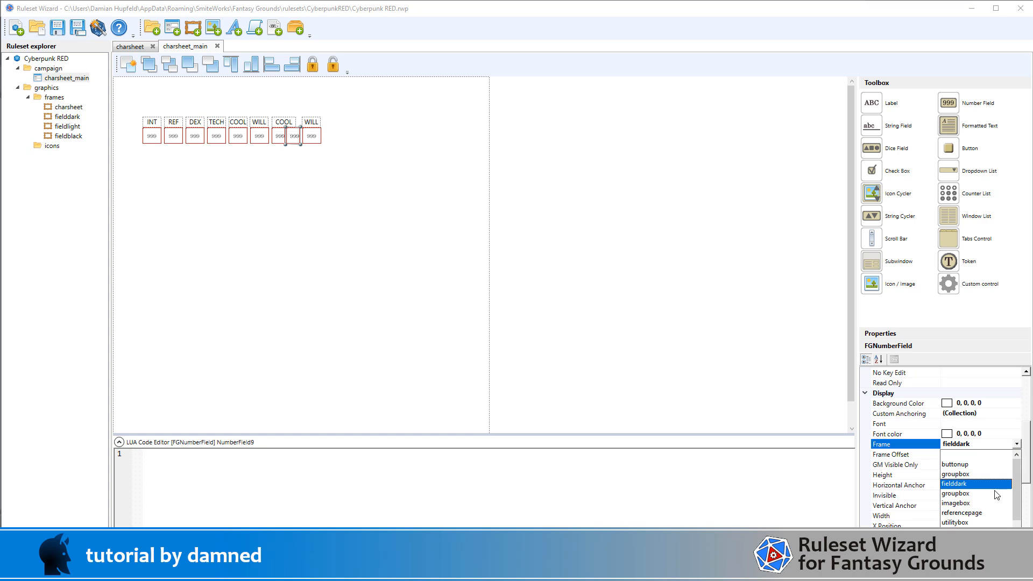
{"action": "left_click", "coordinate": [986, 444]}
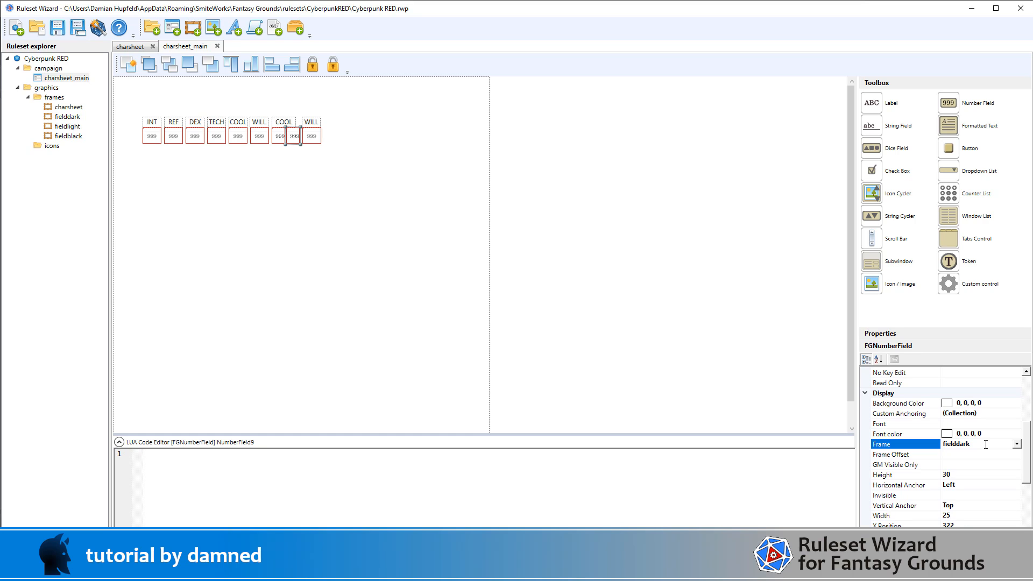
{"action": "key", "text": "ctrl+a"}
{"action": "key", "text": "BackSpace"}
{"action": "left_click", "coordinate": [613, 238]}
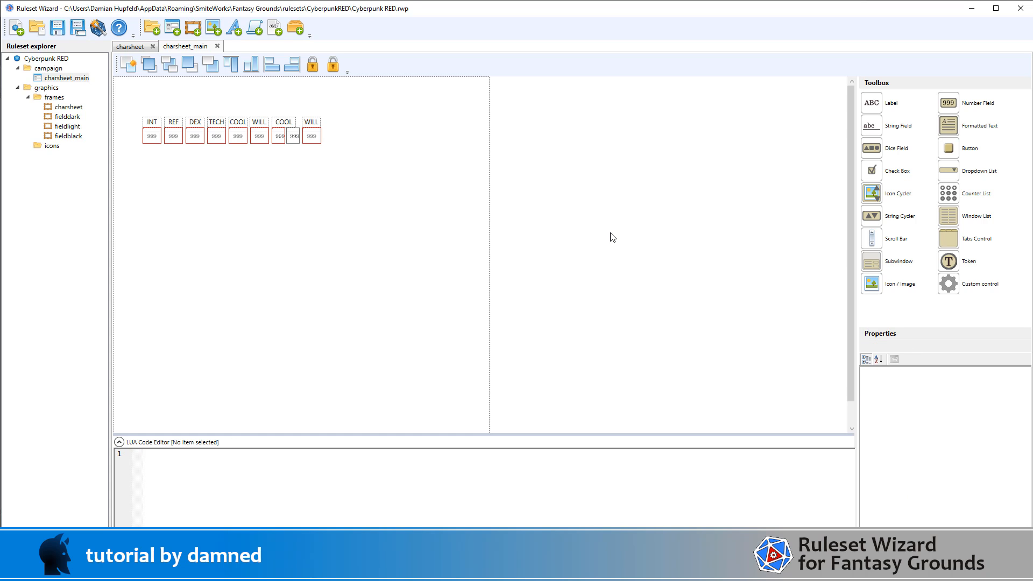
Move the duplicated COOL label to X position 298 and change its text to LUCK
{"action": "left_click", "coordinate": [284, 123]}
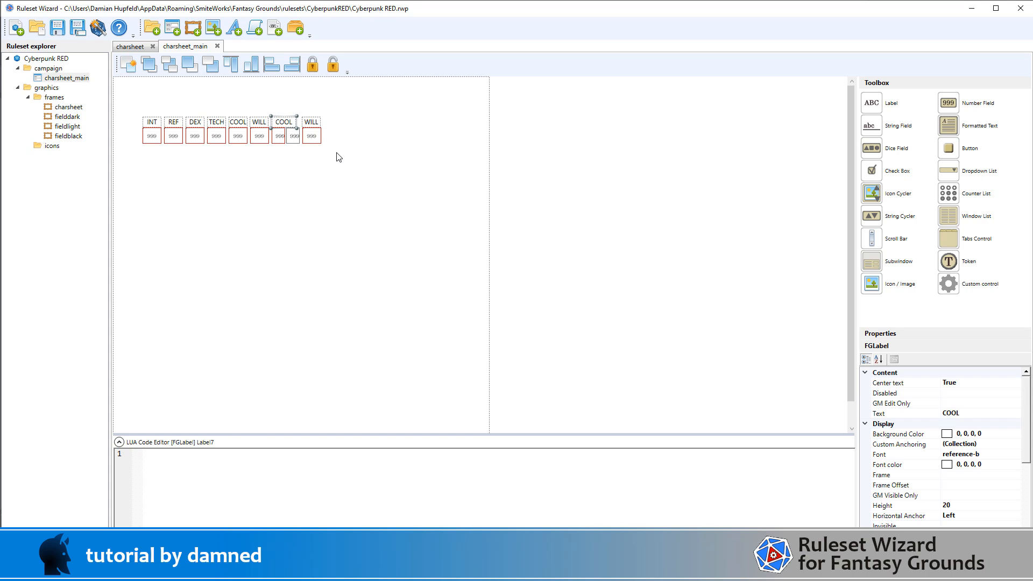
{"action": "key", "text": "Right"}
{"action": "key", "text": "Right"}
{"action": "key", "text": "Right"}
{"action": "left_click", "coordinate": [980, 415]}
{"action": "type", "text": "L"}
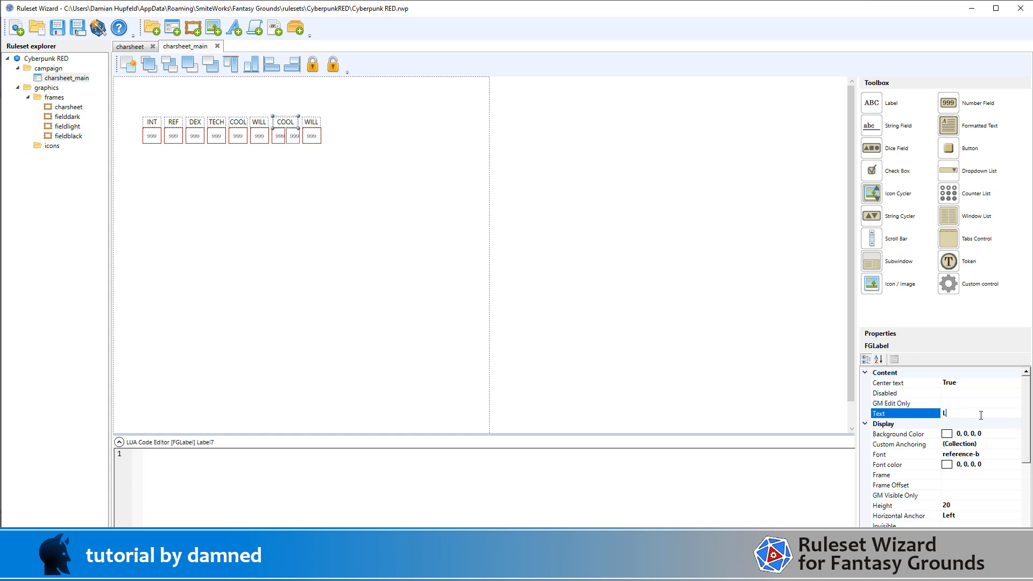
Rename the LUCK label control as luck_label
{"action": "scroll", "coordinate": [978, 446], "scroll_direction": "down", "scroll_amount": 5}
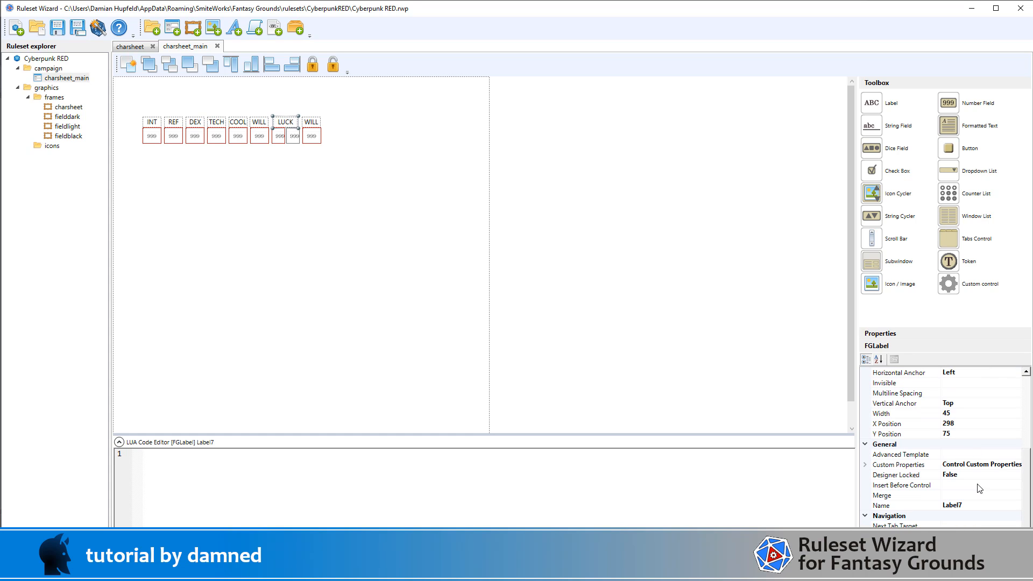
{"action": "left_click", "coordinate": [976, 504]}
{"action": "type", "text": "luck_l"}
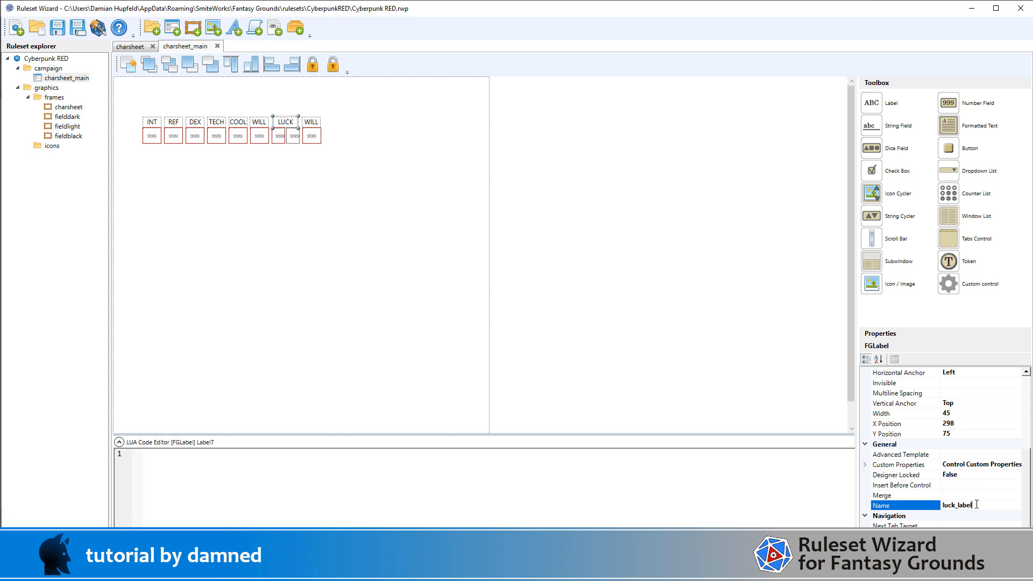
Rename the first, dark-framed number field under the LUCK label
{"action": "left_click", "coordinate": [278, 136]}
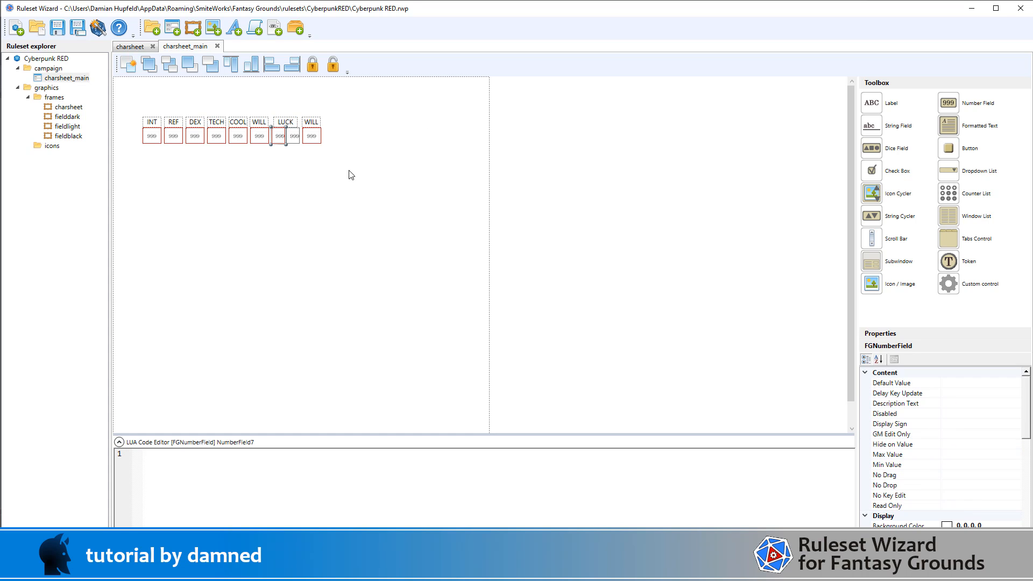
{"action": "scroll", "coordinate": [984, 506], "scroll_direction": "up", "scroll_amount": 2}
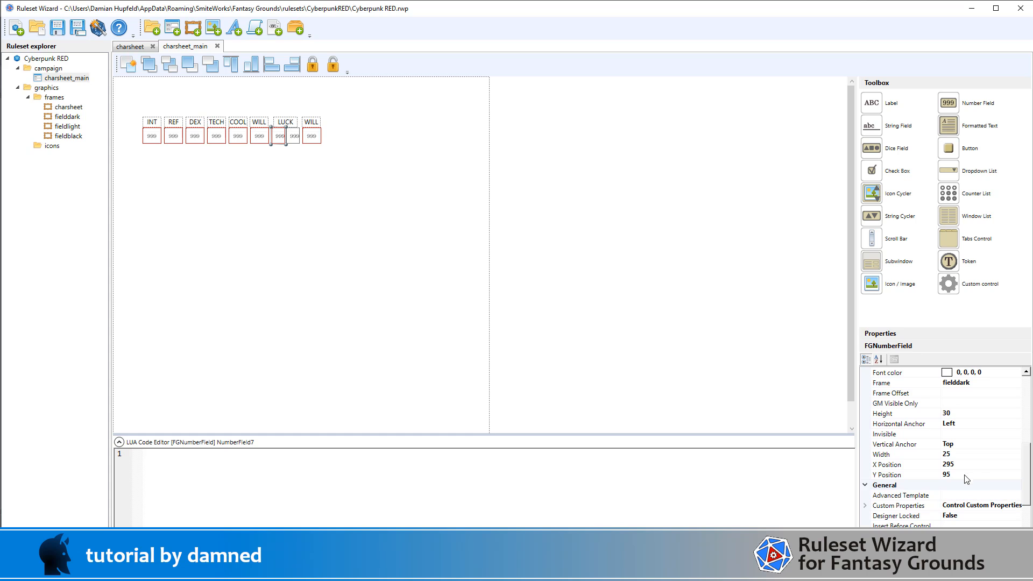
{"action": "scroll", "coordinate": [979, 485], "scroll_direction": "down", "scroll_amount": 3}
{"action": "left_click", "coordinate": [995, 464]}
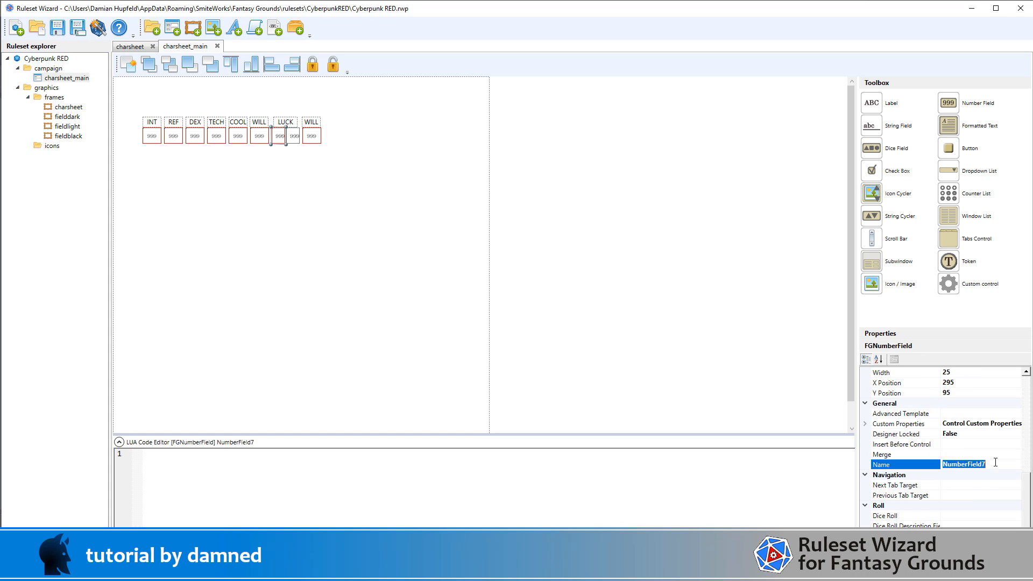
{"action": "key", "text": "BackSpace"}
Rename the second, light-framed number field under the LUCK label as luck_max
{"action": "left_click", "coordinate": [293, 136]}
{"action": "scroll", "coordinate": [963, 441], "scroll_direction": "down", "scroll_amount": 10}
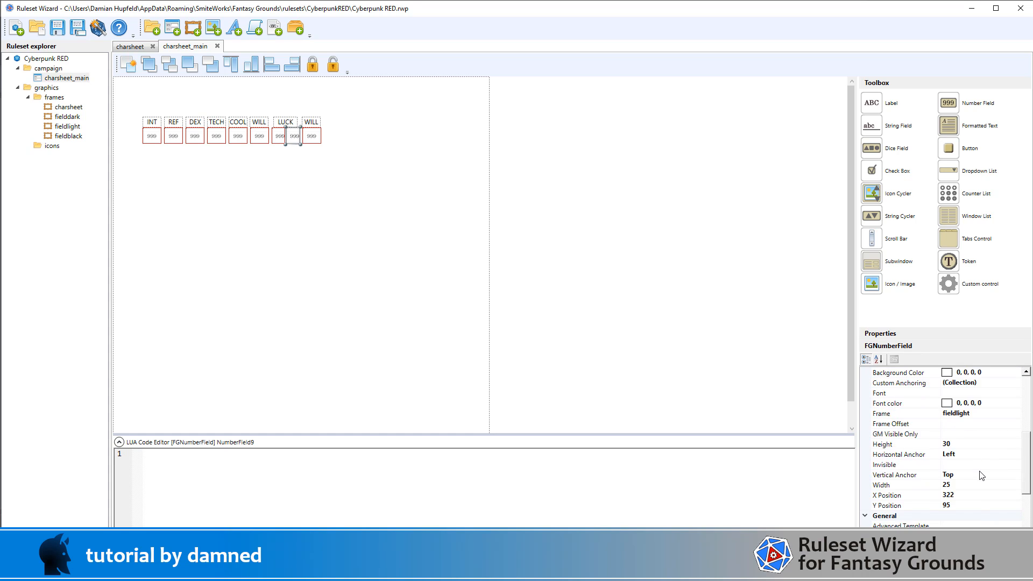
{"action": "left_click", "coordinate": [986, 515]}
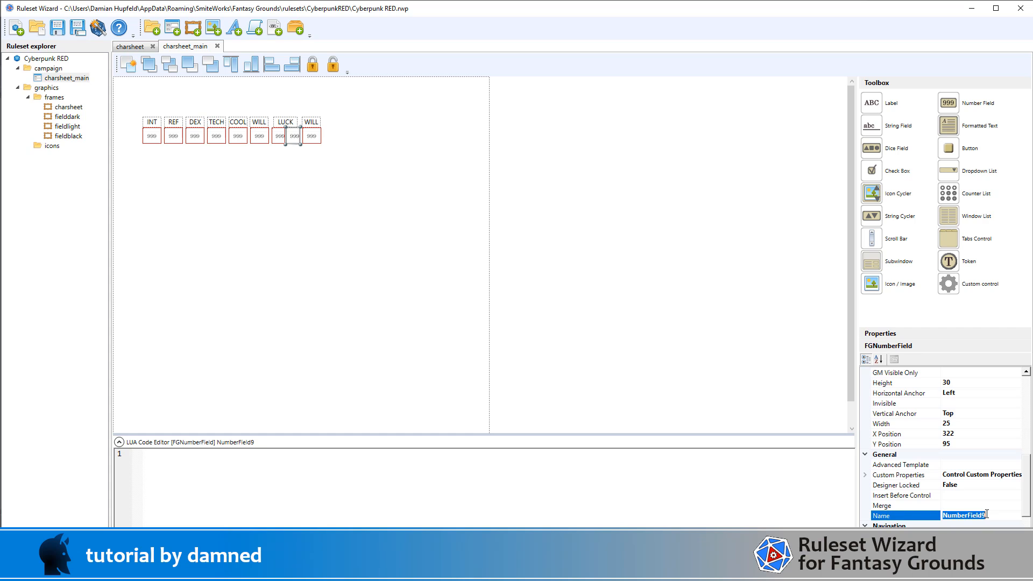
{"action": "type", "text": "luck_max"}
{"action": "left_click", "coordinate": [541, 298]}
Change the WILL label after LUCK to read MOVE and give its label control a matching name
{"action": "left_click", "coordinate": [316, 122]}
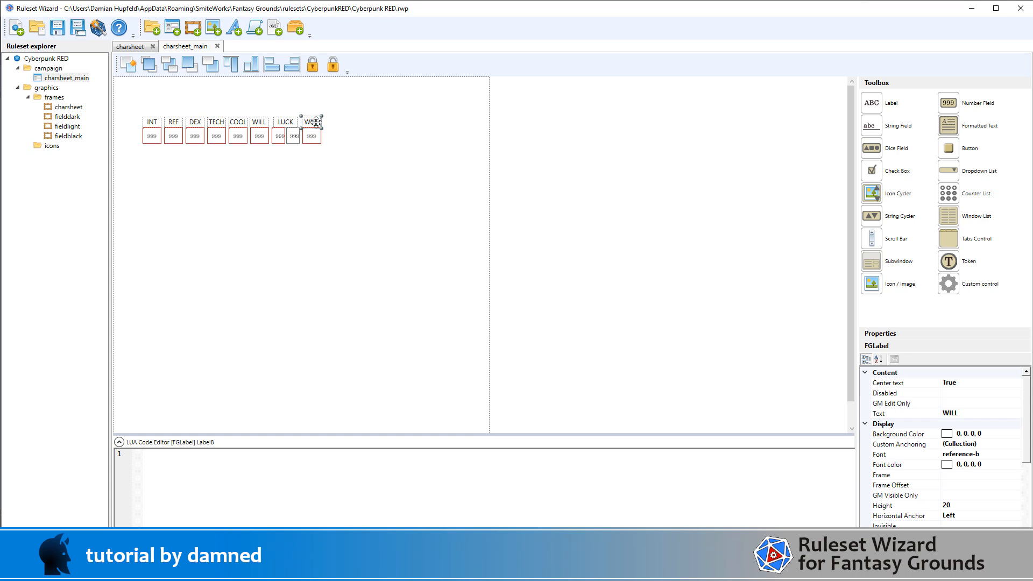
{"action": "left_click", "coordinate": [980, 413]}
{"action": "type", "text": "MO"}
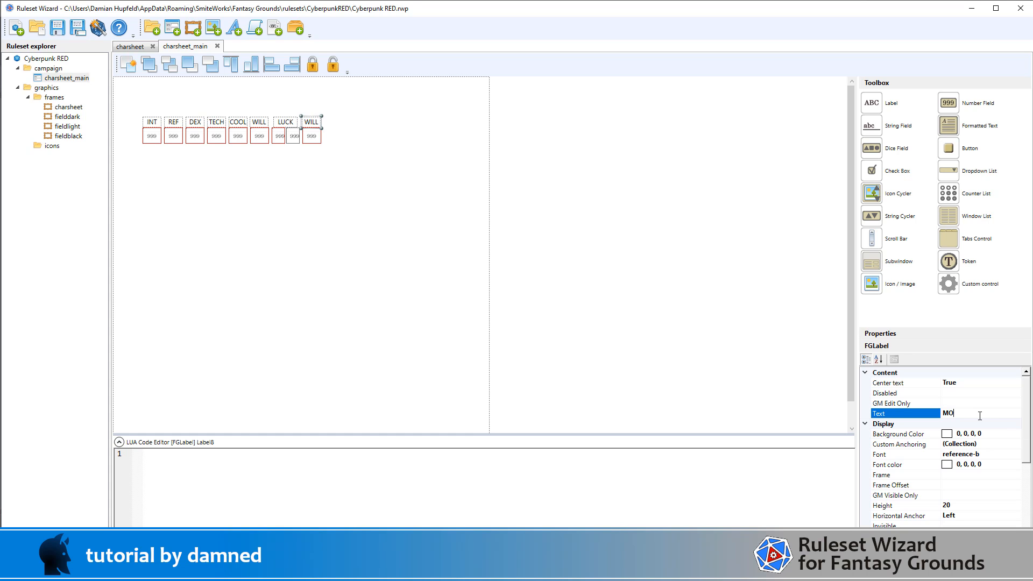
{"action": "type", "text": "VE"}
{"action": "scroll", "coordinate": [964, 474], "scroll_direction": "down", "scroll_amount": 5}
{"action": "left_click", "coordinate": [980, 505]}
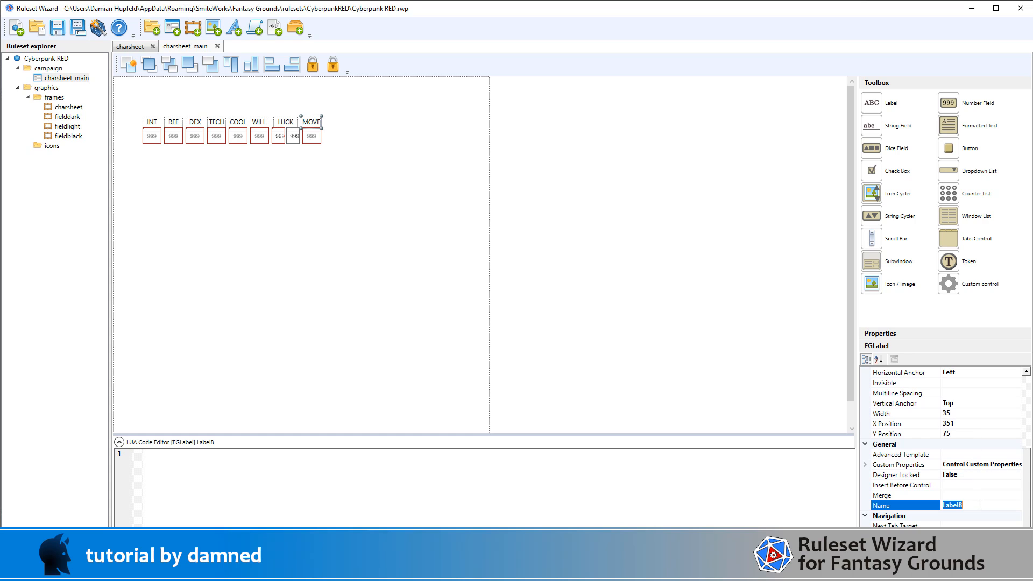
{"action": "type", "text": "move_l"}
Rename the number field under the MOVE label as move_current
{"action": "left_click", "coordinate": [315, 136]}
{"action": "scroll", "coordinate": [909, 479], "scroll_direction": "down", "scroll_amount": 5}
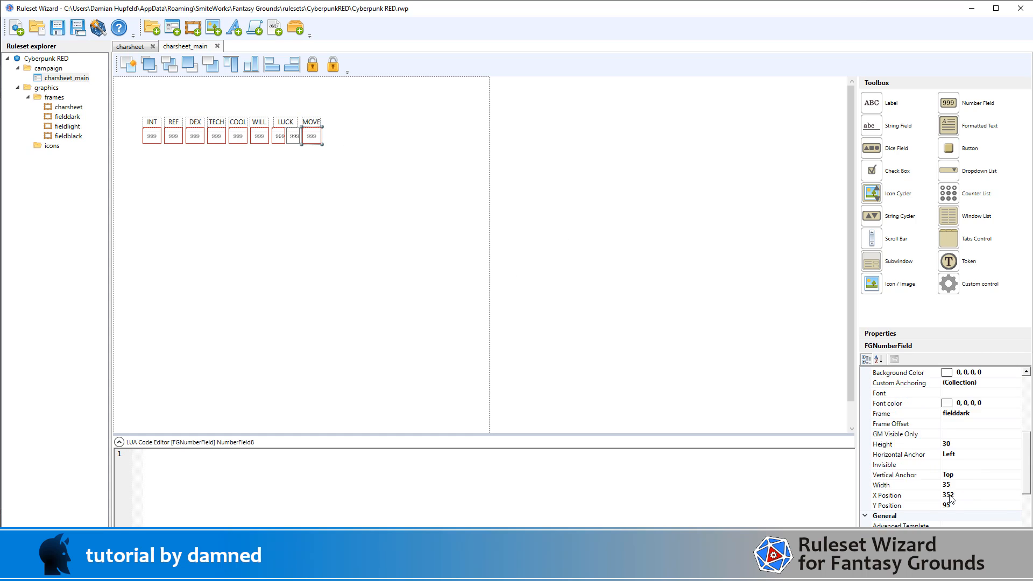
{"action": "scroll", "coordinate": [979, 508], "scroll_direction": "down", "scroll_amount": 3}
{"action": "left_click", "coordinate": [975, 485]}
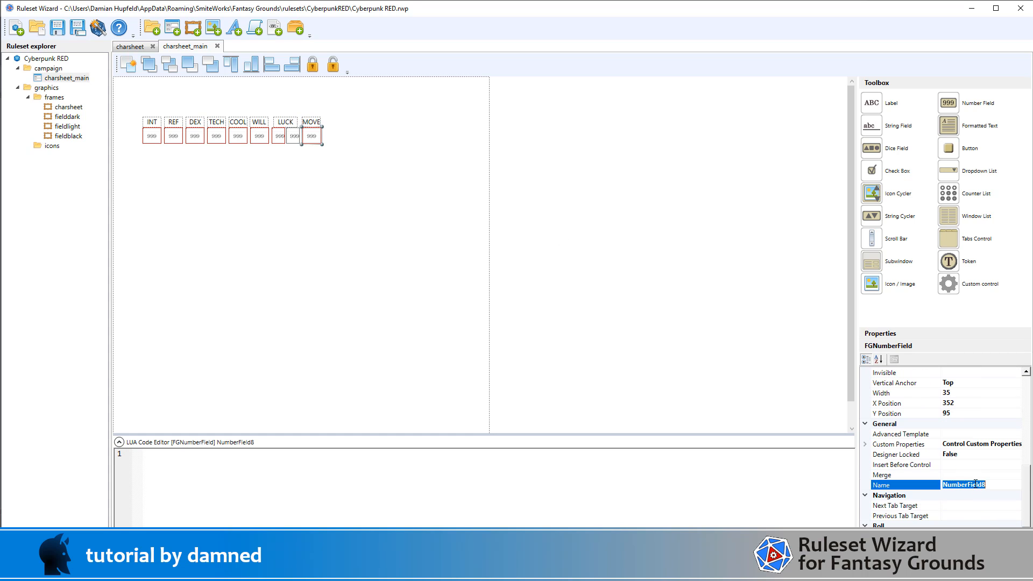
{"action": "type", "text": "move_current"}
{"action": "left_click", "coordinate": [440, 295]}
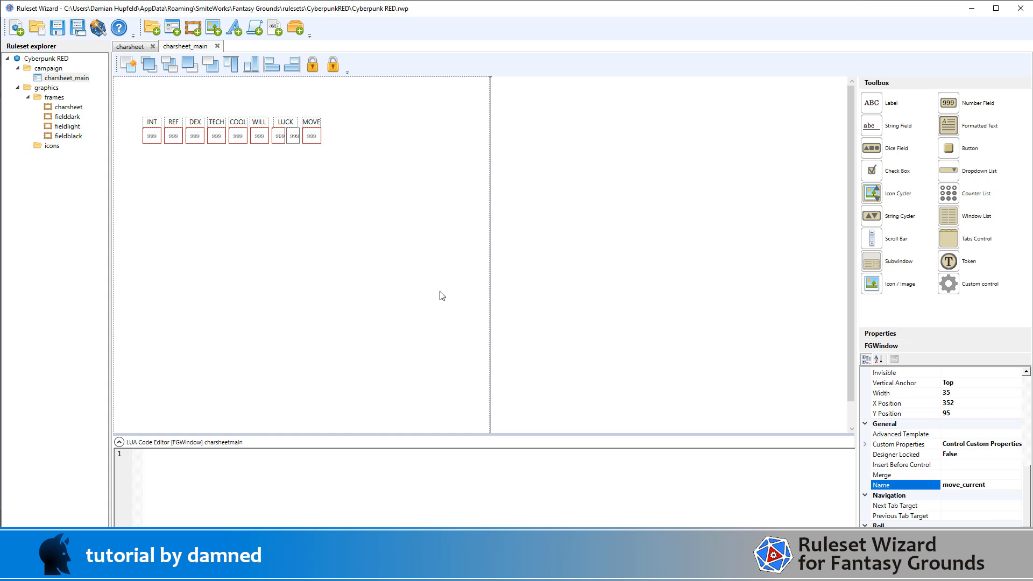
Export the ruleset and switch to Fantasy Grounds to check the character sheet
{"action": "left_click", "coordinate": [98, 29]}
{"action": "left_click", "coordinate": [567, 393]}
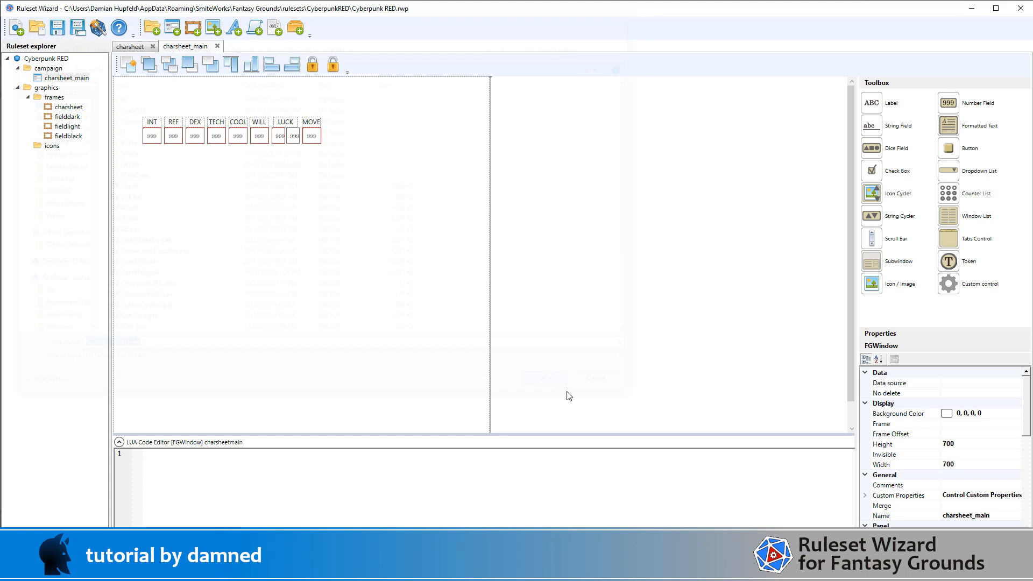
{"action": "key", "text": "alt+Tab"}
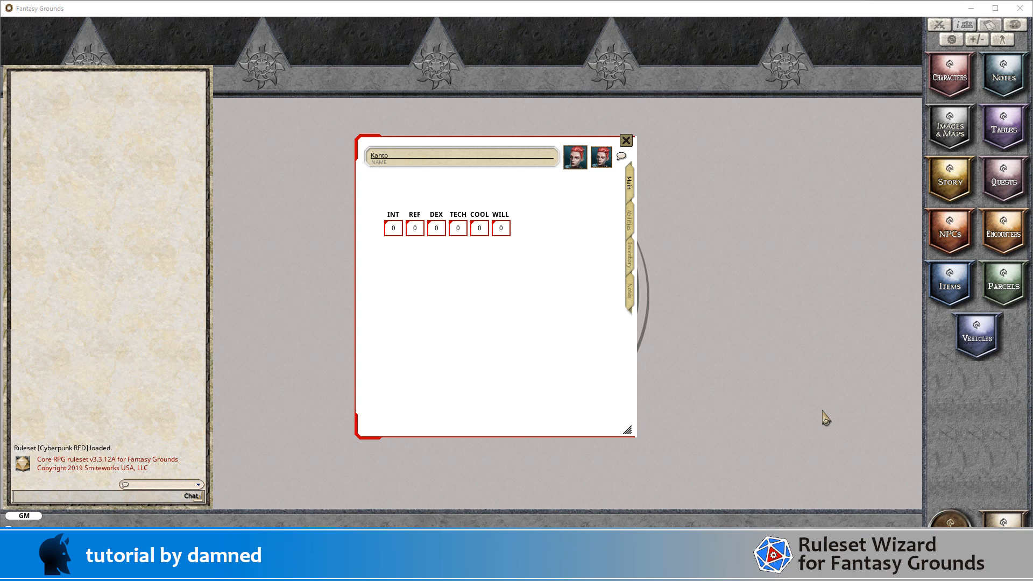
{"action": "key", "text": "F1"}
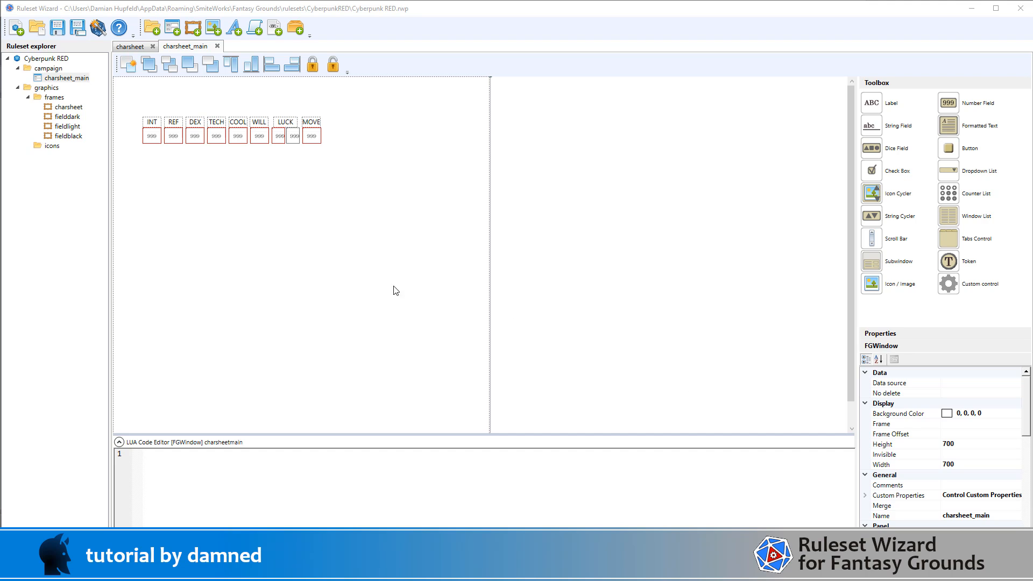
Shrink the LUA code editor area to give the design canvas more height
{"action": "left_click", "coordinate": [587, 434]}
{"action": "left_click_drag", "start_coordinate": [594, 492], "coordinate": [596, 498]}
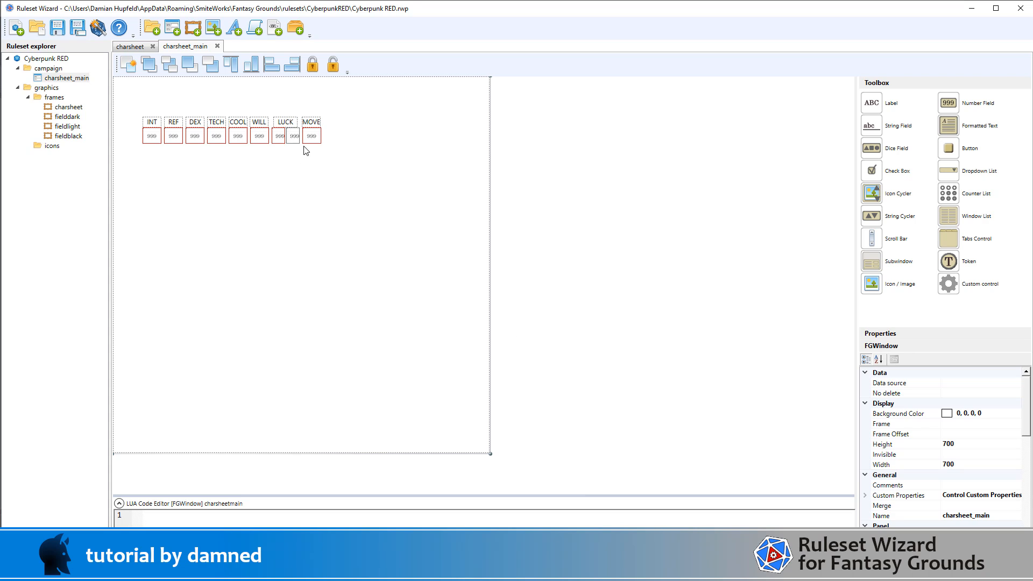
{"action": "left_click_drag", "start_coordinate": [319, 464], "coordinate": [246, 111]}
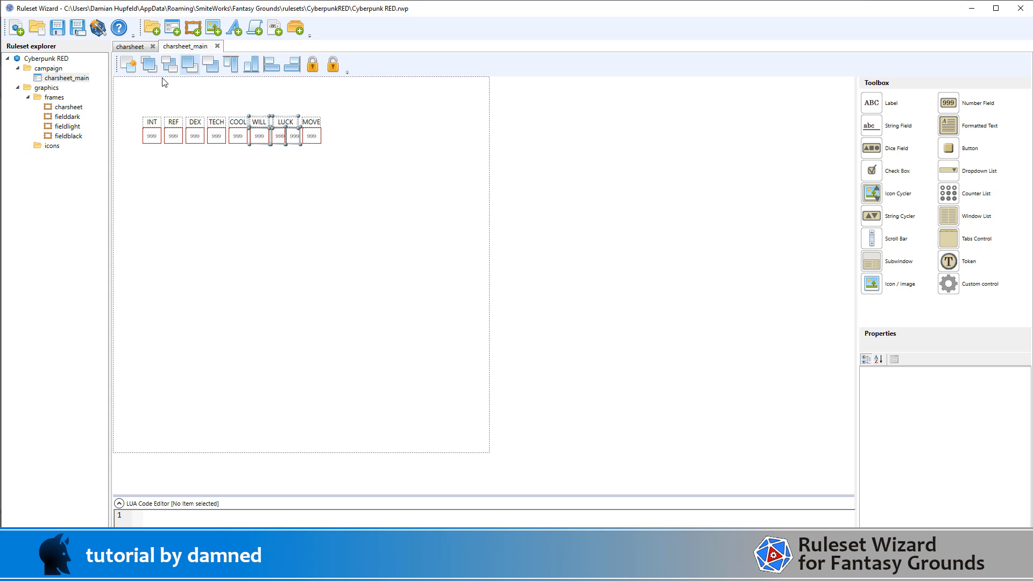
{"action": "left_click", "coordinate": [129, 72]}
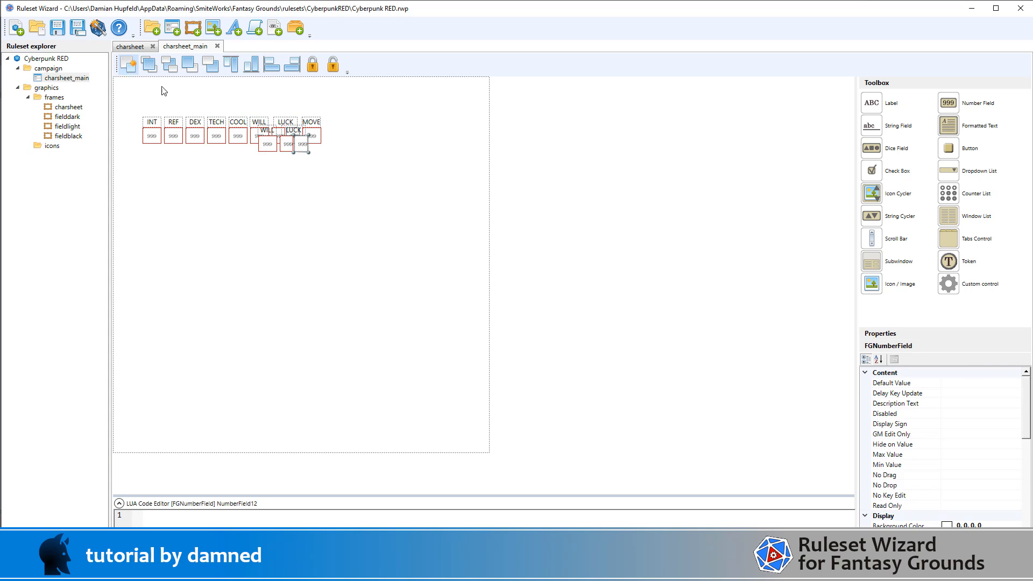
{"action": "left_click", "coordinate": [267, 146]}
{"action": "left_click", "coordinate": [299, 170]}
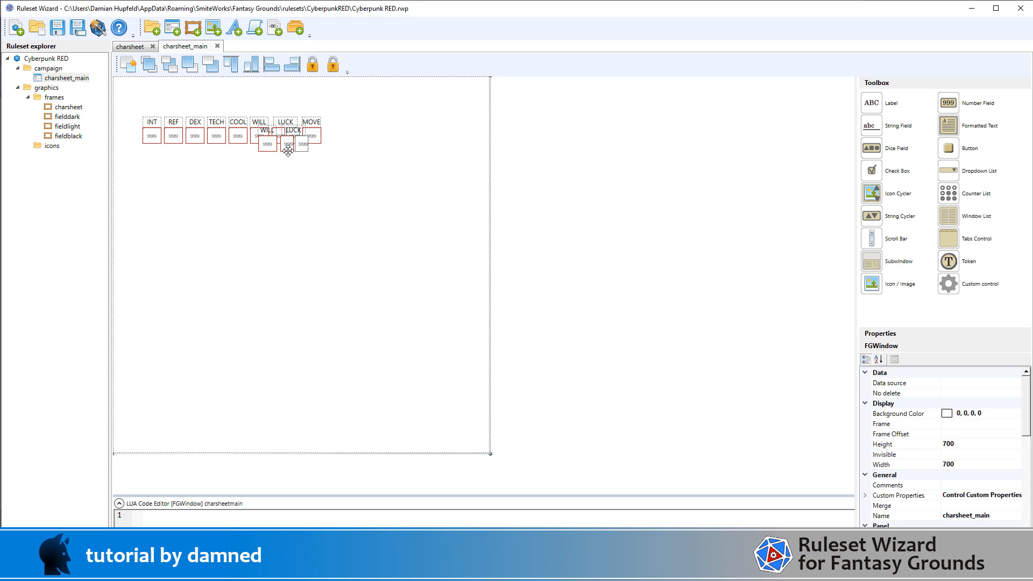
{"action": "left_click", "coordinate": [288, 150]}
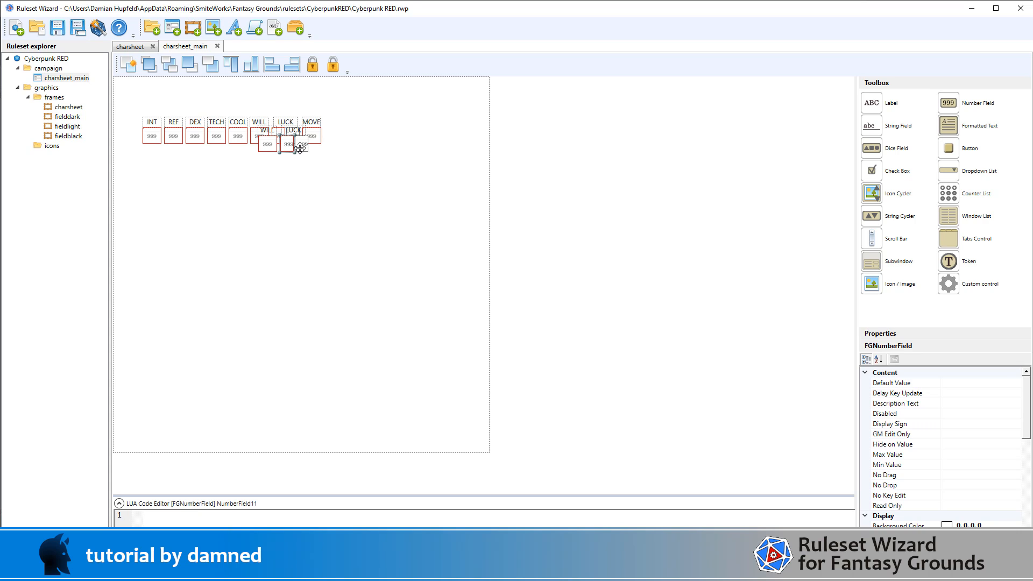
{"action": "left_click", "coordinate": [302, 145]}
{"action": "left_click", "coordinate": [283, 146], "text": "ctrl"}
{"action": "left_click", "coordinate": [269, 143], "text": "ctrl"}
{"action": "left_click", "coordinate": [272, 130], "text": "ctrl"}
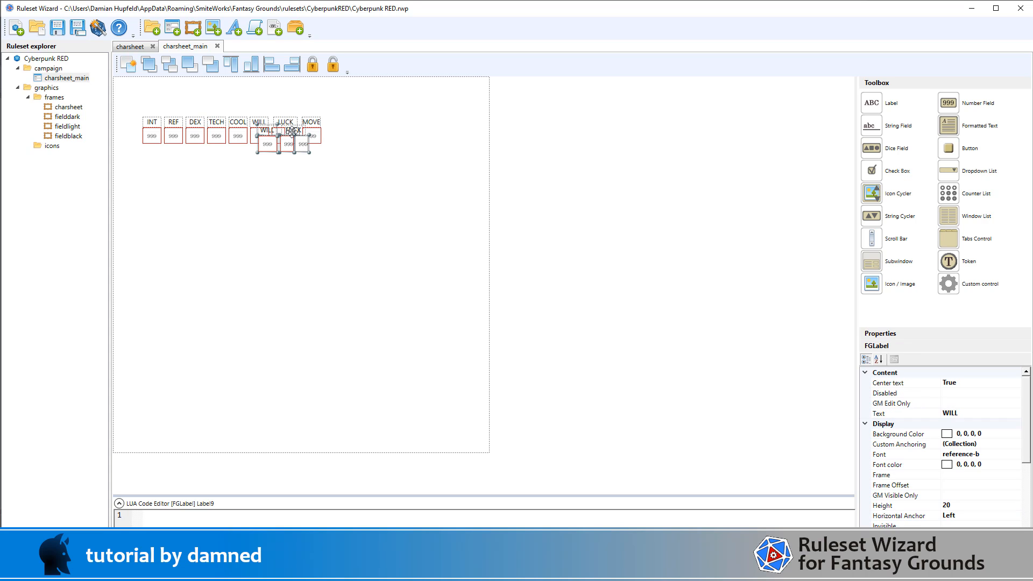
{"action": "left_click", "coordinate": [293, 131], "text": "ctrl"}
{"action": "key", "text": "Delete"}
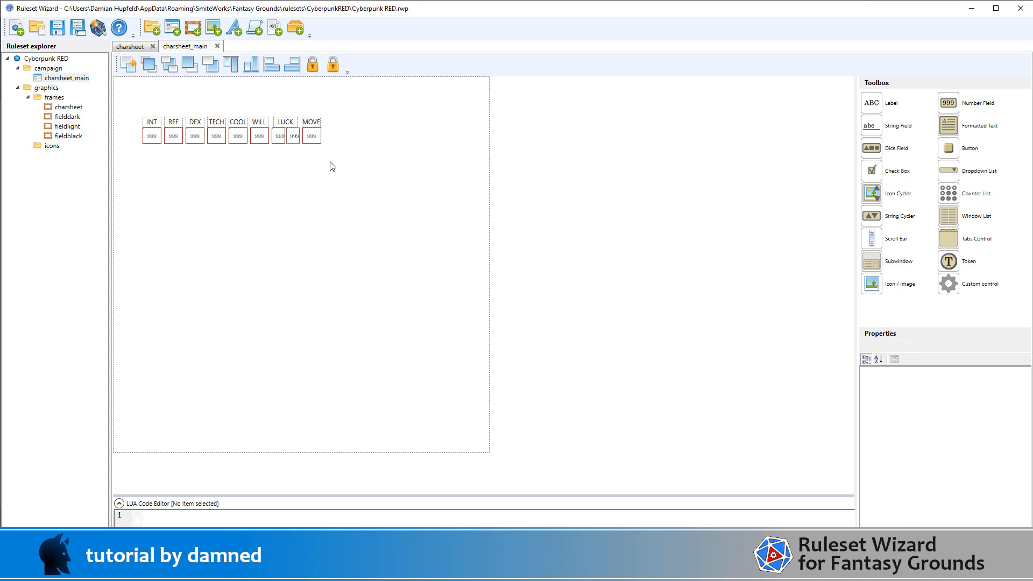
Duplicate the WILL and LUCK labels with their number fields and raise the copies into line with the stat row
{"action": "left_click_drag", "start_coordinate": [311, 466], "coordinate": [250, 101]}
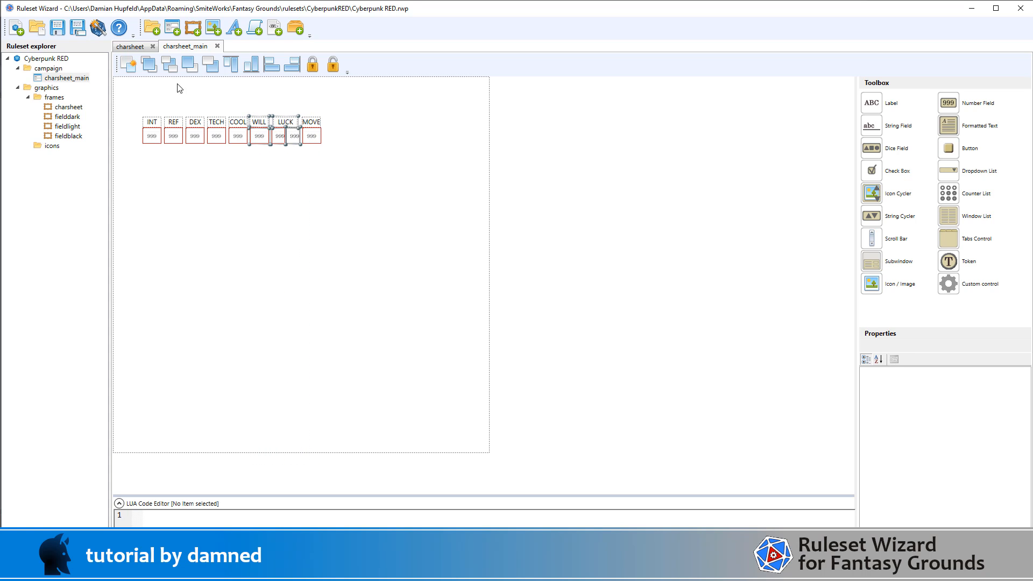
{"action": "left_click", "coordinate": [128, 66]}
{"action": "left_click", "coordinate": [262, 150]}
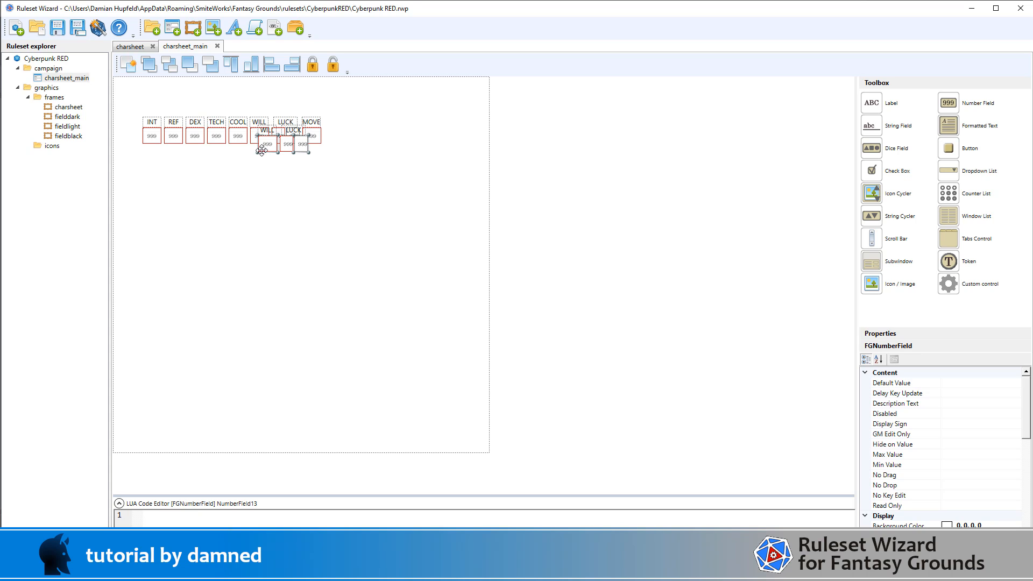
{"action": "left_click", "coordinate": [293, 131], "text": "ctrl"}
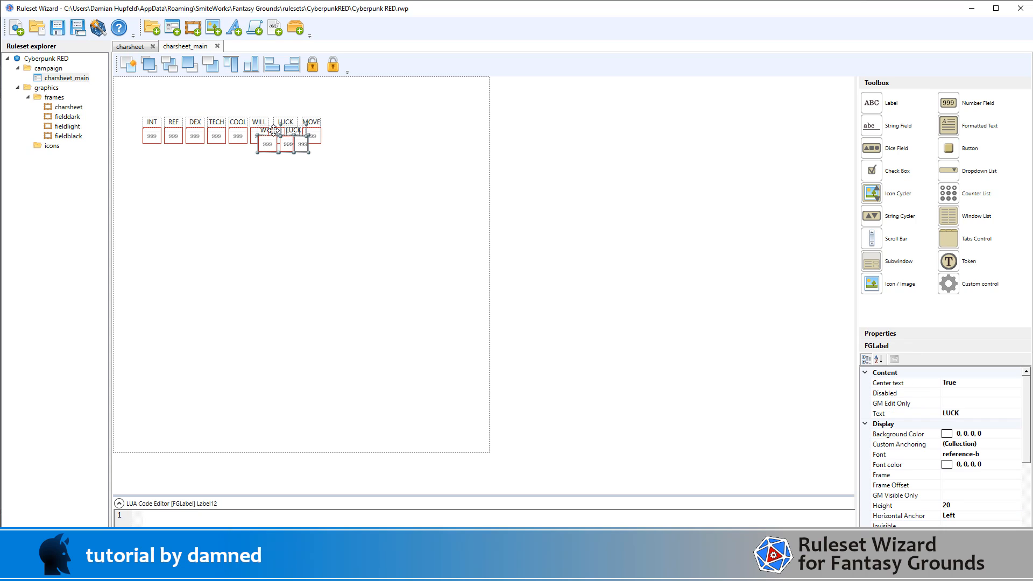
{"action": "left_click", "coordinate": [265, 131], "text": "ctrl"}
{"action": "key", "text": "Up"}
{"action": "key", "text": "Up"}
{"action": "key", "text": "Up"}
{"action": "key", "text": "Up"}
{"action": "key", "text": "Up"}
{"action": "key", "text": "Up"}
{"action": "key", "text": "Up"}
{"action": "key", "text": "Up"}
{"action": "key", "text": "Up"}
{"action": "key", "text": "Up"}
{"action": "key", "text": "Up"}
{"action": "key", "text": "Up"}
{"action": "key", "text": "Up"}
{"action": "key", "text": "Up"}
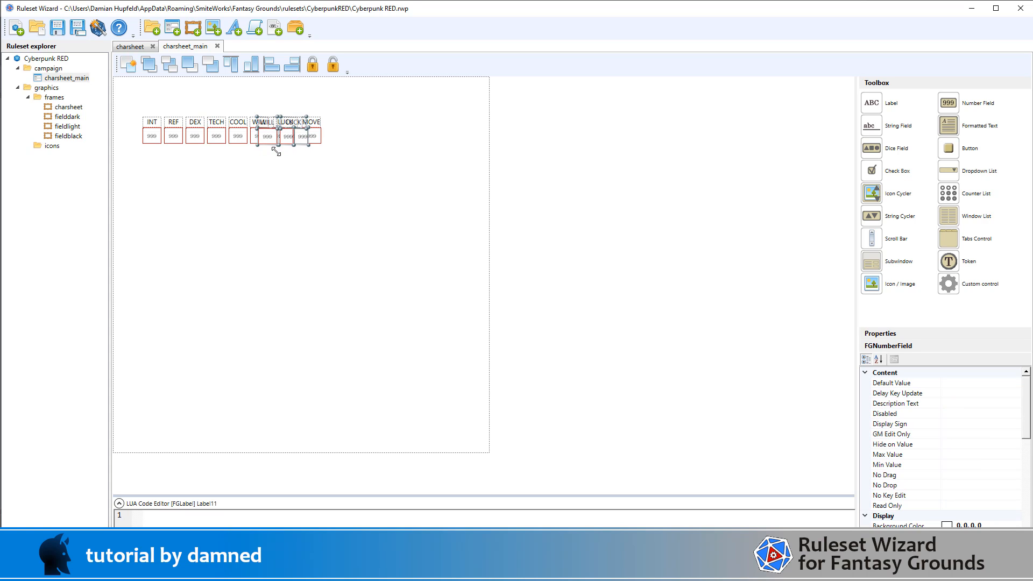
{"action": "key", "text": "Up"}
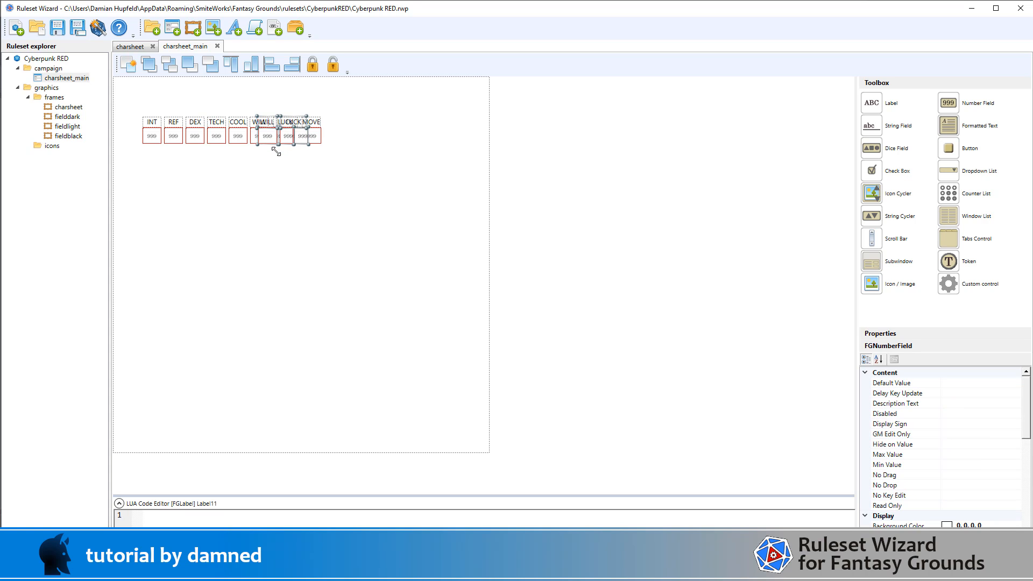
Move the duplicated WILL and LUCK controls along the row until they sit just after MOVE
{"action": "key", "text": "Right"}
{"action": "key", "text": "Right"}
{"action": "key", "text": "Right"}
{"action": "key", "text": "Right"}
{"action": "key", "text": "Right"}
{"action": "key", "text": "Right"}
{"action": "key", "text": "Right"}
{"action": "key", "text": "Right"}
{"action": "key", "text": "Right"}
{"action": "key", "text": "Right"}
{"action": "key", "text": "Right"}
{"action": "key", "text": "Right"}
{"action": "key", "text": "Right"}
{"action": "key", "text": "Right"}
{"action": "key", "text": "Right"}
{"action": "key", "text": "Right"}
{"action": "key", "text": "Right"}
{"action": "key", "text": "Right"}
{"action": "key", "text": "Right"}
{"action": "key", "text": "Right"}
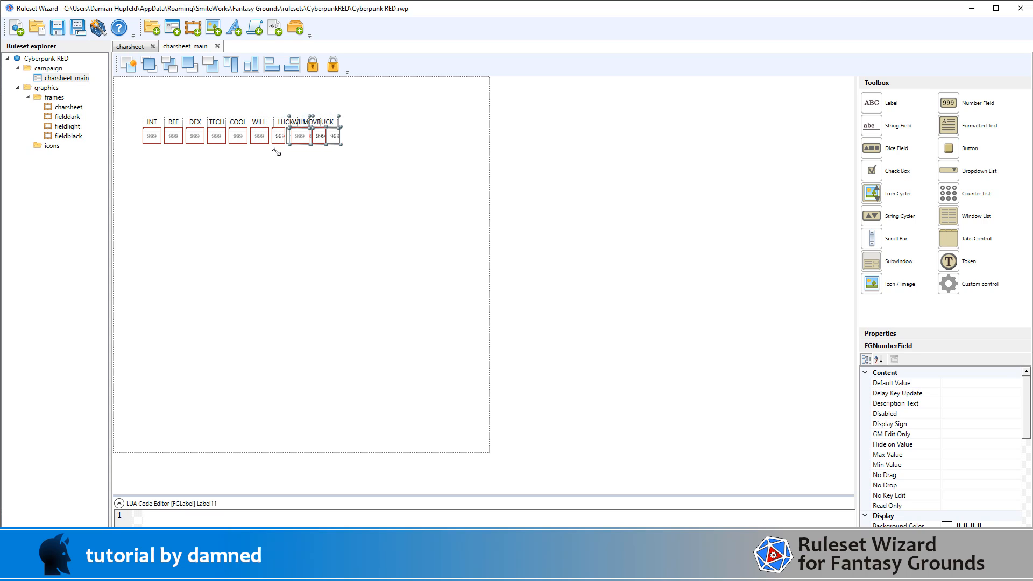
{"action": "key", "text": "Right"}
{"action": "key", "text": "Right"}
{"action": "key", "text": "Right"}
{"action": "key", "text": "Right"}
{"action": "key", "text": "Right"}
{"action": "key", "text": "Right"}
{"action": "key", "text": "Right"}
{"action": "key", "text": "Right"}
{"action": "key", "text": "Right"}
{"action": "key", "text": "Right"}
{"action": "key", "text": "Right"}
{"action": "key", "text": "Right"}
{"action": "key", "text": "Right"}
{"action": "key", "text": "Right"}
{"action": "key", "text": "Right"}
{"action": "key", "text": "Right"}
{"action": "key", "text": "Right"}
{"action": "key", "text": "Right"}
{"action": "key", "text": "Right"}
{"action": "key", "text": "Right"}
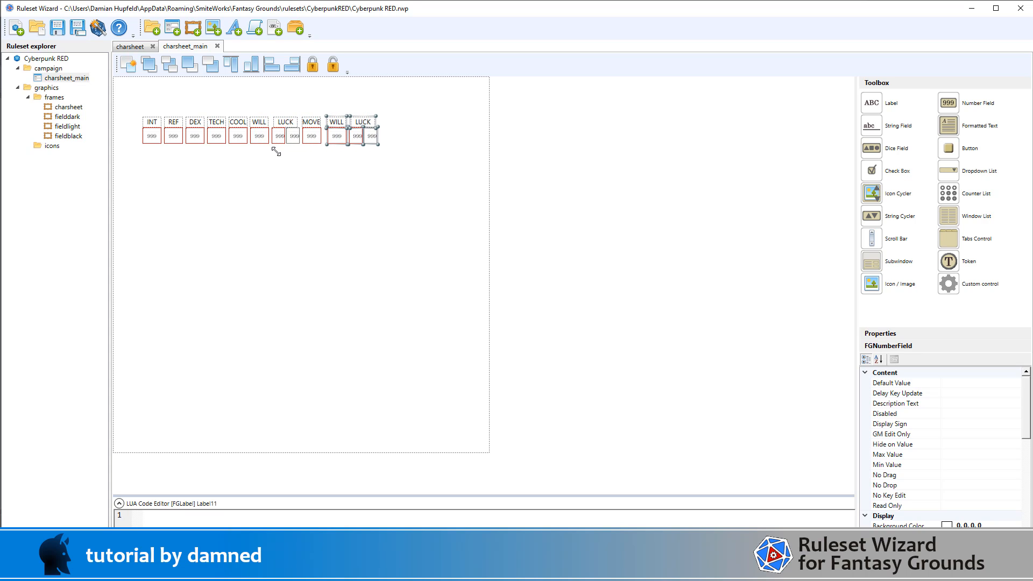
{"action": "key", "text": "Left"}
{"action": "key", "text": "Left"}
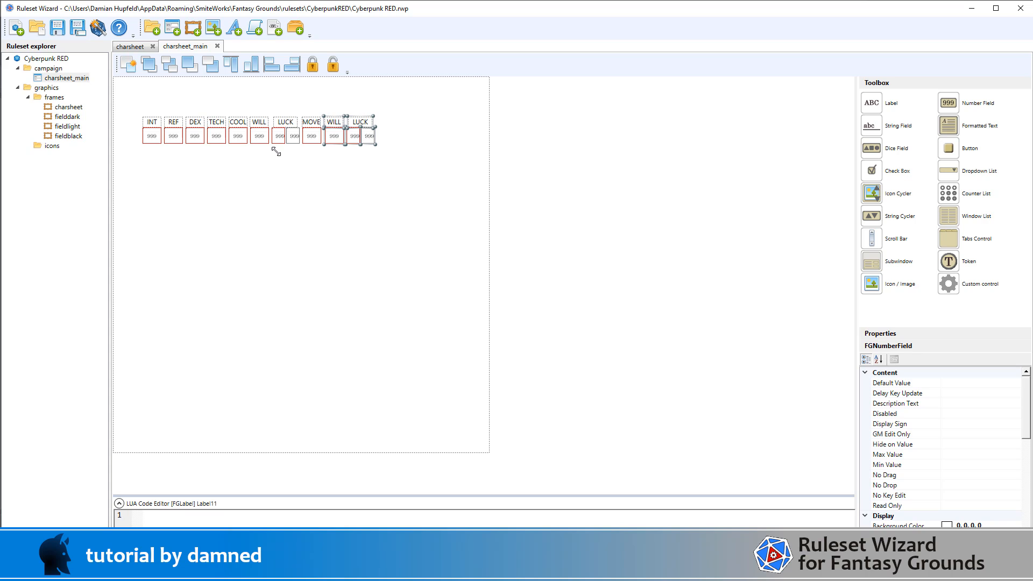
{"action": "key", "text": "Left"}
{"action": "left_click", "coordinate": [512, 199]}
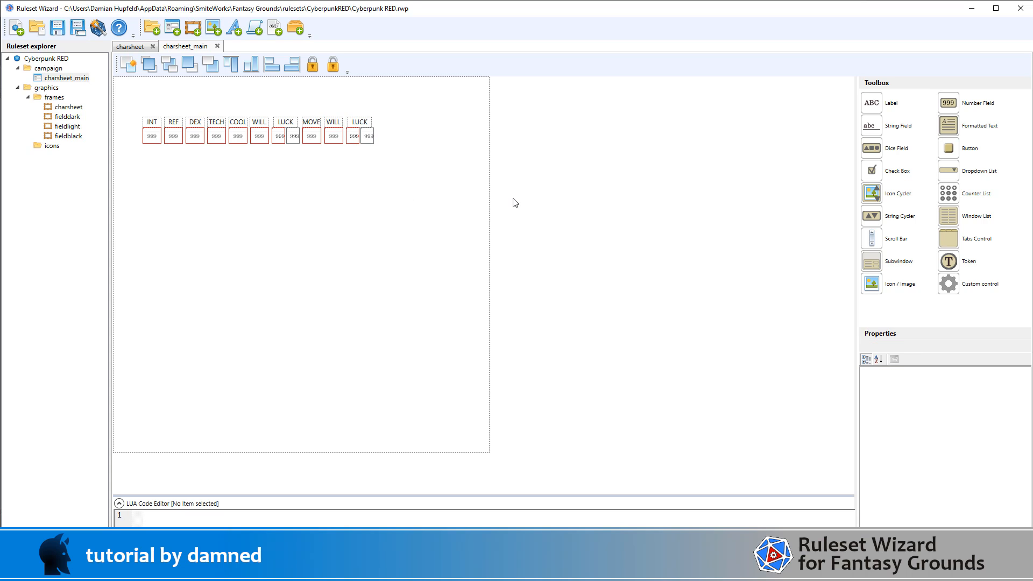
Compare X positions with the MOVE field and shift the duplicated group so the WILL number field is at X position 392
{"action": "left_click", "coordinate": [314, 141]}
{"action": "scroll", "coordinate": [915, 460], "scroll_direction": "down", "scroll_amount": 3}
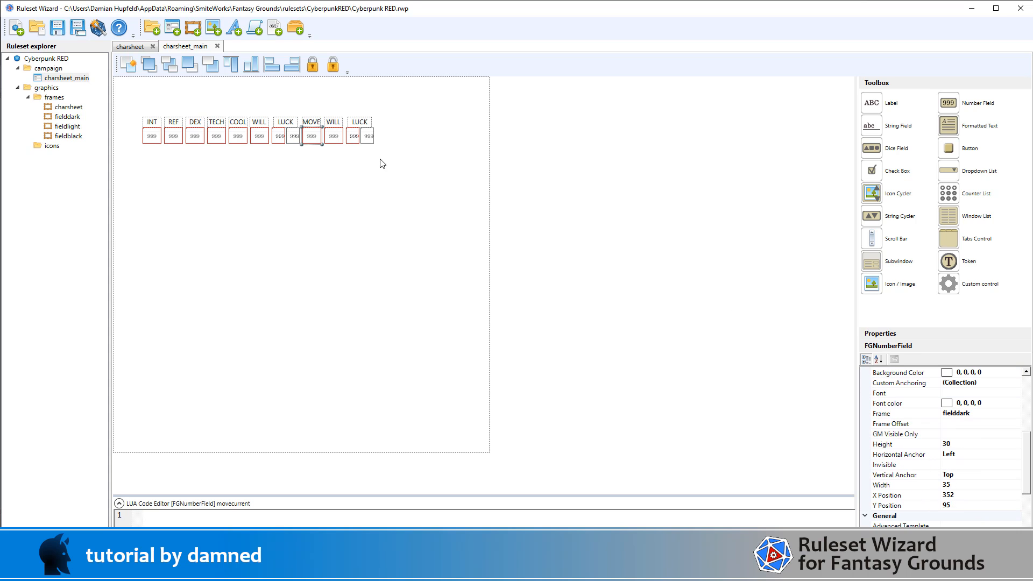
{"action": "left_click", "coordinate": [340, 141]}
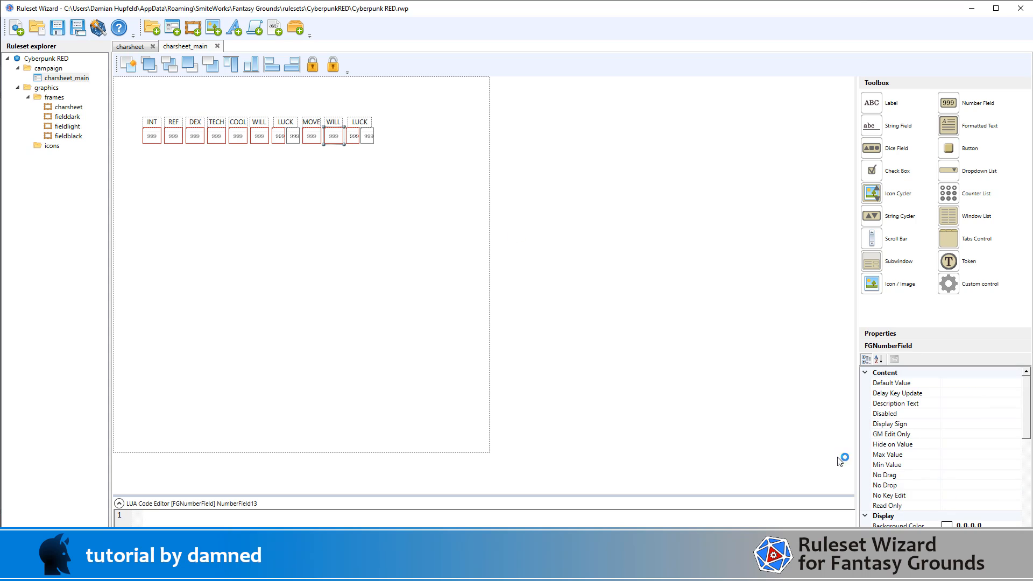
{"action": "scroll", "coordinate": [914, 474], "scroll_direction": "down", "scroll_amount": 5}
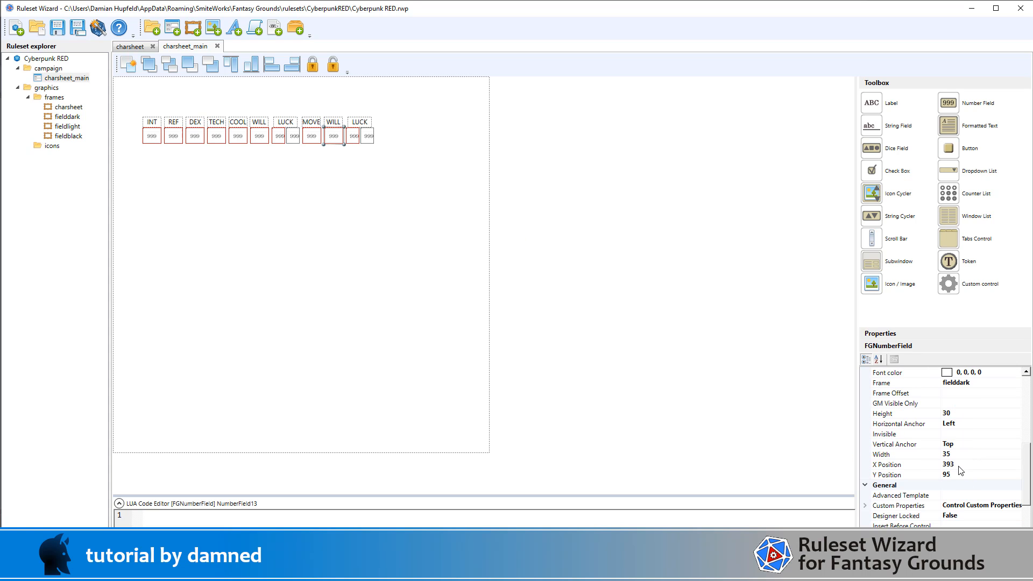
{"action": "left_click_drag", "start_coordinate": [595, 196], "coordinate": [321, 97]}
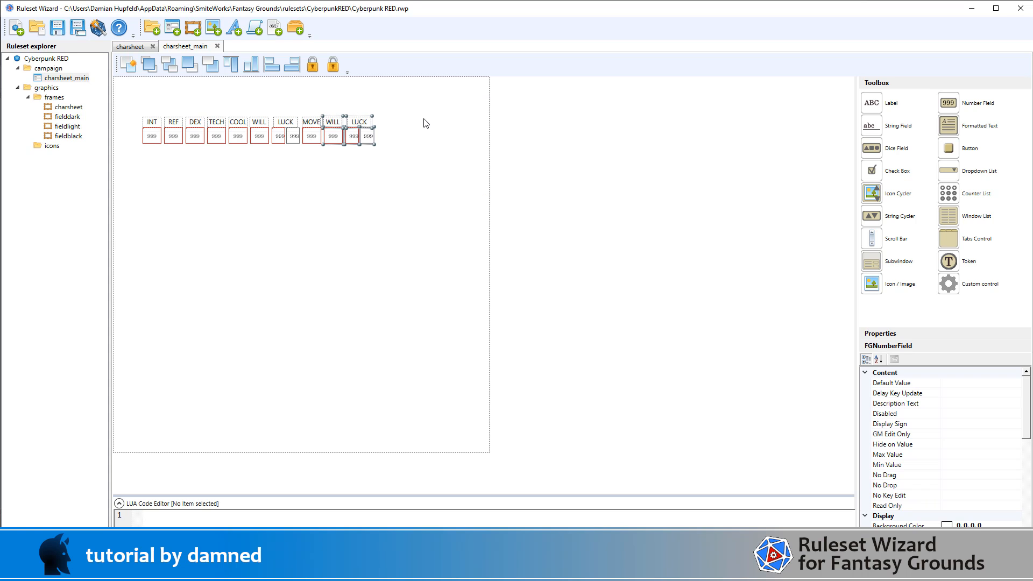
{"action": "left_click", "coordinate": [566, 181]}
Change the duplicated WILL label's text to MOVE and rename its label control
{"action": "left_click", "coordinate": [324, 122]}
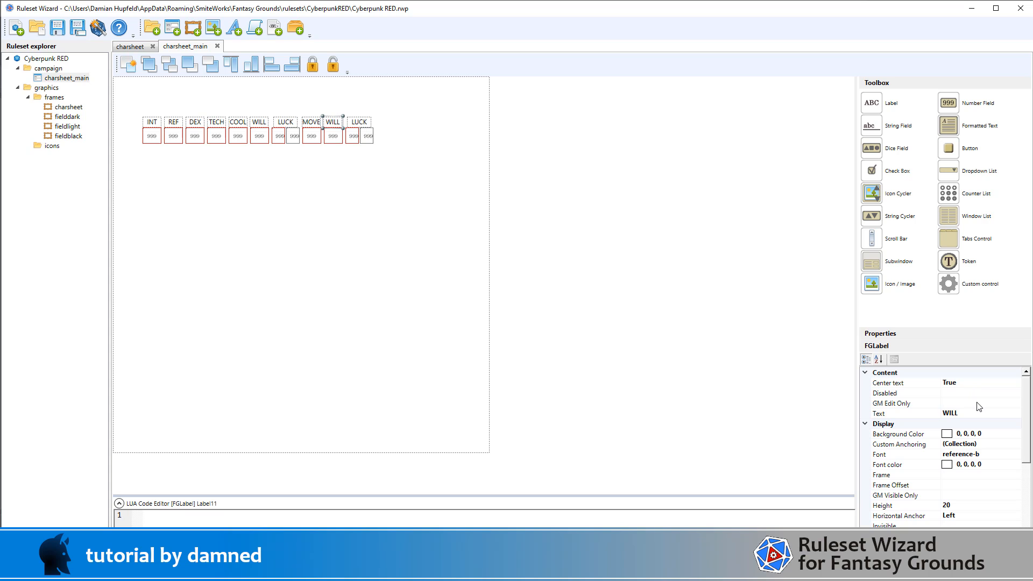
{"action": "left_click", "coordinate": [976, 412]}
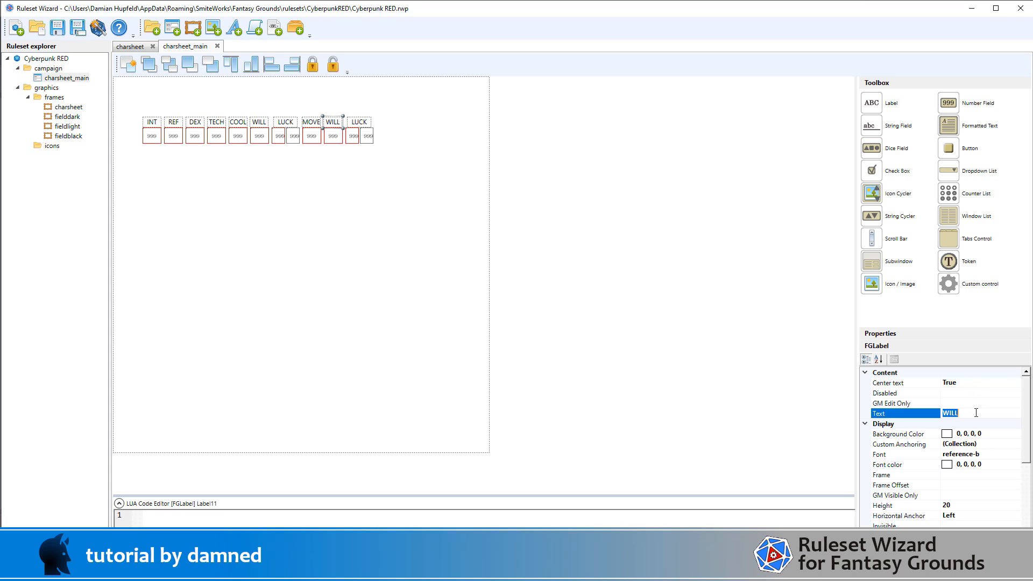
{"action": "type", "text": "MOVE"}
{"action": "scroll", "coordinate": [1011, 446], "scroll_direction": "down", "scroll_amount": 5}
{"action": "left_click", "coordinate": [974, 504]}
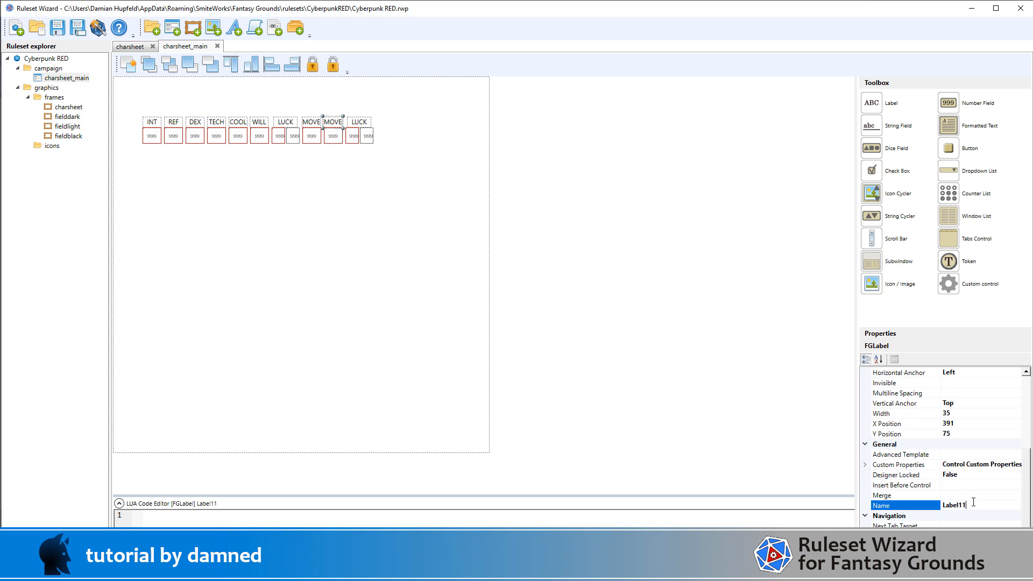
{"action": "key", "text": "ctrl+a"}
{"action": "type", "text": "mo"}
{"action": "key", "text": "Return"}
Rename the number field under the second MOVE label as move_current
{"action": "left_click", "coordinate": [337, 142]}
{"action": "scroll", "coordinate": [963, 446], "scroll_direction": "up", "scroll_amount": 3}
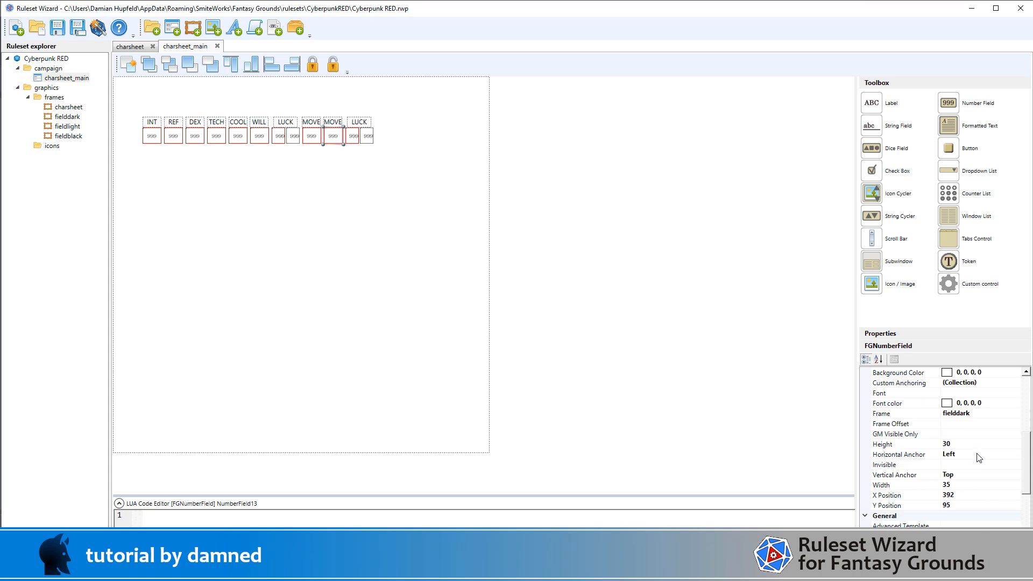
{"action": "scroll", "coordinate": [985, 506], "scroll_direction": "down", "scroll_amount": 3}
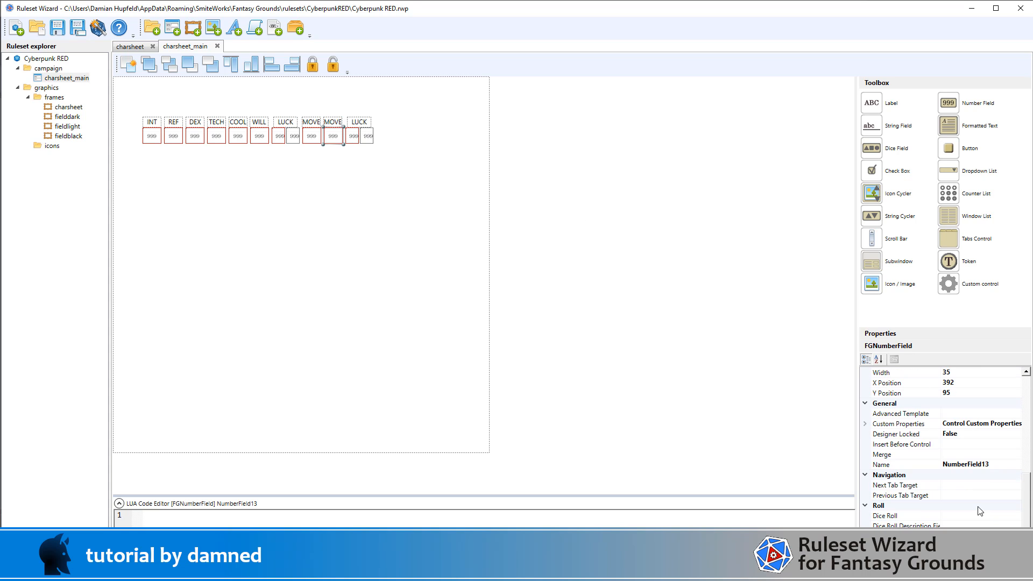
{"action": "left_click", "coordinate": [975, 465]}
{"action": "type", "text": "move_current"}
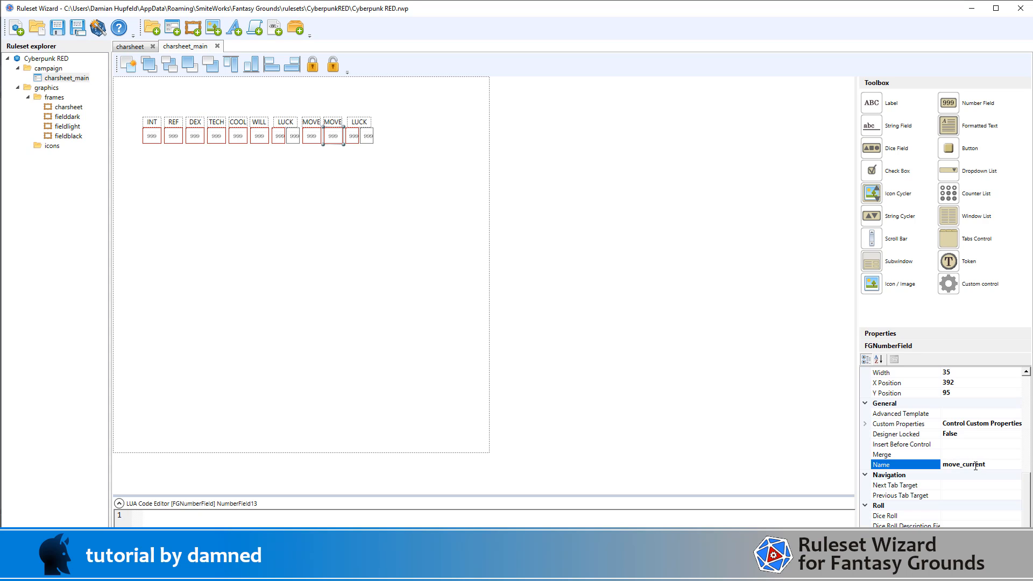
Change the text of the duplicated LUCK label at the row's end to BODY and name the control body_label
{"action": "left_click", "coordinate": [359, 120]}
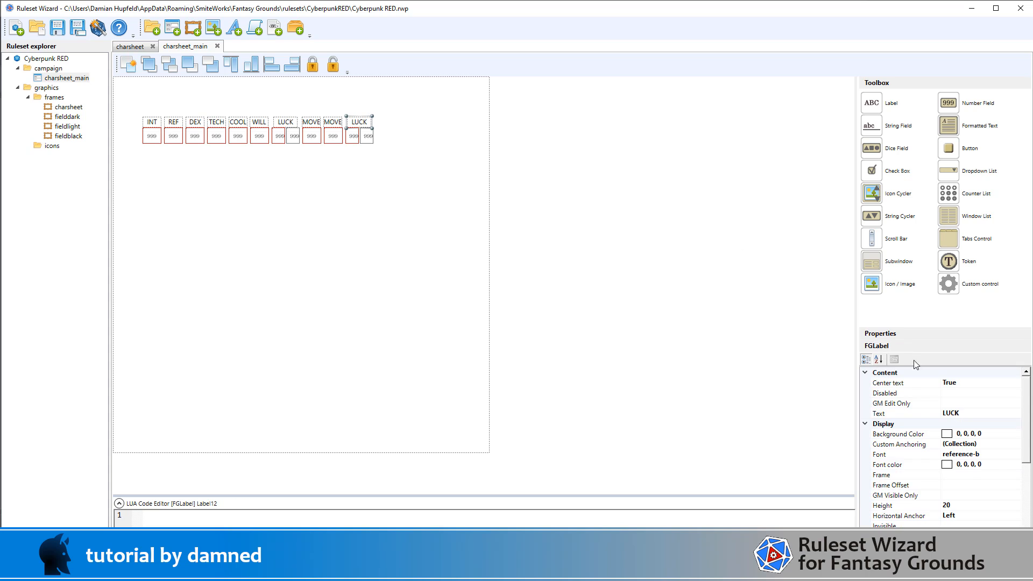
{"action": "scroll", "coordinate": [977, 467], "scroll_direction": "down", "scroll_amount": 5}
{"action": "scroll", "coordinate": [978, 461], "scroll_direction": "up", "scroll_amount": 5}
{"action": "left_click", "coordinate": [979, 413]}
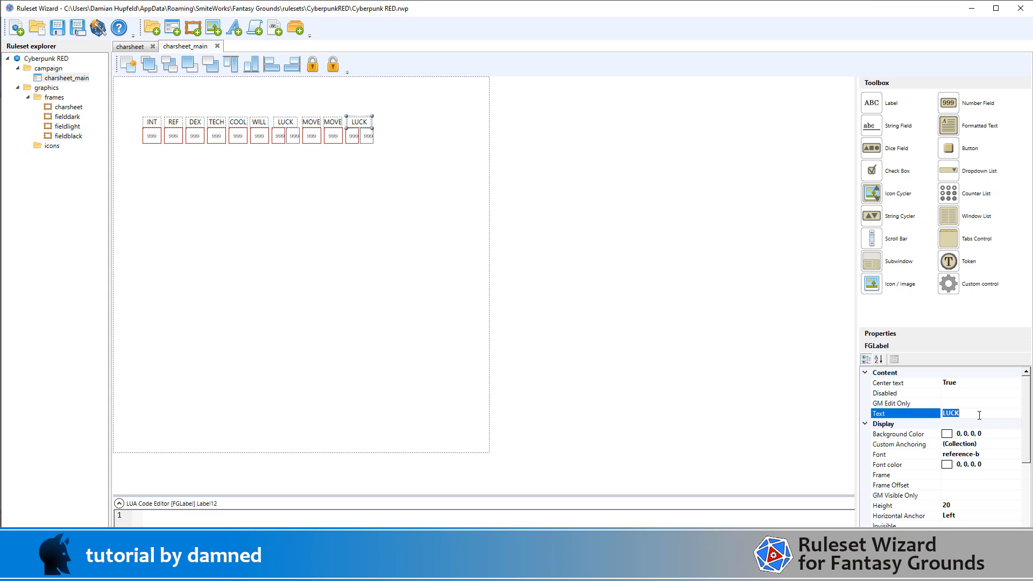
{"action": "type", "text": "BODY"}
{"action": "scroll", "coordinate": [981, 465], "scroll_direction": "down", "scroll_amount": 5}
{"action": "left_click", "coordinate": [975, 504]}
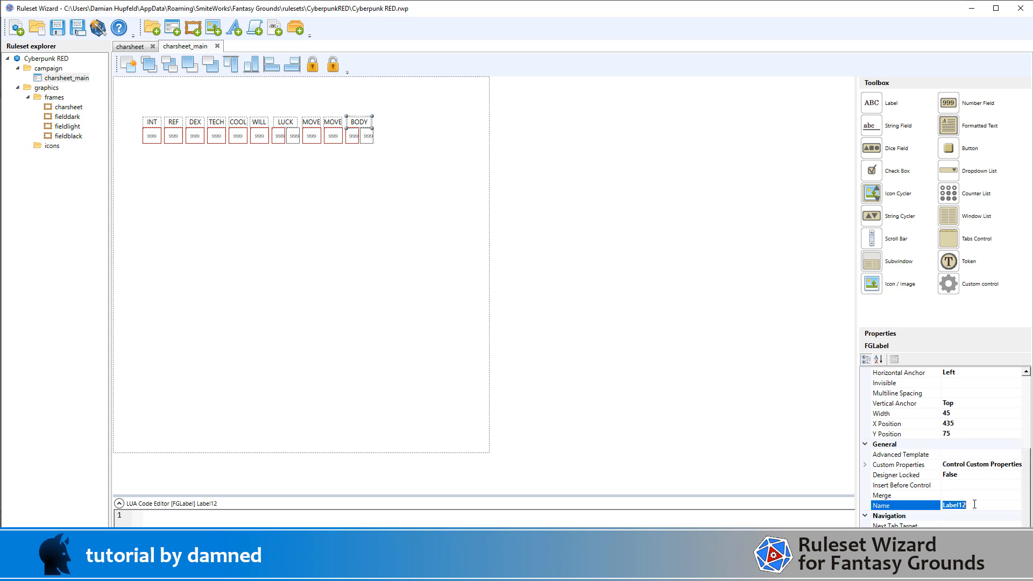
{"action": "type", "text": "body_l"}
Rename the paired number fields under the BODY label as body_current and body_max
{"action": "left_click", "coordinate": [351, 136]}
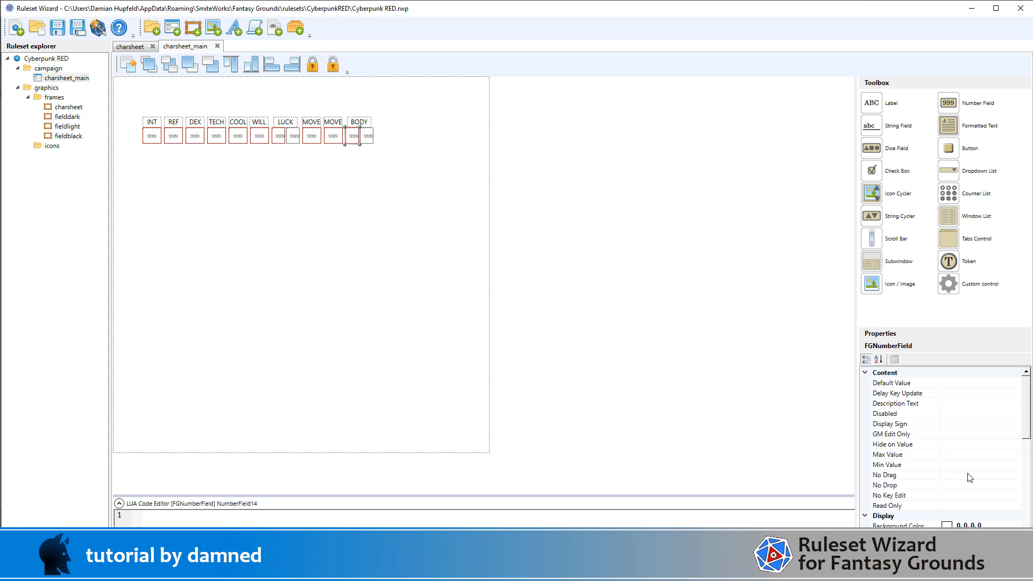
{"action": "scroll", "coordinate": [969, 477], "scroll_direction": "down", "scroll_amount": 5}
{"action": "left_click", "coordinate": [982, 514]}
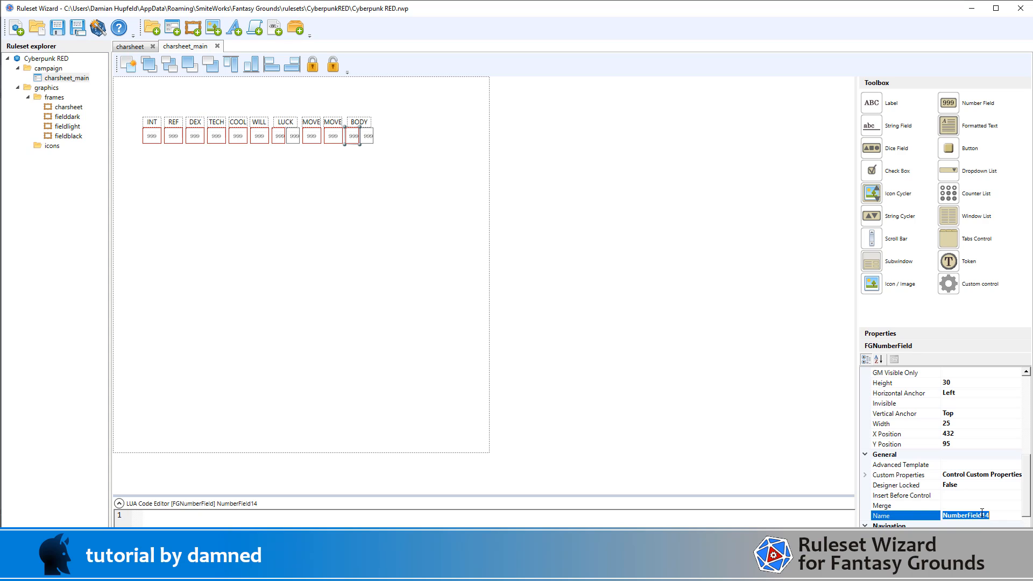
{"action": "type", "text": "body_current"}
{"action": "left_click", "coordinate": [363, 135]}
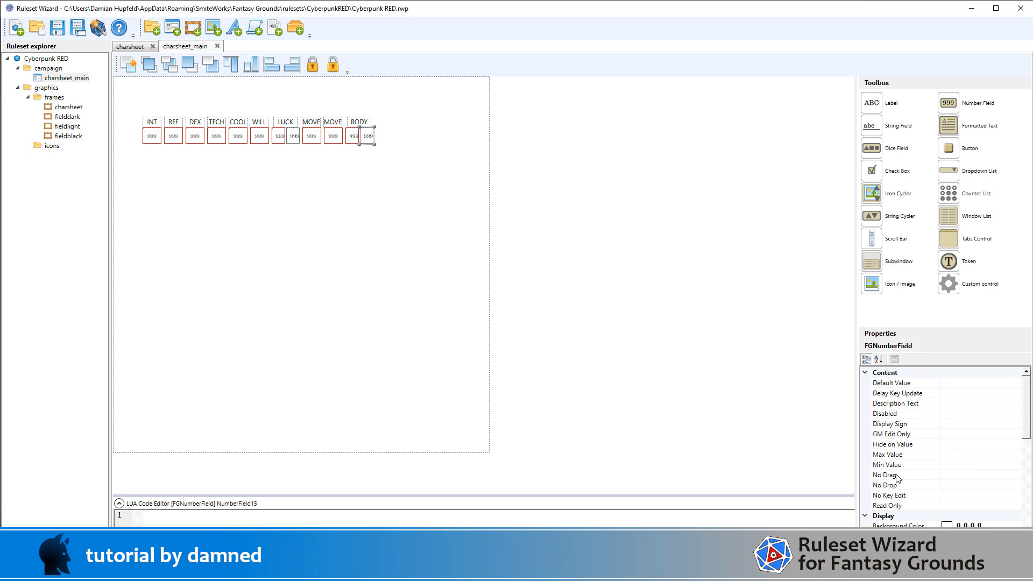
{"action": "scroll", "coordinate": [896, 478], "scroll_direction": "down", "scroll_amount": 5}
{"action": "left_click", "coordinate": [978, 465]}
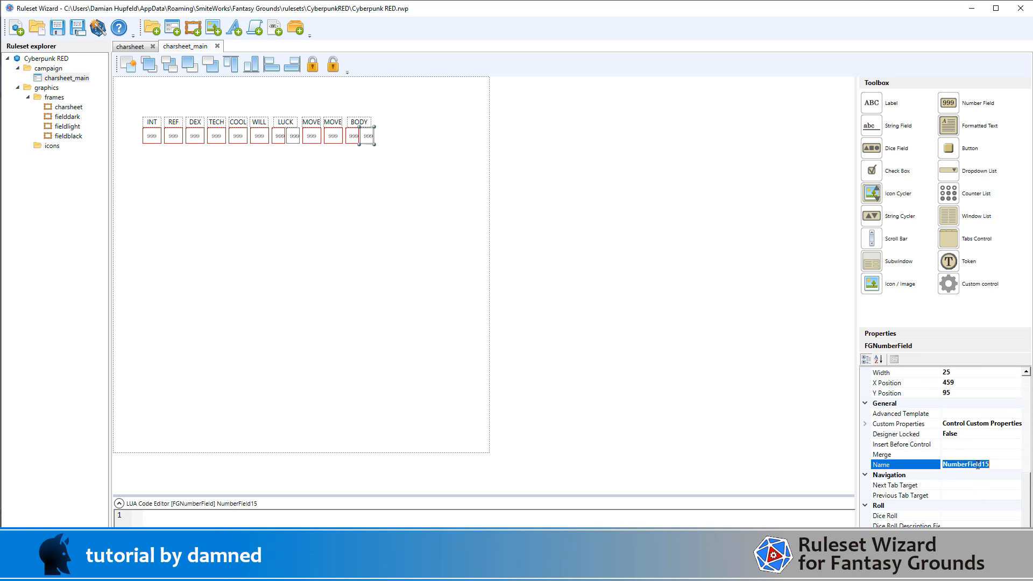
{"action": "type", "text": "body_max"}
Try to save the ruleset project, and check the stat row in the other CyberpunkRED project window
{"action": "left_click", "coordinate": [413, 237]}
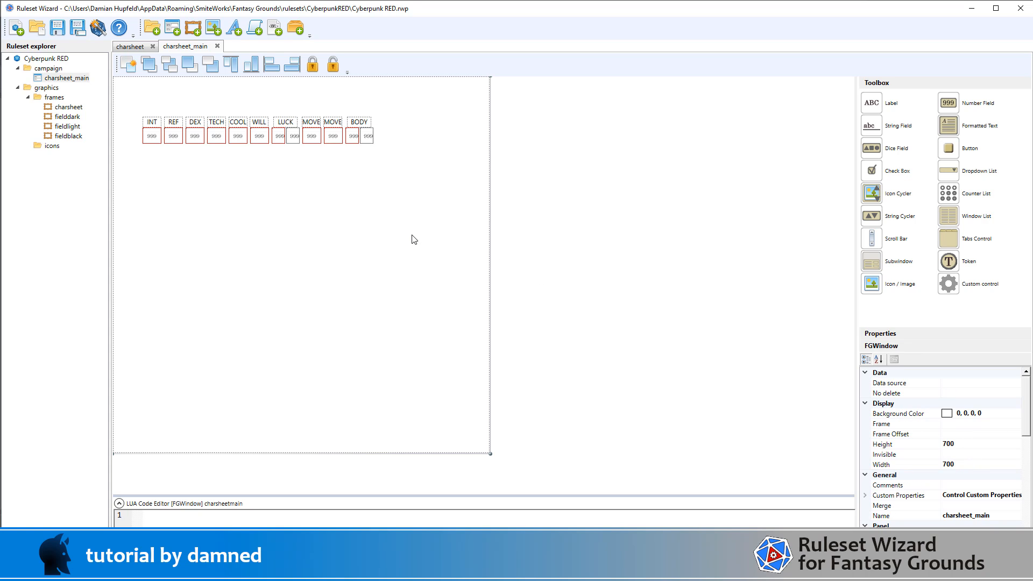
{"action": "left_click", "coordinate": [62, 31]}
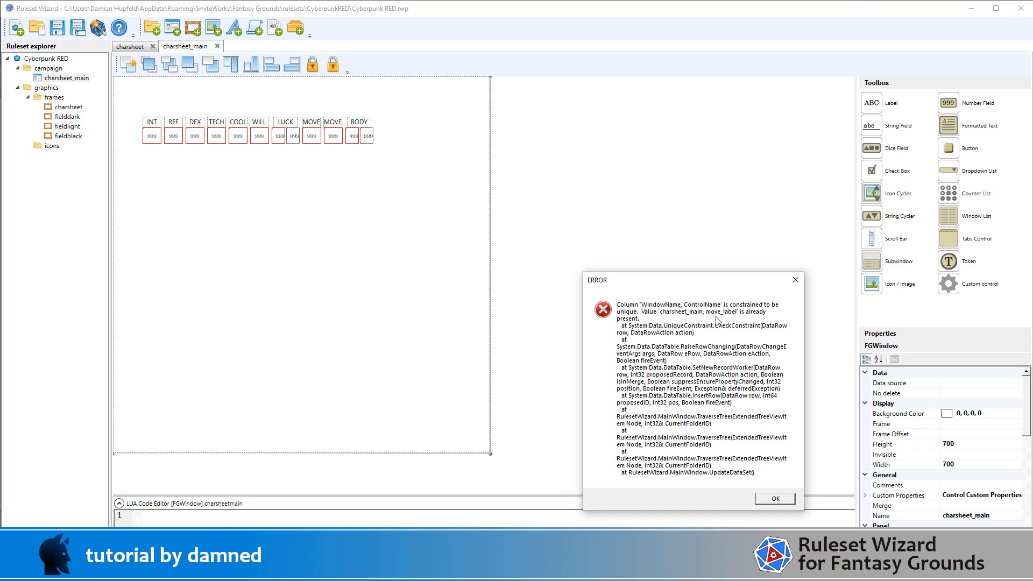
{"action": "left_click", "coordinate": [775, 500]}
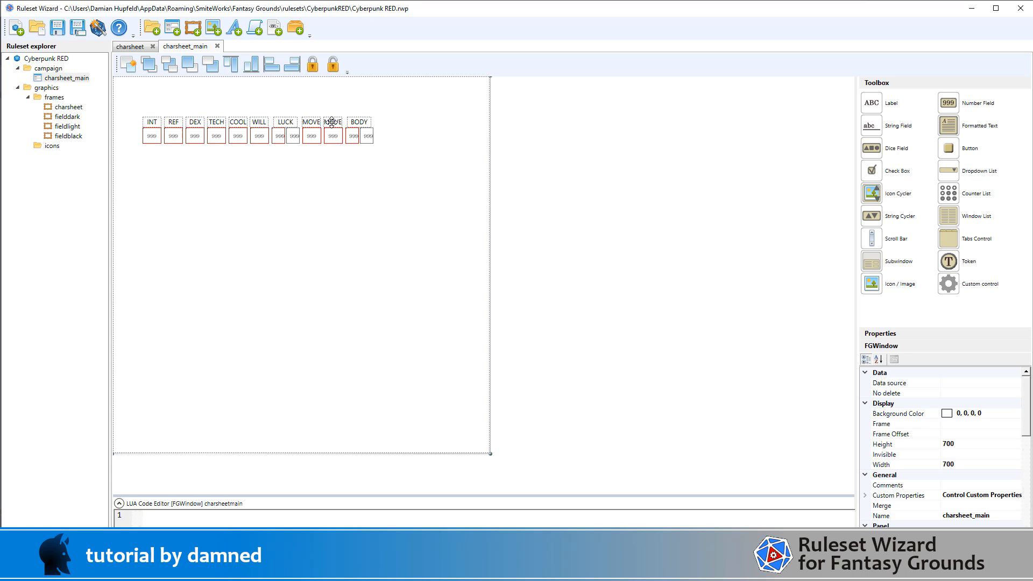
{"action": "key", "text": "alt+Tab"}
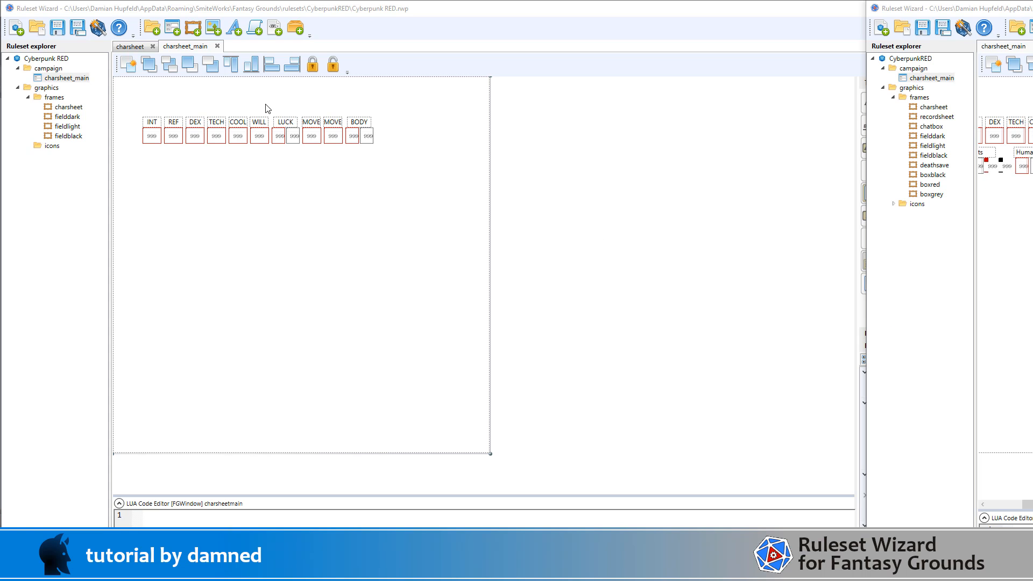
Change the second MOVE label's text to BODY and rename its control as body_label
{"action": "left_click", "coordinate": [336, 122]}
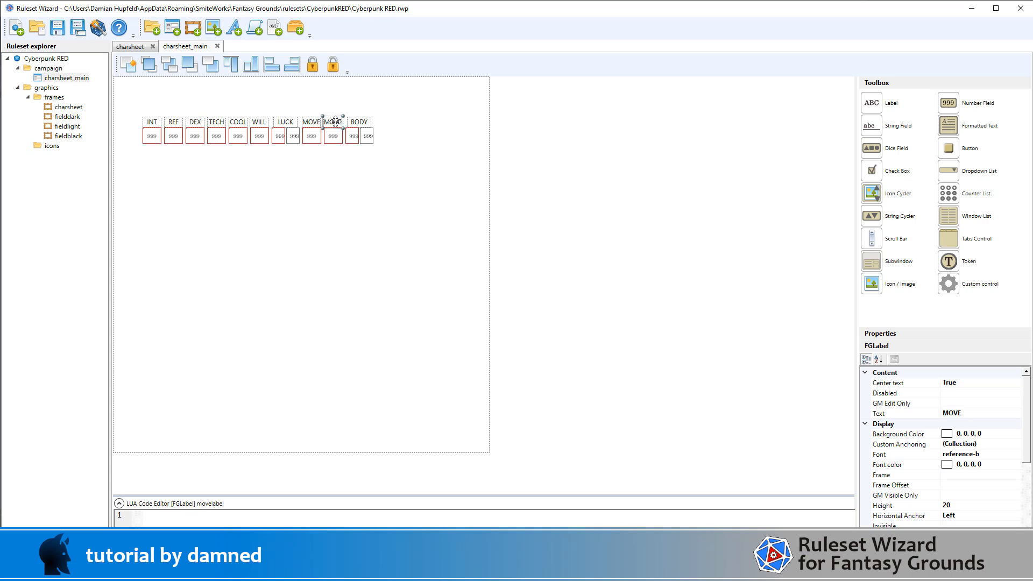
{"action": "left_click", "coordinate": [974, 414]}
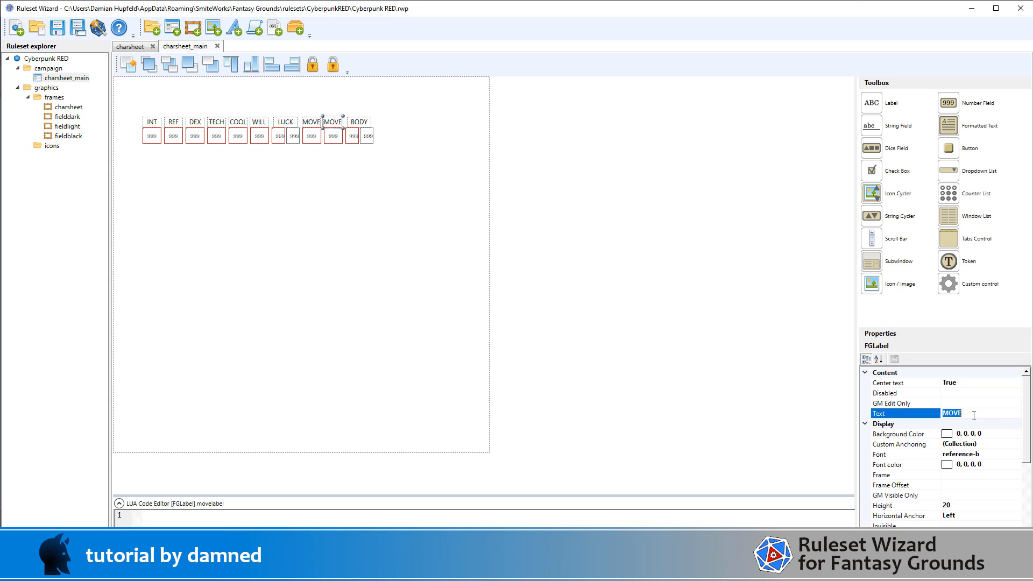
{"action": "type", "text": "BODY"}
{"action": "left_click", "coordinate": [1027, 469]}
{"action": "left_click", "coordinate": [961, 506]}
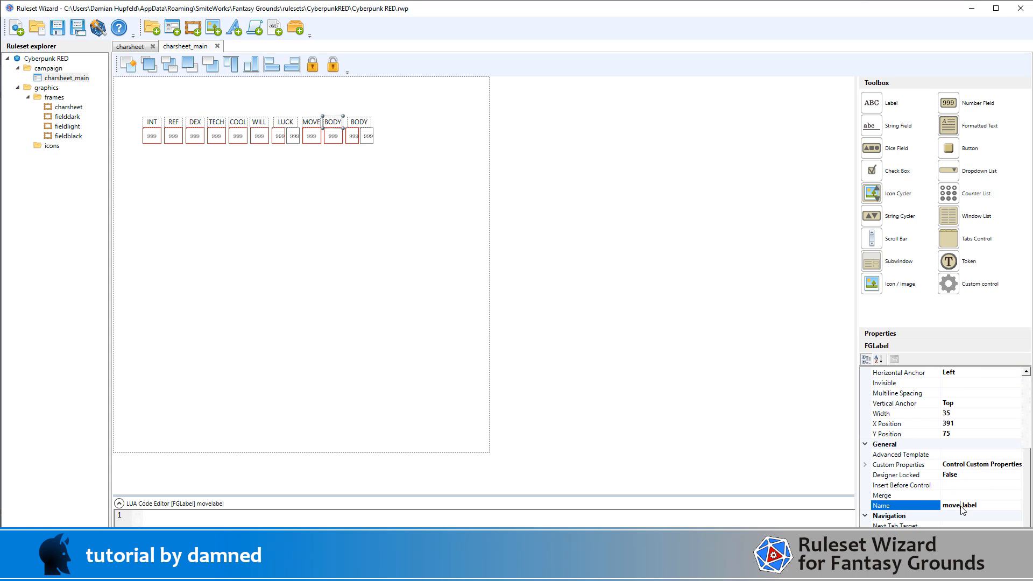
{"action": "left_click_drag", "start_coordinate": [943, 505], "coordinate": [960, 505]}
{"action": "type", "text": "body"}
Rename the number field beneath the single-field BODY stat as body_current
{"action": "left_click", "coordinate": [330, 138]}
{"action": "scroll", "coordinate": [971, 483], "scroll_direction": "down", "scroll_amount": 10}
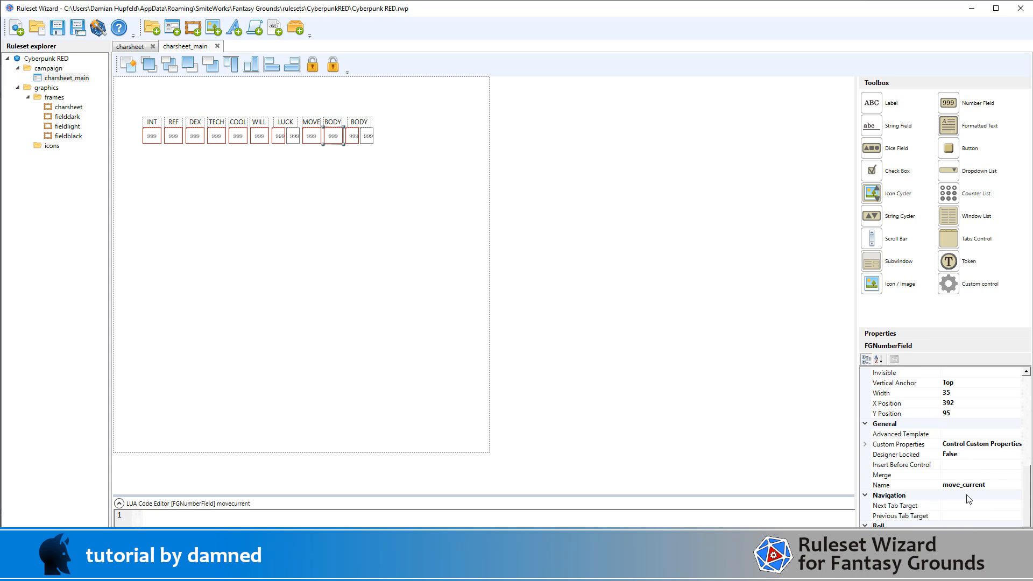
{"action": "left_click", "coordinate": [964, 484]}
{"action": "left_click_drag", "start_coordinate": [961, 485], "coordinate": [912, 488]}
{"action": "type", "text": "body"}
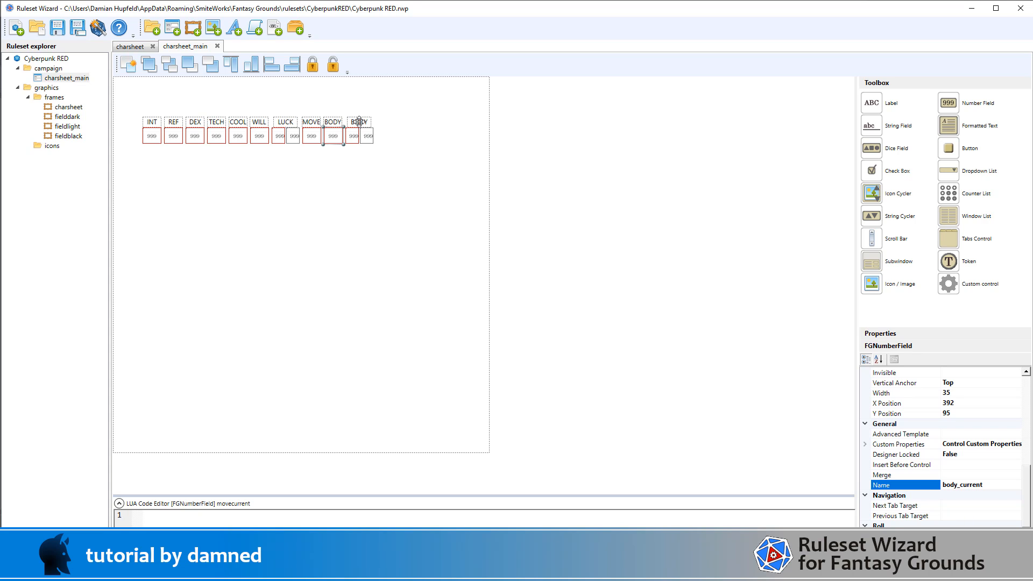
Change the last BODY label's text to EMP and rename its control as emp_label
{"action": "left_click", "coordinate": [358, 122]}
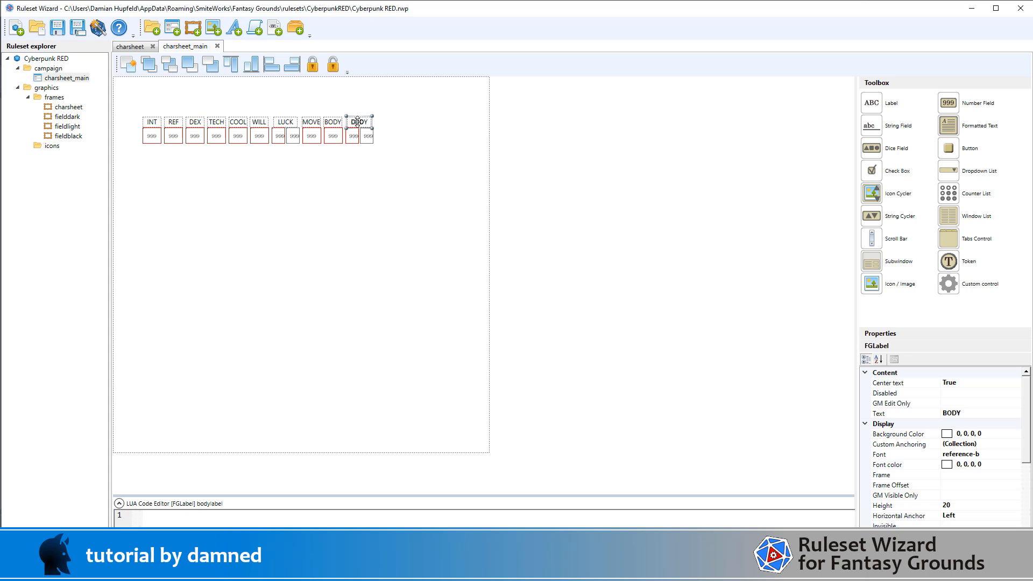
{"action": "left_click", "coordinate": [970, 412]}
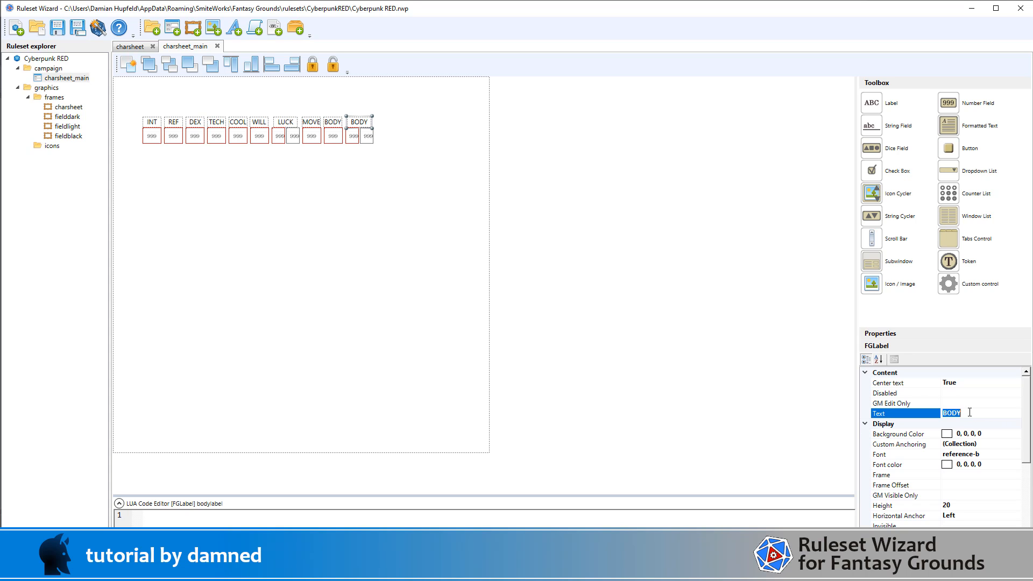
{"action": "type", "text": "EMP"}
{"action": "scroll", "coordinate": [1009, 471], "scroll_direction": "down", "scroll_amount": 4}
{"action": "left_click", "coordinate": [960, 525]}
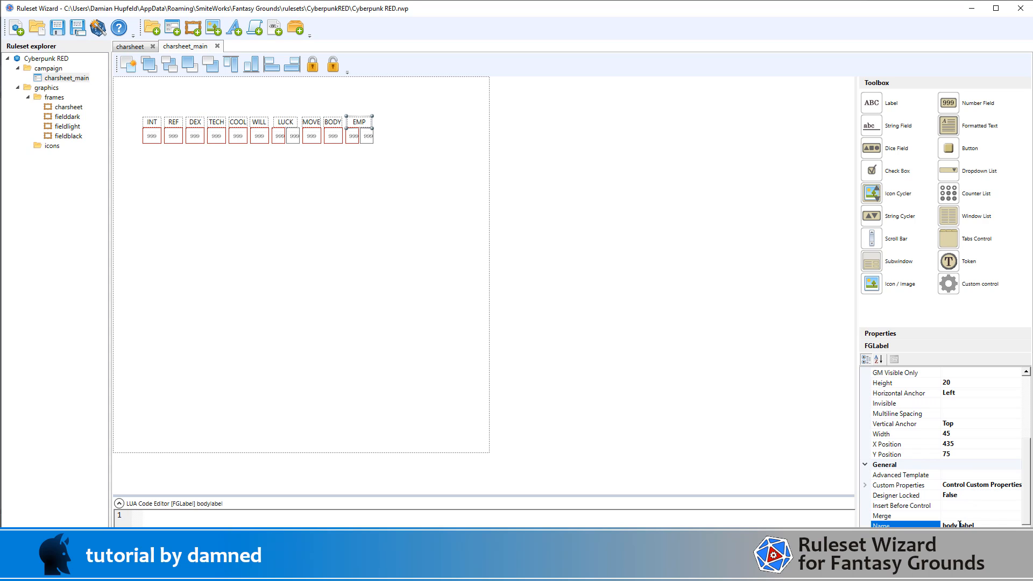
{"action": "left_click_drag", "start_coordinate": [957, 524], "coordinate": [932, 524]}
{"action": "type", "text": "emp"}
Rename the two number fields under the EMP label as emp_current and emp_max
{"action": "left_click", "coordinate": [355, 136]}
{"action": "scroll", "coordinate": [945, 456], "scroll_direction": "down", "scroll_amount": 5}
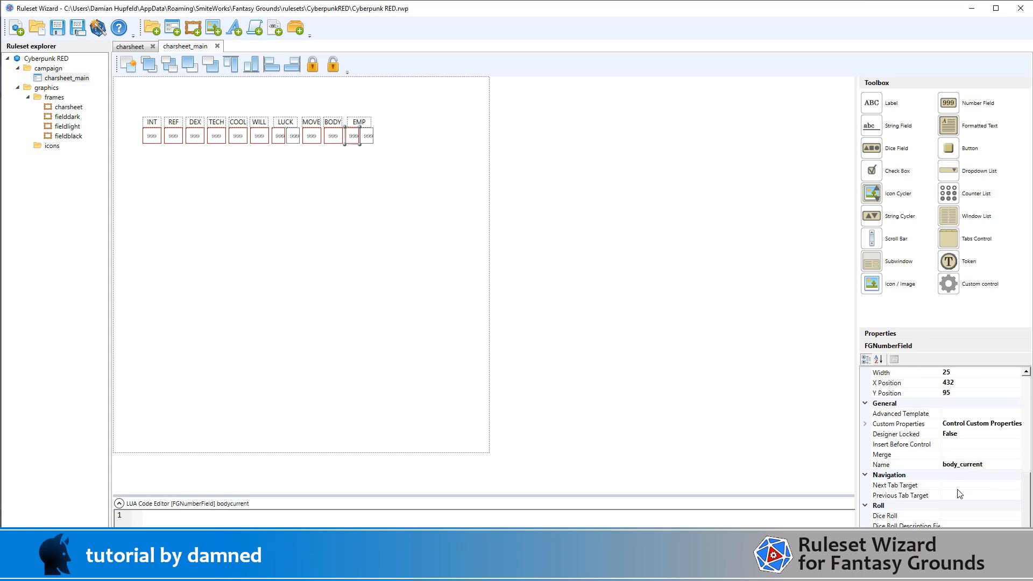
{"action": "left_click", "coordinate": [957, 464]}
{"action": "left_click_drag", "start_coordinate": [957, 464], "coordinate": [915, 464]}
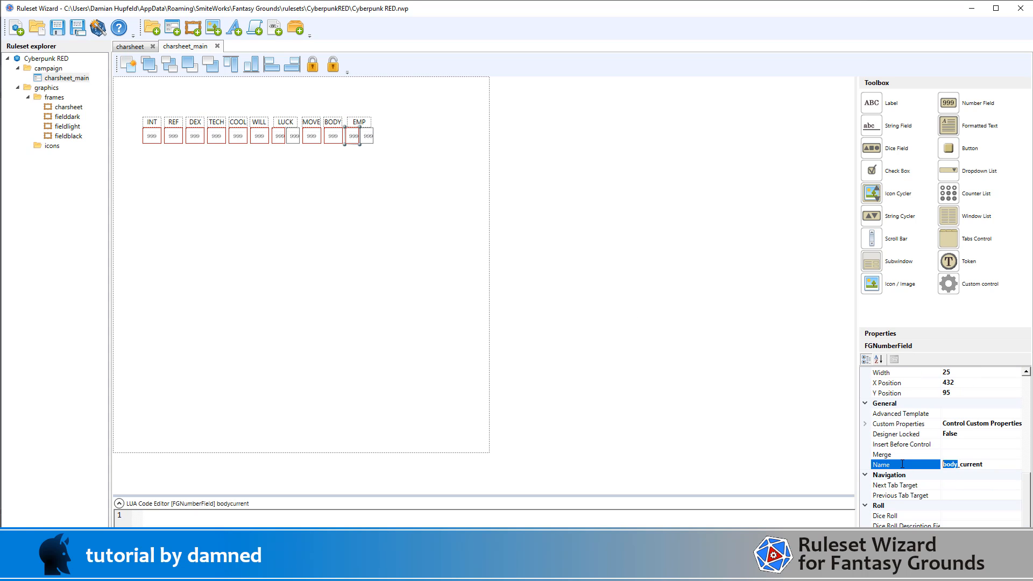
{"action": "type", "text": "emp"}
{"action": "left_click", "coordinate": [368, 136]}
{"action": "scroll", "coordinate": [1000, 506], "scroll_direction": "down", "scroll_amount": 5}
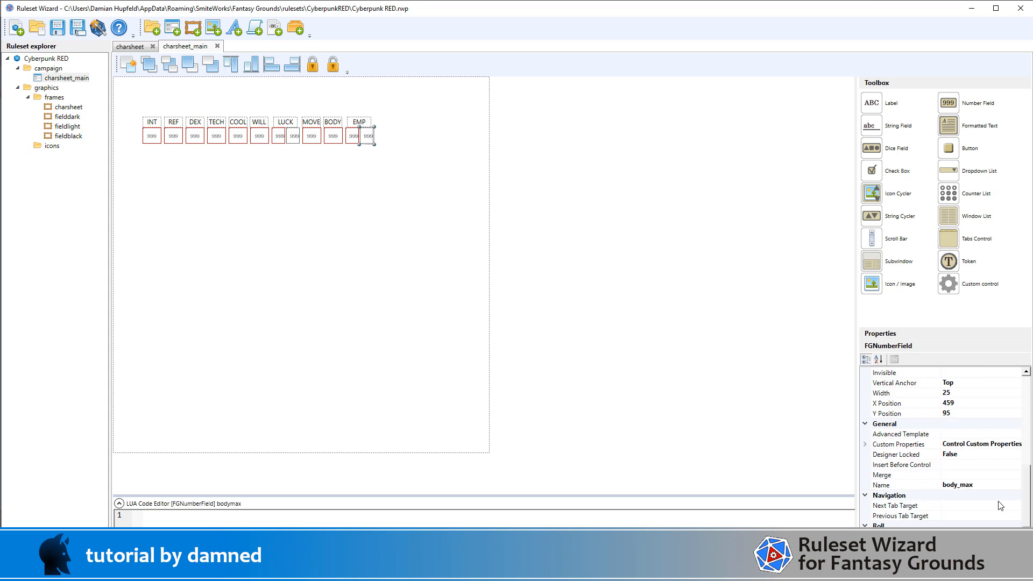
{"action": "left_click", "coordinate": [955, 464]}
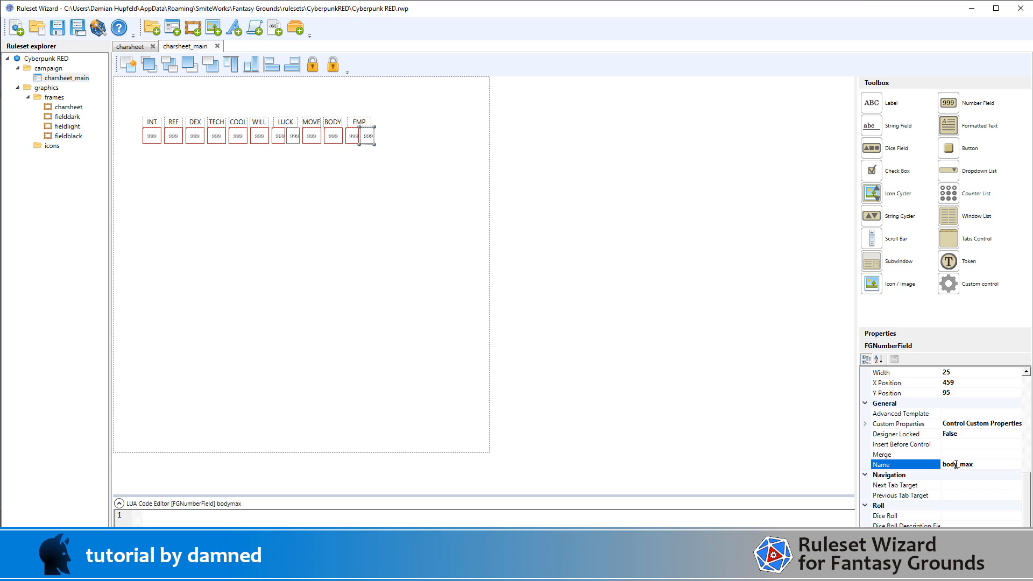
{"action": "left_click_drag", "start_coordinate": [956, 463], "coordinate": [936, 464]}
{"action": "type", "text": "emp"}
Export the updated ruleset for Fantasy Grounds
{"action": "left_click", "coordinate": [338, 249]}
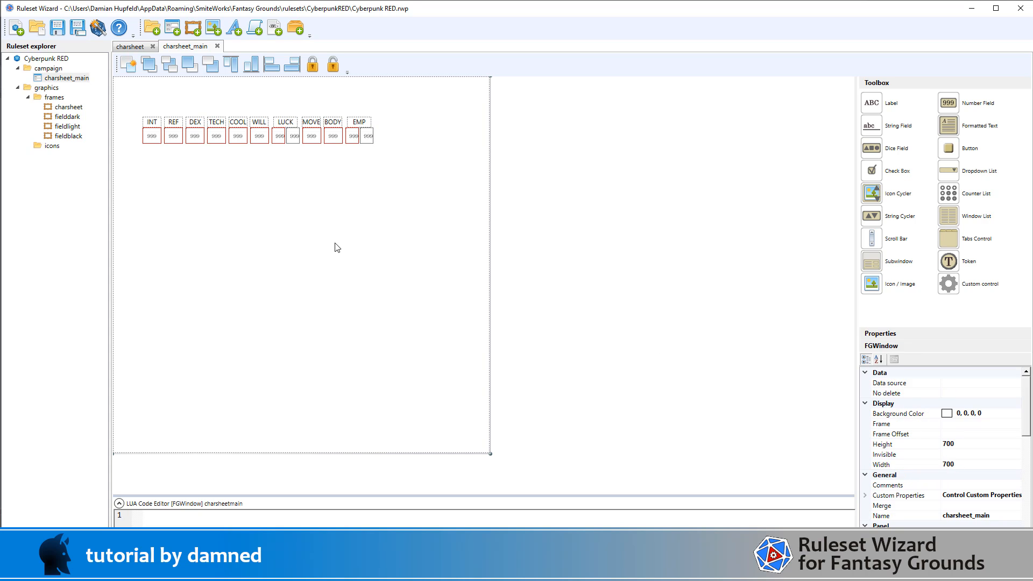
{"action": "left_click", "coordinate": [98, 29]}
{"action": "left_click", "coordinate": [558, 388]}
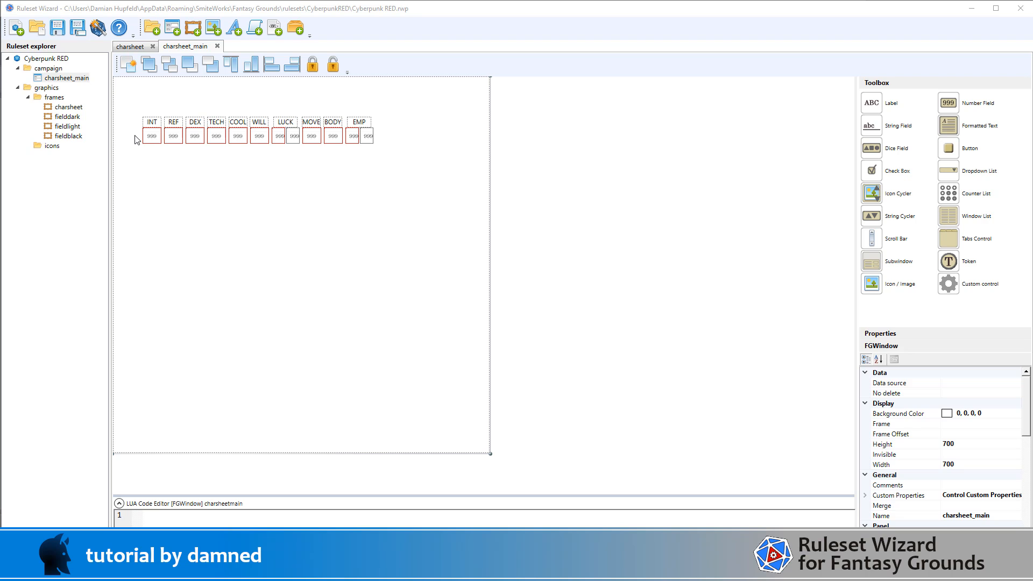
Add a new icon to the graphics icons folder and name it icon_stats
{"action": "left_click", "coordinate": [37, 146]}
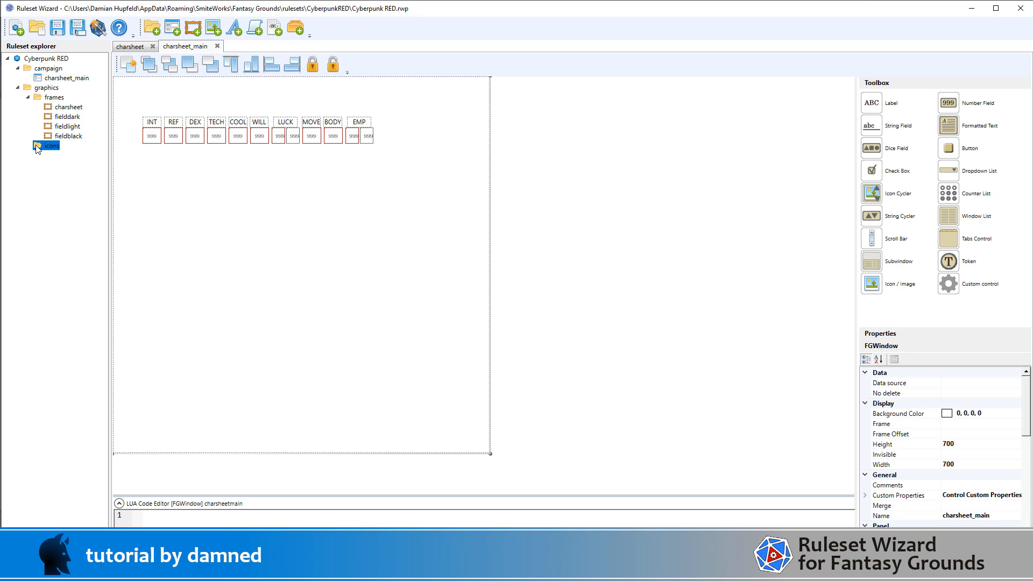
{"action": "left_click", "coordinate": [212, 28]}
{"action": "left_click", "coordinate": [814, 108]}
{"action": "left_click", "coordinate": [815, 109]}
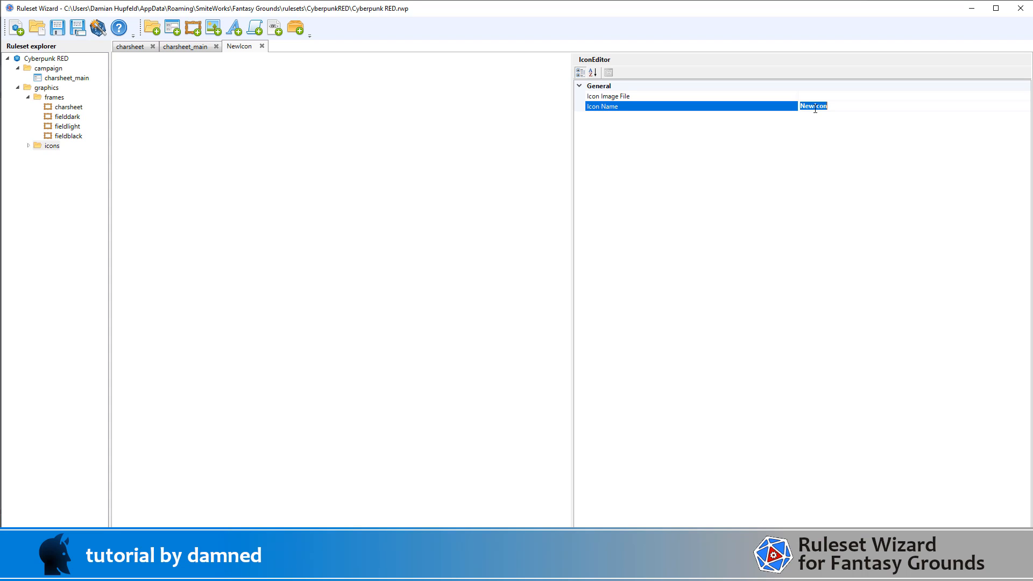
{"action": "type", "text": "icon_stats"}
Assign stats.png from the CyberpunkRED graphics/frames folder as the image file of icon_stats
{"action": "left_click", "coordinate": [687, 97]}
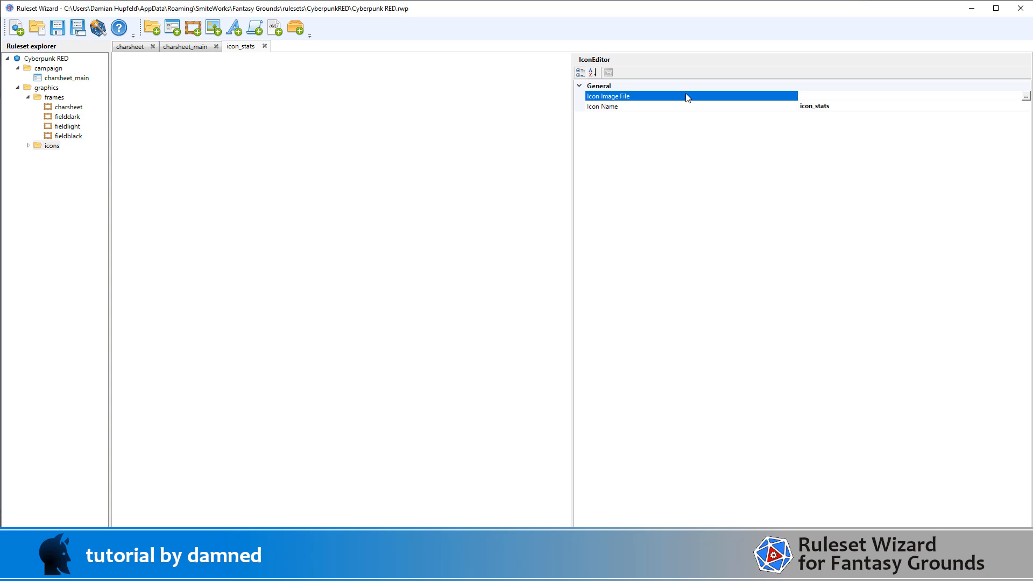
{"action": "left_click", "coordinate": [1025, 96]}
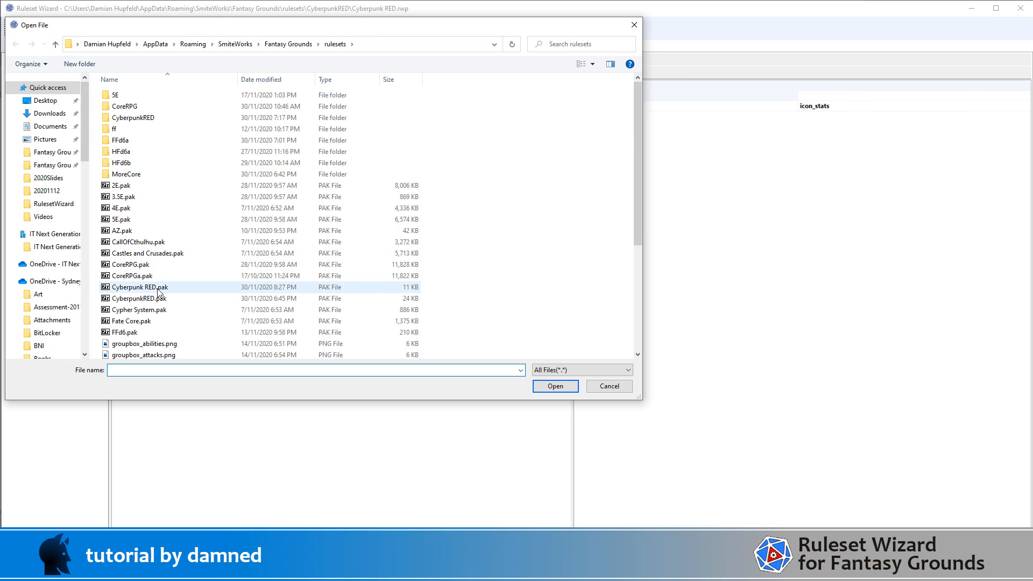
{"action": "double_click", "coordinate": [135, 118]}
{"action": "double_click", "coordinate": [129, 96]}
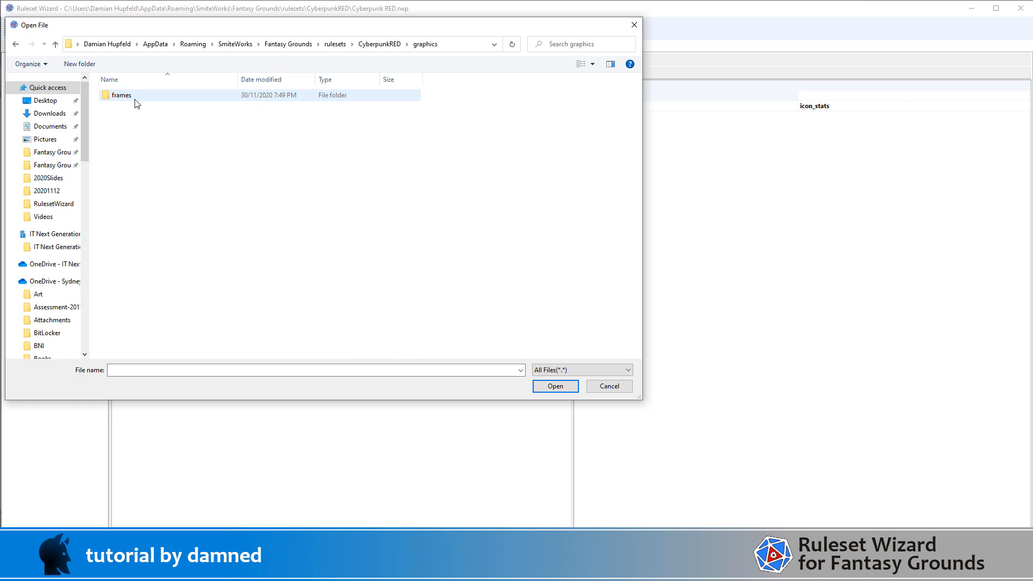
{"action": "double_click", "coordinate": [135, 101]}
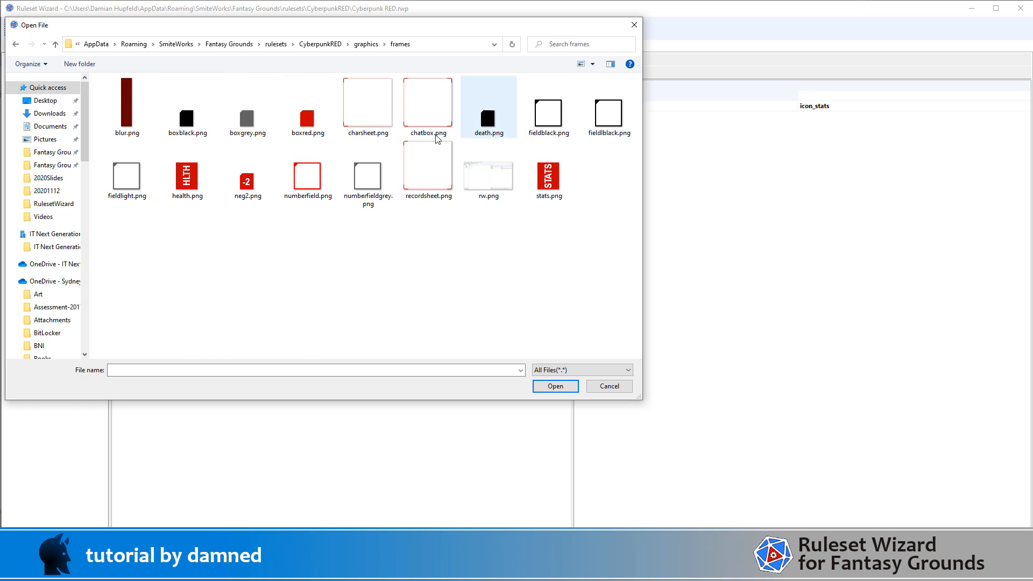
{"action": "double_click", "coordinate": [532, 186]}
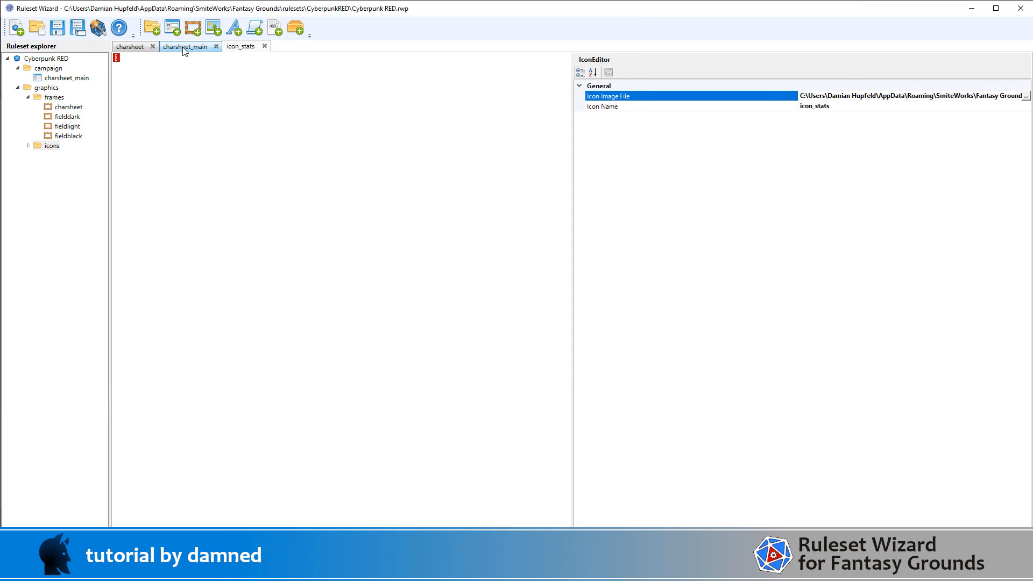
Add an Icon / Image control to the charsheet_main window, in the empty space just before the INT field
{"action": "double_click", "coordinate": [32, 146]}
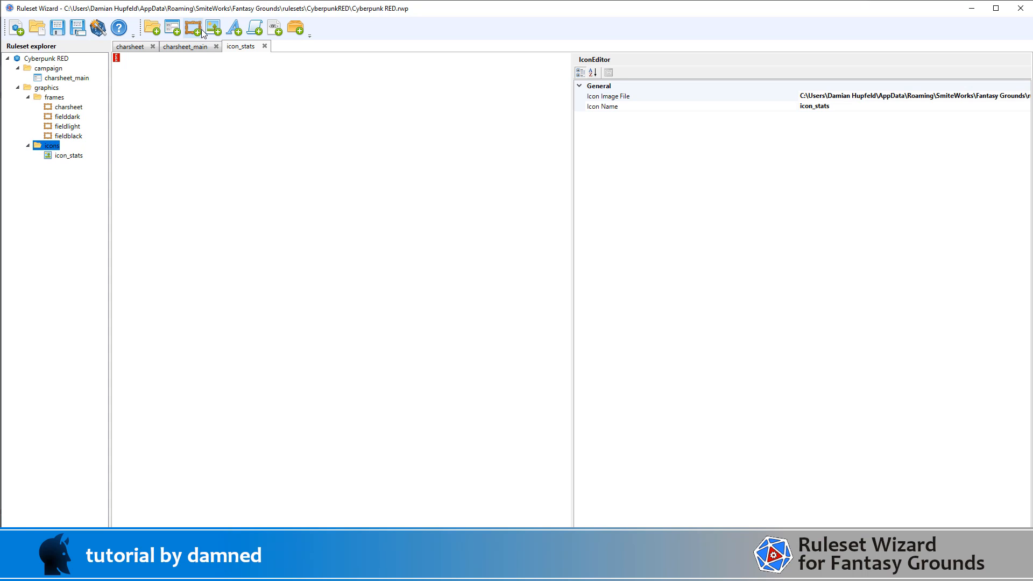
{"action": "left_click", "coordinate": [202, 46]}
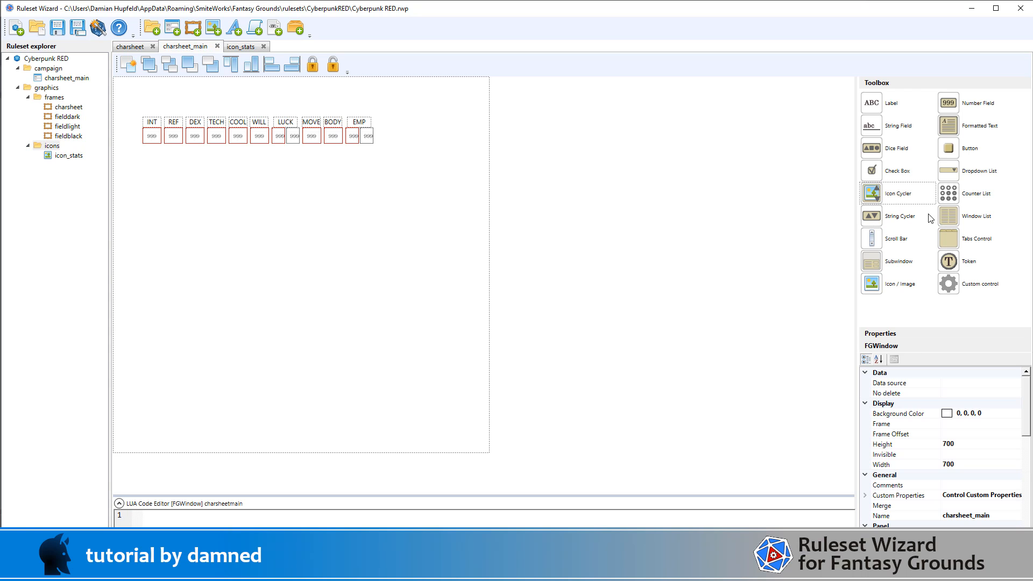
{"action": "left_click_drag", "start_coordinate": [907, 285], "coordinate": [129, 129]}
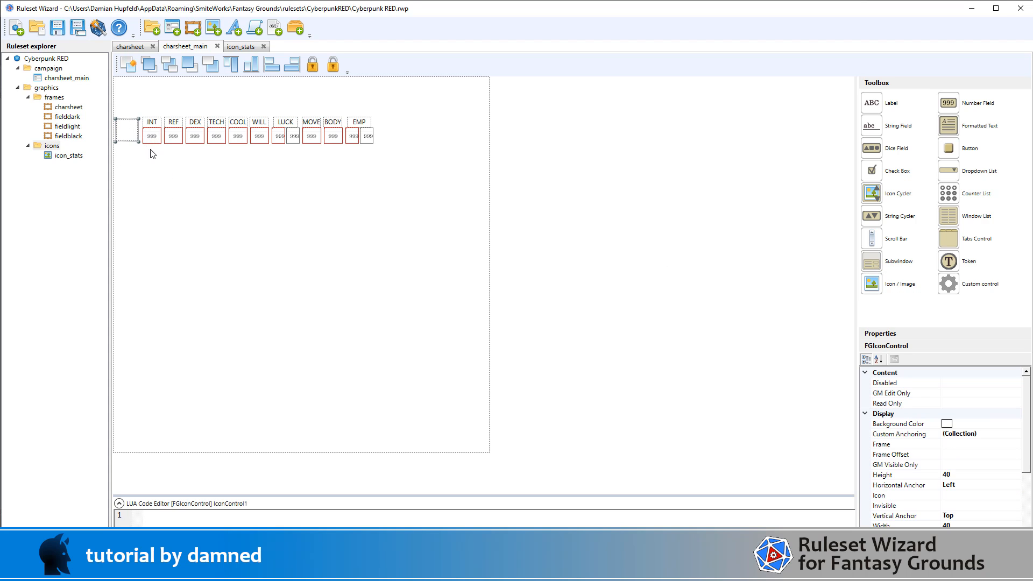
Nudge the new icon control to X position 8 and Y position 84
{"action": "scroll", "coordinate": [930, 511], "scroll_direction": "down", "scroll_amount": 3}
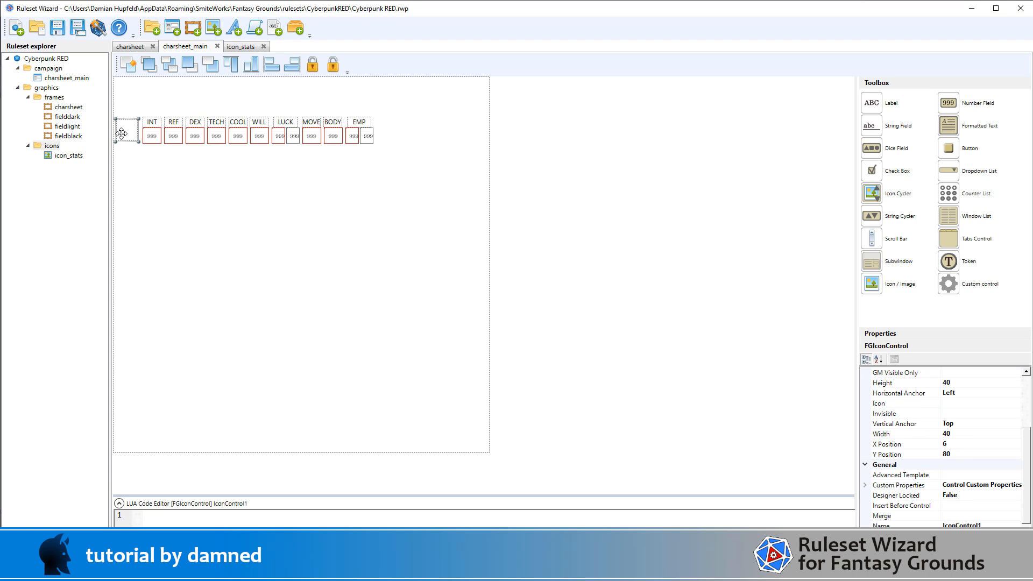
{"action": "key", "text": "Right"}
{"action": "key", "text": "Right"}
{"action": "key", "text": "Down"}
{"action": "key", "text": "Down"}
{"action": "key", "text": "Down"}
{"action": "key", "text": "Down"}
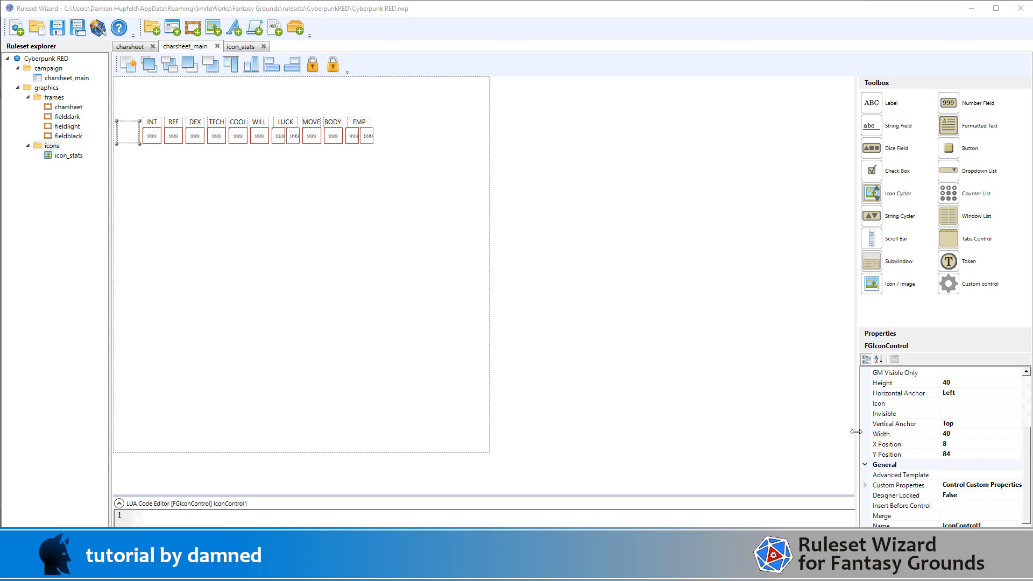
Set the icon control's height to 50 and move it up to Y position 74
{"action": "left_click", "coordinate": [963, 382]}
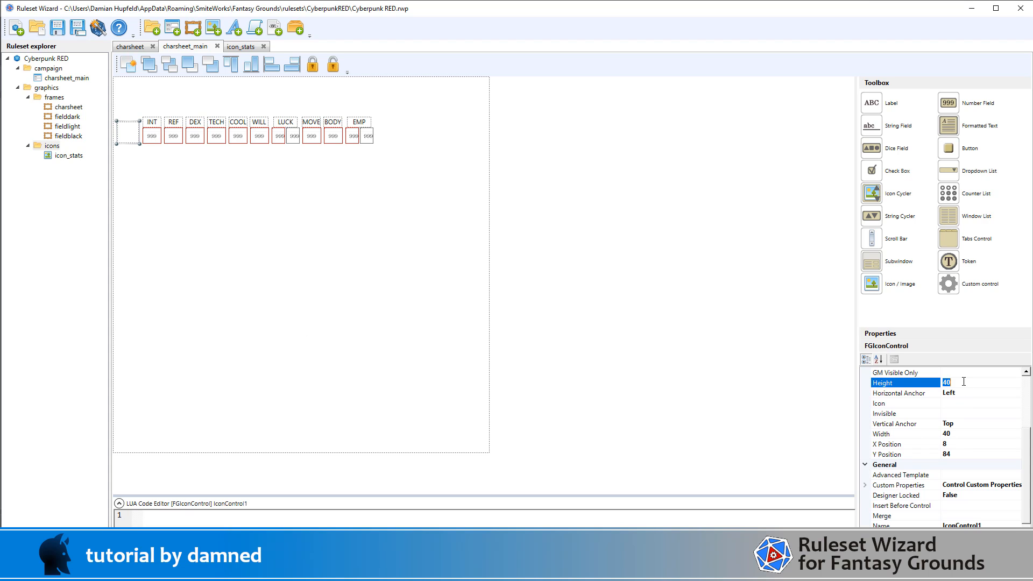
{"action": "type", "text": "50"}
{"action": "left_click", "coordinate": [971, 437]}
{"action": "left_click", "coordinate": [148, 164]}
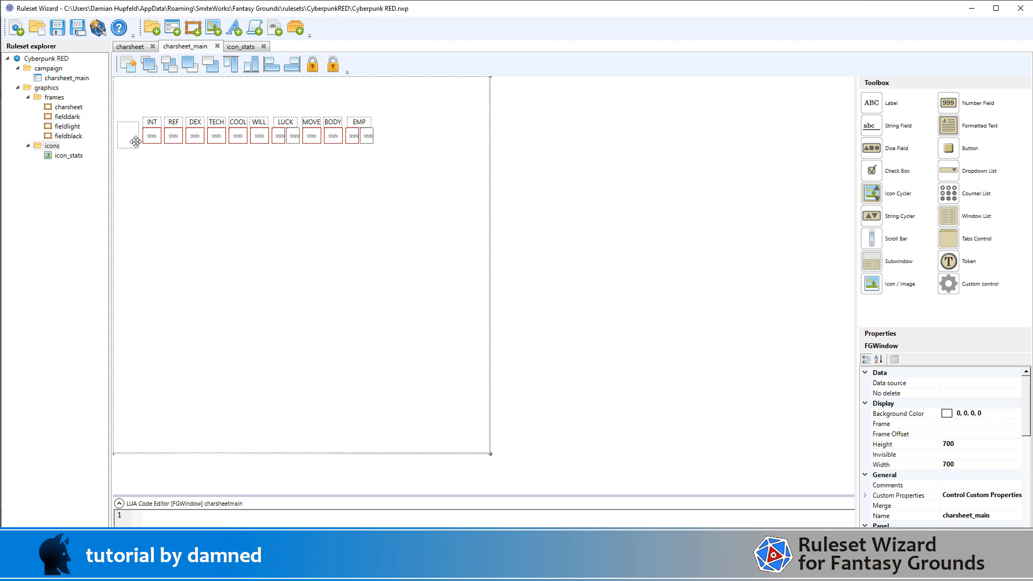
{"action": "left_click", "coordinate": [134, 140]}
{"action": "key", "text": "Up"}
{"action": "key", "text": "Up"}
{"action": "key", "text": "Up"}
{"action": "key", "text": "Up"}
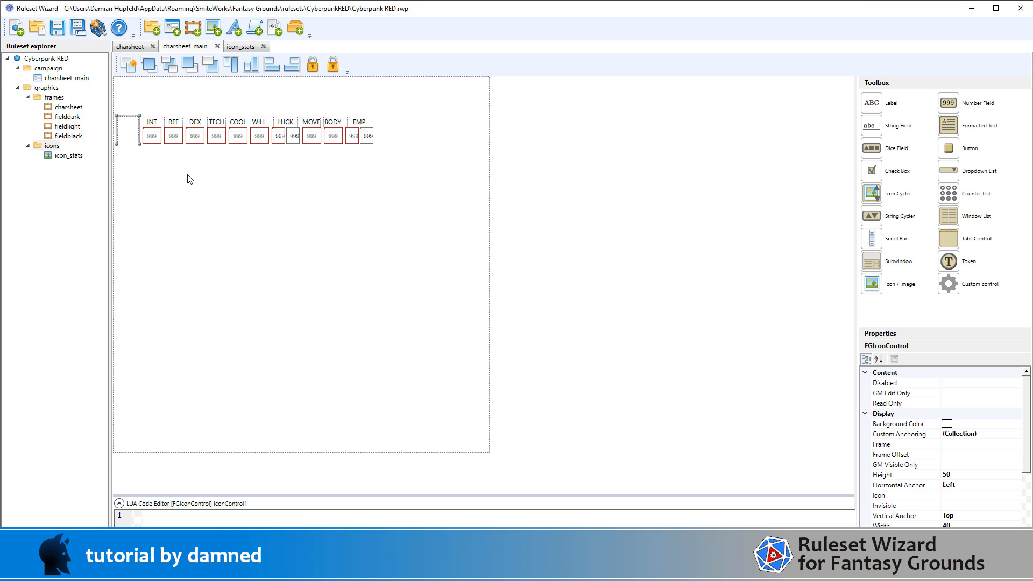
Rename the icon control as stats_icon and export the ruleset for Fantasy Grounds
{"action": "scroll", "coordinate": [957, 398], "scroll_direction": "down", "scroll_amount": 4}
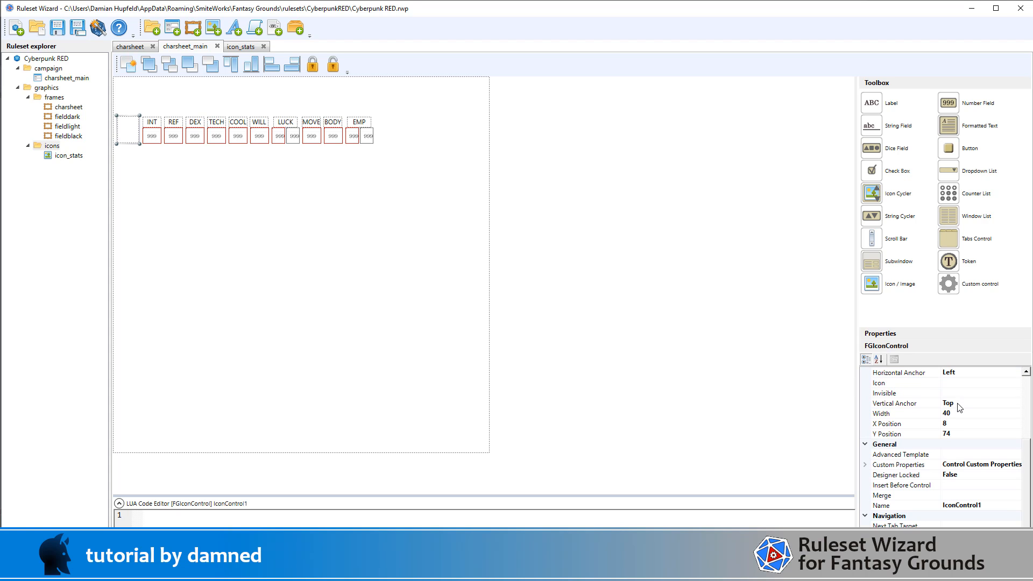
{"action": "left_click", "coordinate": [990, 504]}
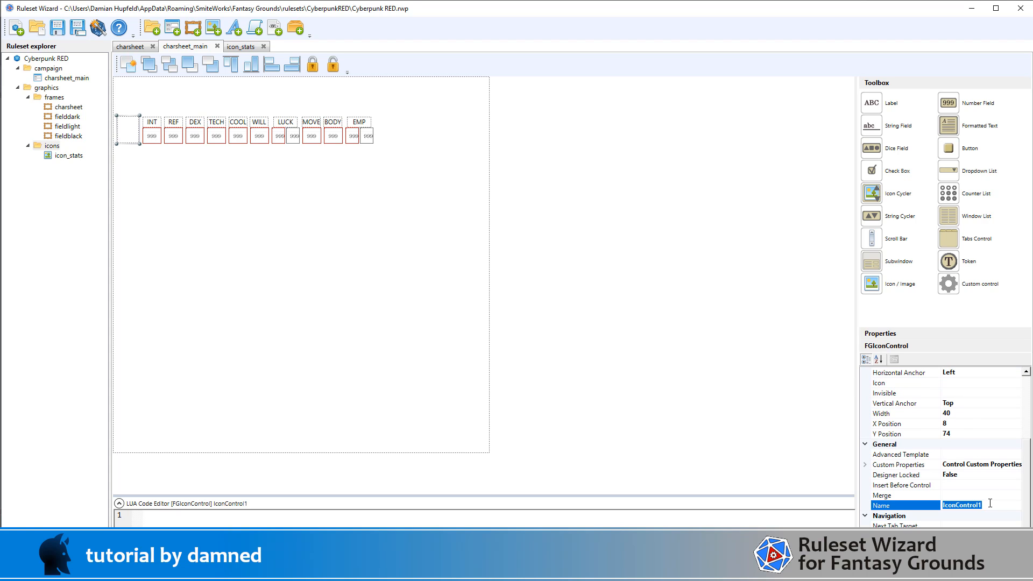
{"action": "type", "text": "stats_icon"}
{"action": "left_click", "coordinate": [567, 341]}
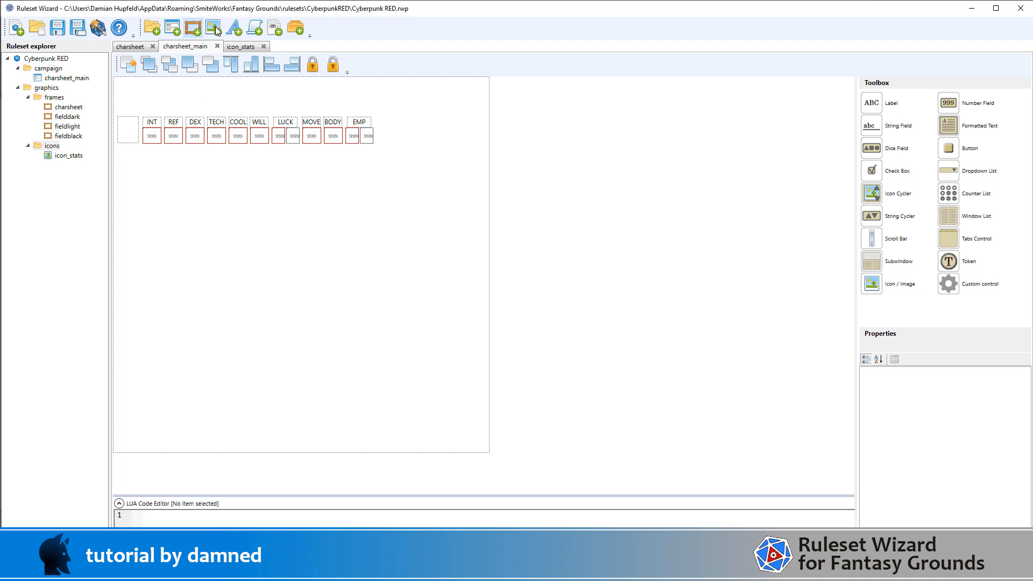
{"action": "left_click", "coordinate": [99, 28]}
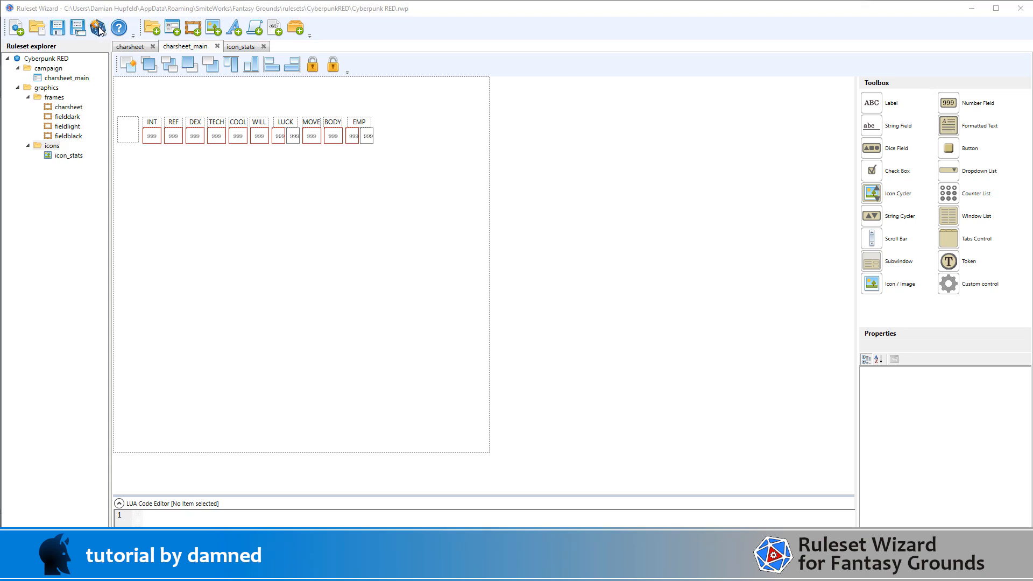
{"action": "key", "text": "Return"}
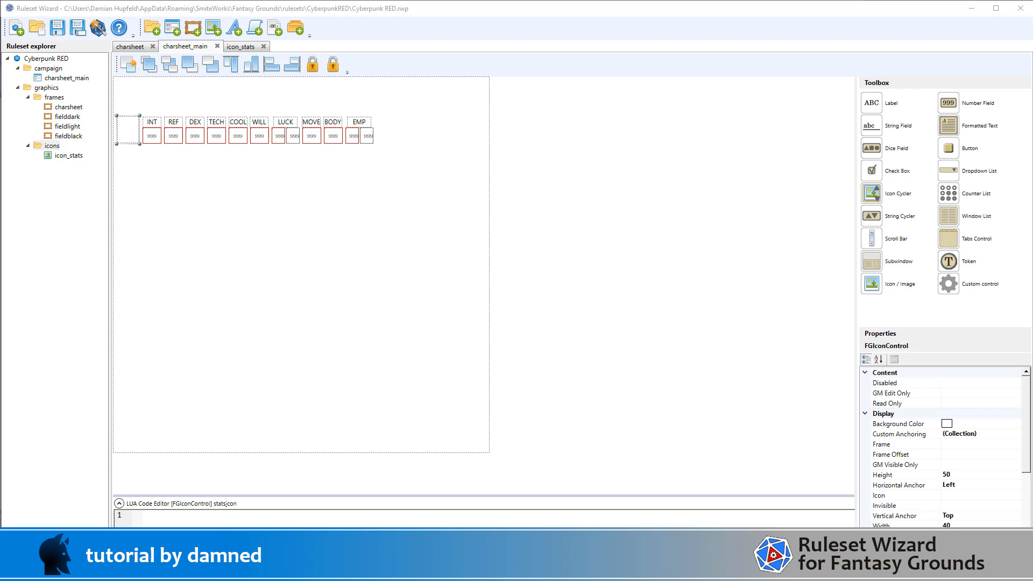
Assign icon_stats as the icon of the stats_icon control
{"action": "left_click", "coordinate": [948, 497]}
{"action": "left_click", "coordinate": [1017, 495]}
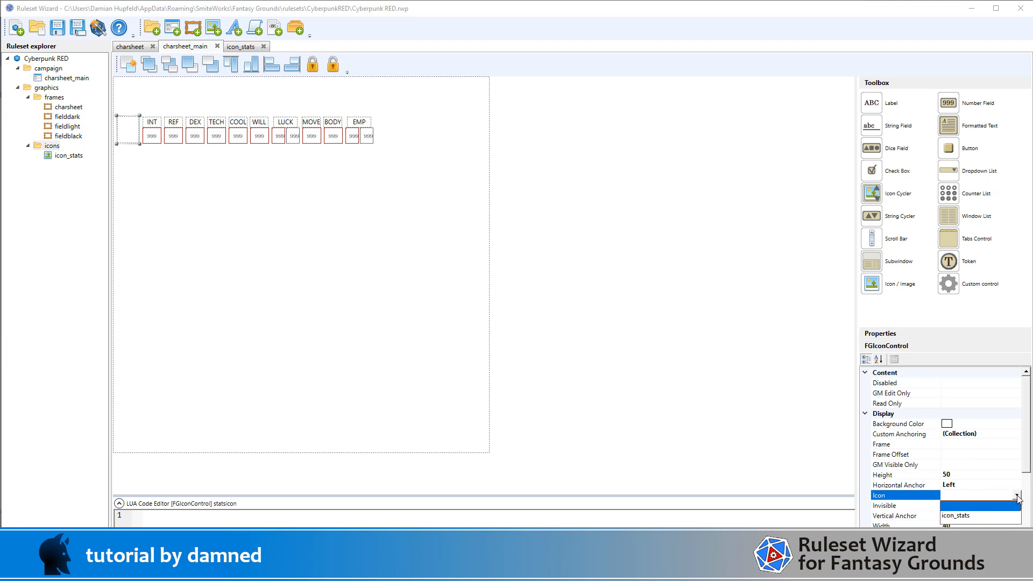
{"action": "left_click", "coordinate": [960, 512]}
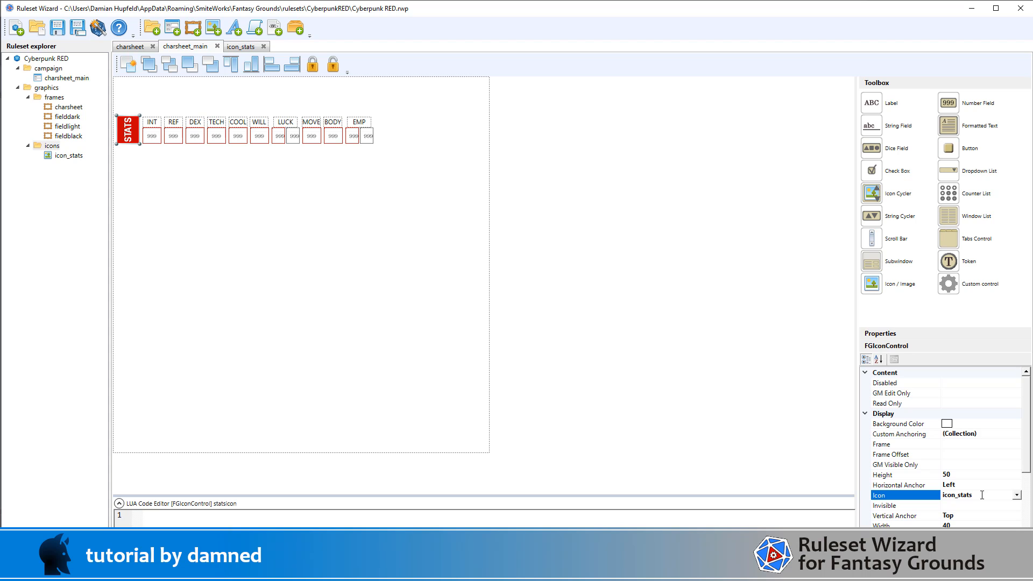
{"action": "left_click", "coordinate": [716, 370]}
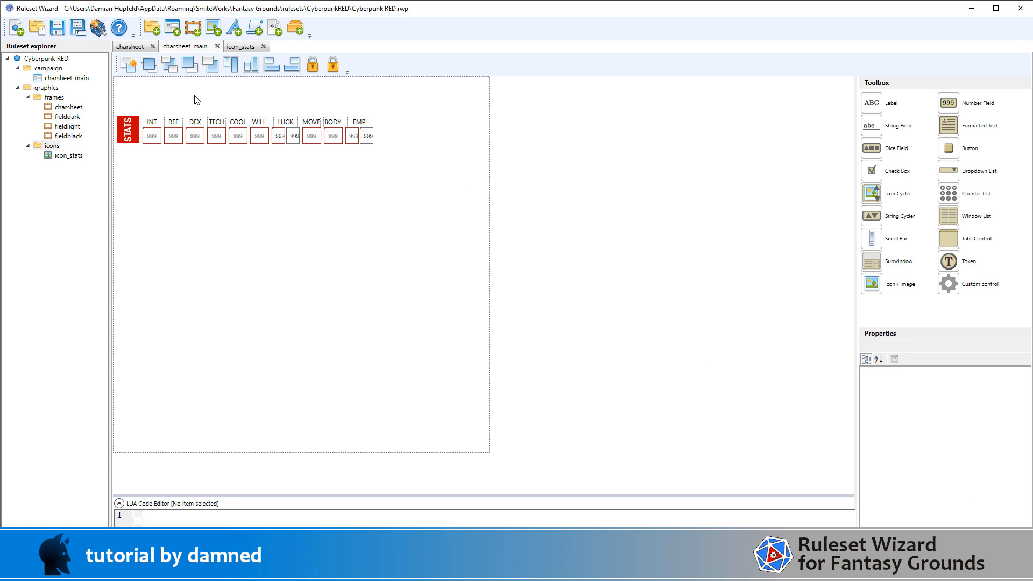
Export the ruleset as Cyberpunk RED.pak into the Fantasy Grounds rulesets folder
{"action": "left_click", "coordinate": [92, 32]}
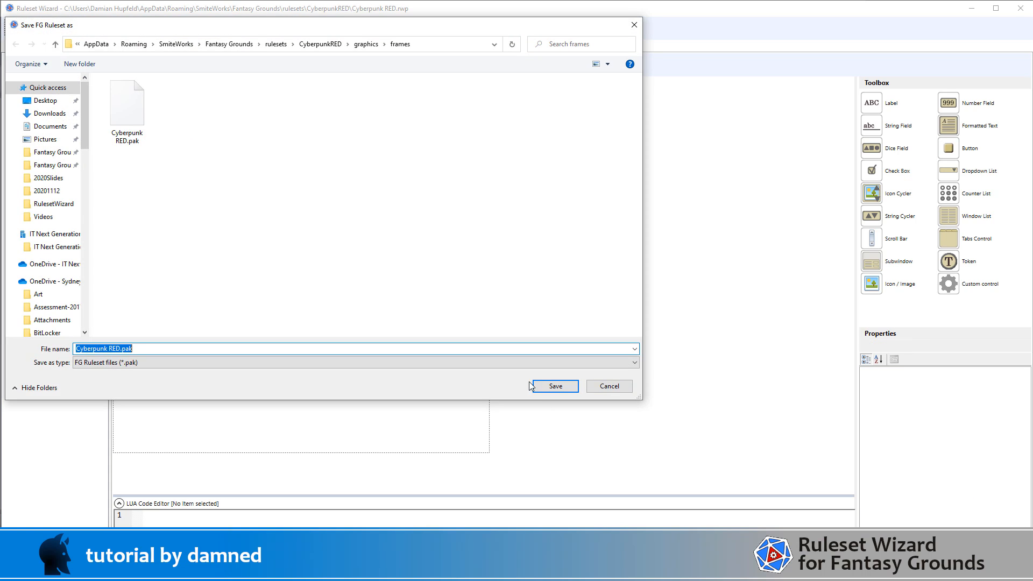
{"action": "left_click", "coordinate": [277, 44]}
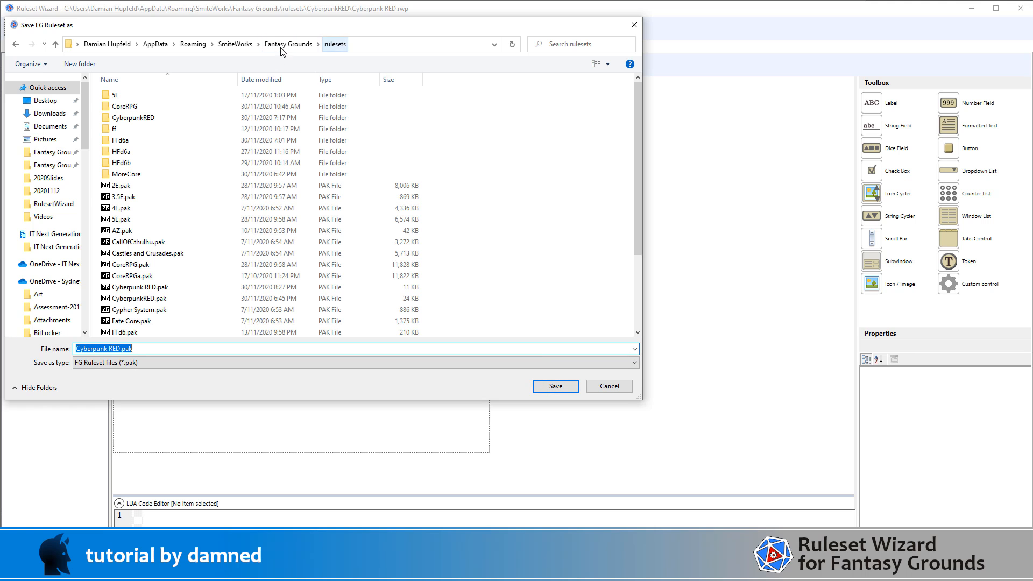
{"action": "left_click", "coordinate": [555, 393]}
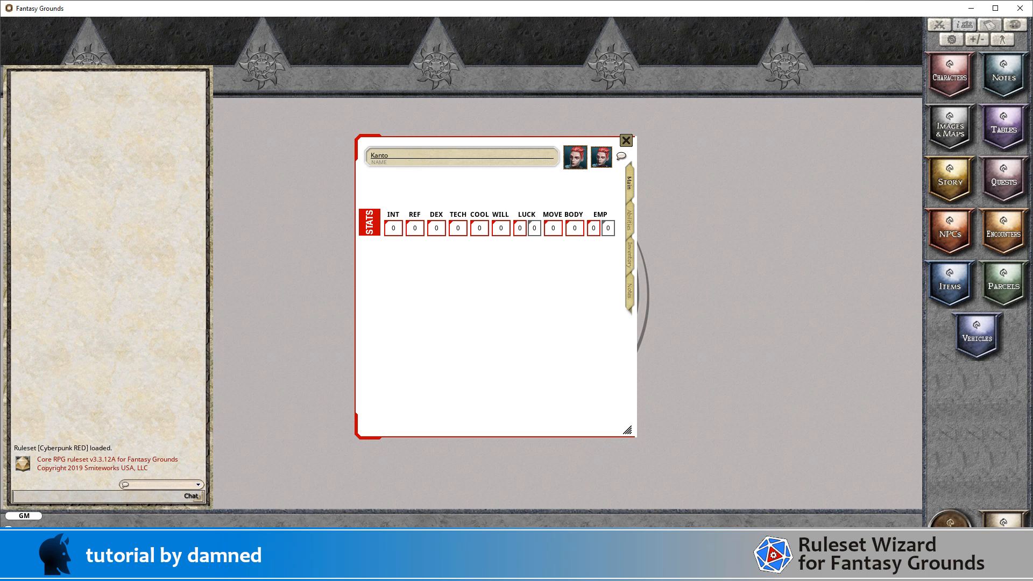
Switch from Fantasy Grounds back to Ruleset Wizard, select the STATS icon control and export the ruleset again
{"action": "key", "text": "alt+Tab"}
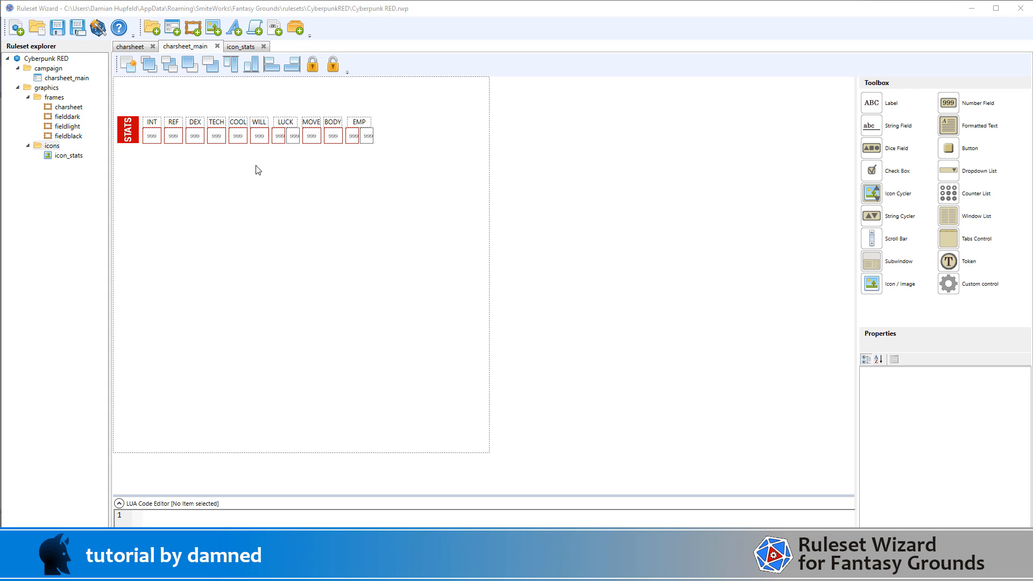
{"action": "left_click", "coordinate": [134, 133]}
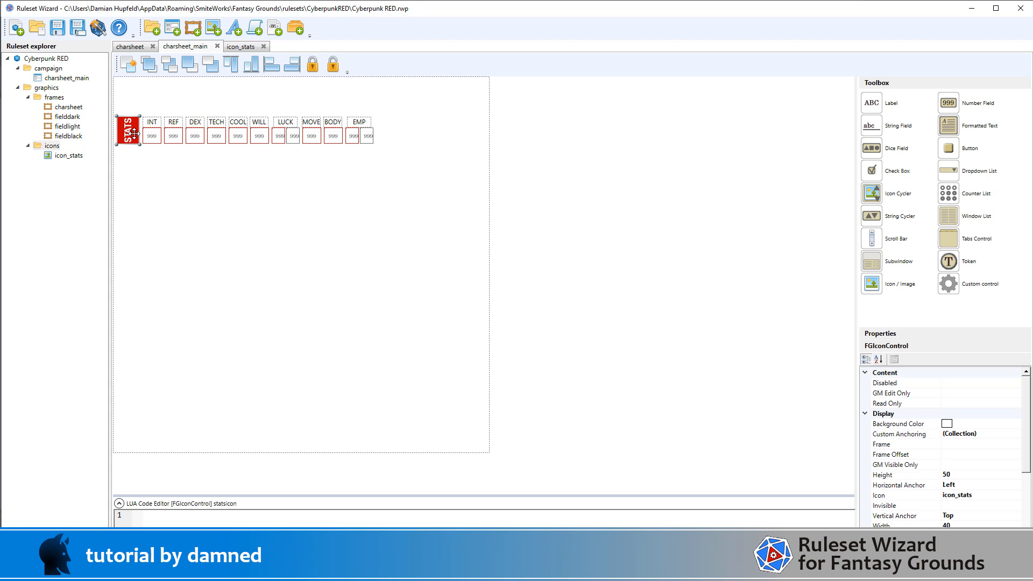
{"action": "left_click", "coordinate": [98, 28]}
{"action": "left_click", "coordinate": [560, 387]}
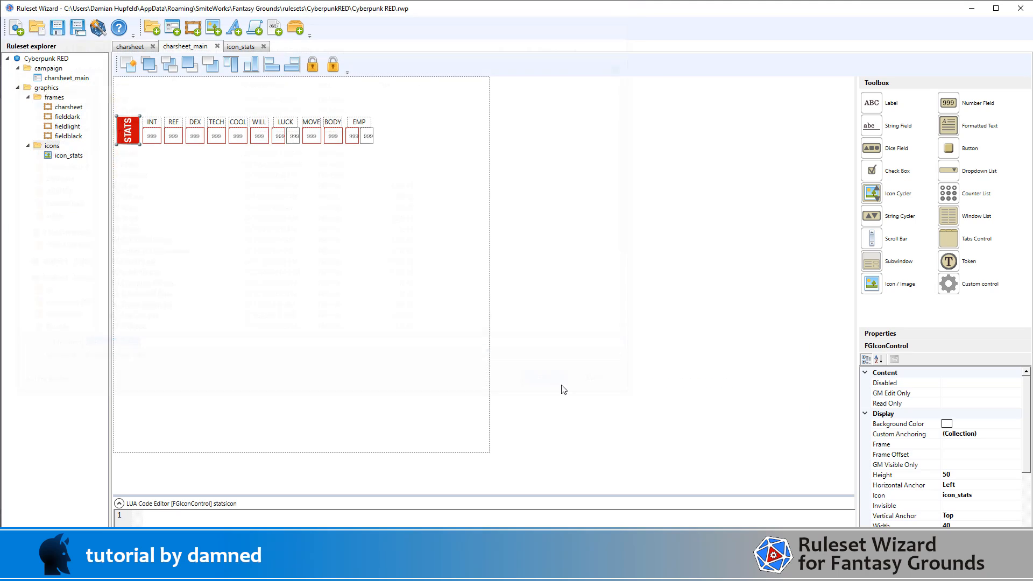